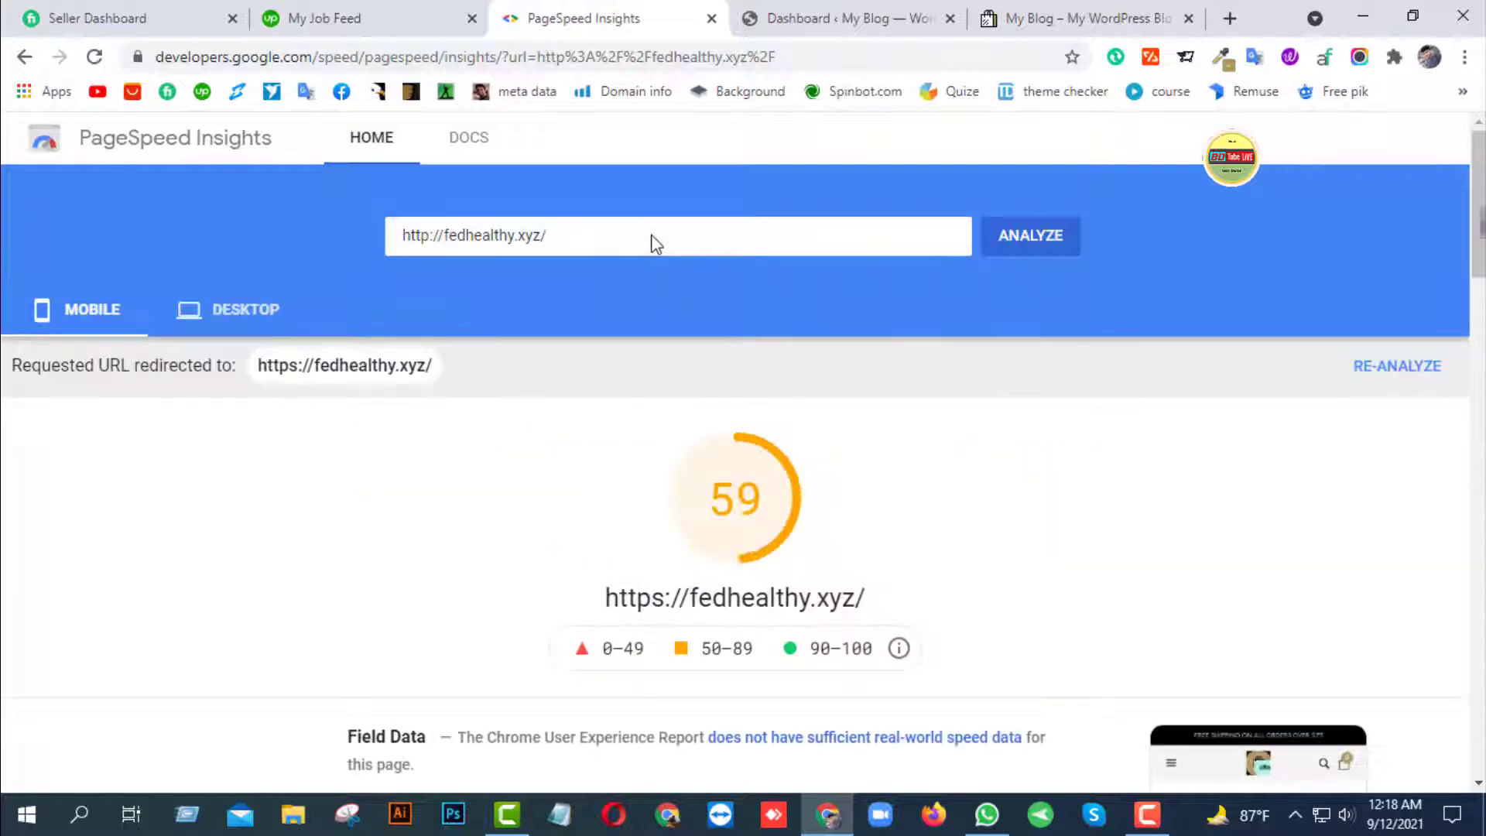
Compare the desktop and mobile PageSpeed Insights results for fedhealthy.xyz
{"action": "left_click", "coordinate": [245, 319]}
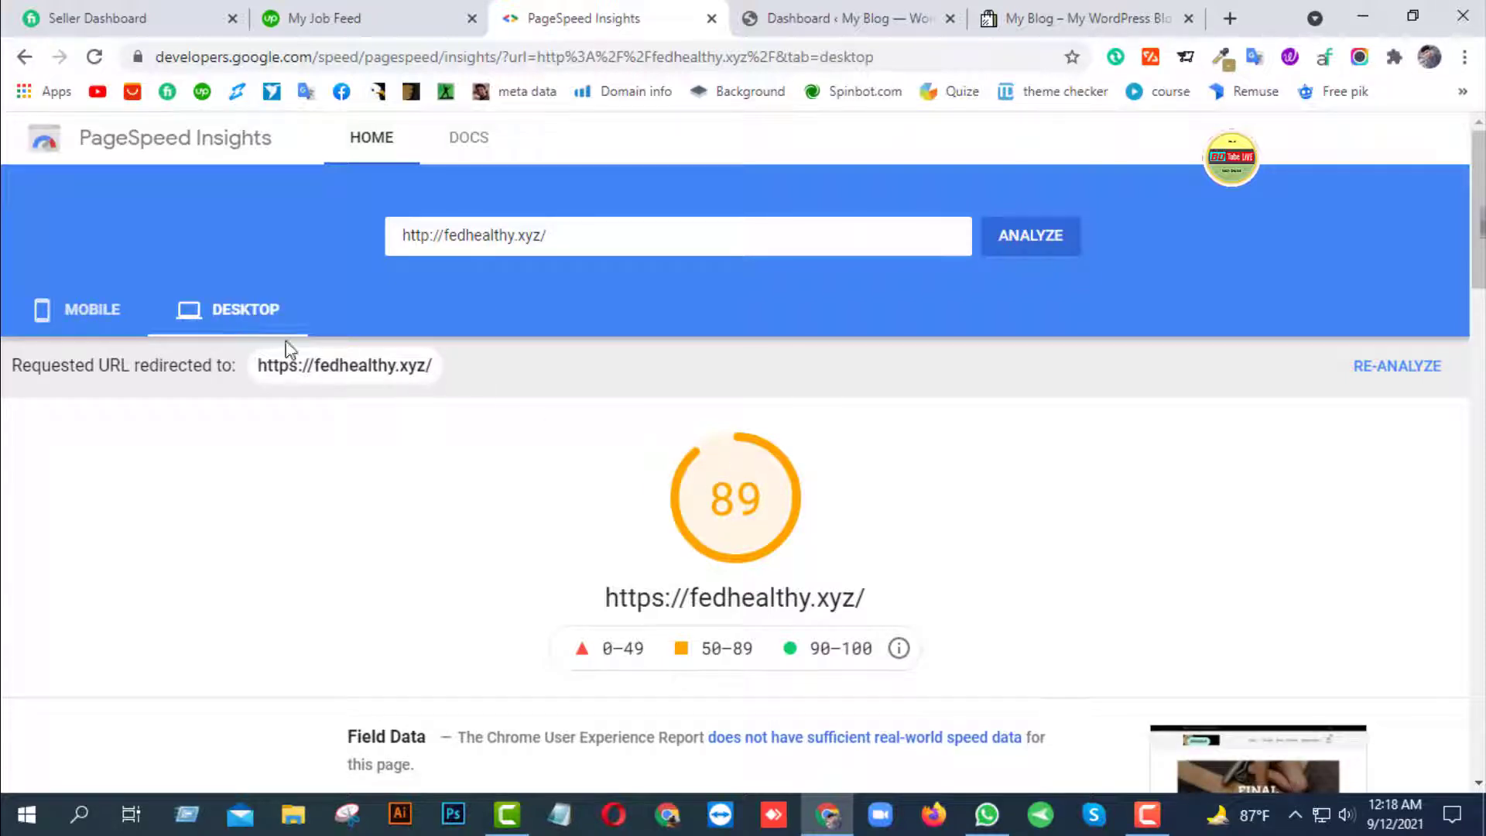
{"action": "left_click", "coordinate": [80, 317]}
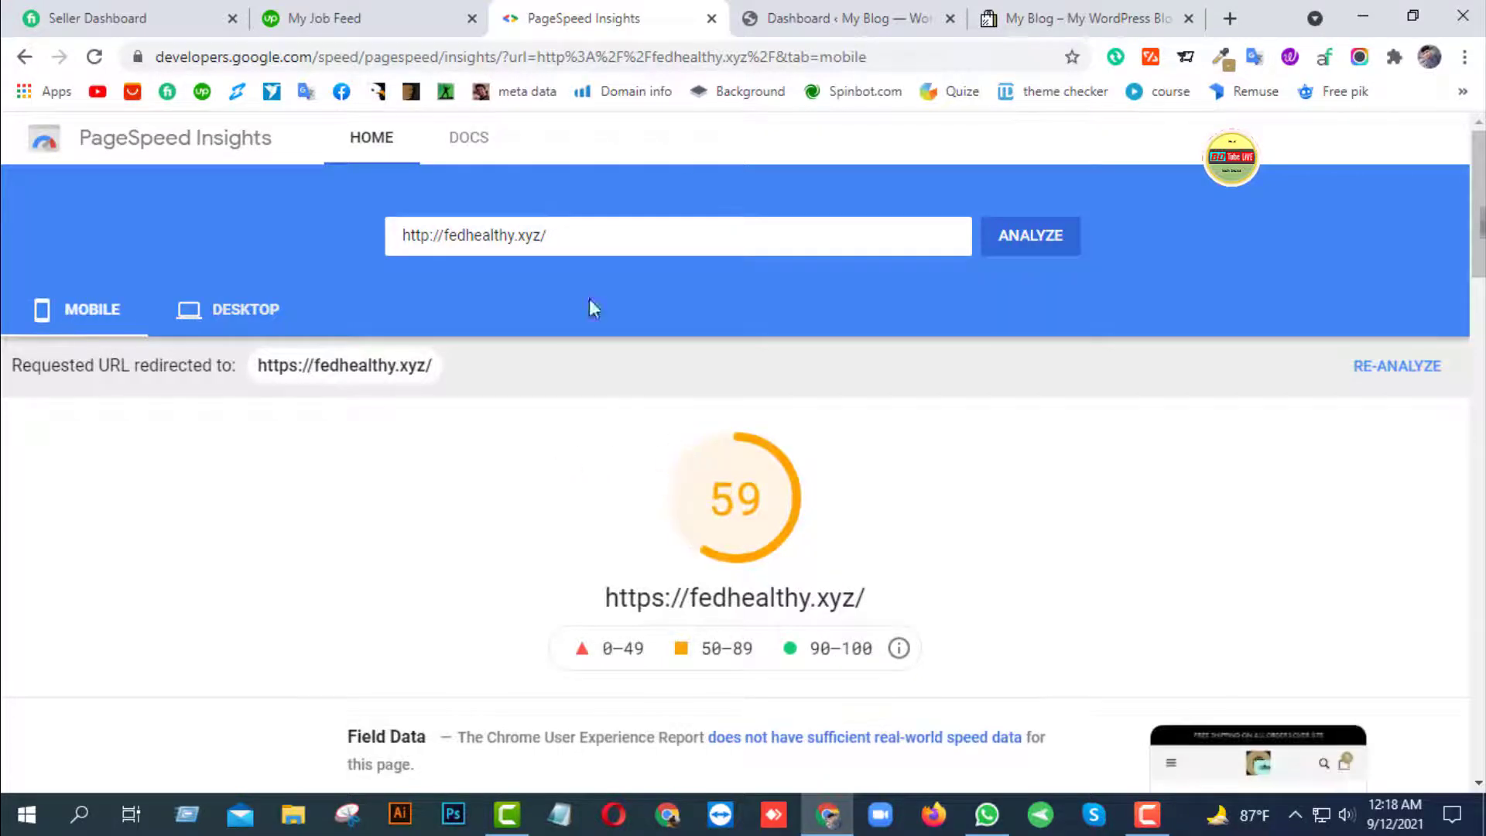
Look over the fedhealthy.xyz homepage from its product sections down to the footer
{"action": "left_click", "coordinate": [824, 18]}
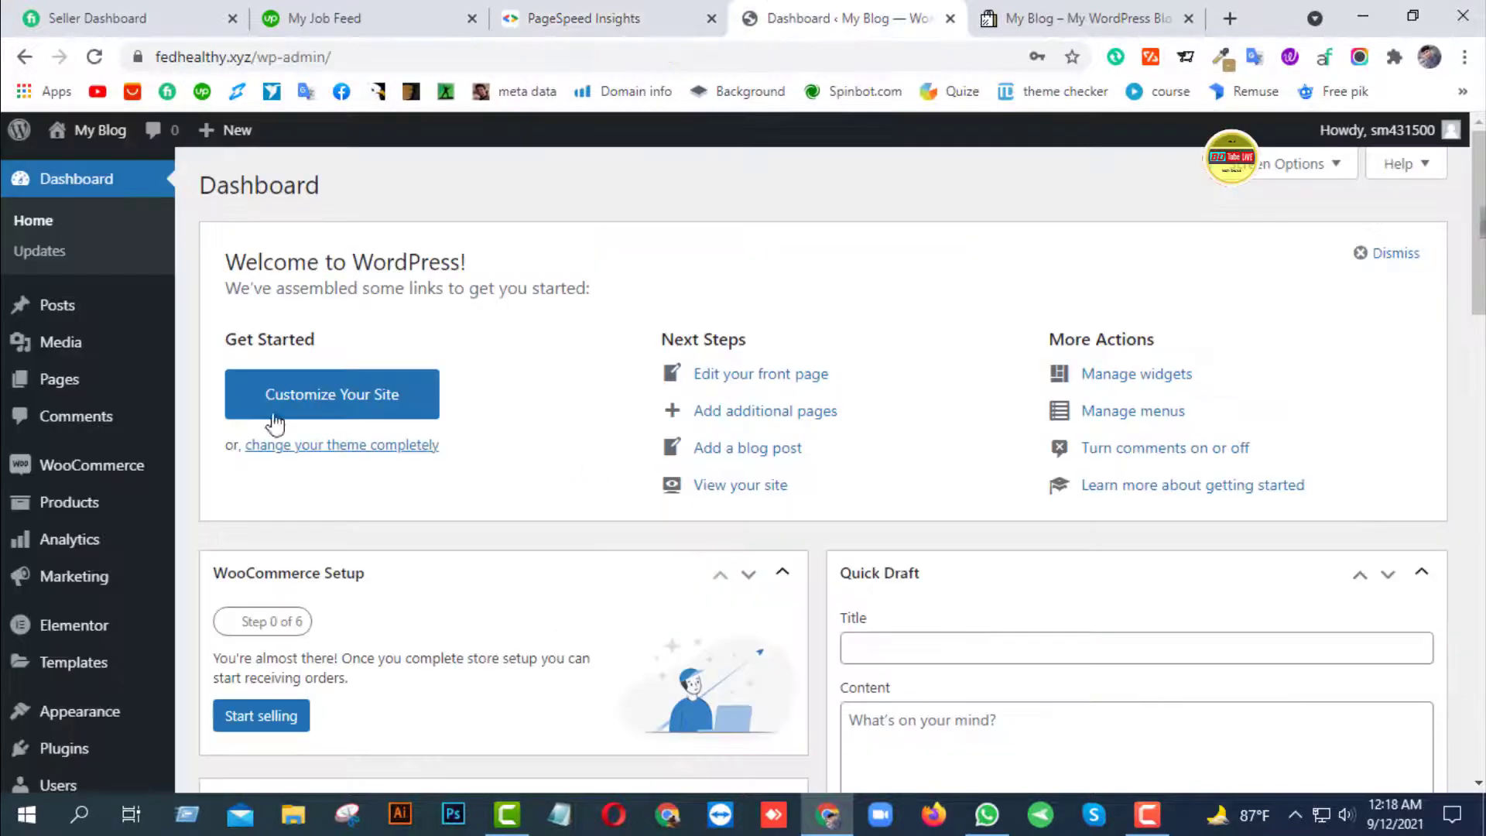
{"action": "left_click", "coordinate": [1089, 9]}
{"action": "scroll", "coordinate": [581, 340], "scroll_direction": "down", "scroll_amount": 15}
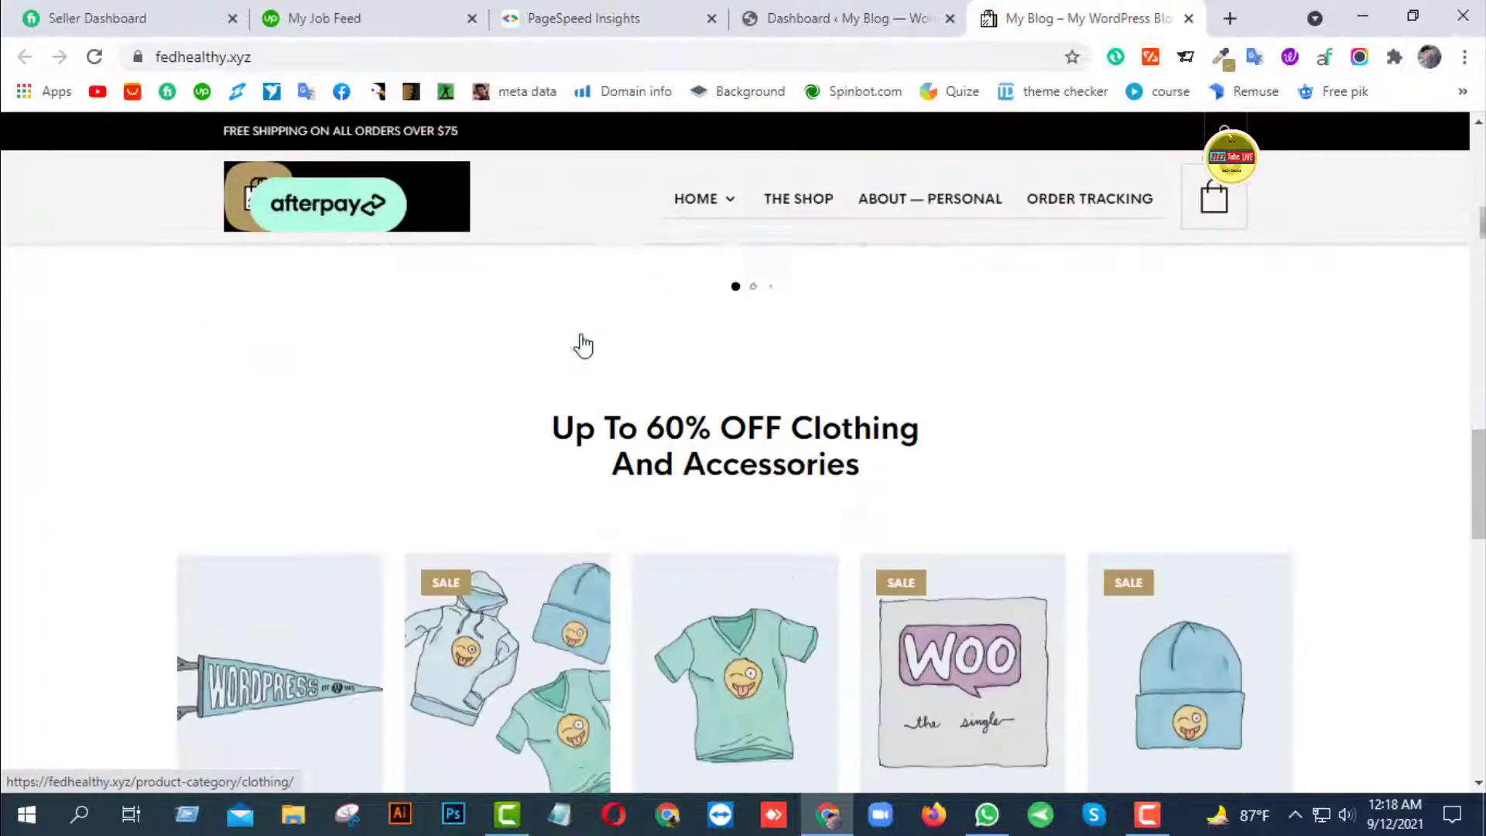
{"action": "scroll", "coordinate": [583, 345], "scroll_direction": "down", "scroll_amount": 14}
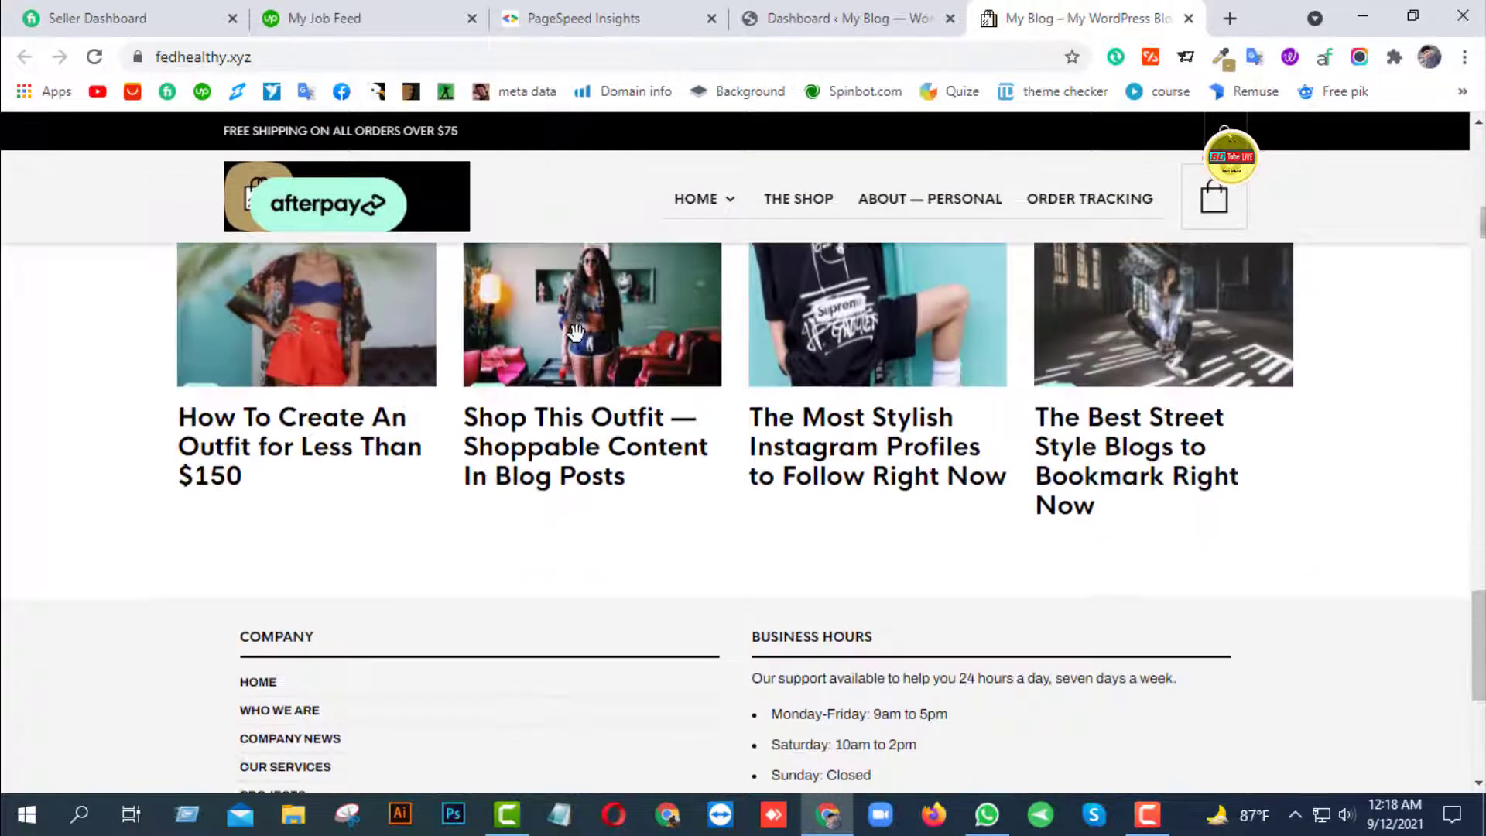
{"action": "scroll", "coordinate": [577, 335], "scroll_direction": "down", "scroll_amount": 5}
{"action": "scroll", "coordinate": [577, 334], "scroll_direction": "up", "scroll_amount": 15}
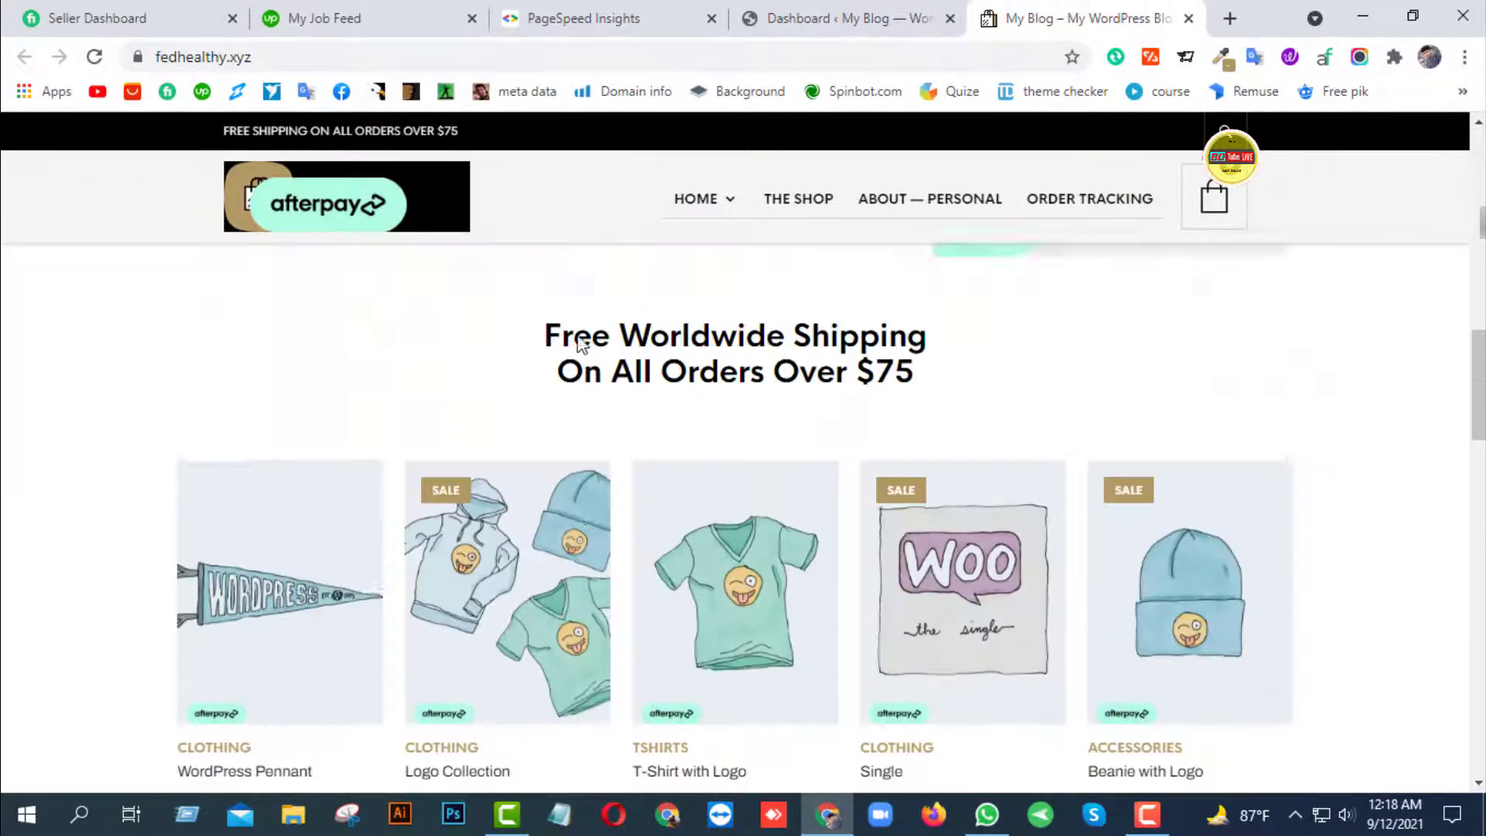
{"action": "scroll", "coordinate": [577, 335], "scroll_direction": "up", "scroll_amount": 5}
Find the WebP Express plugin in the WordPress plugin directory by searching for "webp express", and install and activate it
{"action": "left_click", "coordinate": [809, 13]}
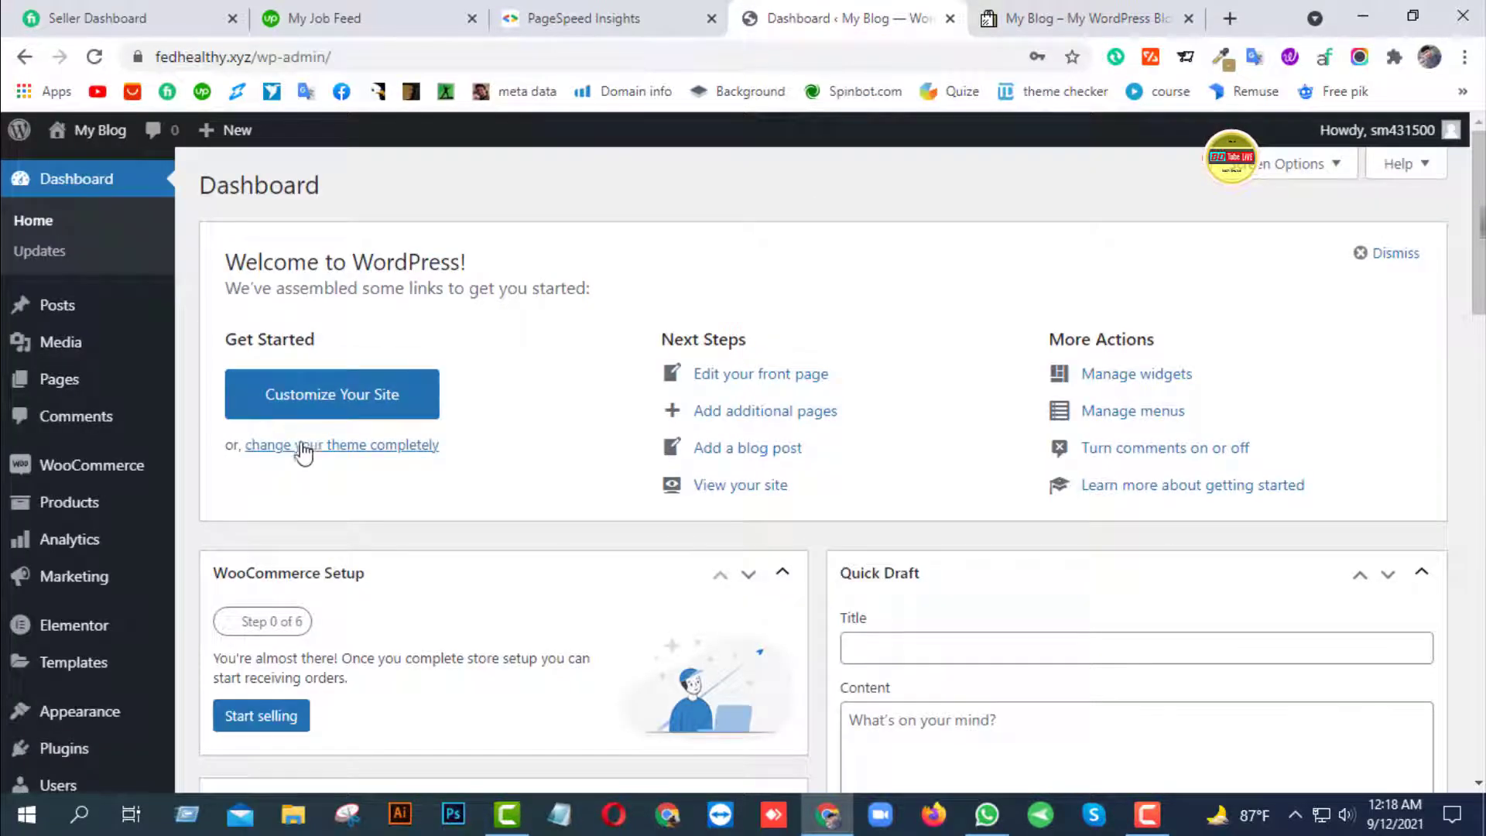
{"action": "scroll", "coordinate": [65, 601], "scroll_direction": "down", "scroll_amount": 3}
{"action": "mouse_move", "coordinate": [78, 580]}
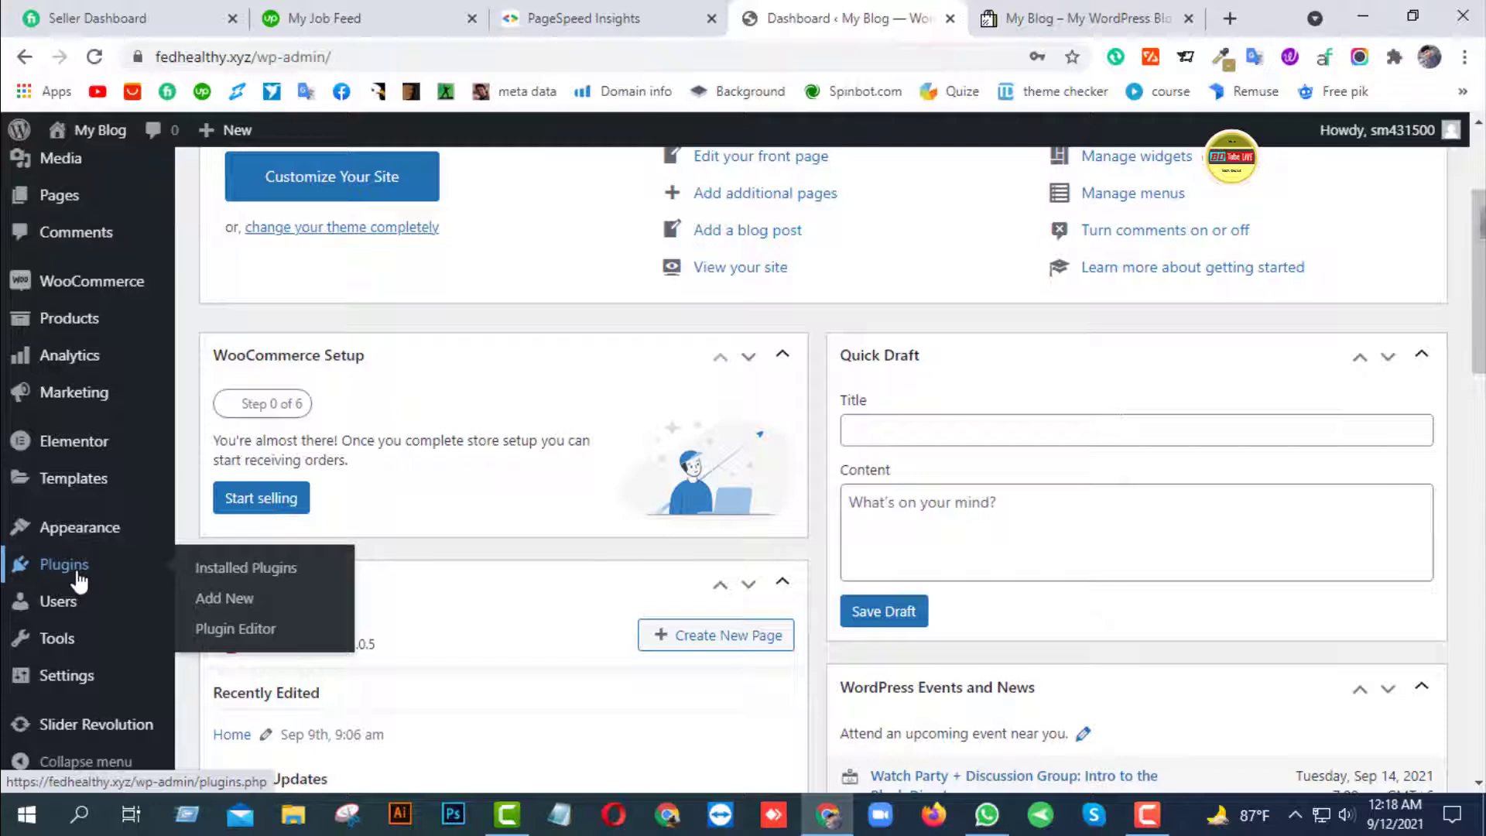
{"action": "left_click", "coordinate": [236, 604]}
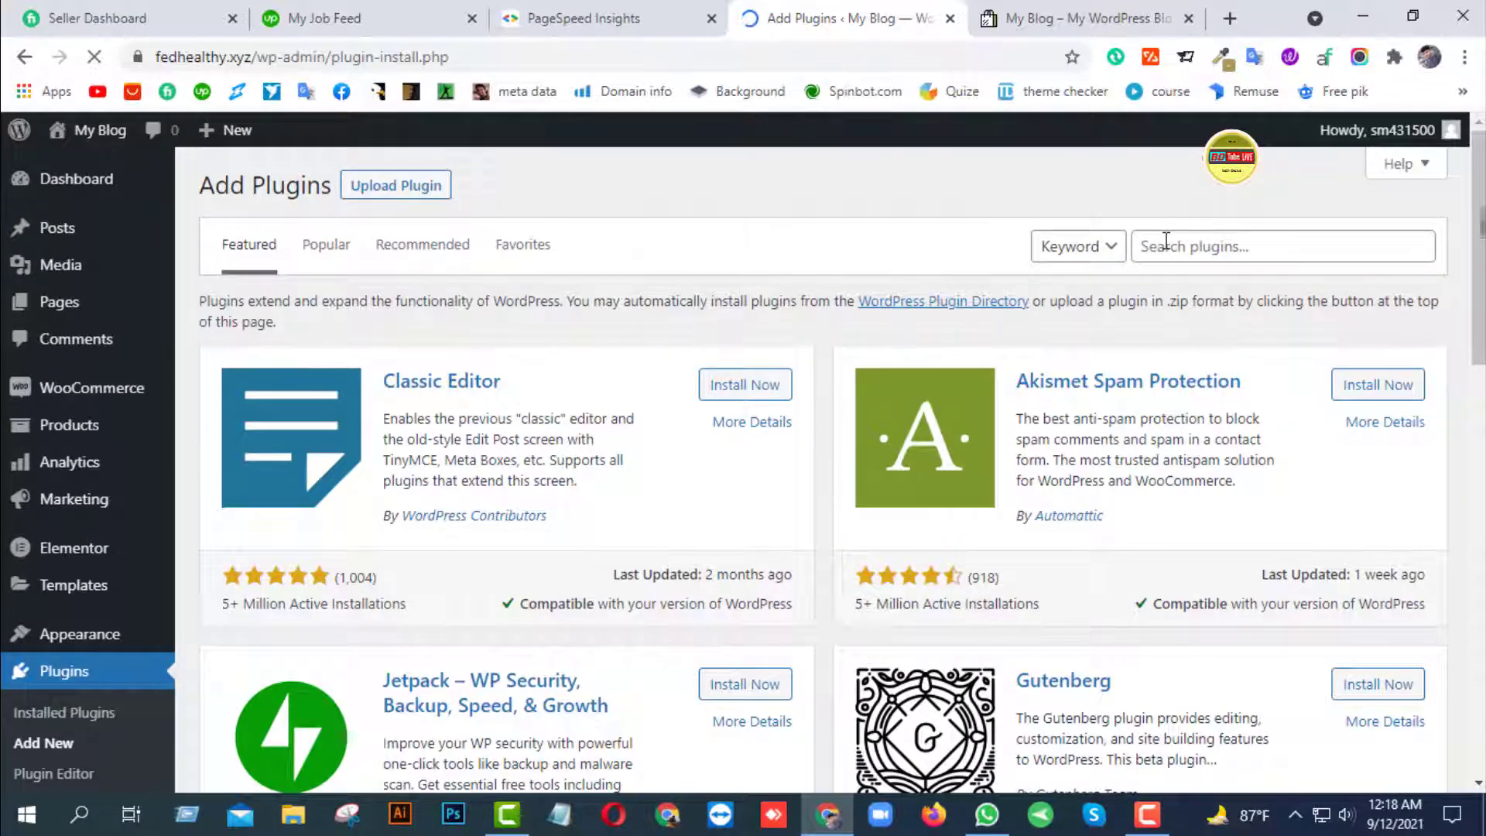
{"action": "left_click", "coordinate": [1168, 242]}
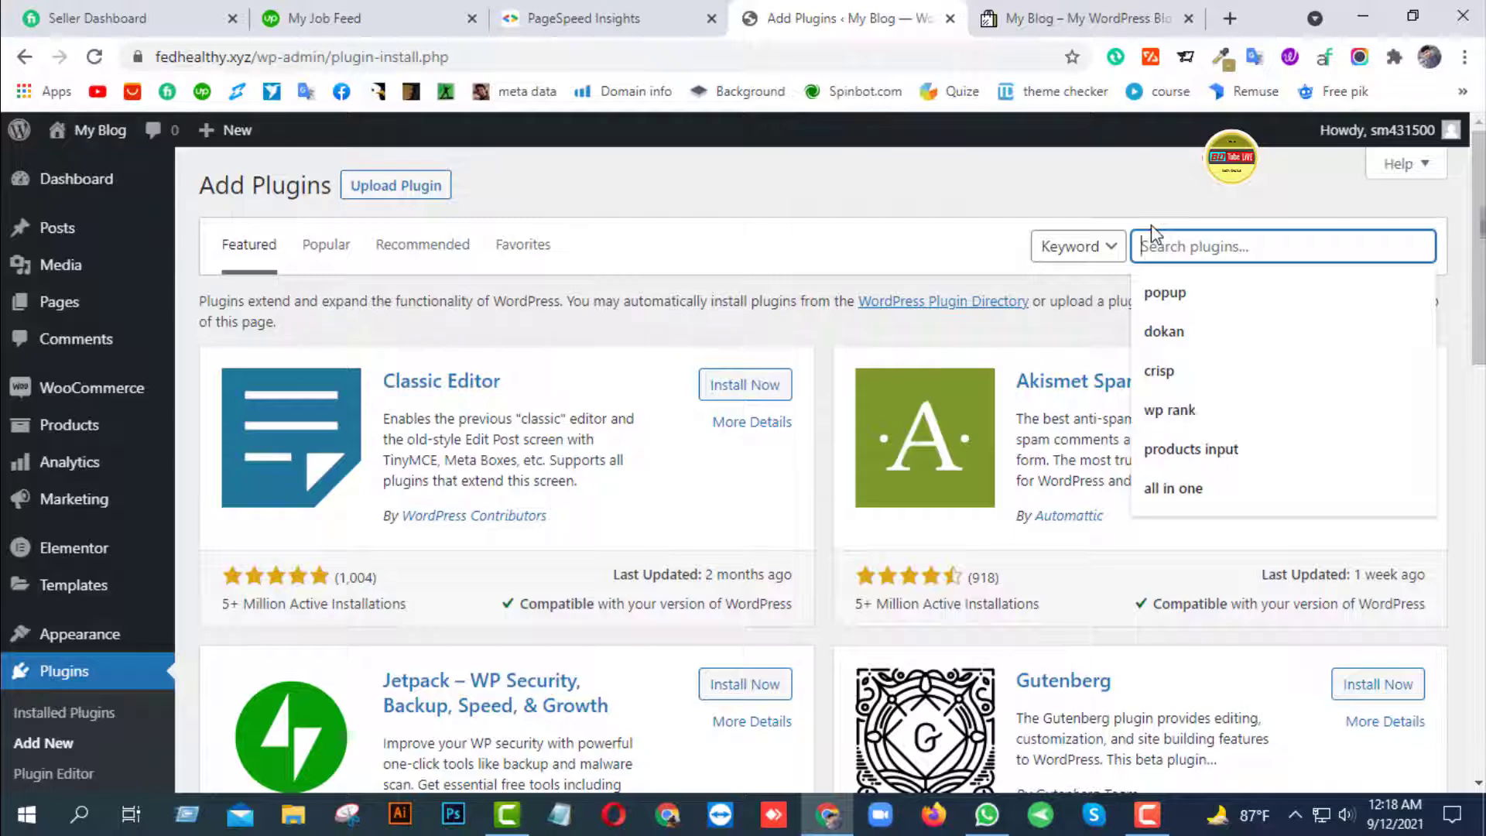
{"action": "type", "text": "w"}
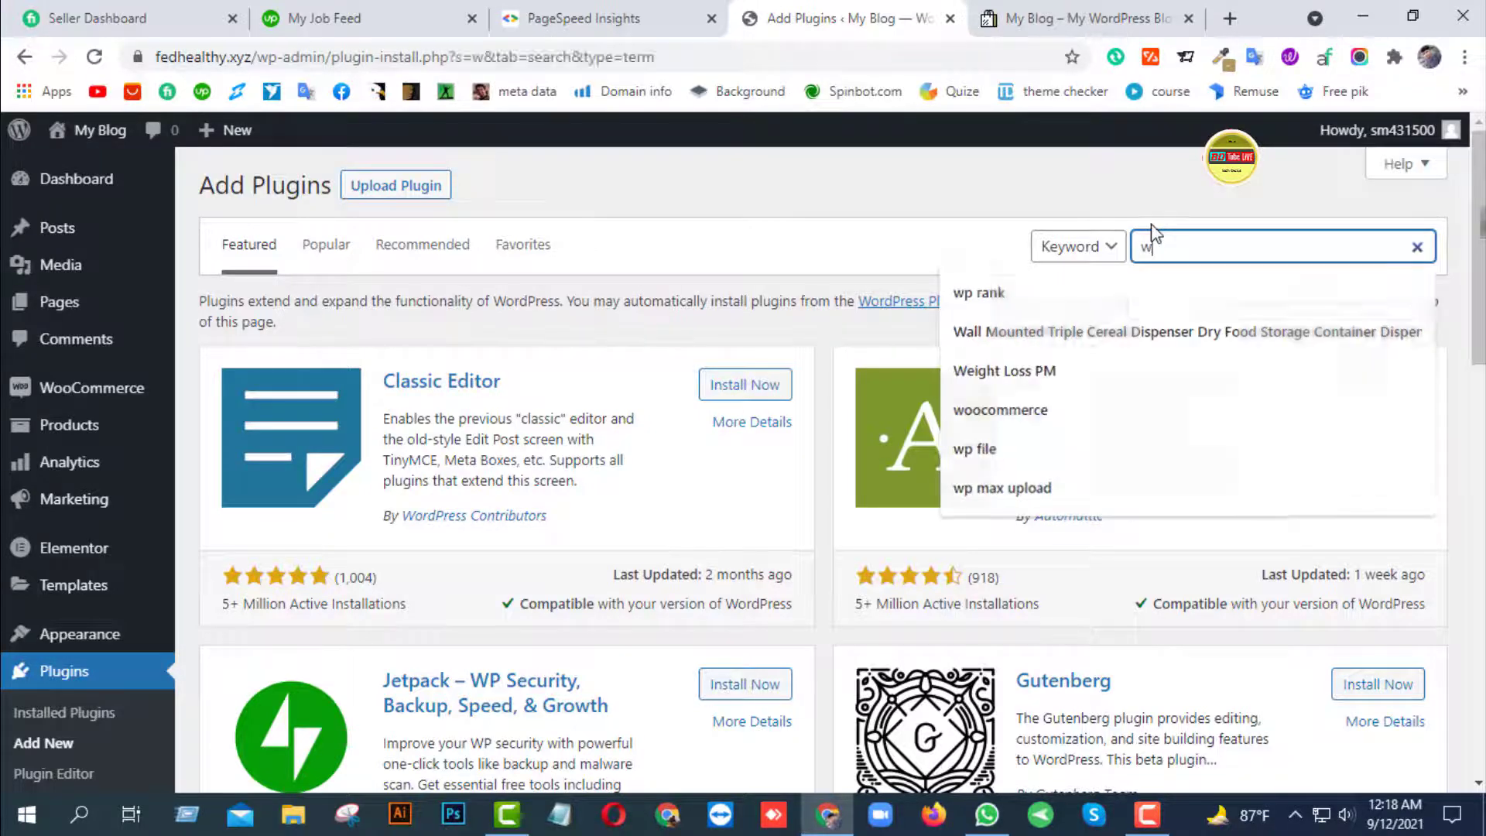
{"action": "type", "text": "ebp express"}
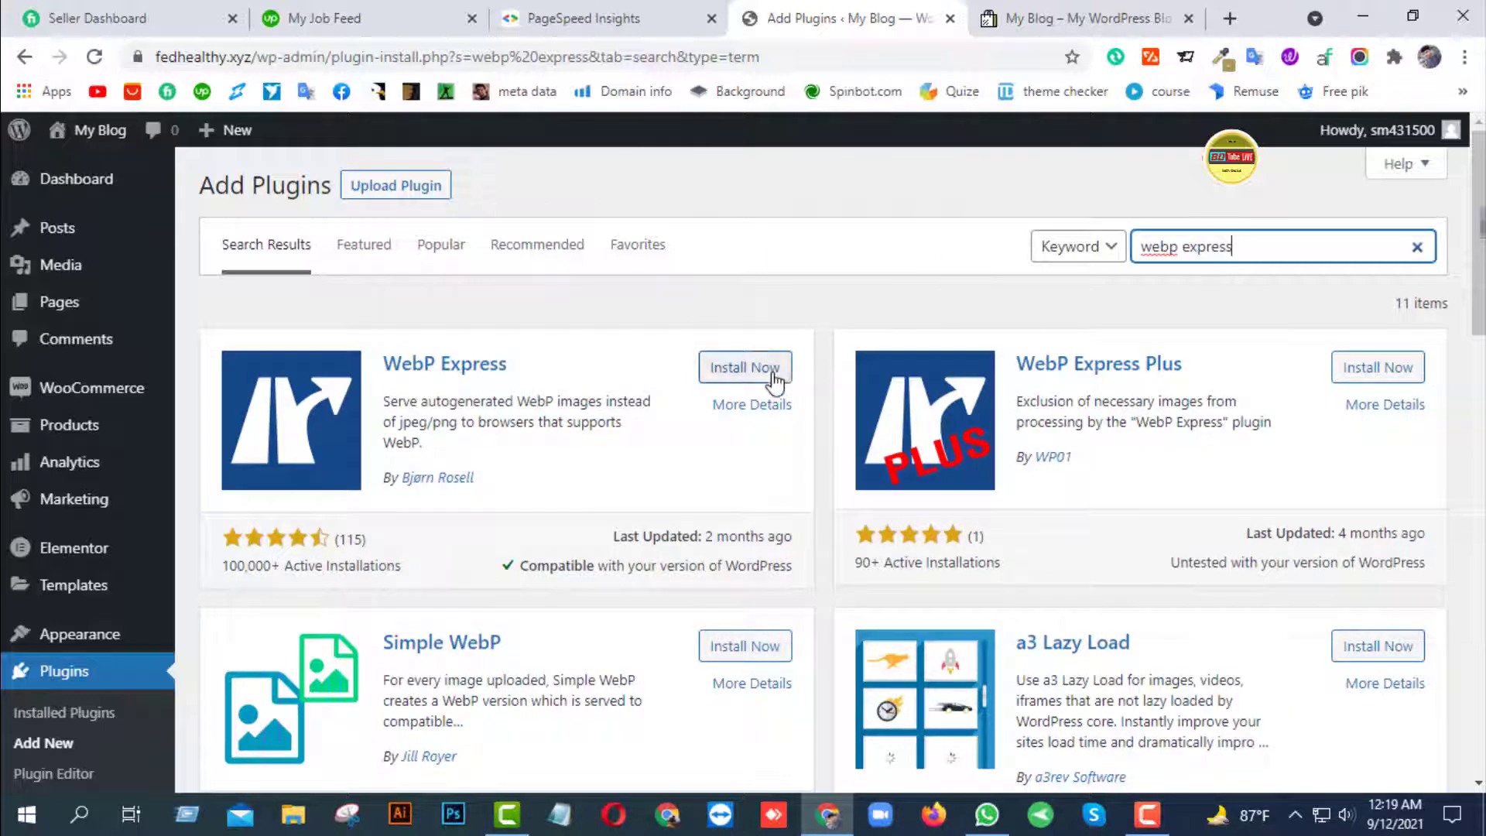
{"action": "left_click", "coordinate": [775, 380]}
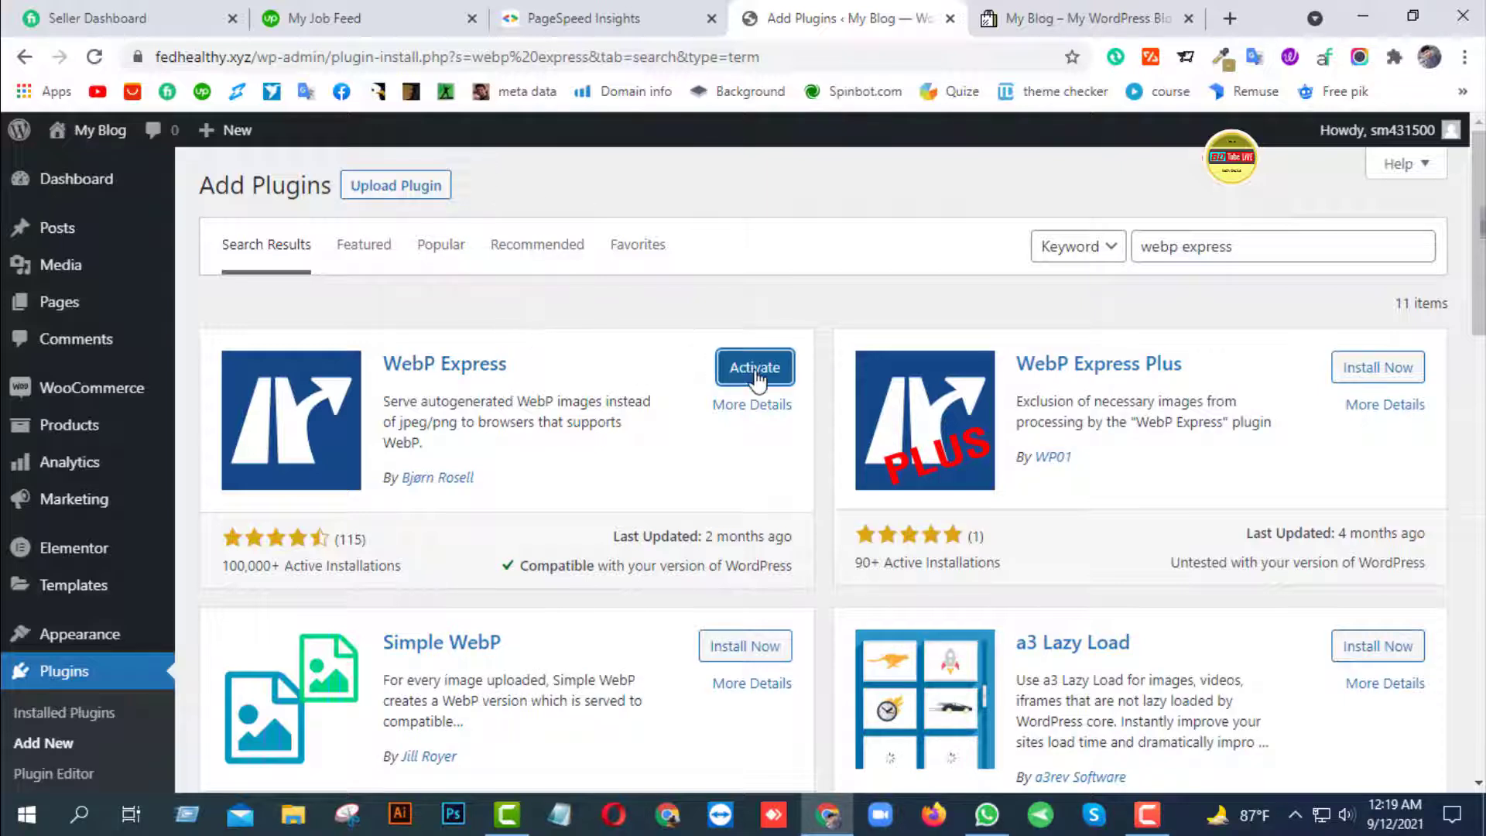
{"action": "left_click", "coordinate": [755, 369]}
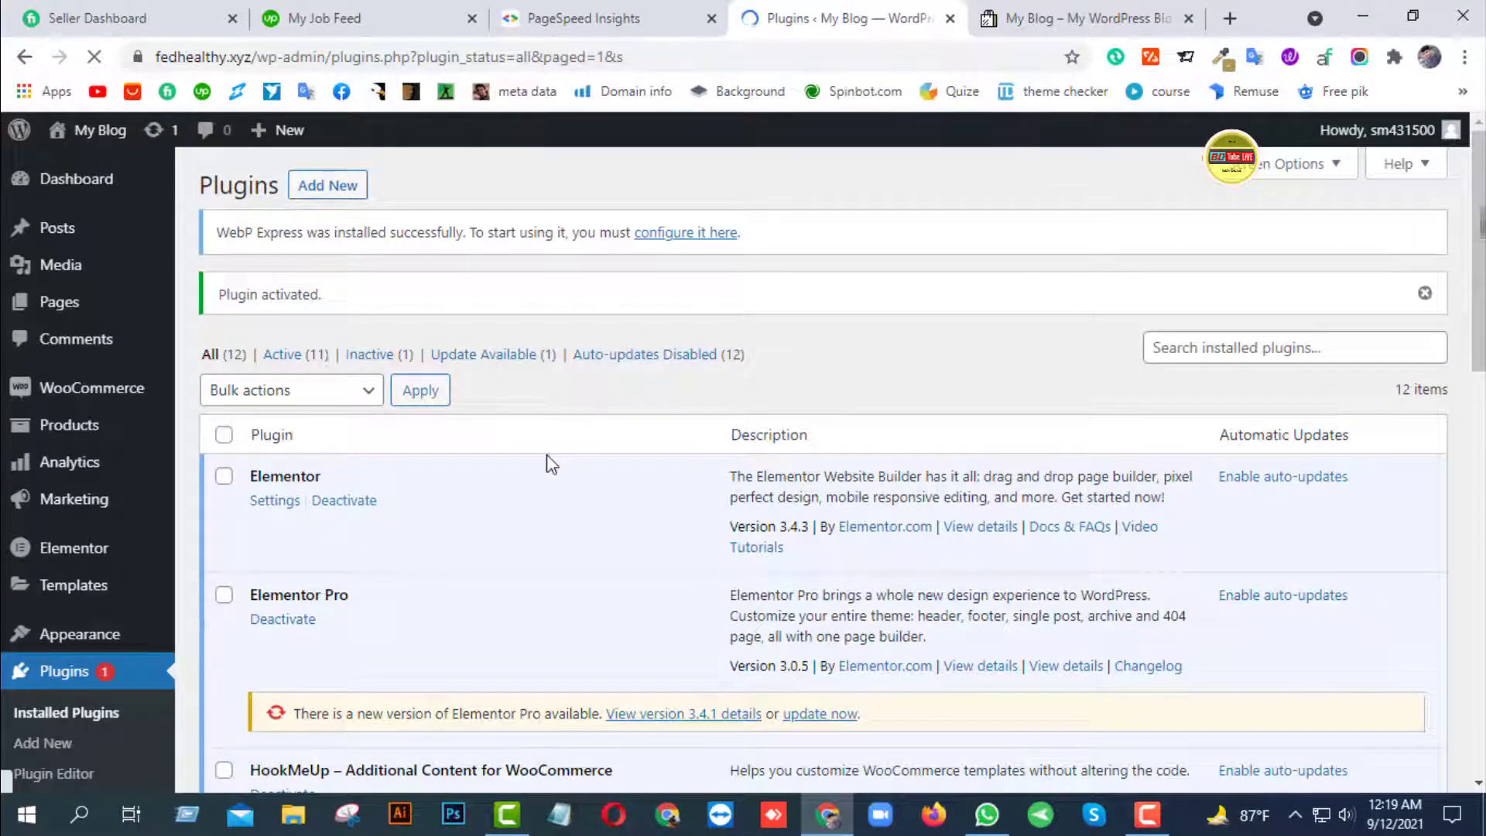
Delete the inactive The Retailer Portfolio Addon plugin from the installed plugins and confirm the deletion
{"action": "scroll", "coordinate": [551, 463], "scroll_direction": "down", "scroll_amount": 7}
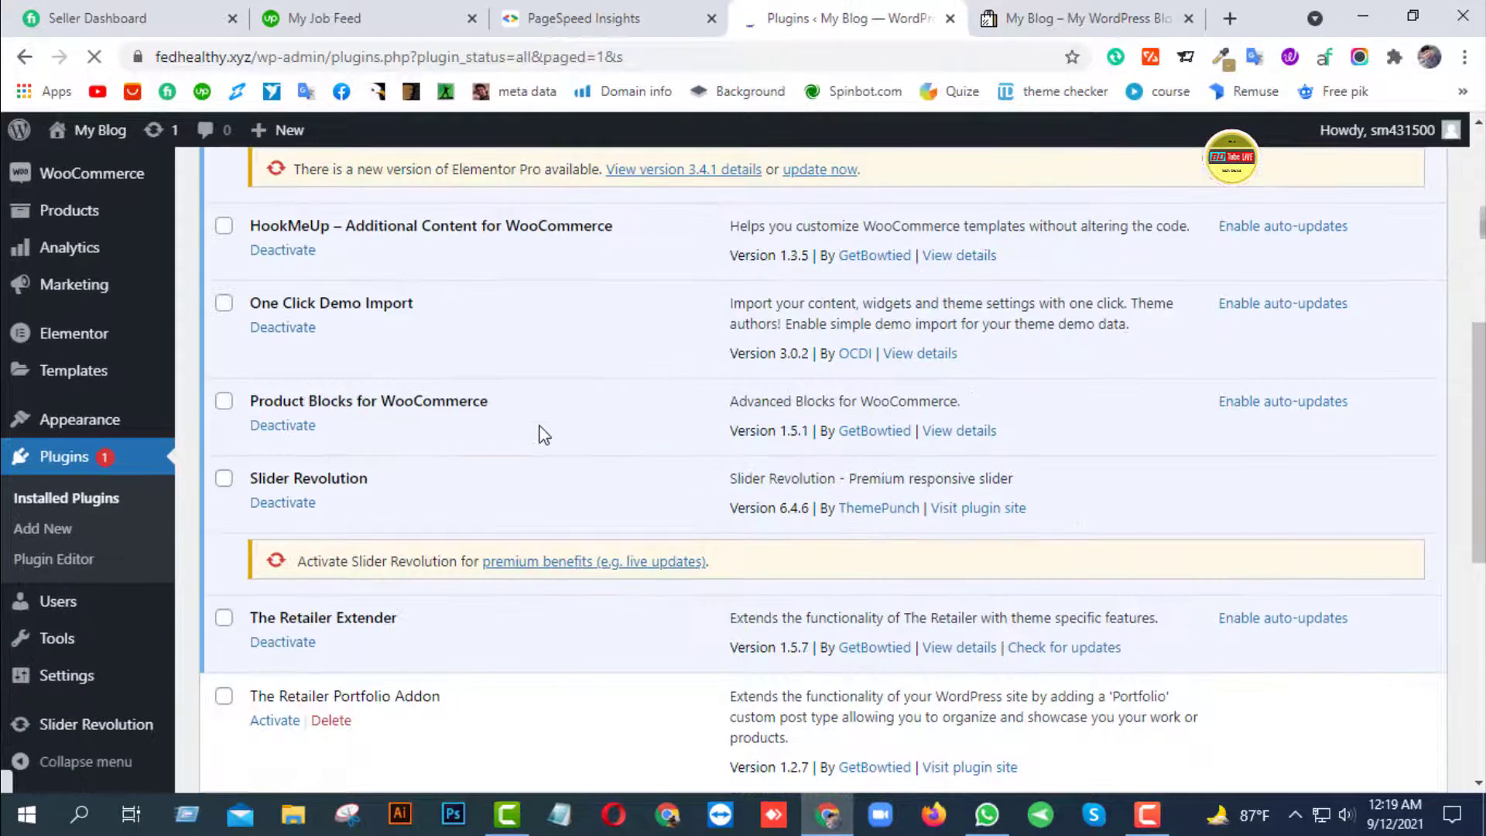
{"action": "scroll", "coordinate": [544, 435], "scroll_direction": "down", "scroll_amount": 2}
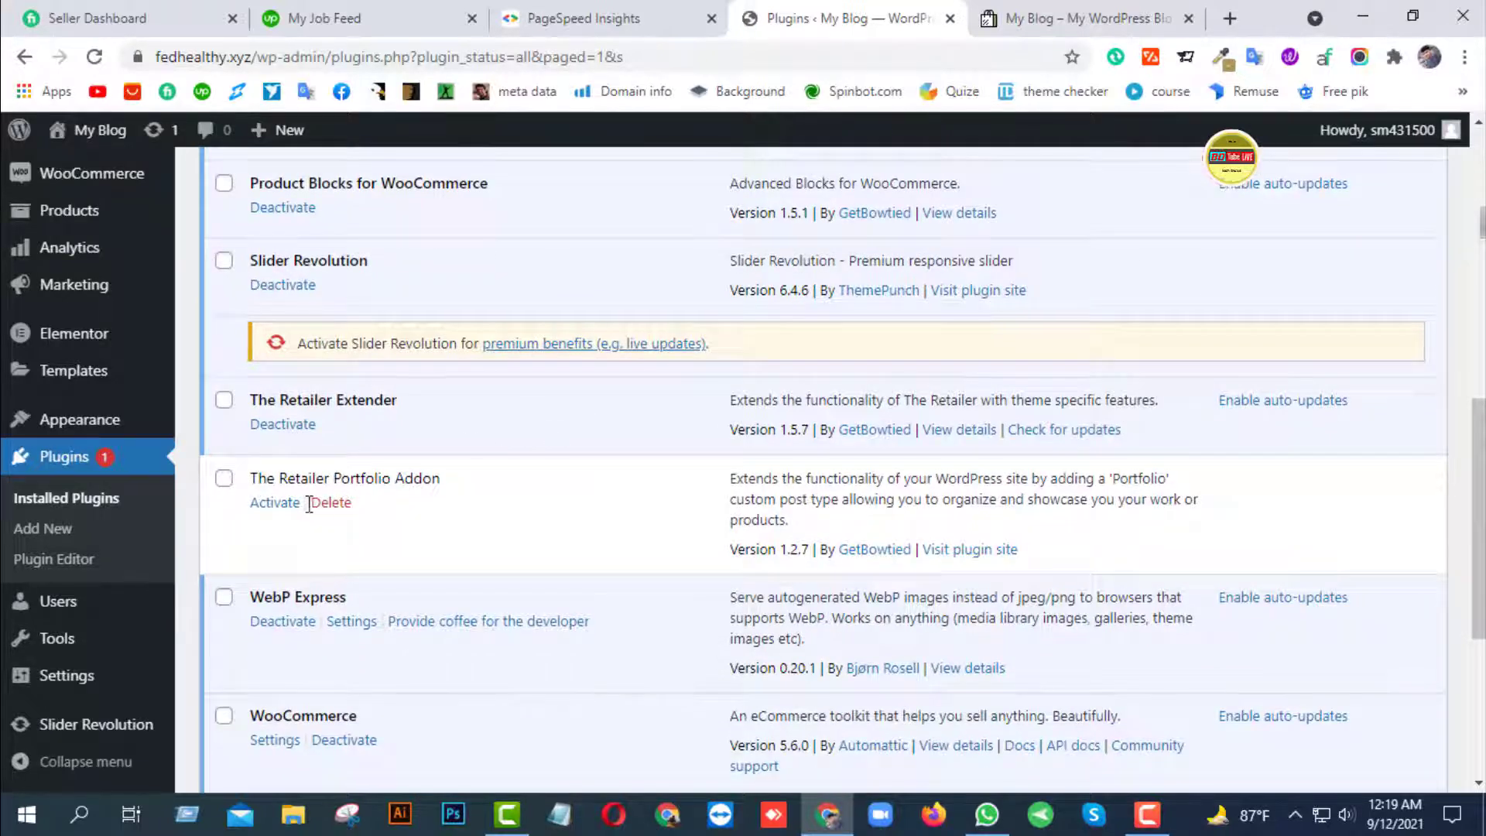
{"action": "scroll", "coordinate": [310, 507], "scroll_direction": "down", "scroll_amount": 5}
{"action": "scroll", "coordinate": [308, 503], "scroll_direction": "up", "scroll_amount": 4}
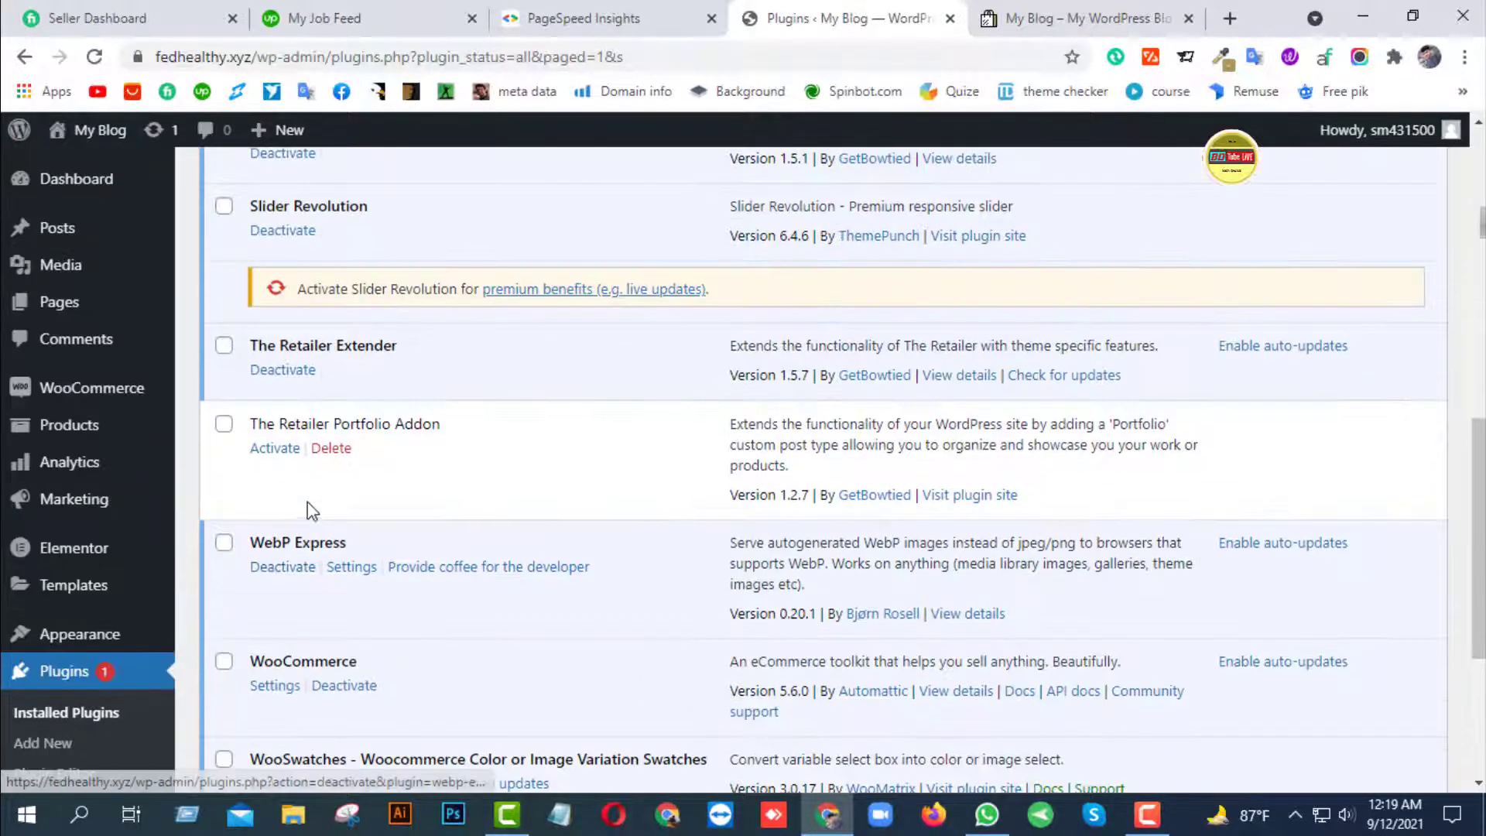
{"action": "left_click", "coordinate": [332, 448]}
{"action": "left_click", "coordinate": [875, 179]}
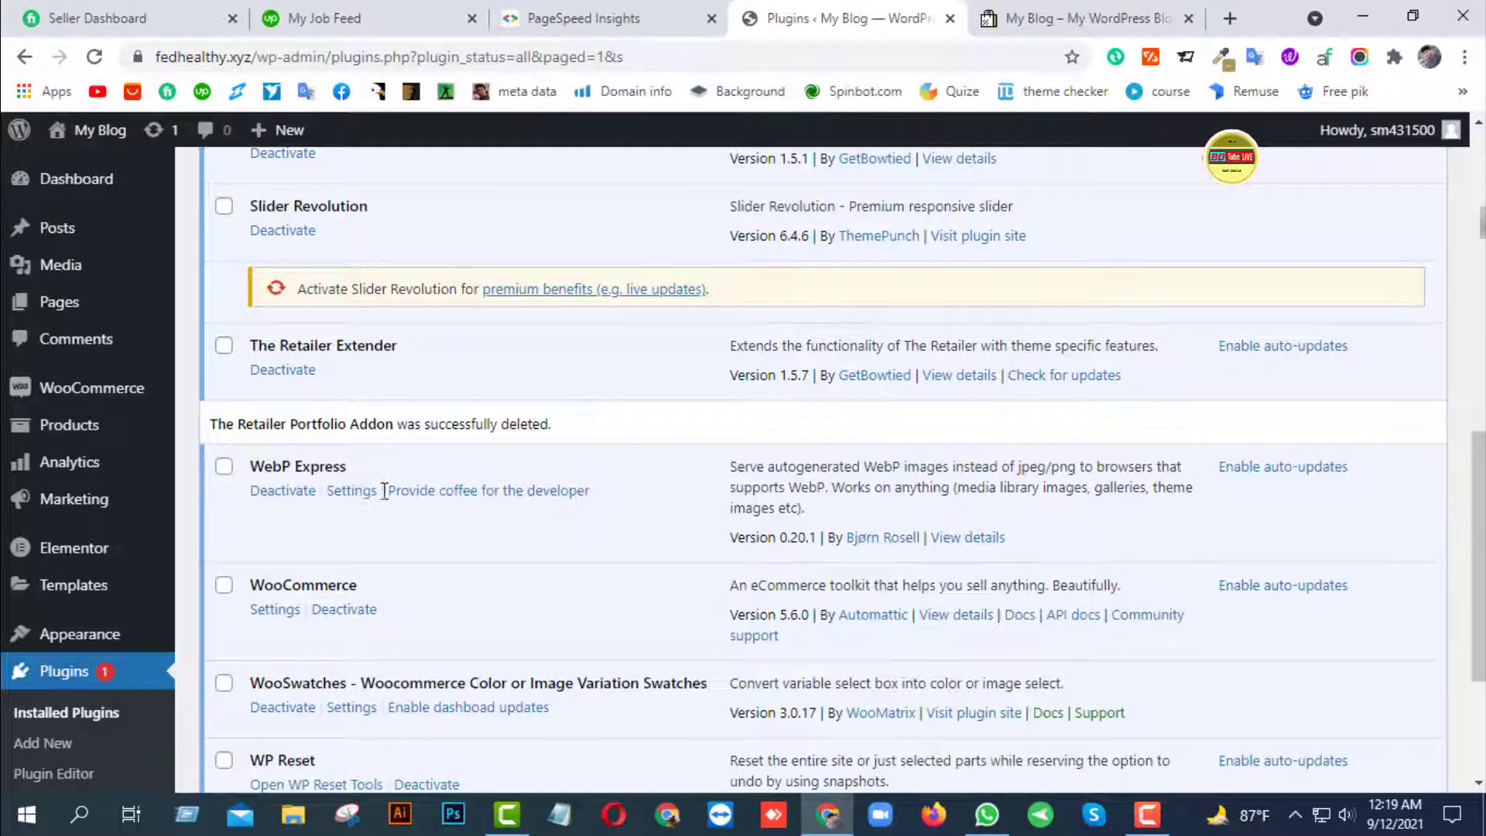
Review the remaining installed plugins and open the settings of WebP Express
{"action": "scroll", "coordinate": [426, 476], "scroll_direction": "down", "scroll_amount": 3}
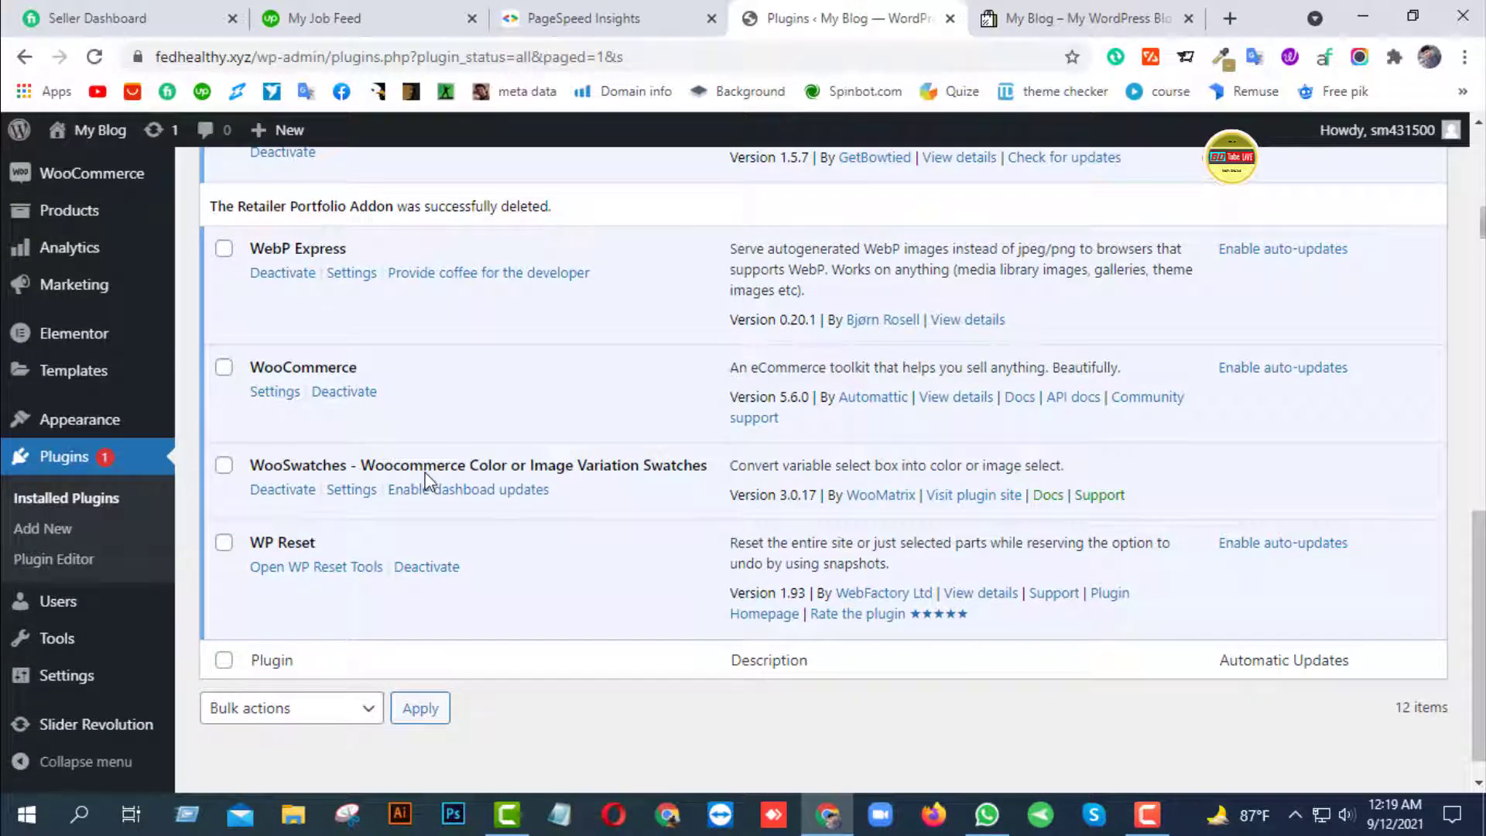
{"action": "scroll", "coordinate": [478, 422], "scroll_direction": "up", "scroll_amount": 10}
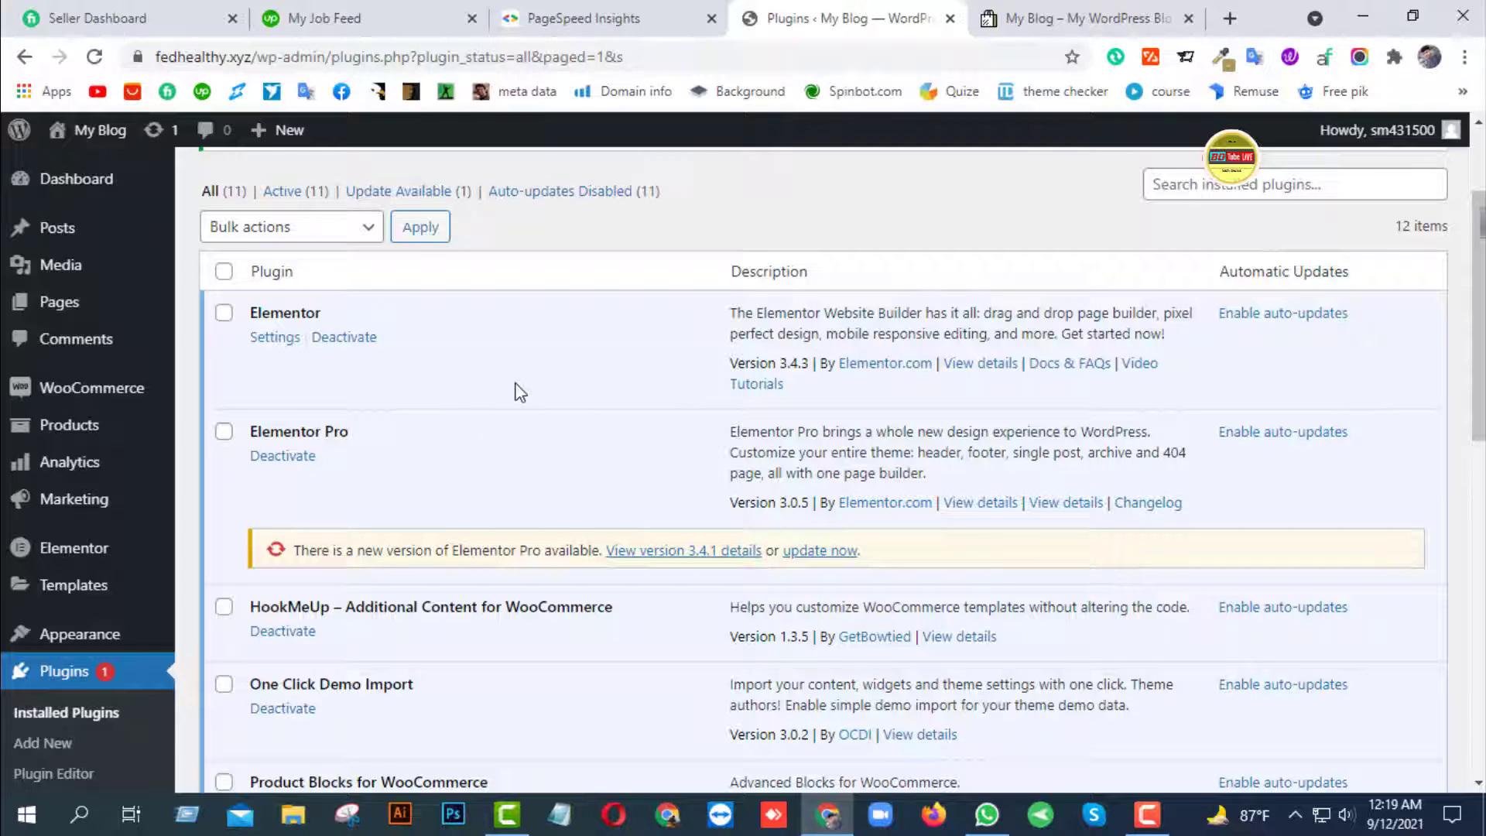
{"action": "scroll", "coordinate": [495, 382], "scroll_direction": "down", "scroll_amount": 4}
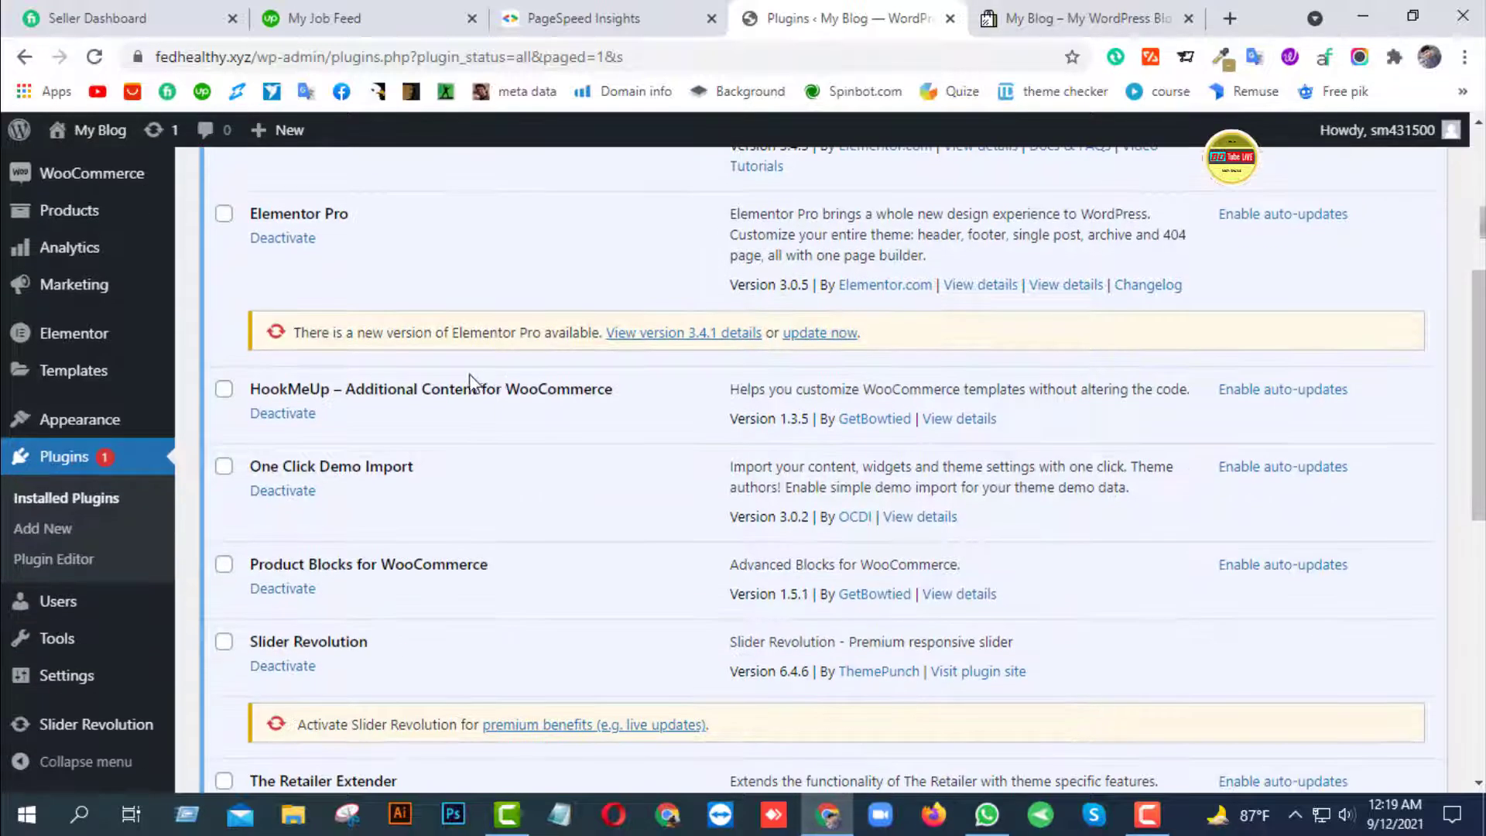
{"action": "scroll", "coordinate": [342, 534], "scroll_direction": "down", "scroll_amount": 4}
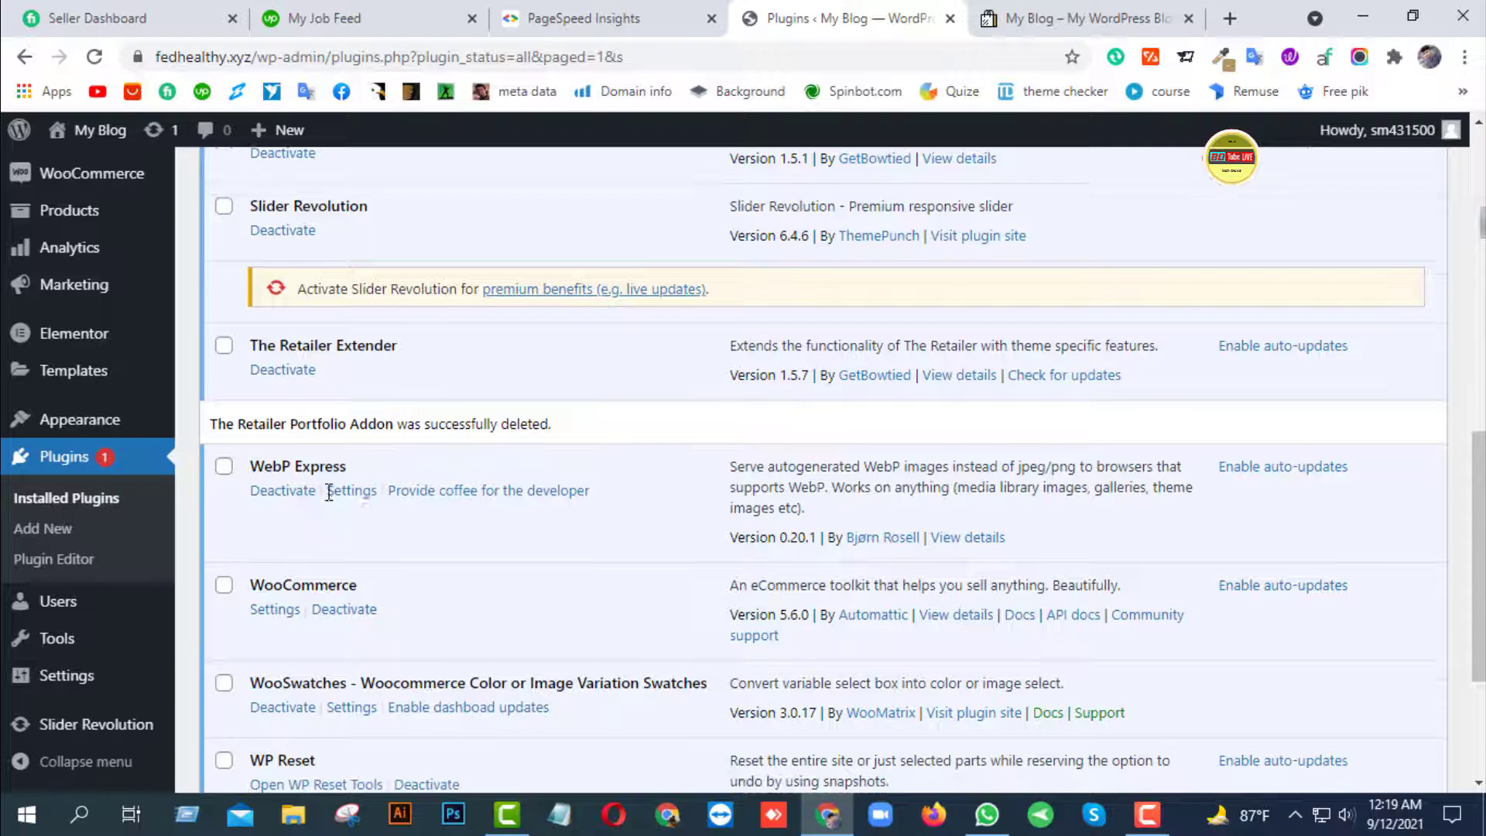
{"action": "left_click", "coordinate": [349, 499]}
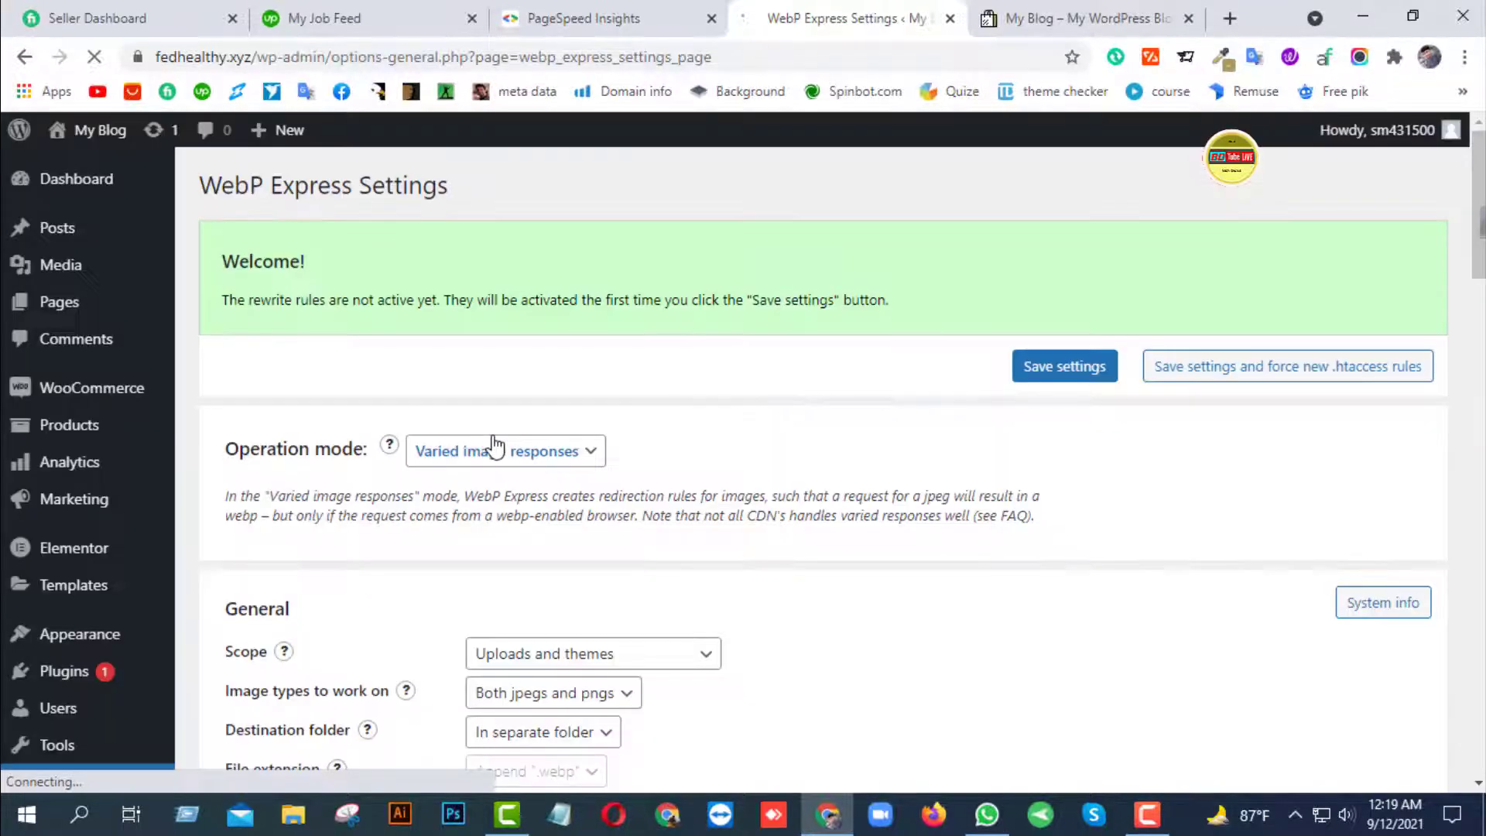
Enable Convert on upload in the WebP Express conversion options and save the settings
{"action": "scroll", "coordinate": [626, 393], "scroll_direction": "down", "scroll_amount": 3}
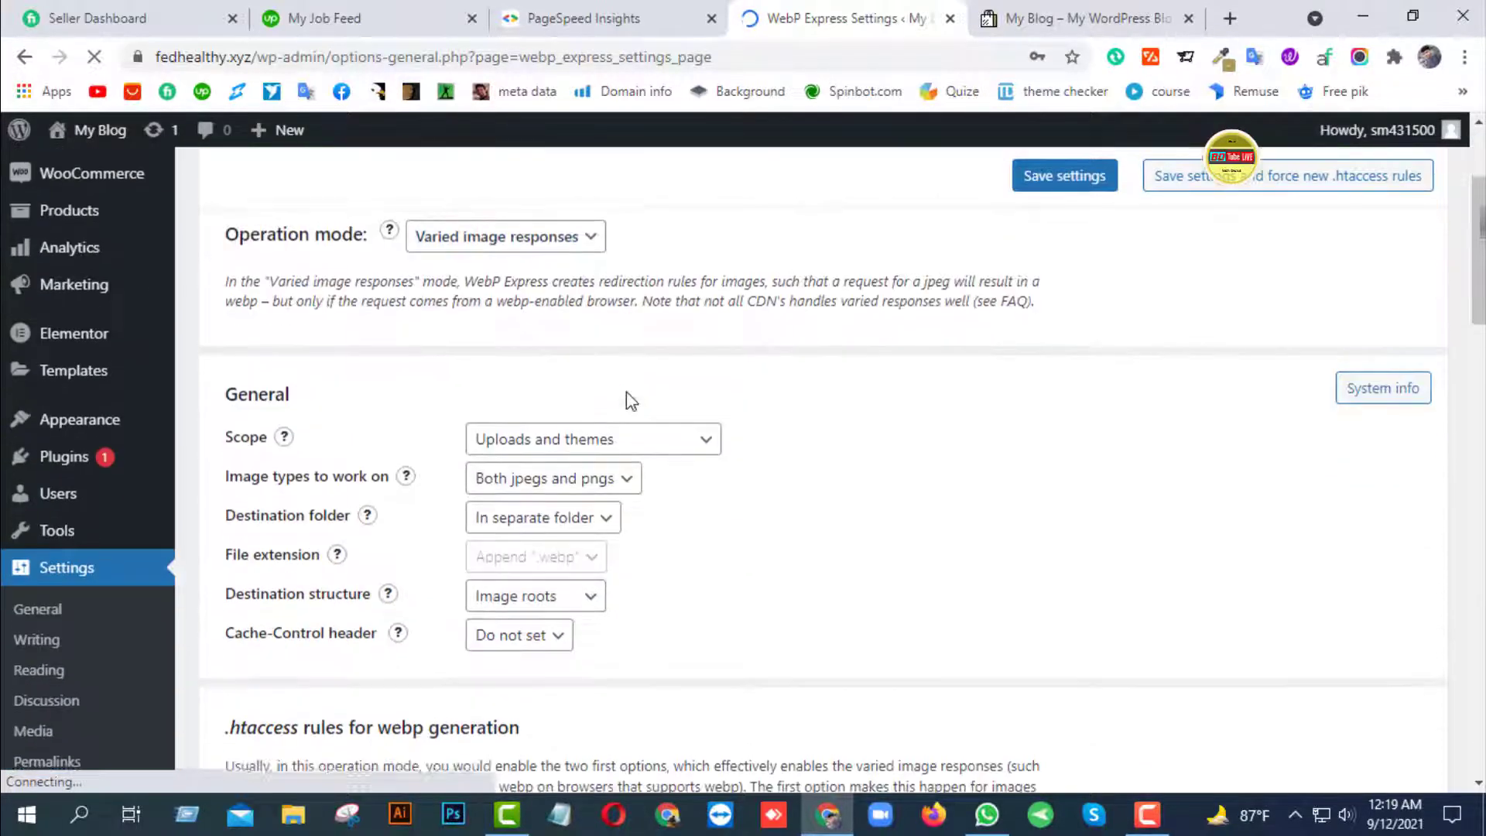
{"action": "scroll", "coordinate": [726, 350], "scroll_direction": "down", "scroll_amount": 15}
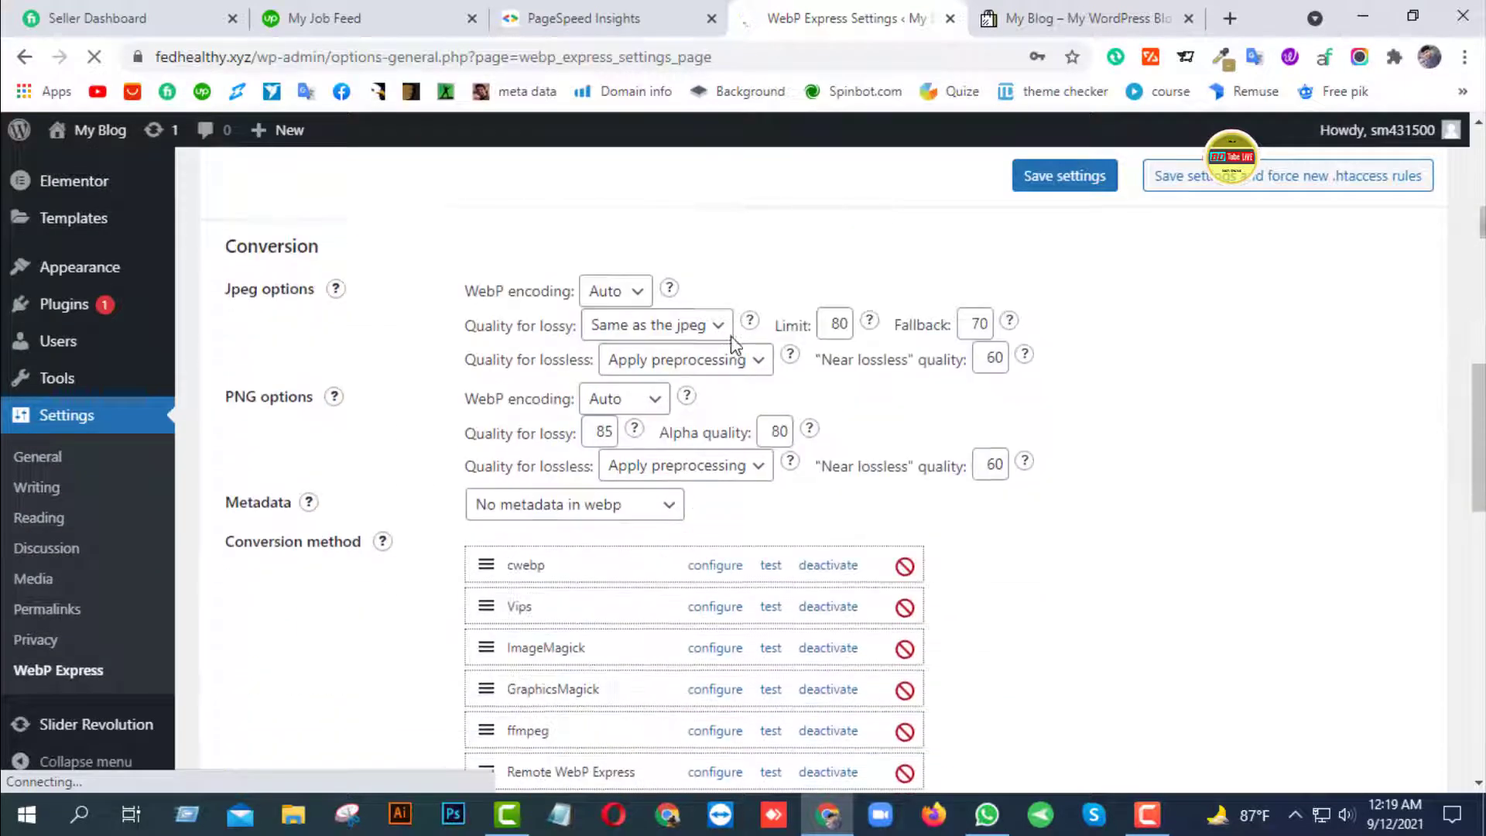
{"action": "scroll", "coordinate": [735, 344], "scroll_direction": "down", "scroll_amount": 8}
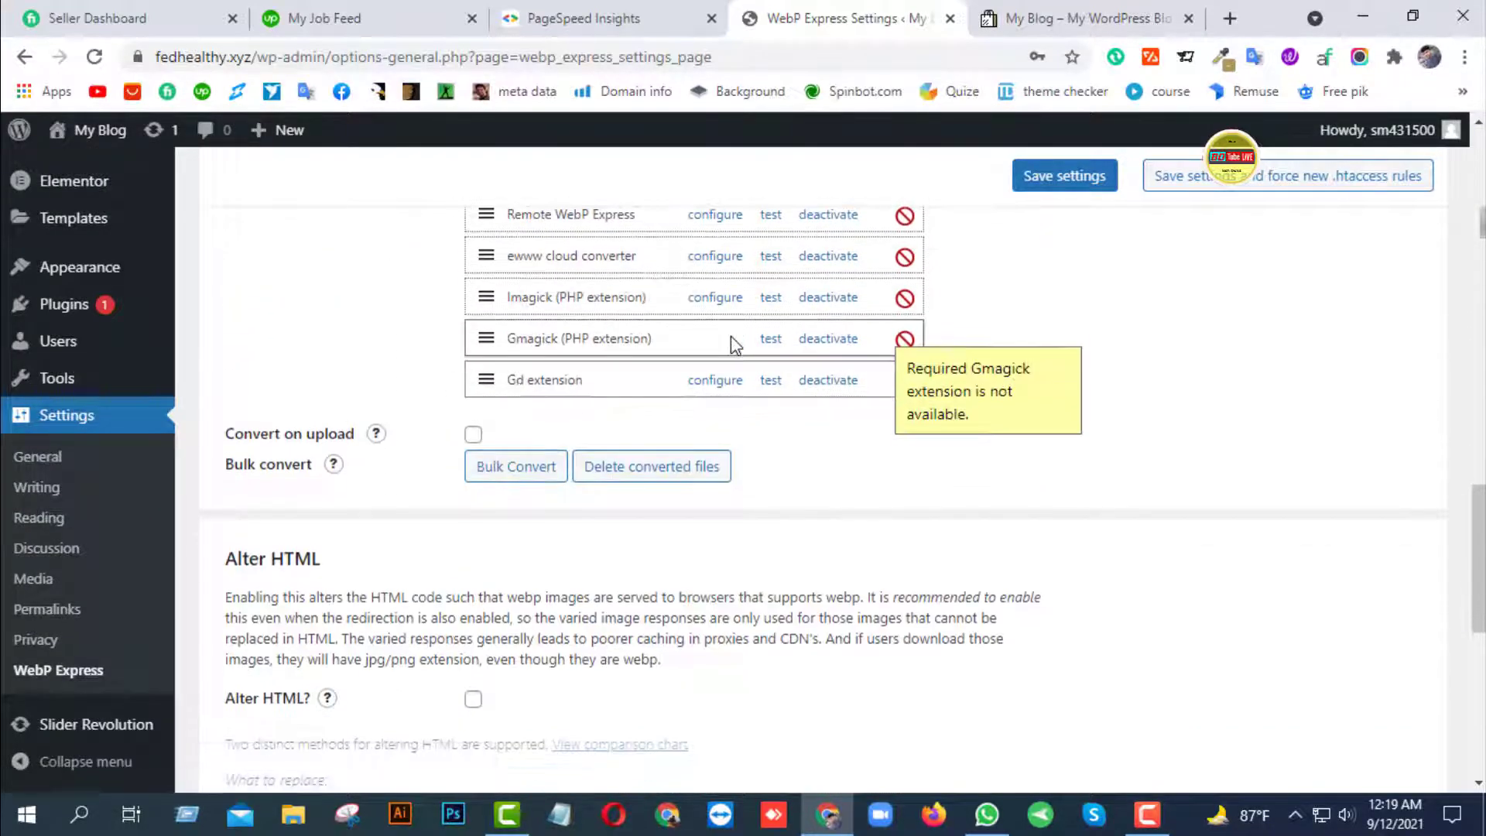
{"action": "scroll", "coordinate": [394, 367], "scroll_direction": "up", "scroll_amount": 1}
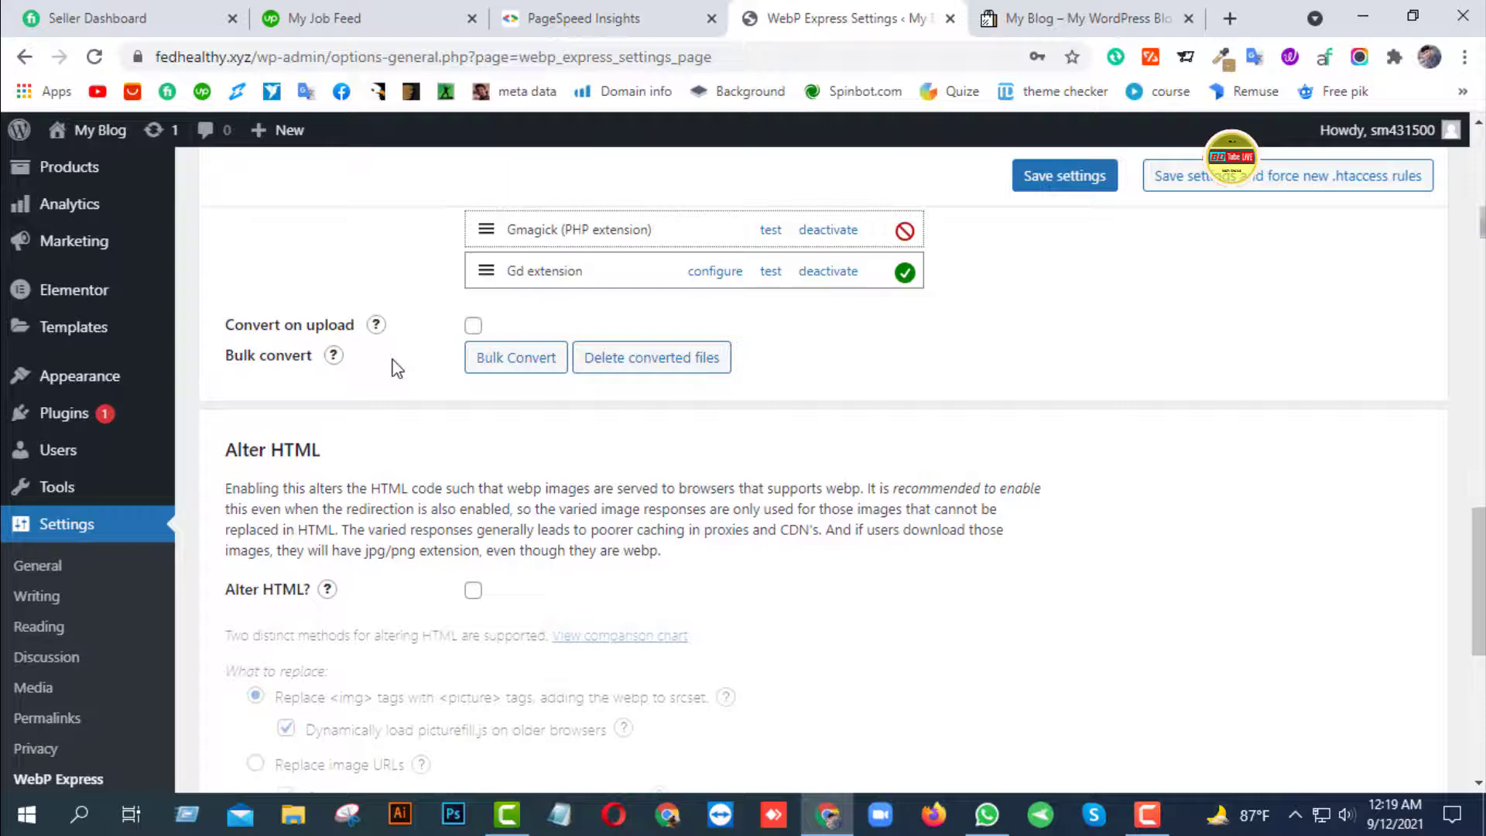
{"action": "left_click", "coordinate": [473, 325]}
{"action": "left_click", "coordinate": [1052, 190]}
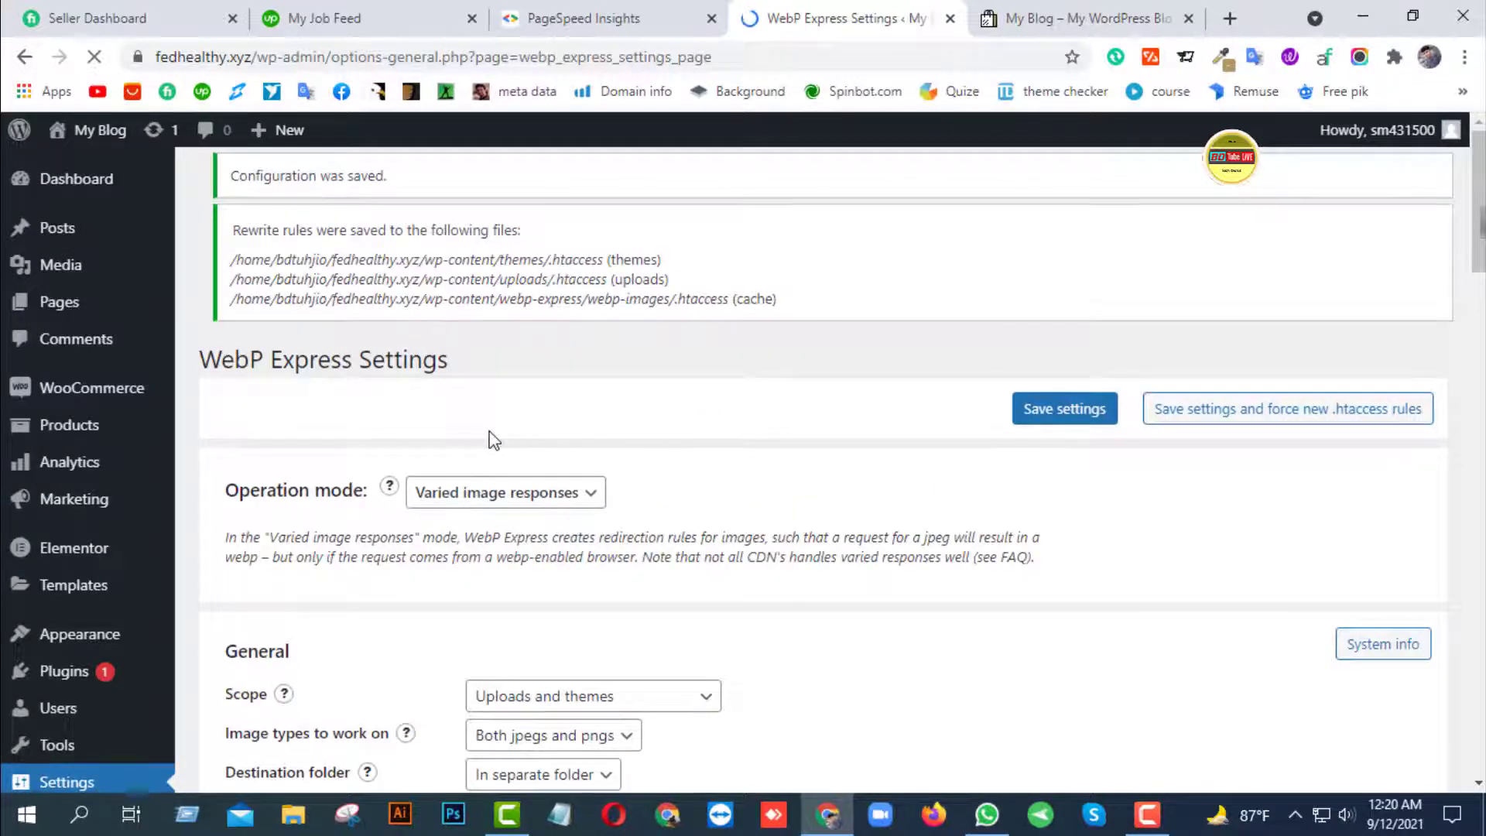
Start the WebP Express bulk conversion of the site's unconverted images and check the size reduction of individual files
{"action": "scroll", "coordinate": [494, 440], "scroll_direction": "down", "scroll_amount": 9}
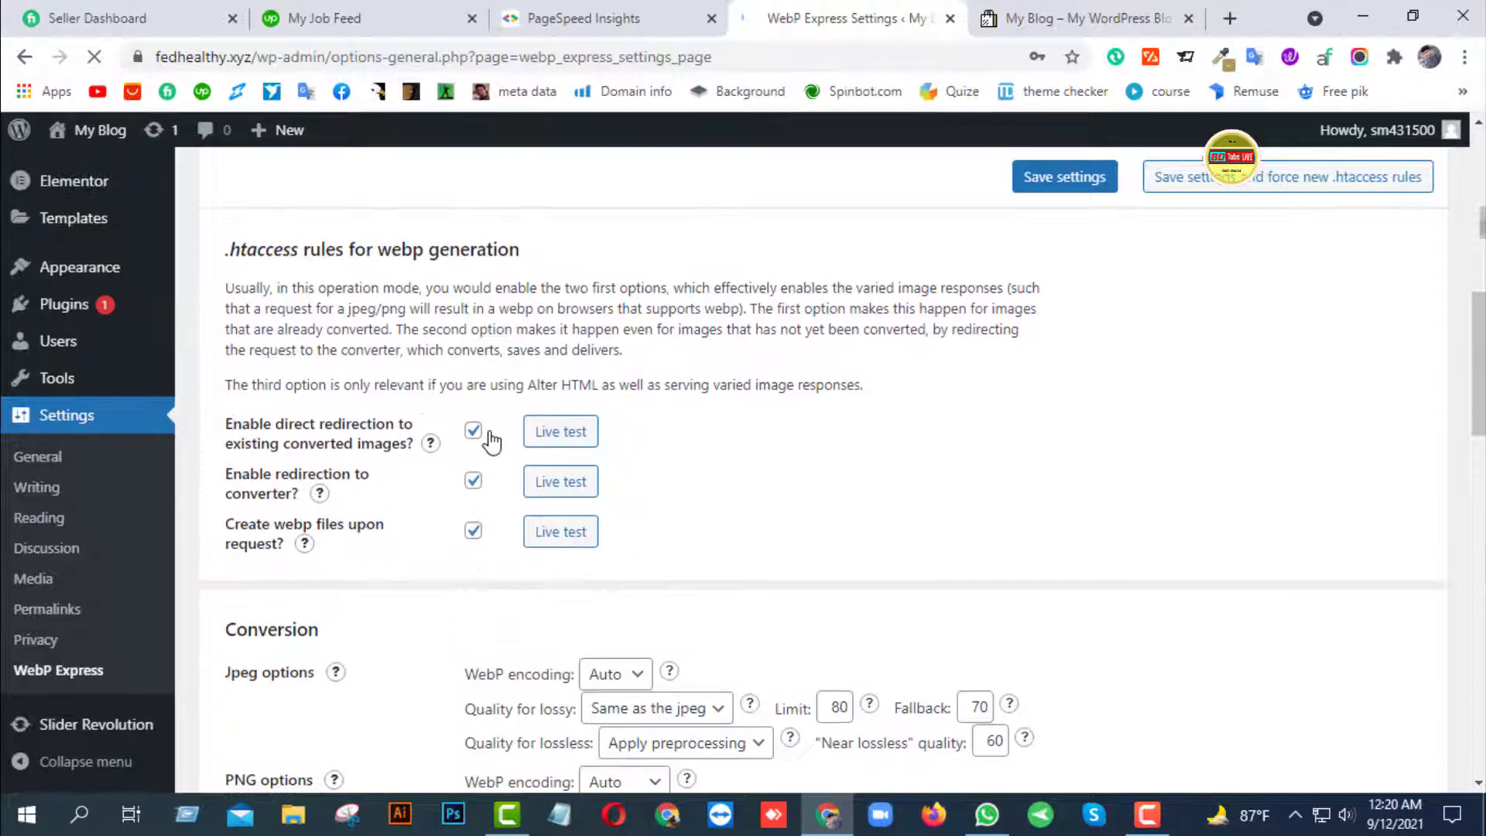
{"action": "scroll", "coordinate": [491, 441], "scroll_direction": "down", "scroll_amount": 15}
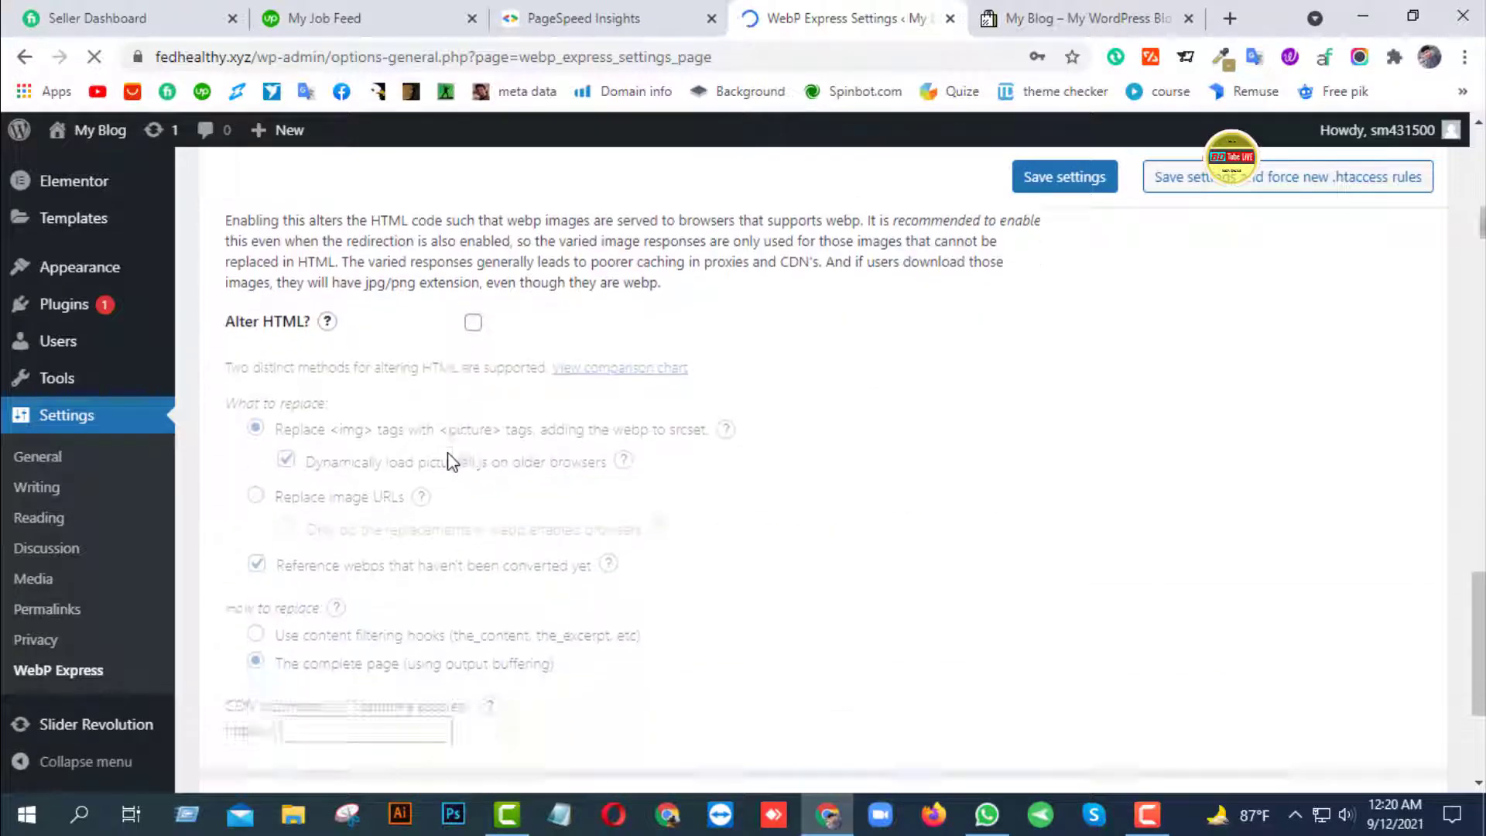
{"action": "scroll", "coordinate": [449, 459], "scroll_direction": "down", "scroll_amount": 3}
{"action": "scroll", "coordinate": [449, 460], "scroll_direction": "up", "scroll_amount": 8}
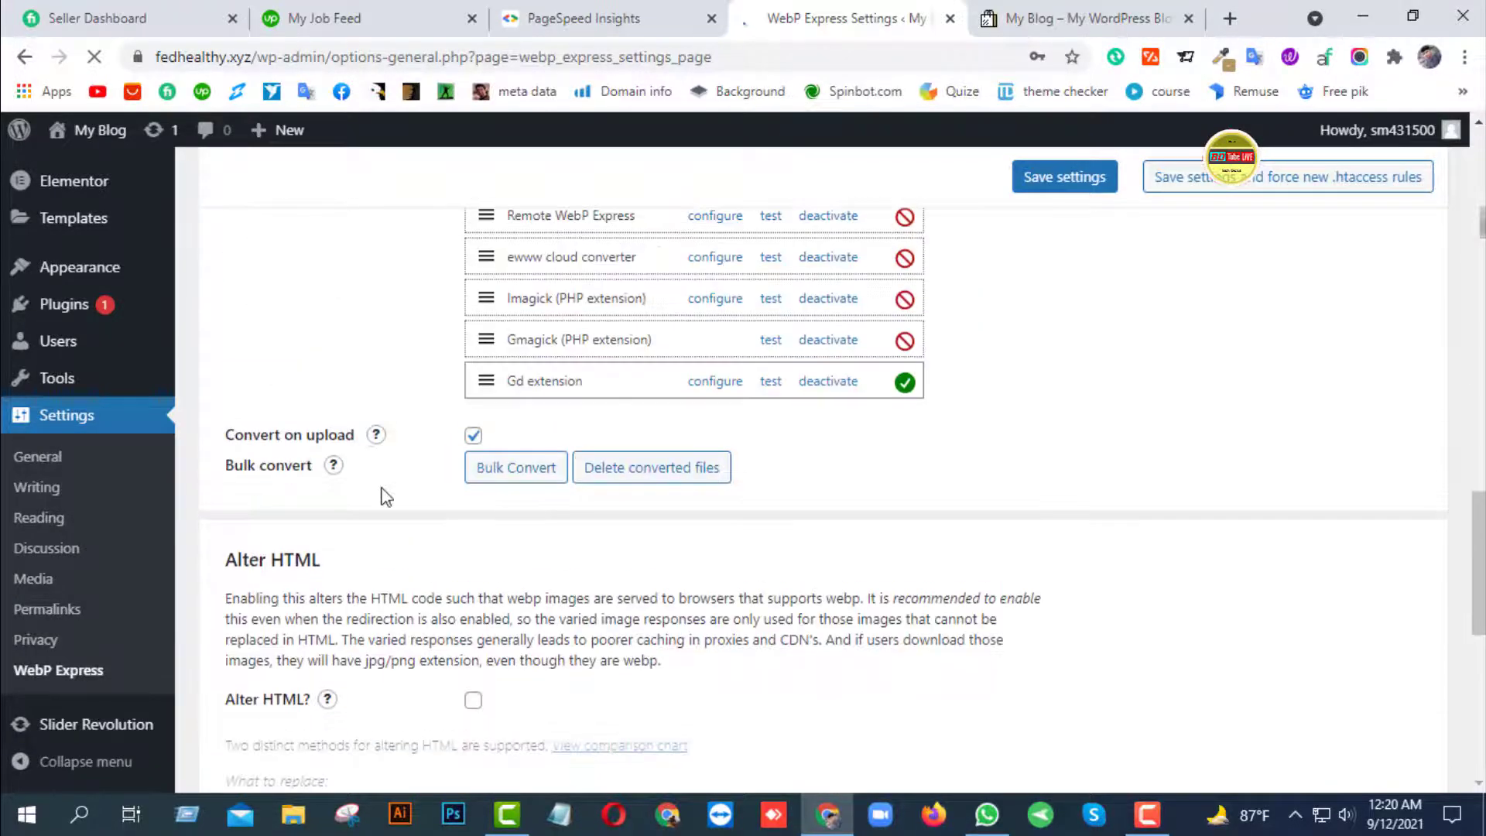
{"action": "left_click", "coordinate": [517, 474]}
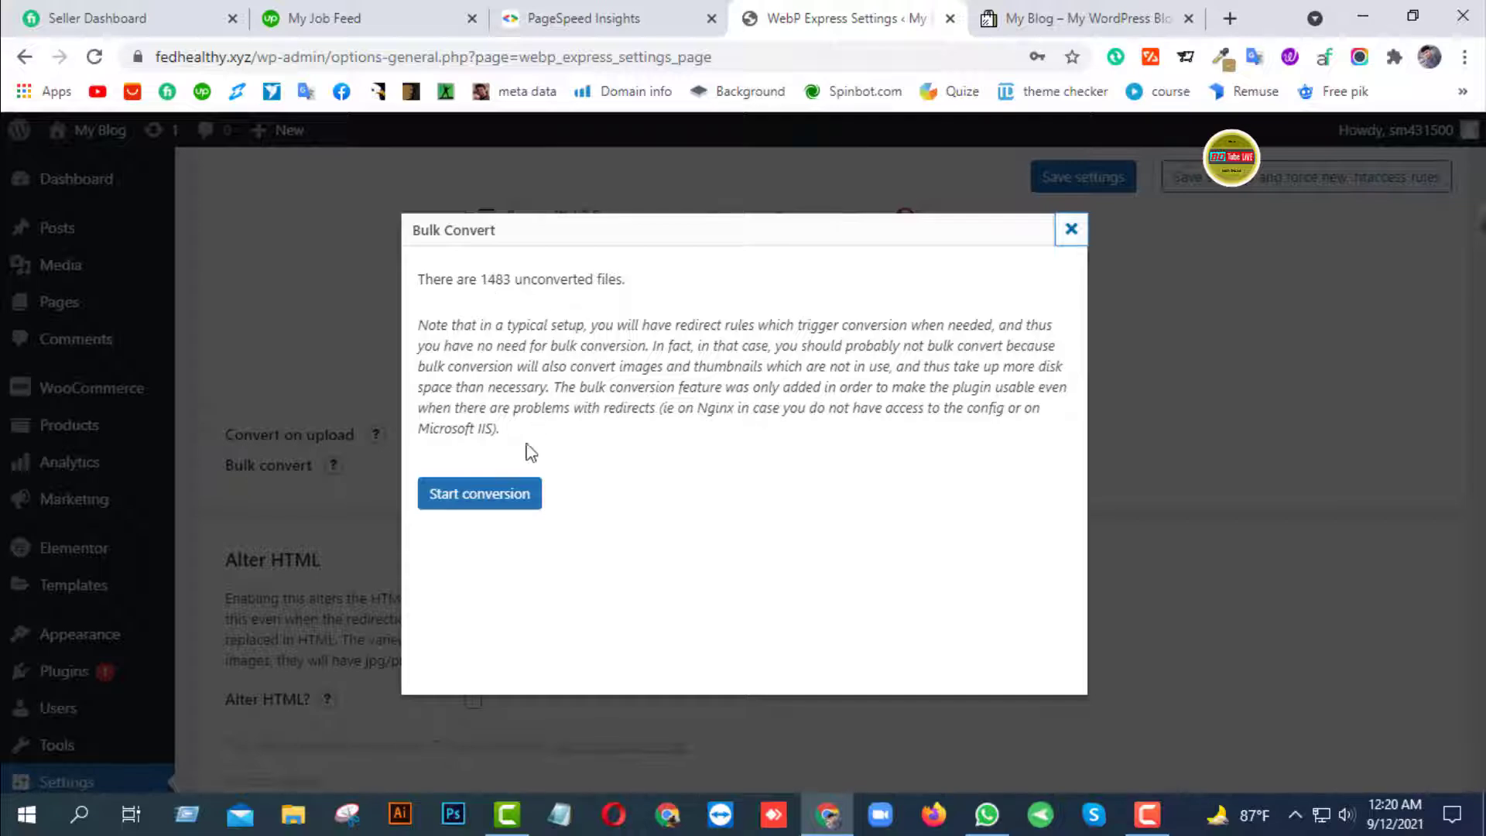
{"action": "left_click", "coordinate": [473, 504]}
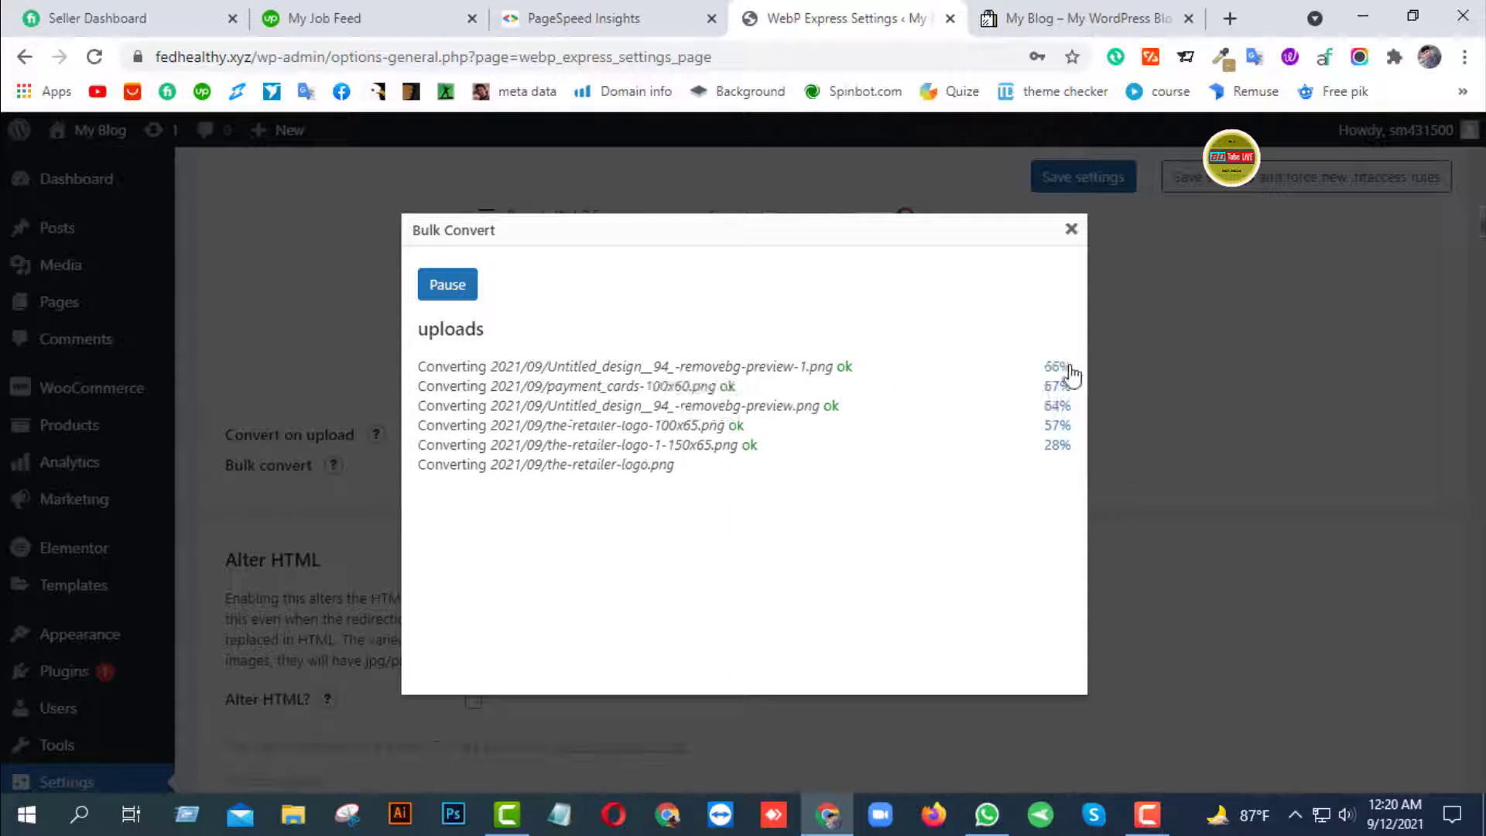
{"action": "mouse_move", "coordinate": [1057, 371]}
{"action": "mouse_move", "coordinate": [846, 370]}
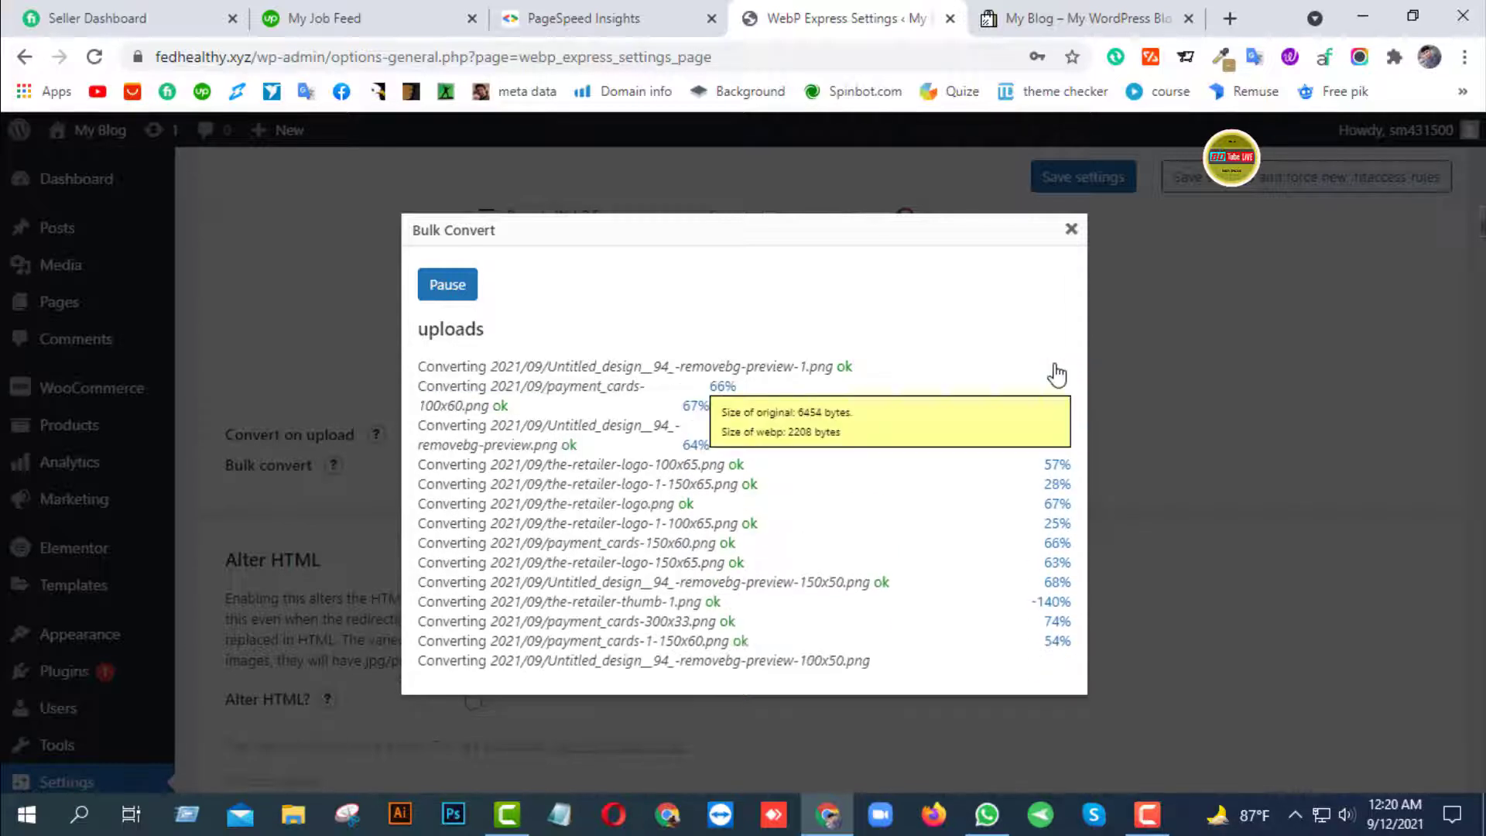
{"action": "mouse_move", "coordinate": [1049, 451]}
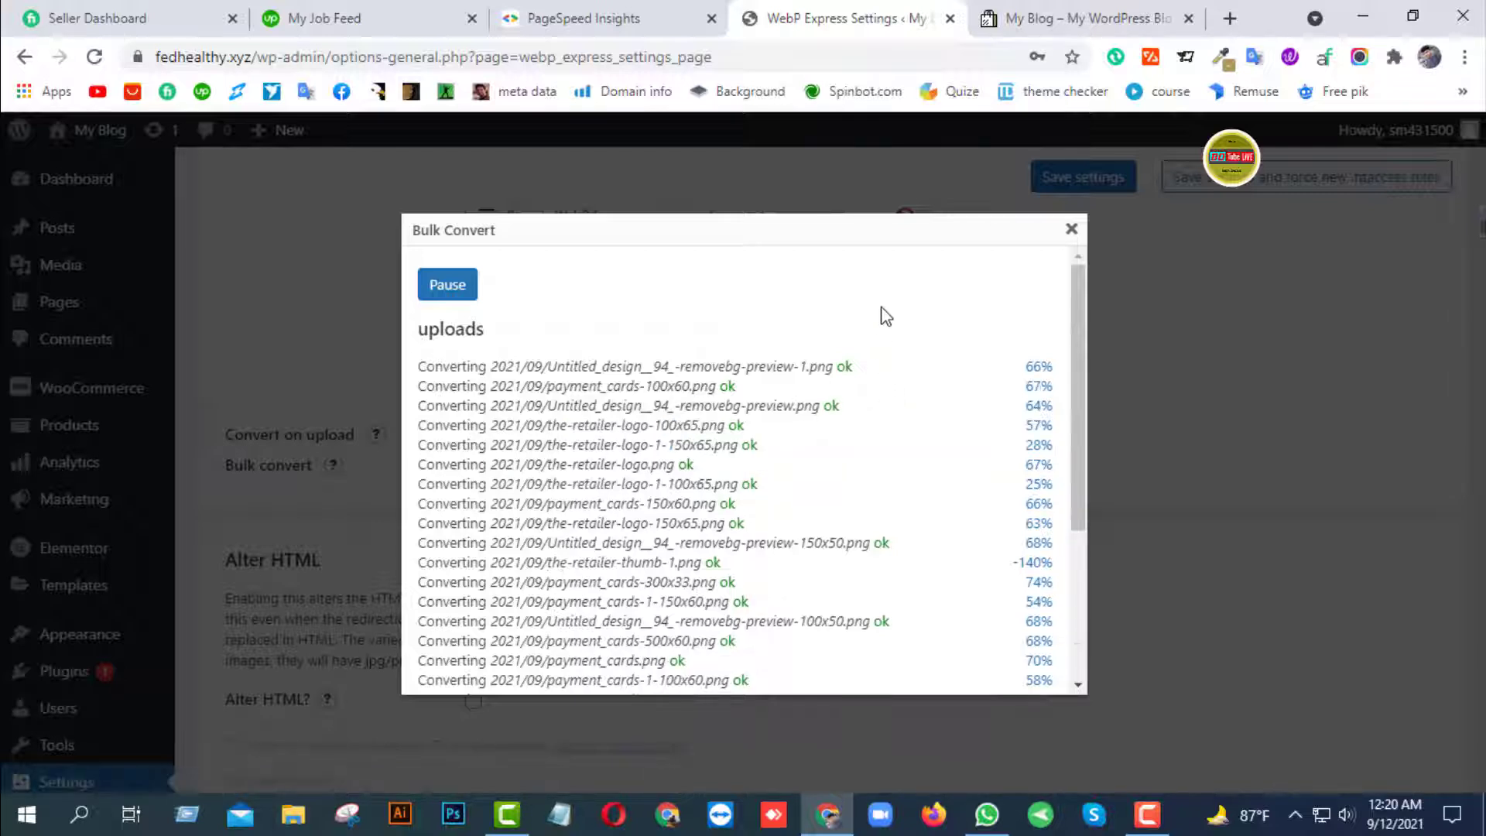
Review the bulk conversion log for the uploads and themes images, and close the Bulk Convert dialog
{"action": "scroll", "coordinate": [885, 435], "scroll_direction": "down", "scroll_amount": 5}
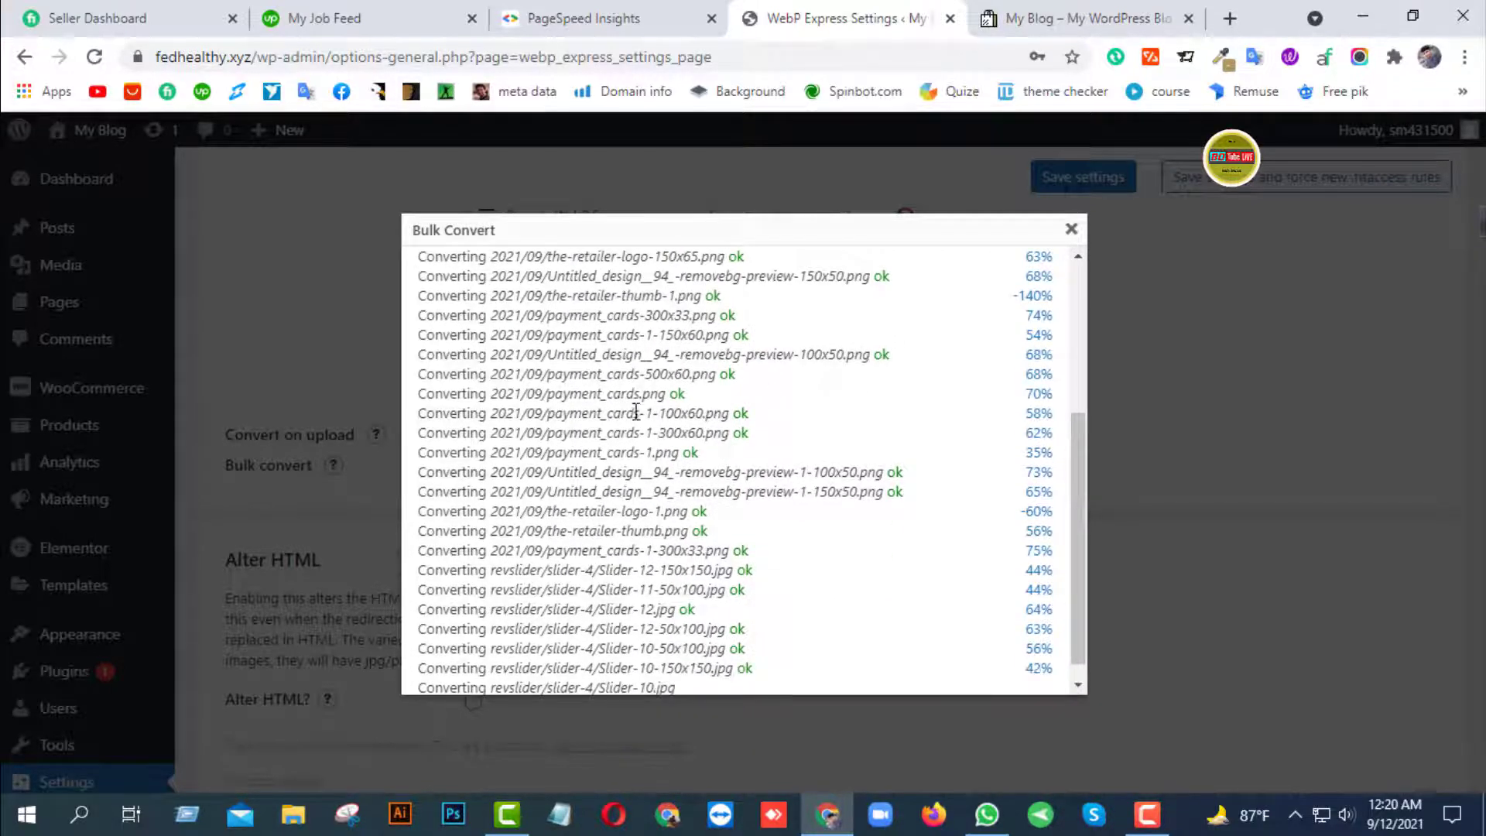
{"action": "scroll", "coordinate": [636, 410], "scroll_direction": "up", "scroll_amount": 10}
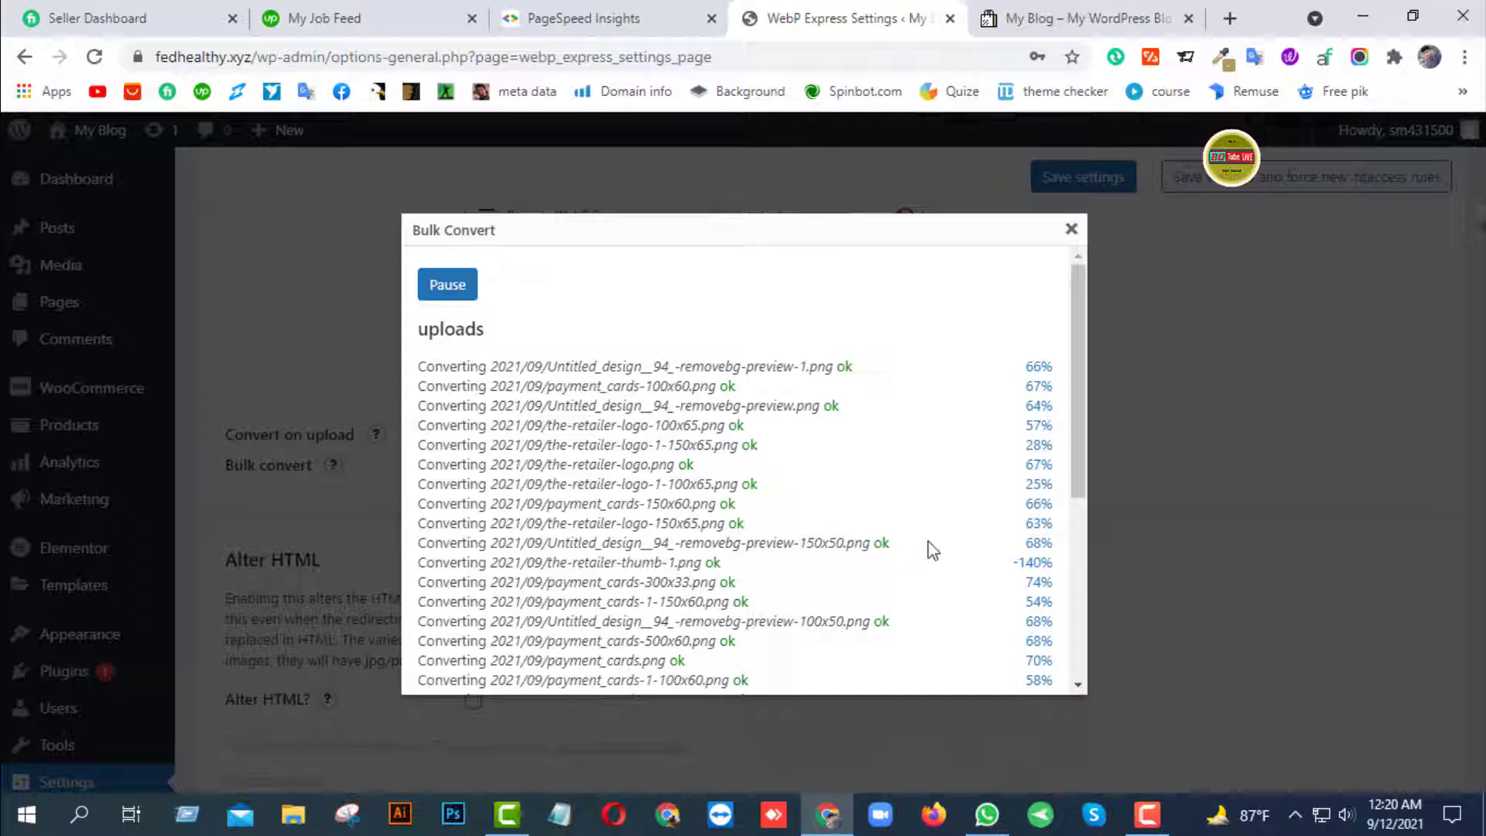
{"action": "left_click", "coordinate": [1148, 814]}
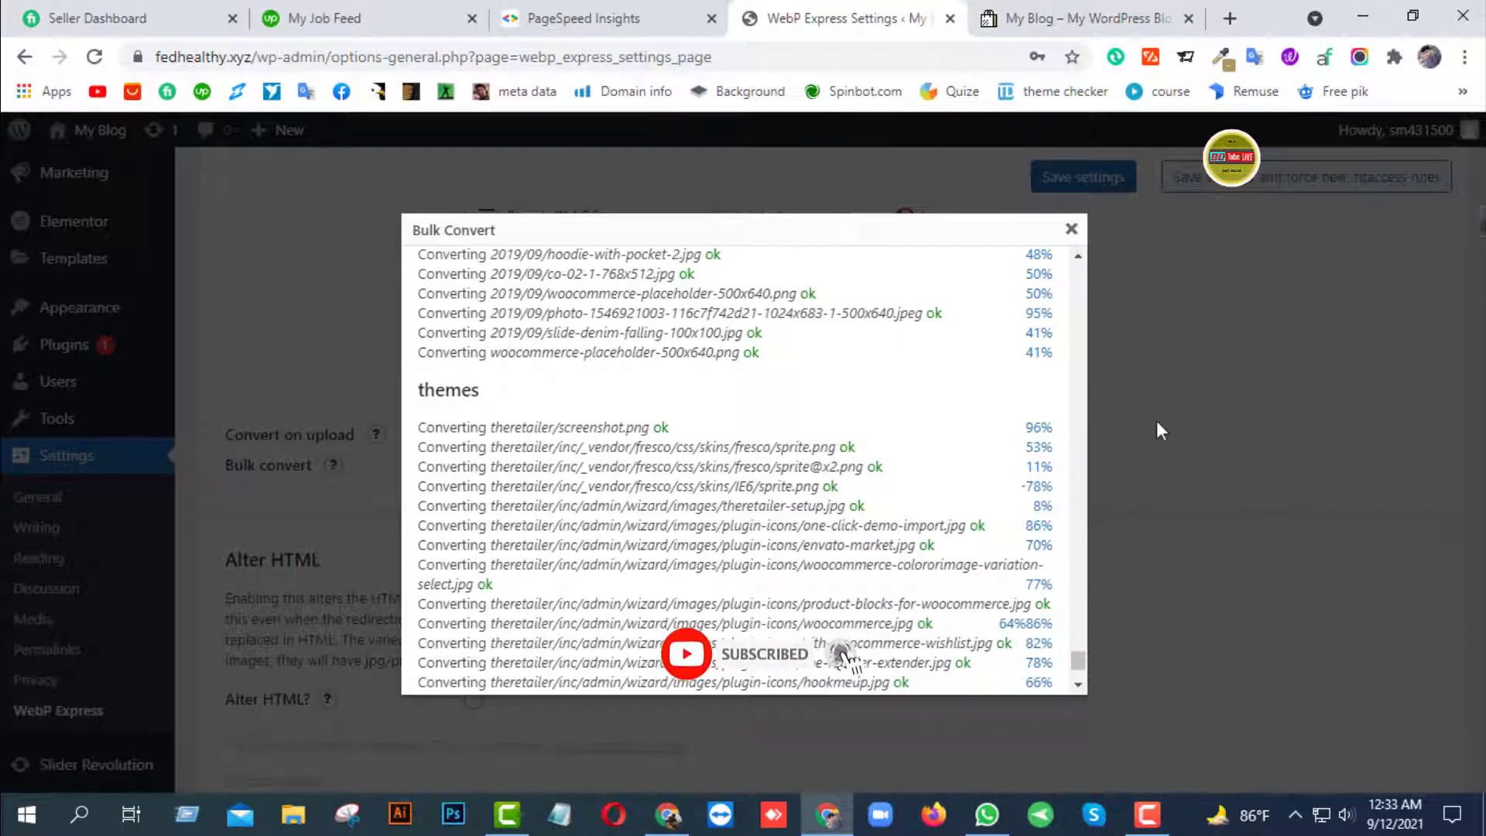
{"action": "mouse_move", "coordinate": [1029, 428]}
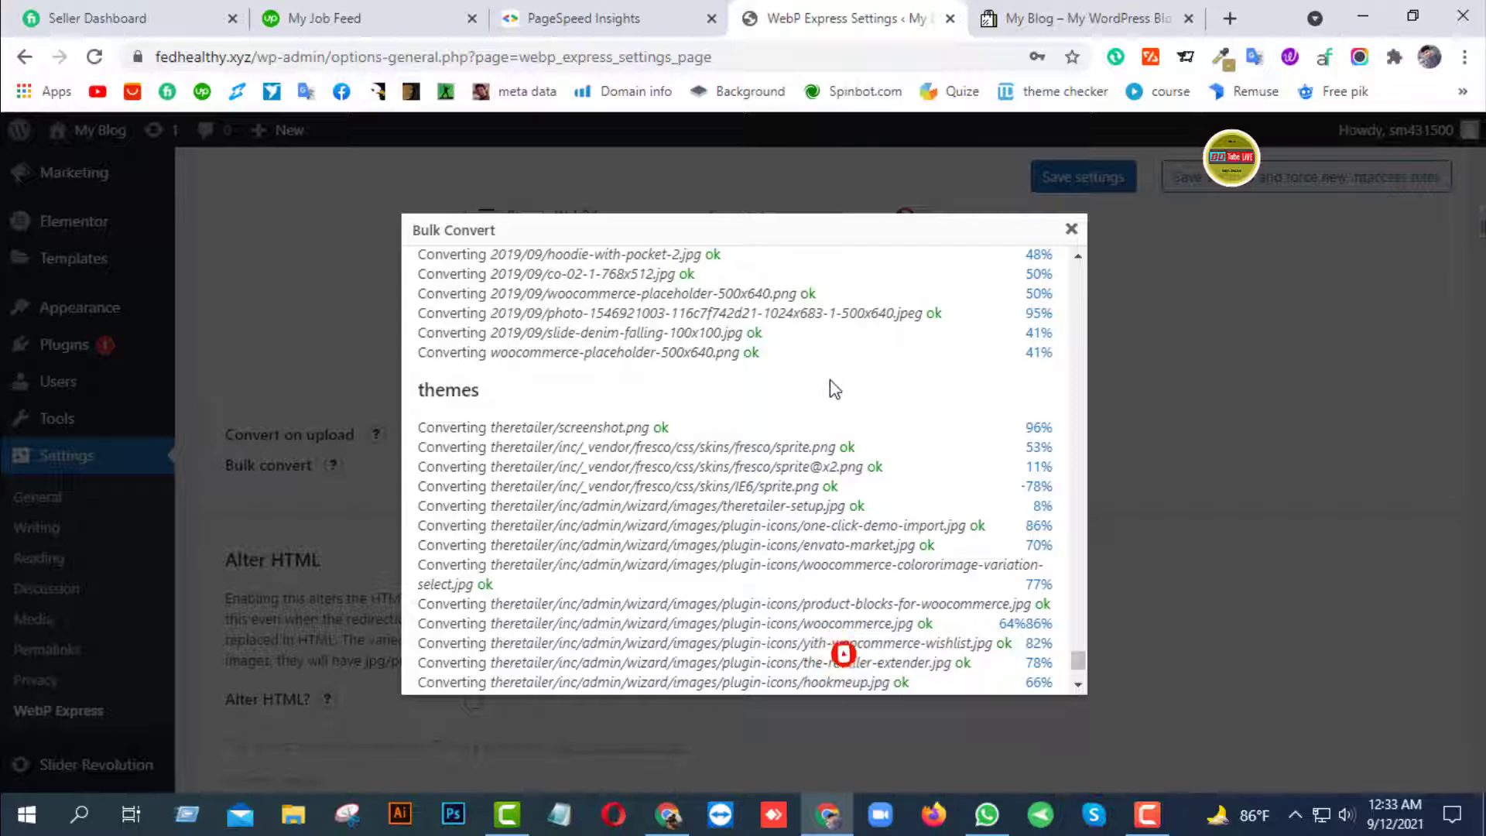
{"action": "mouse_move", "coordinate": [1028, 266]}
{"action": "left_click", "coordinate": [1071, 229]}
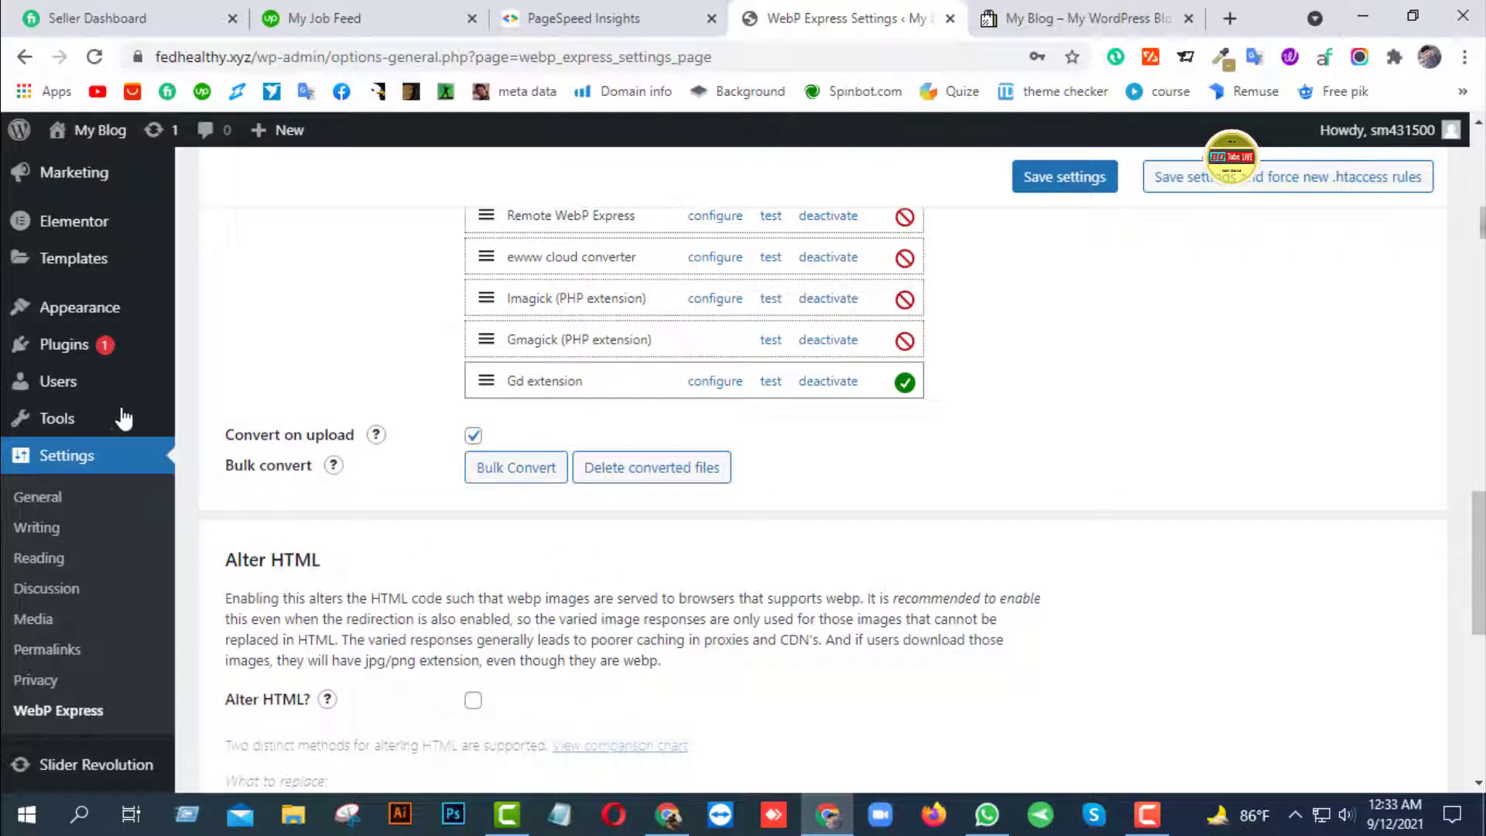
Open the page for adding new plugins and show its form for uploading a plugin .zip file
{"action": "mouse_move", "coordinate": [52, 364]}
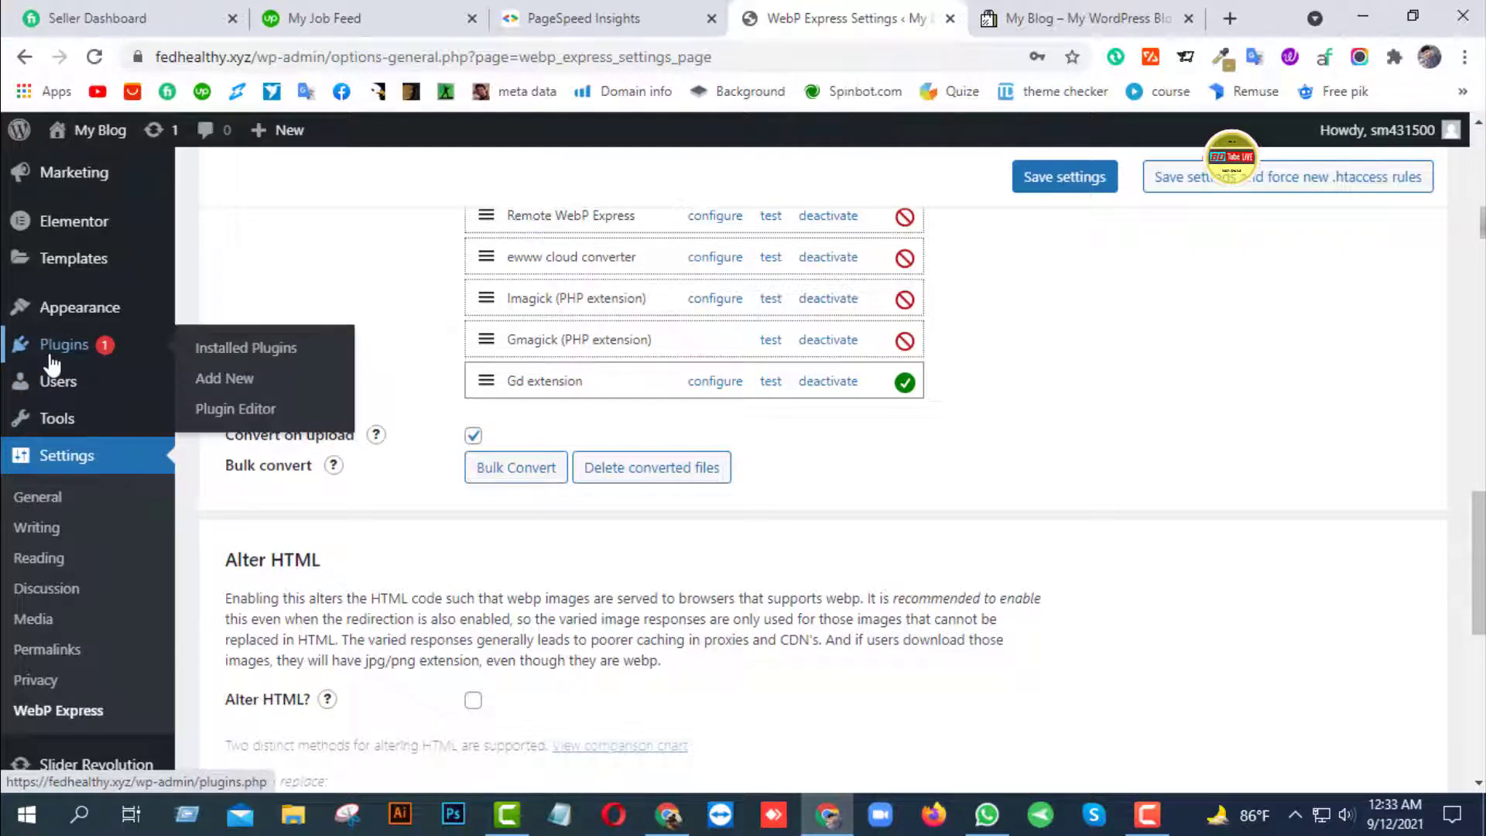
{"action": "left_click", "coordinate": [226, 385]}
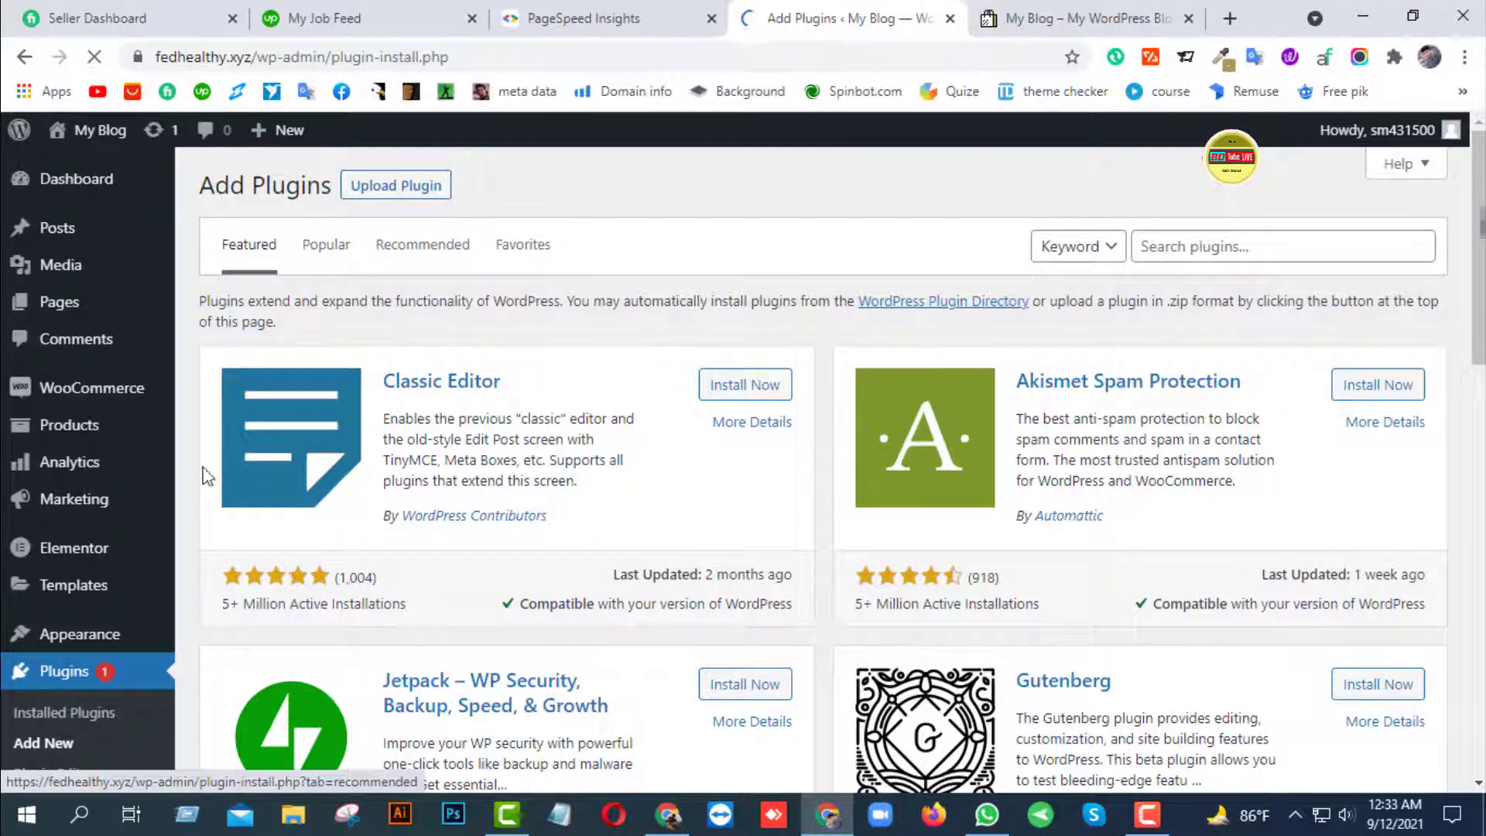
{"action": "scroll", "coordinate": [138, 609], "scroll_direction": "down", "scroll_amount": 3}
{"action": "left_click", "coordinate": [47, 522]}
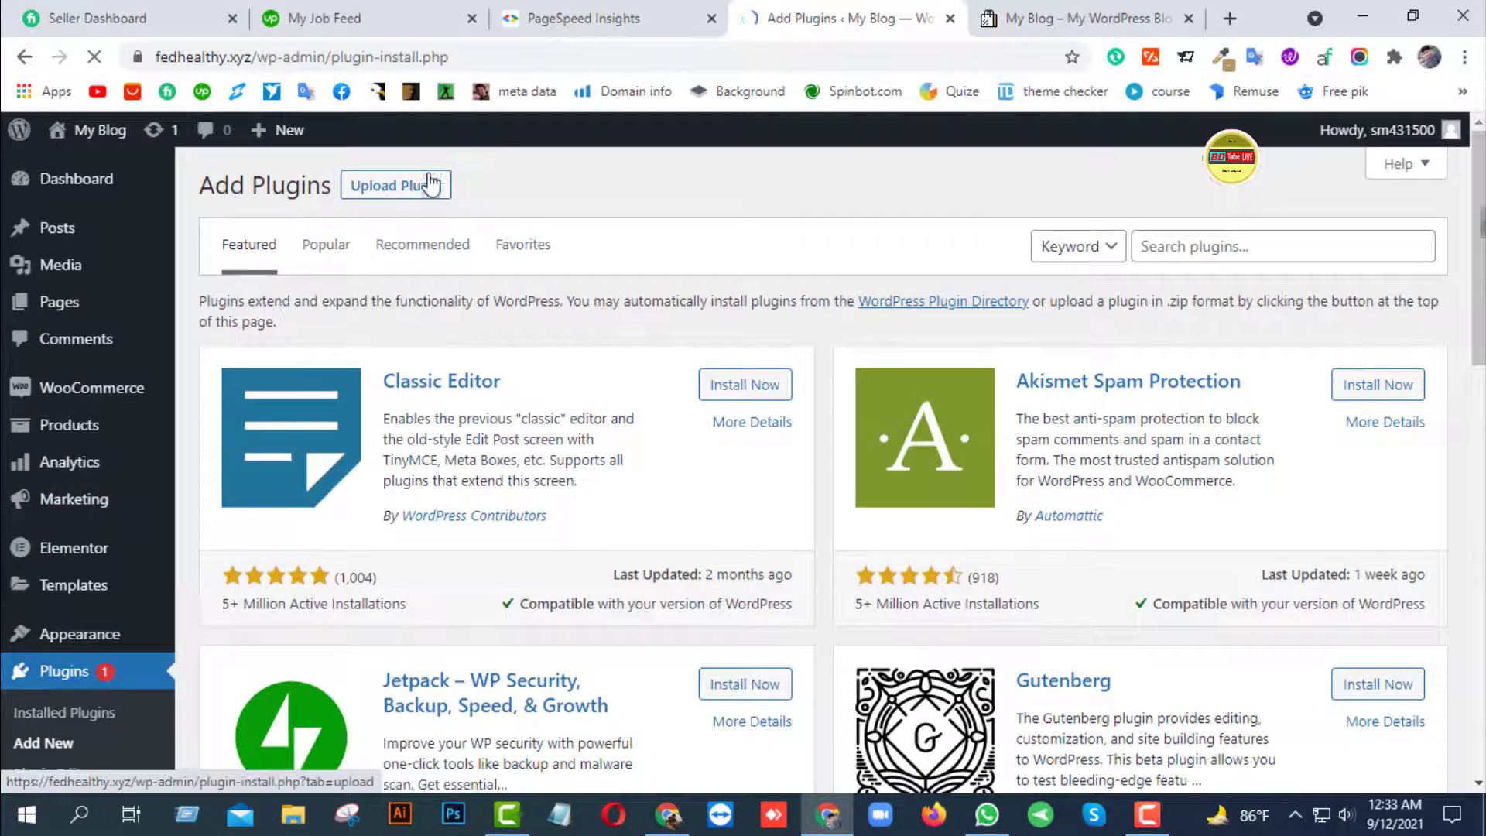
{"action": "left_click", "coordinate": [391, 192]}
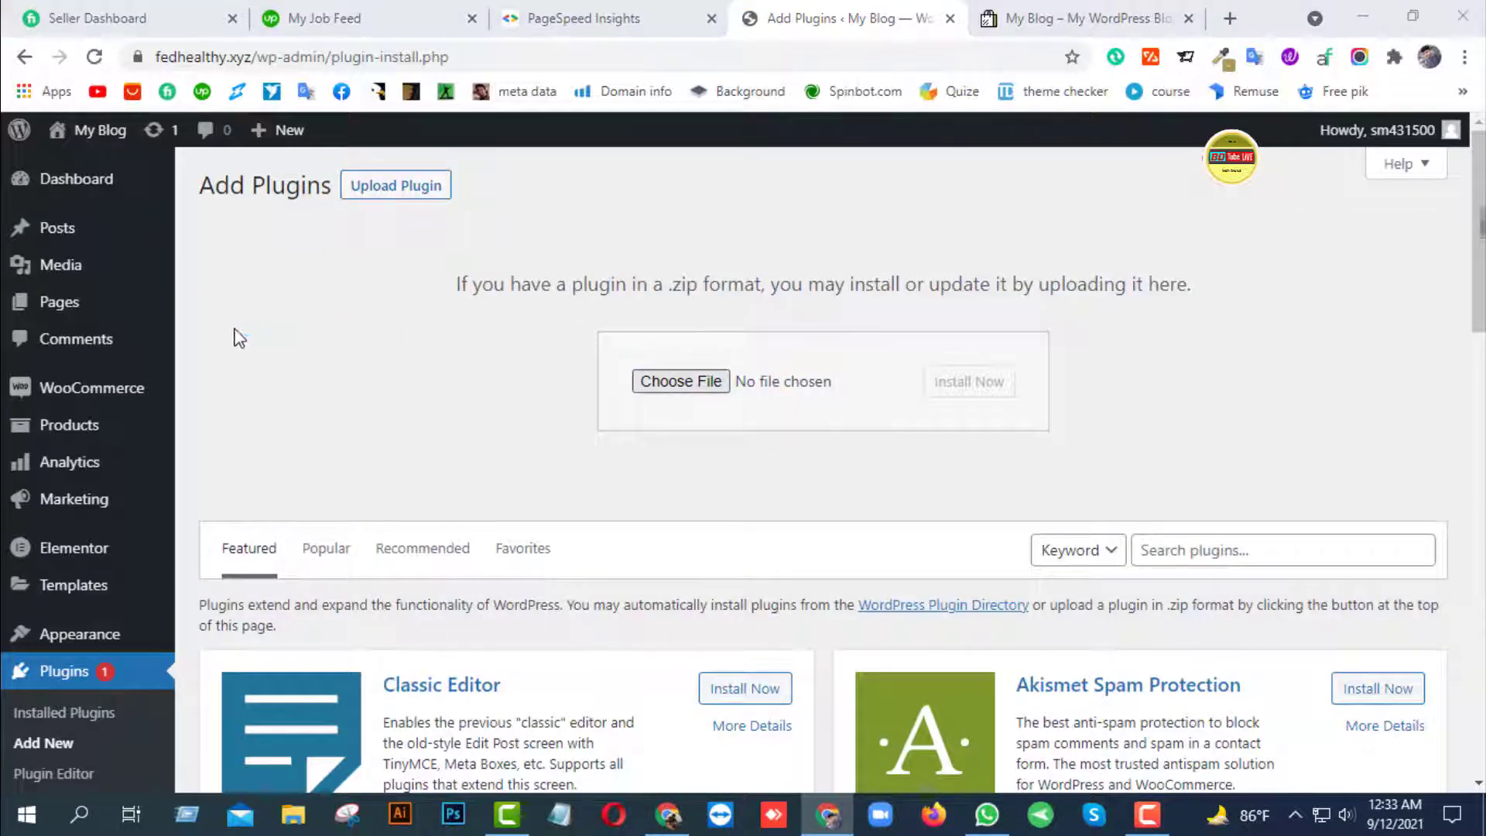
Install and activate the plugin from wp-rocket.3.6.0.1.zip, stored on volume (J:) in Word Press > Plugin > wp roket speed fast
{"action": "scroll", "coordinate": [128, 364], "scroll_direction": "down", "scroll_amount": 2}
{"action": "left_click", "coordinate": [114, 338]}
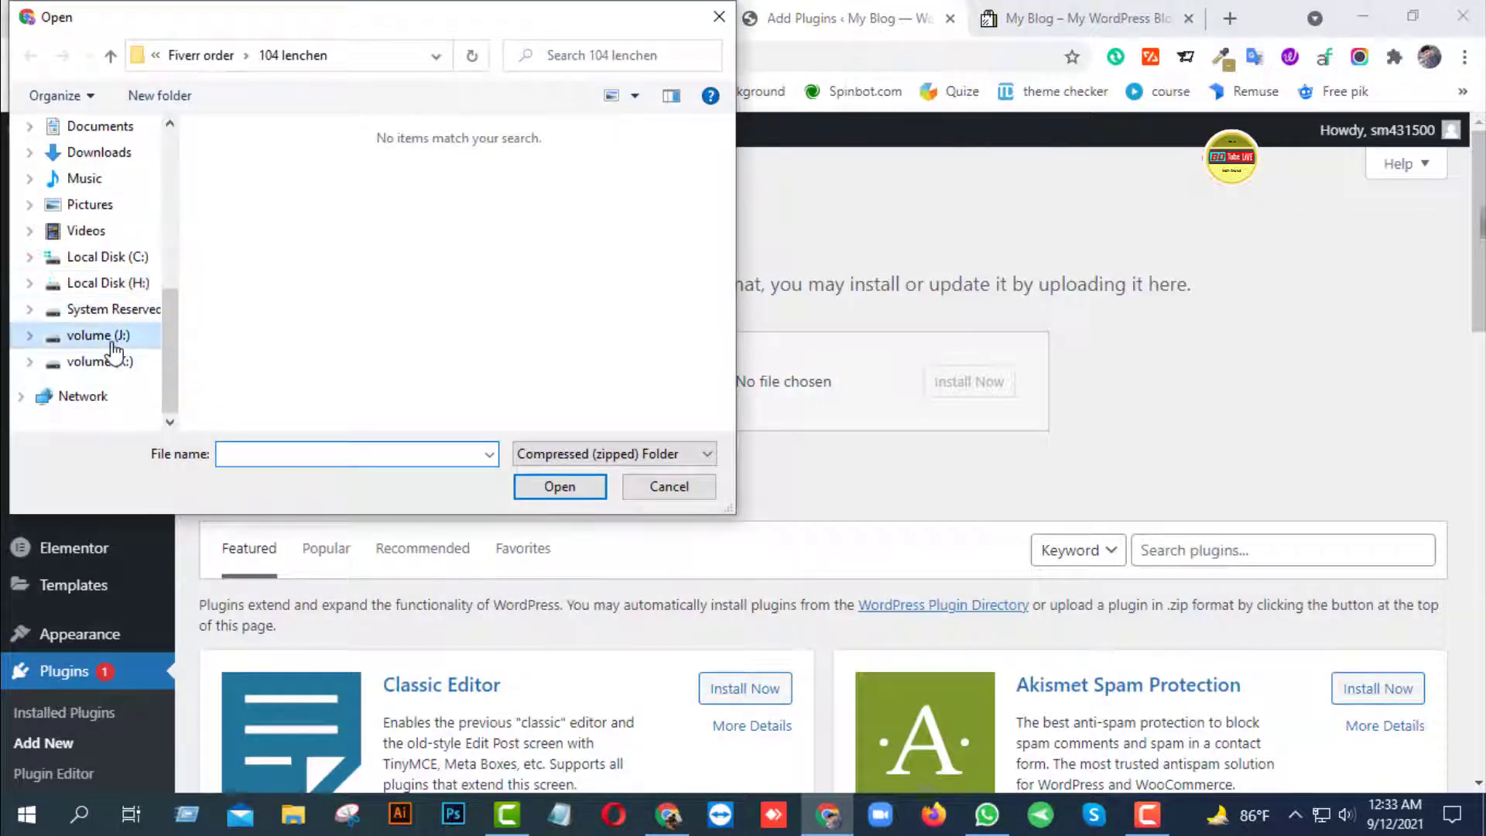
{"action": "scroll", "coordinate": [403, 318], "scroll_direction": "down", "scroll_amount": 1}
{"action": "double_click", "coordinate": [327, 408]}
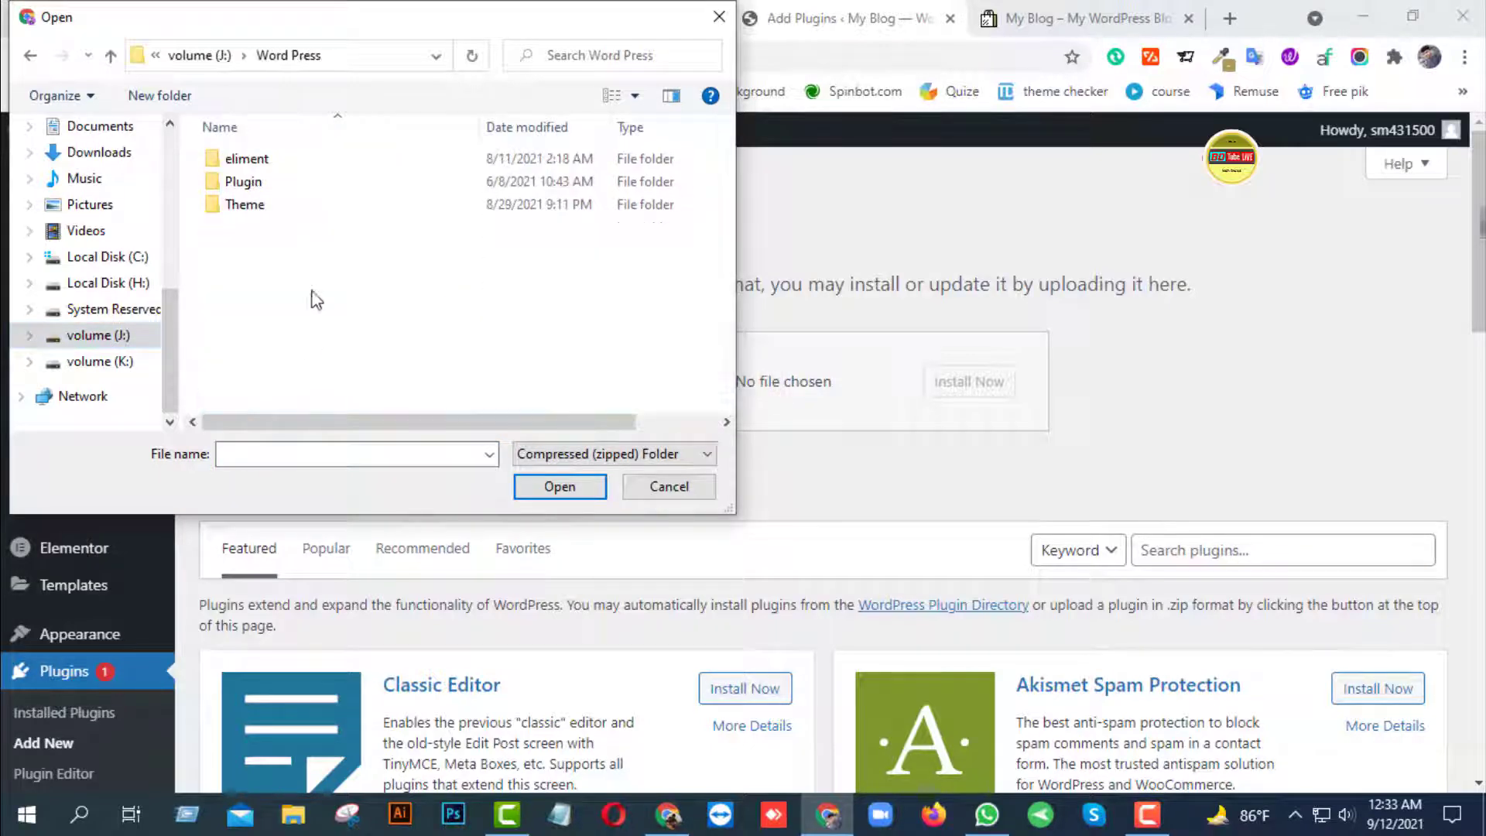
{"action": "double_click", "coordinate": [284, 184]}
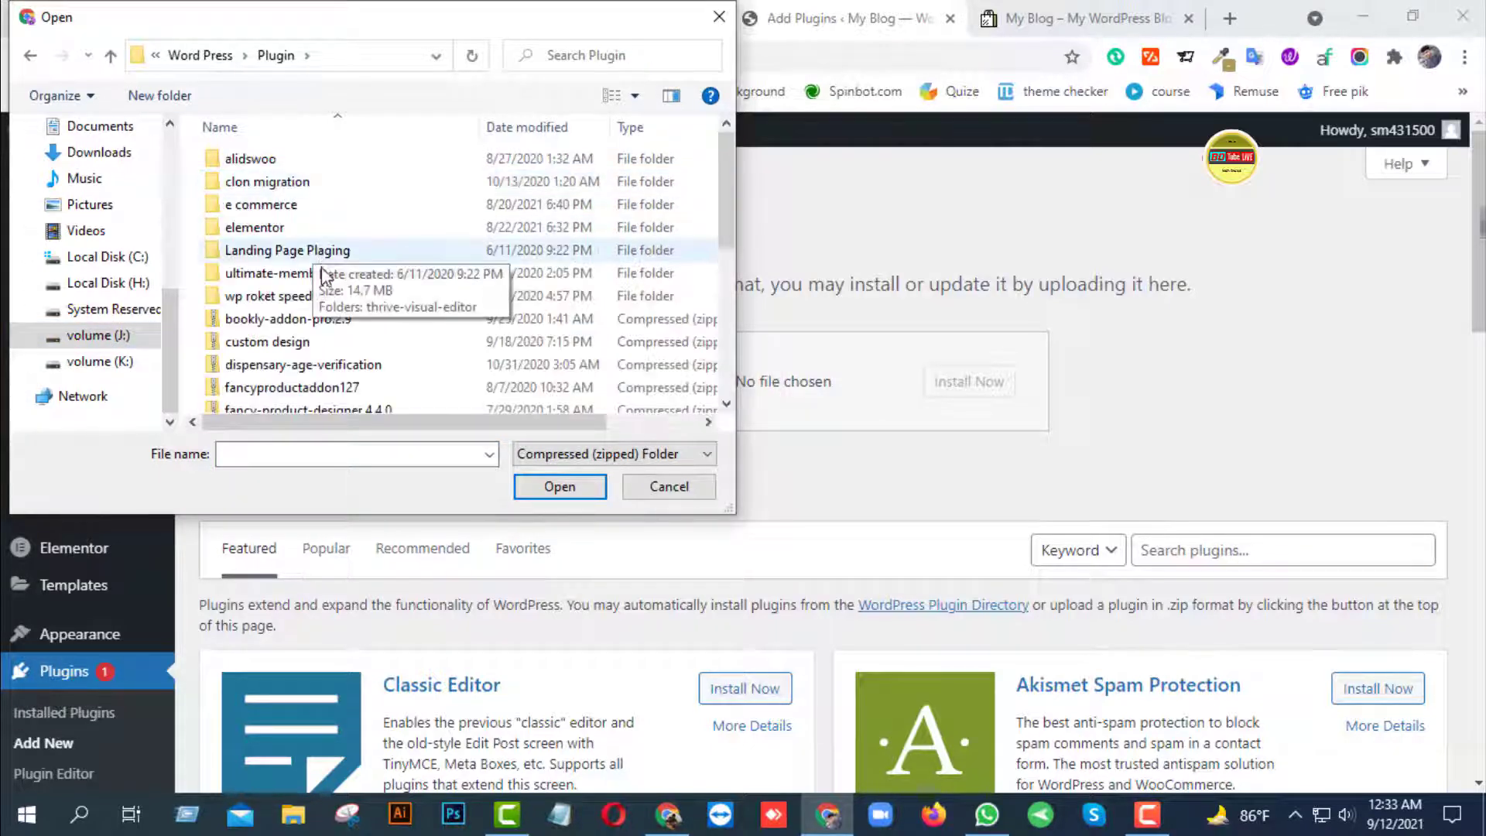
{"action": "double_click", "coordinate": [371, 296]}
{"action": "left_click", "coordinate": [359, 157]}
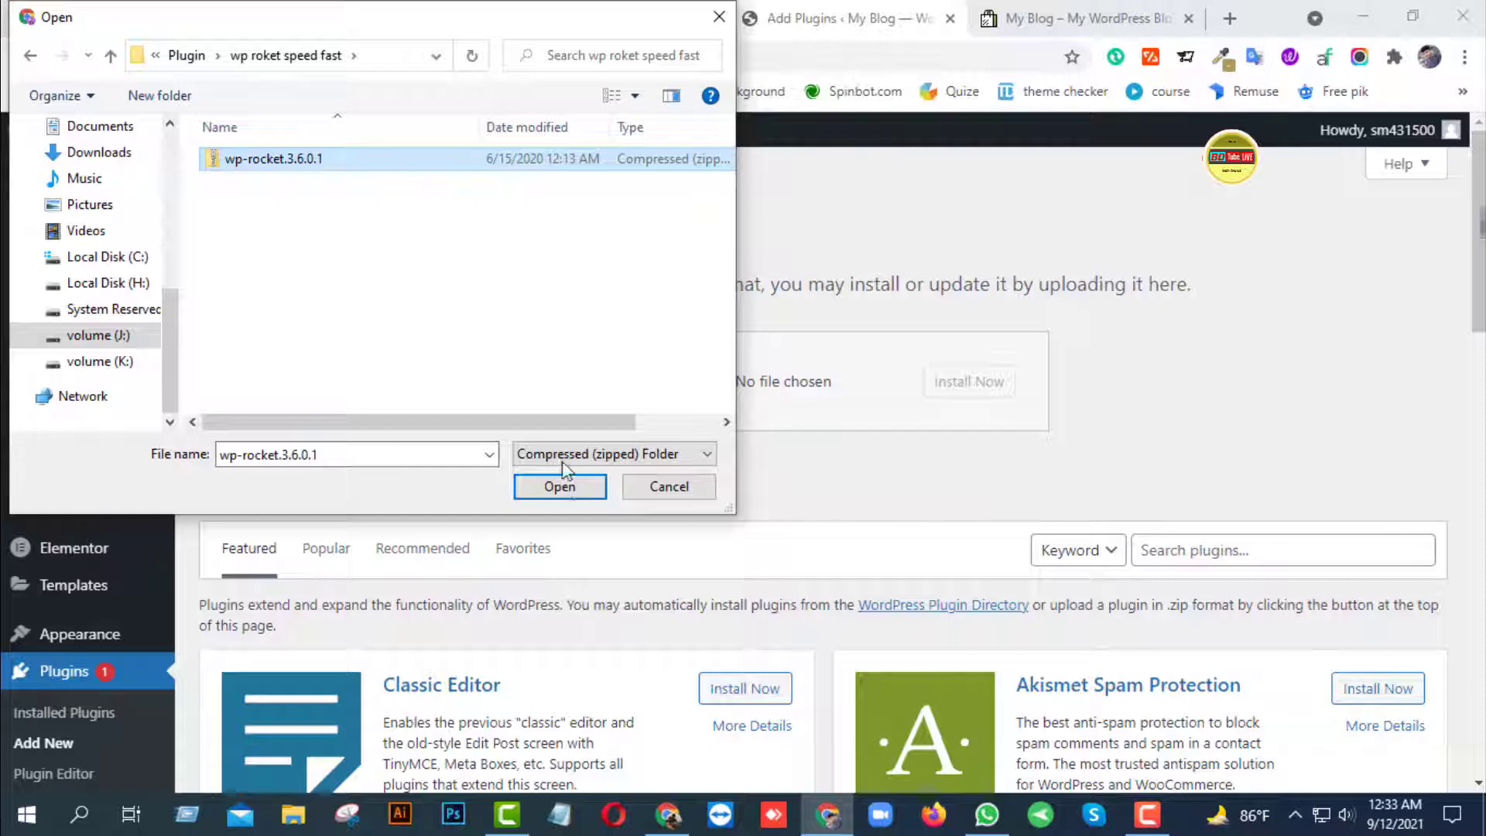
{"action": "left_click", "coordinate": [569, 494]}
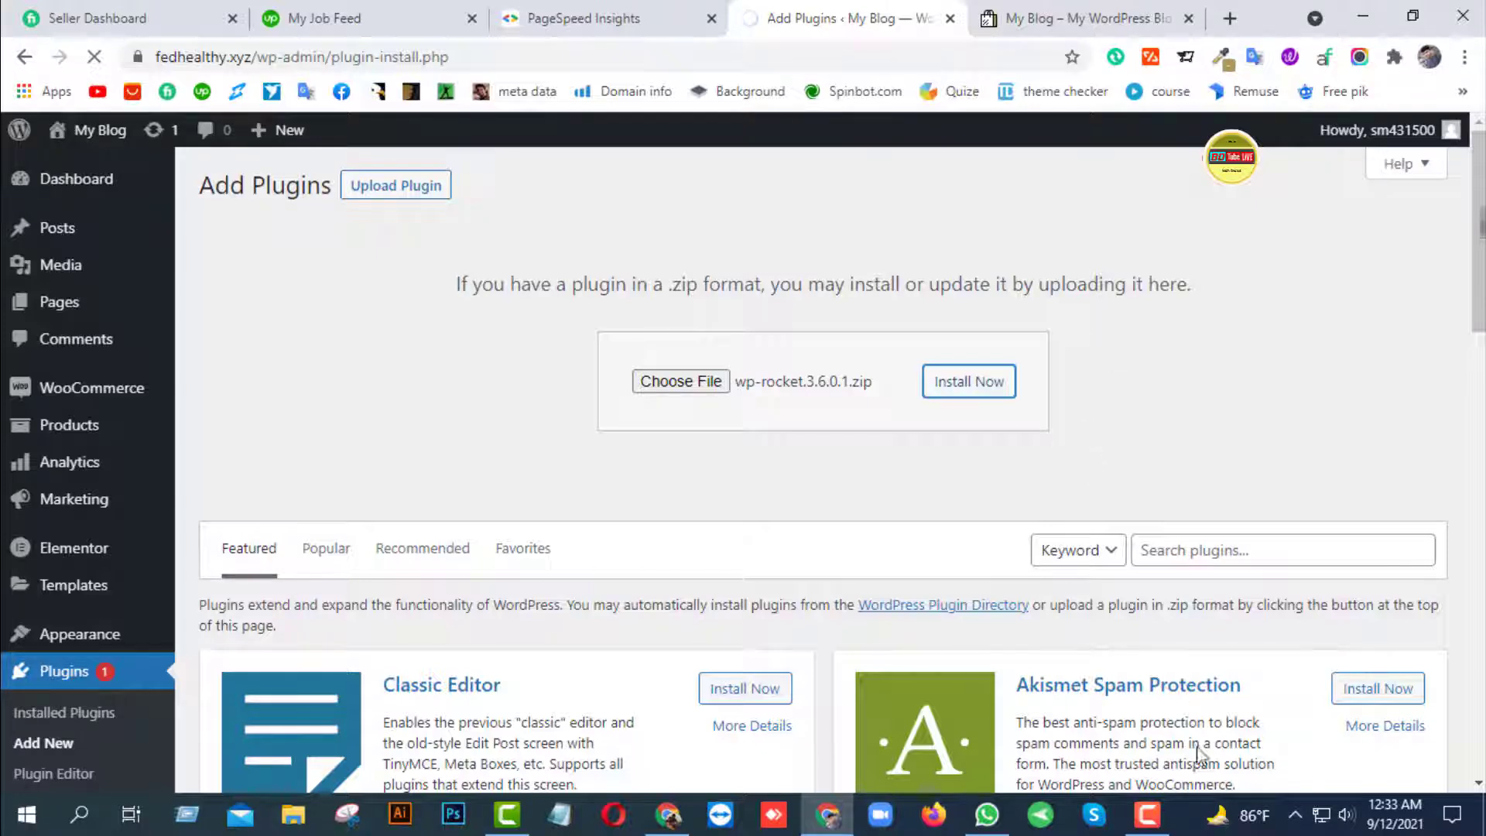
{"action": "left_click", "coordinate": [1153, 818]}
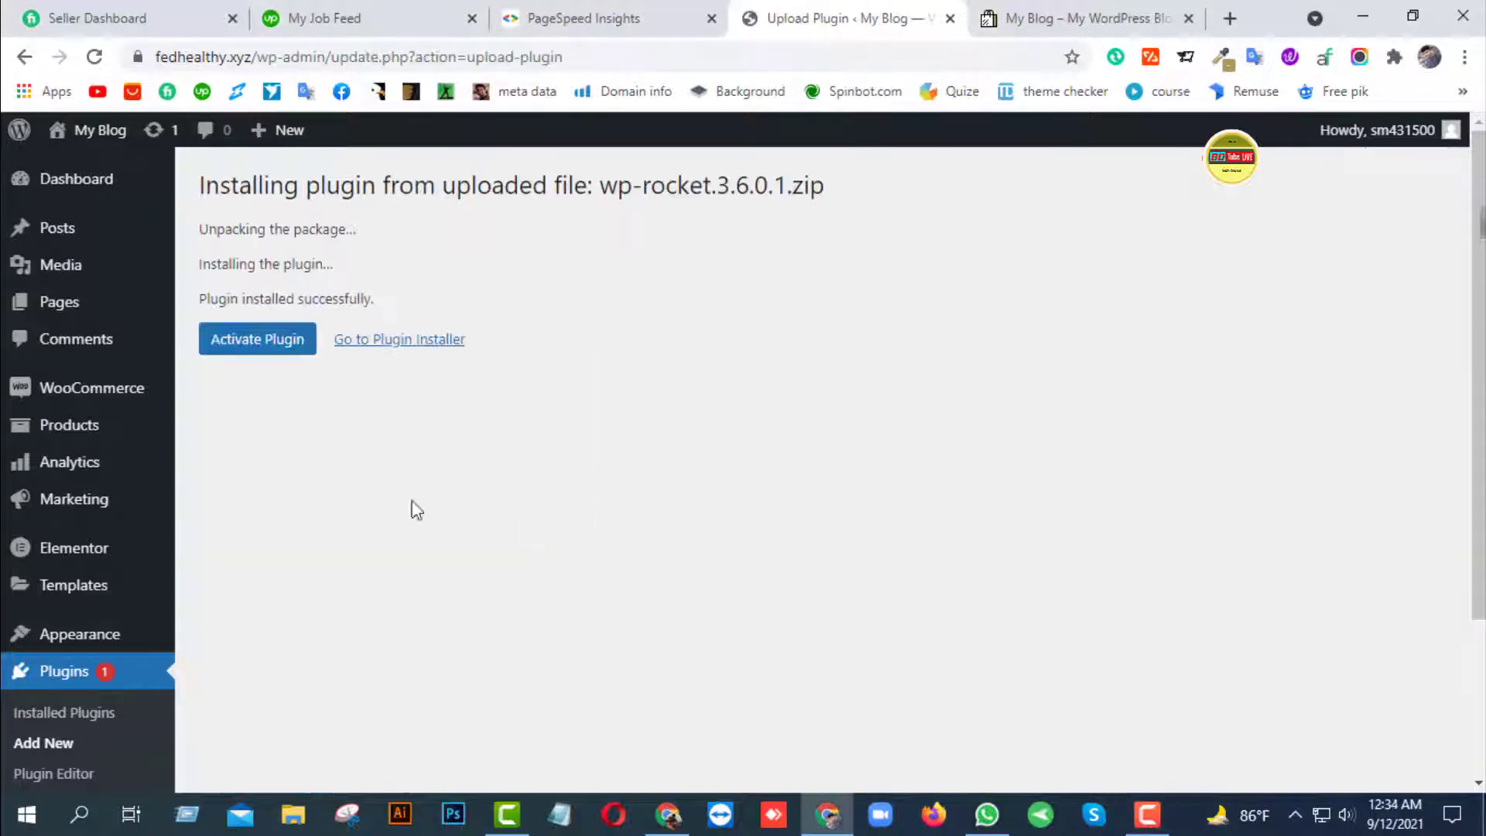
{"action": "left_click", "coordinate": [258, 346]}
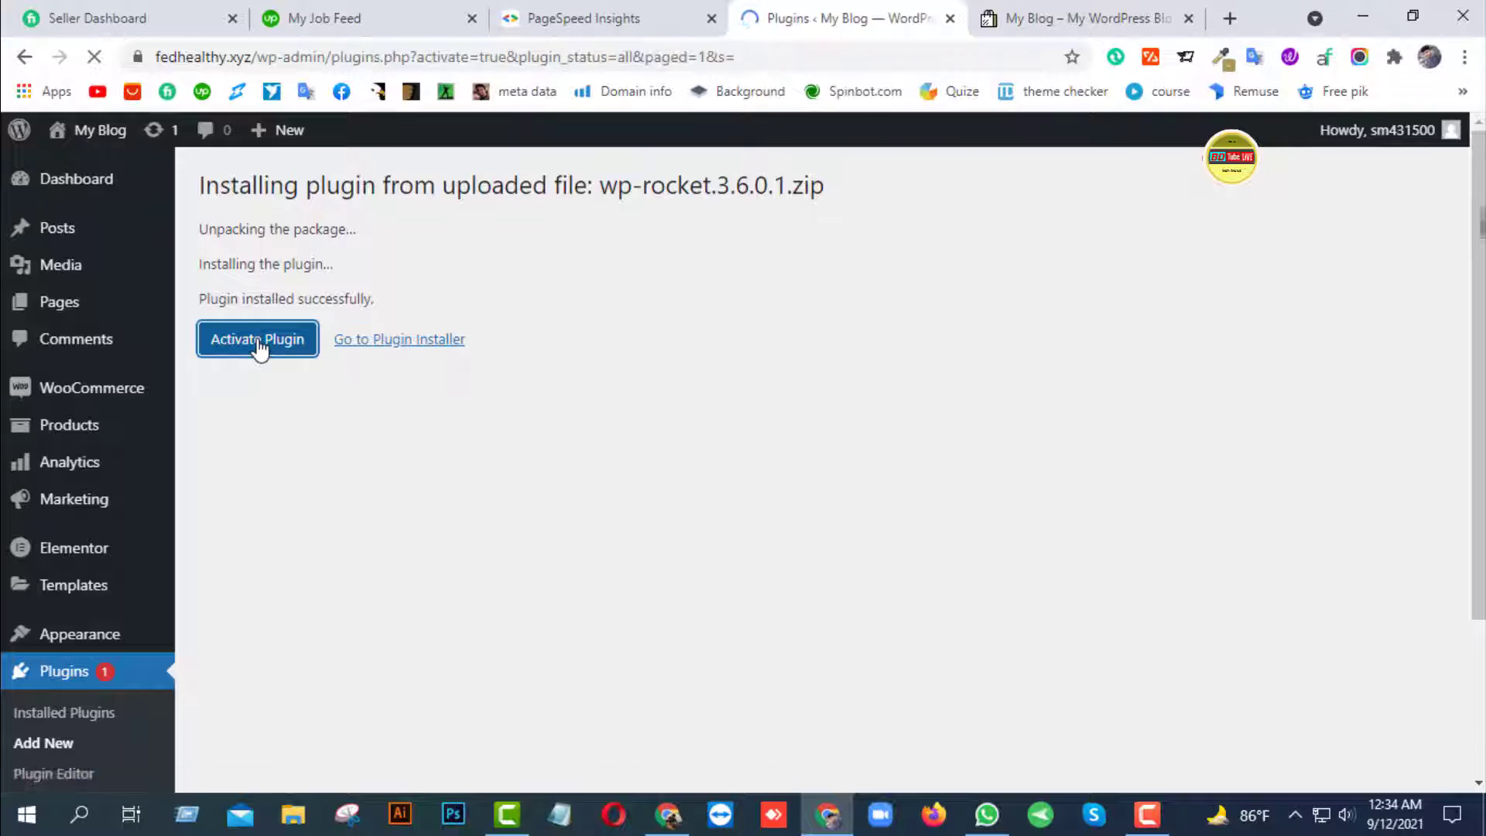
Look through the installed plugins list and the WP Reset page
{"action": "scroll", "coordinate": [278, 513], "scroll_direction": "down", "scroll_amount": 5}
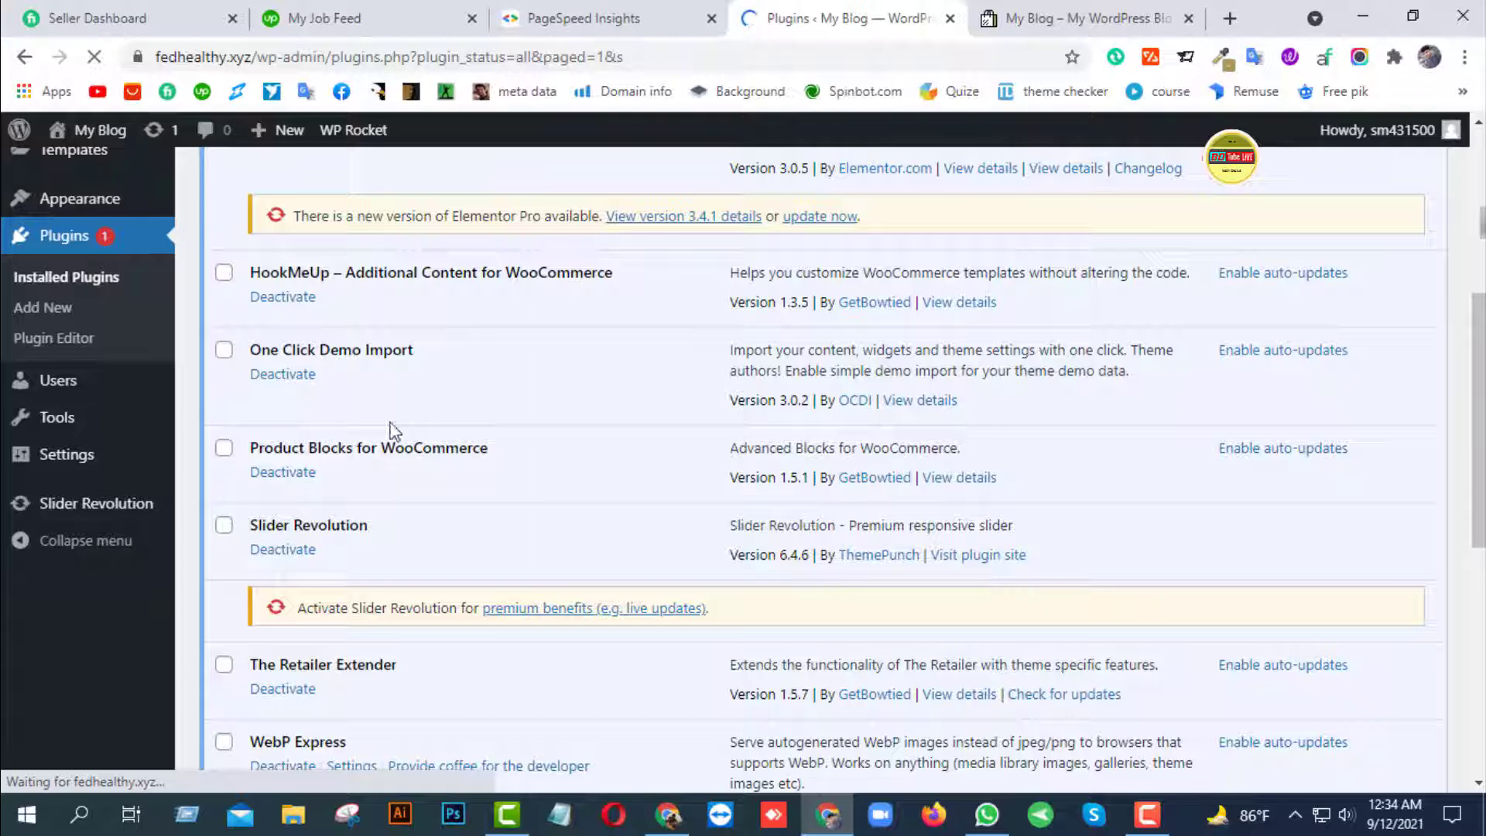
{"action": "scroll", "coordinate": [416, 487], "scroll_direction": "up", "scroll_amount": 1}
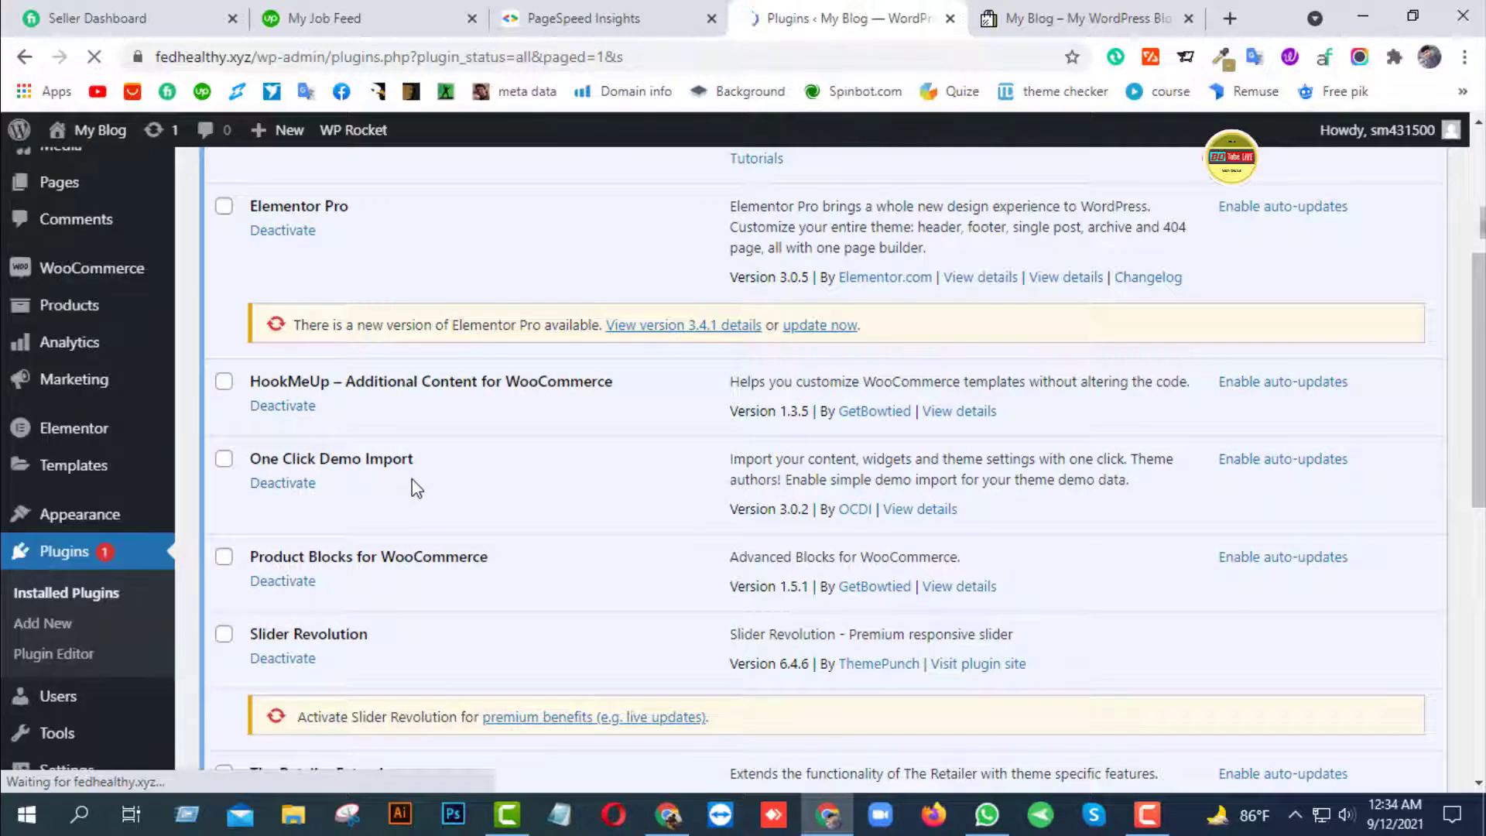
{"action": "scroll", "coordinate": [380, 488], "scroll_direction": "down", "scroll_amount": 1}
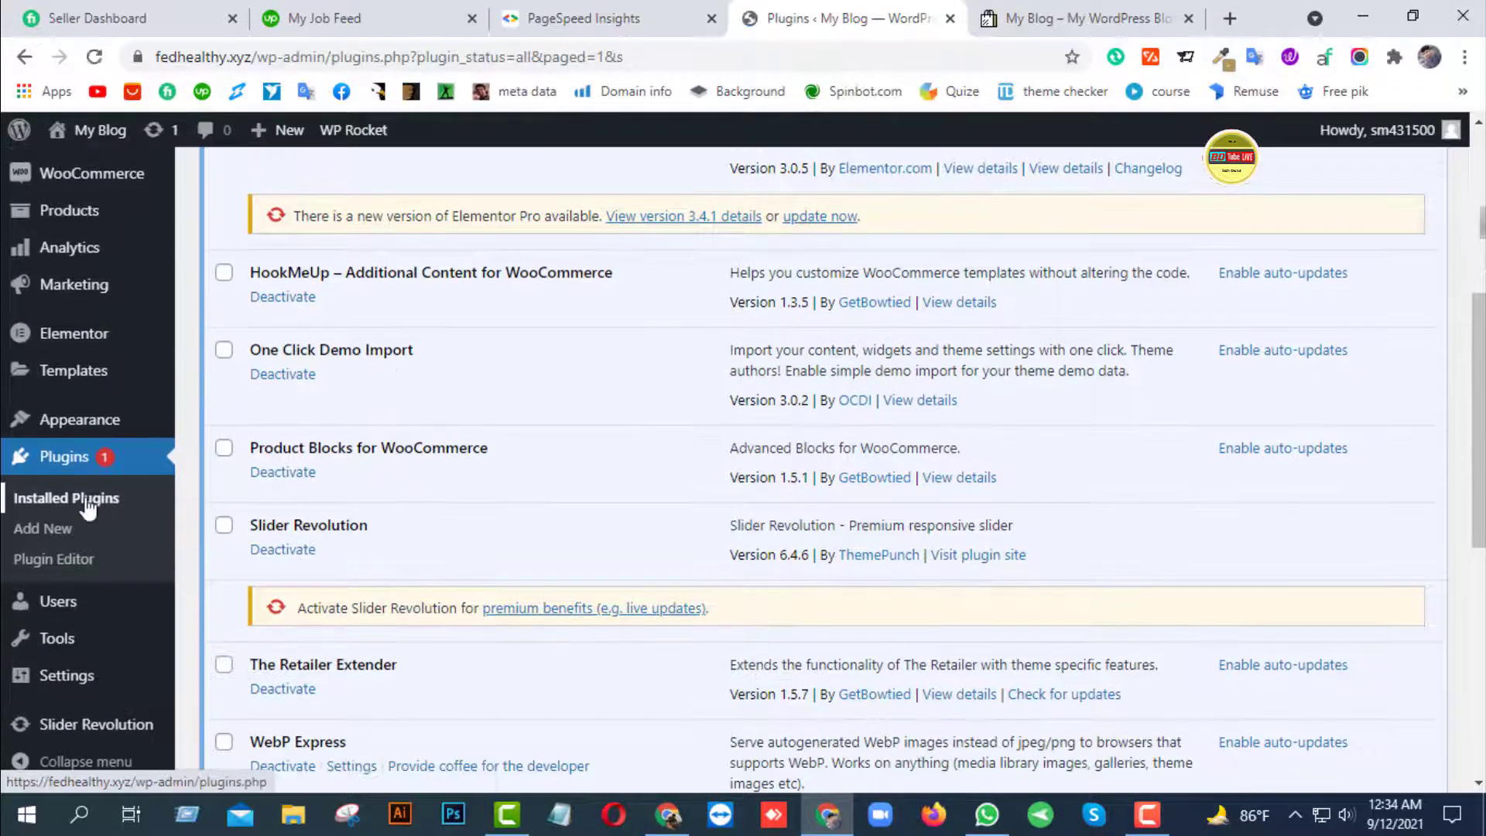
{"action": "scroll", "coordinate": [88, 507], "scroll_direction": "down", "scroll_amount": 2}
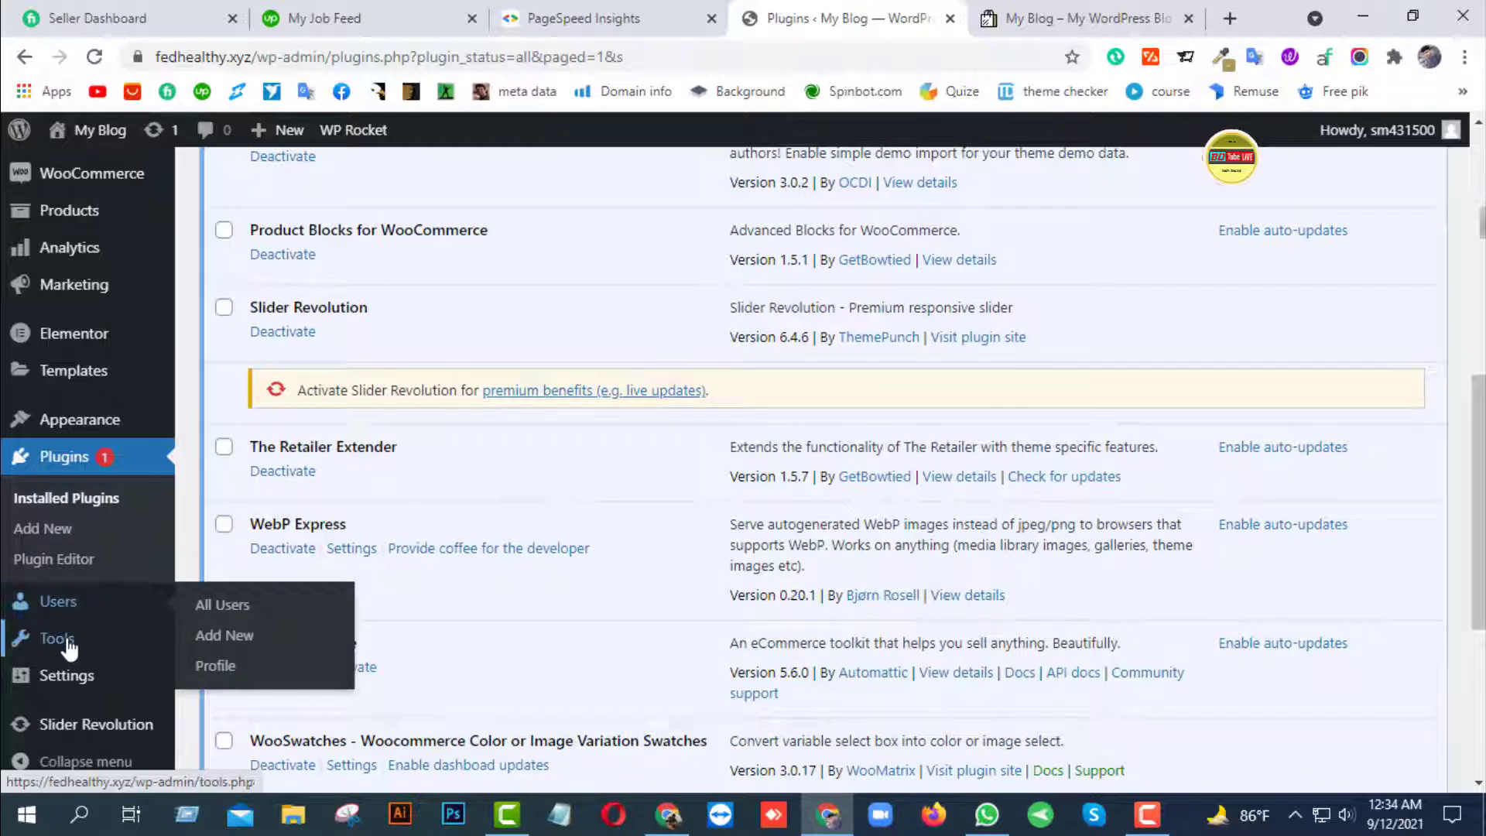
{"action": "mouse_move", "coordinate": [68, 656]}
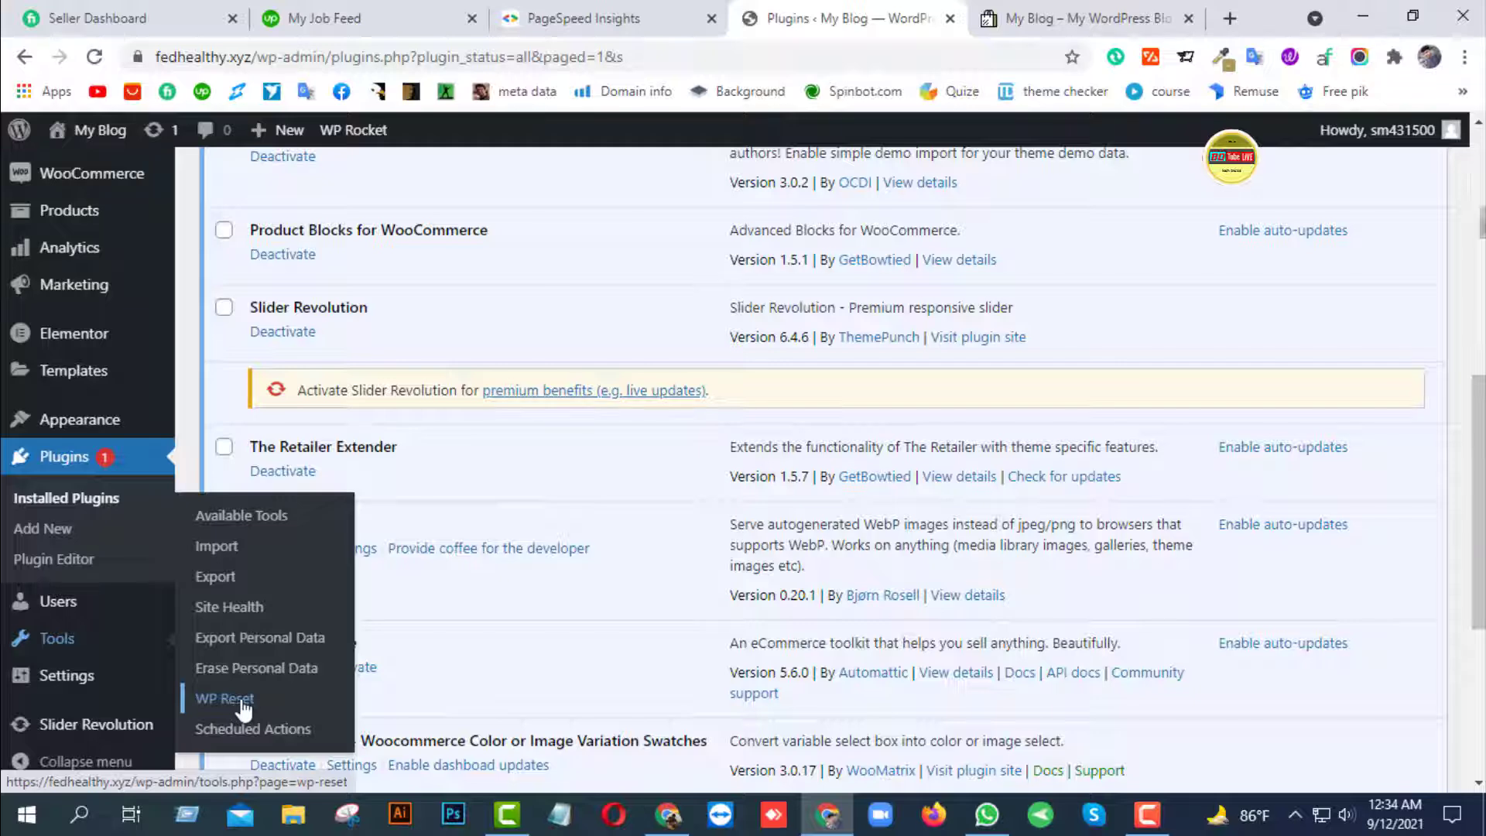
{"action": "left_click", "coordinate": [243, 704]}
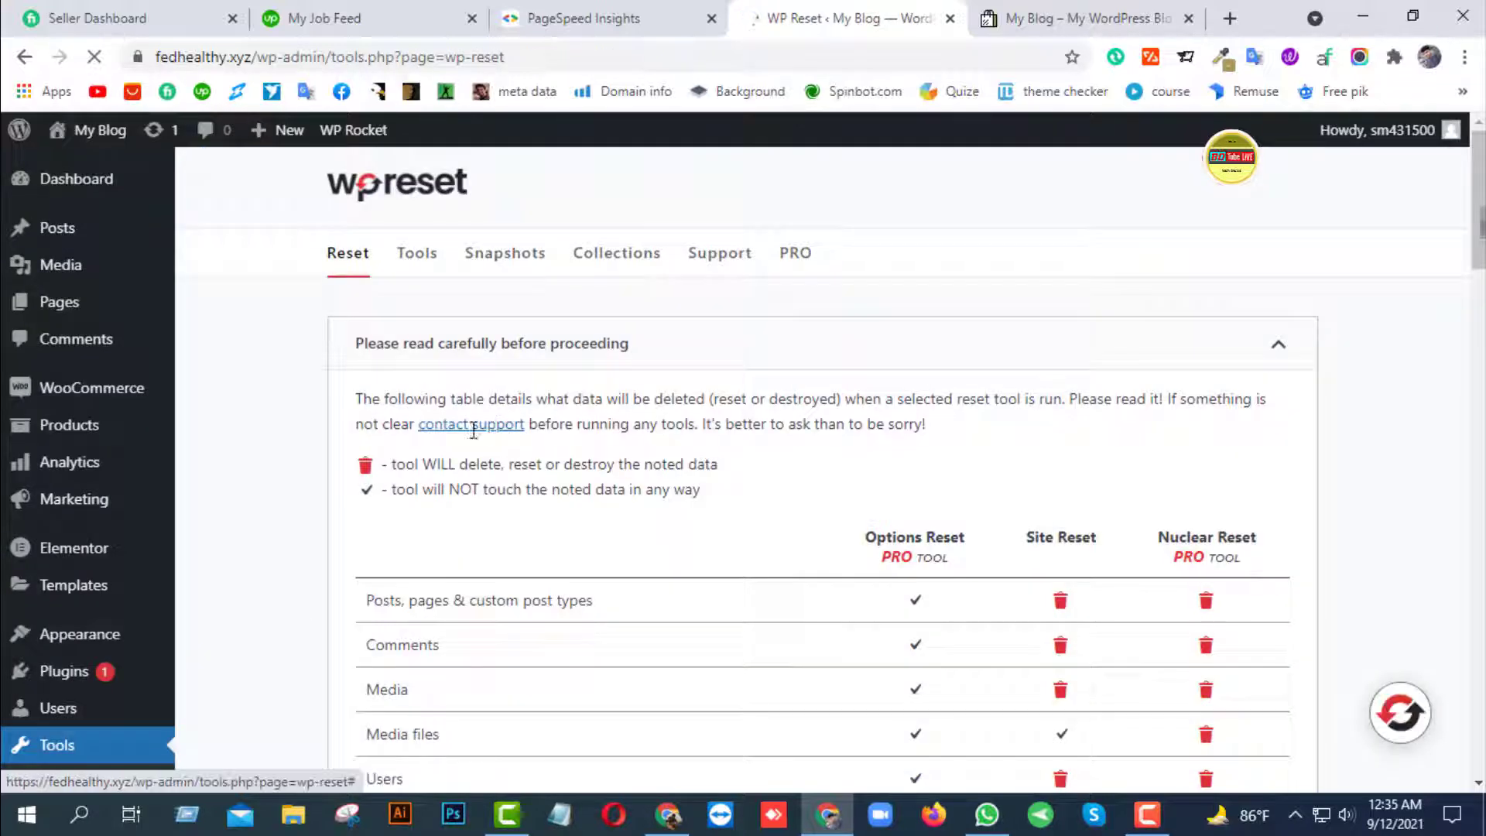
{"action": "scroll", "coordinate": [35, 503], "scroll_direction": "down", "scroll_amount": 5}
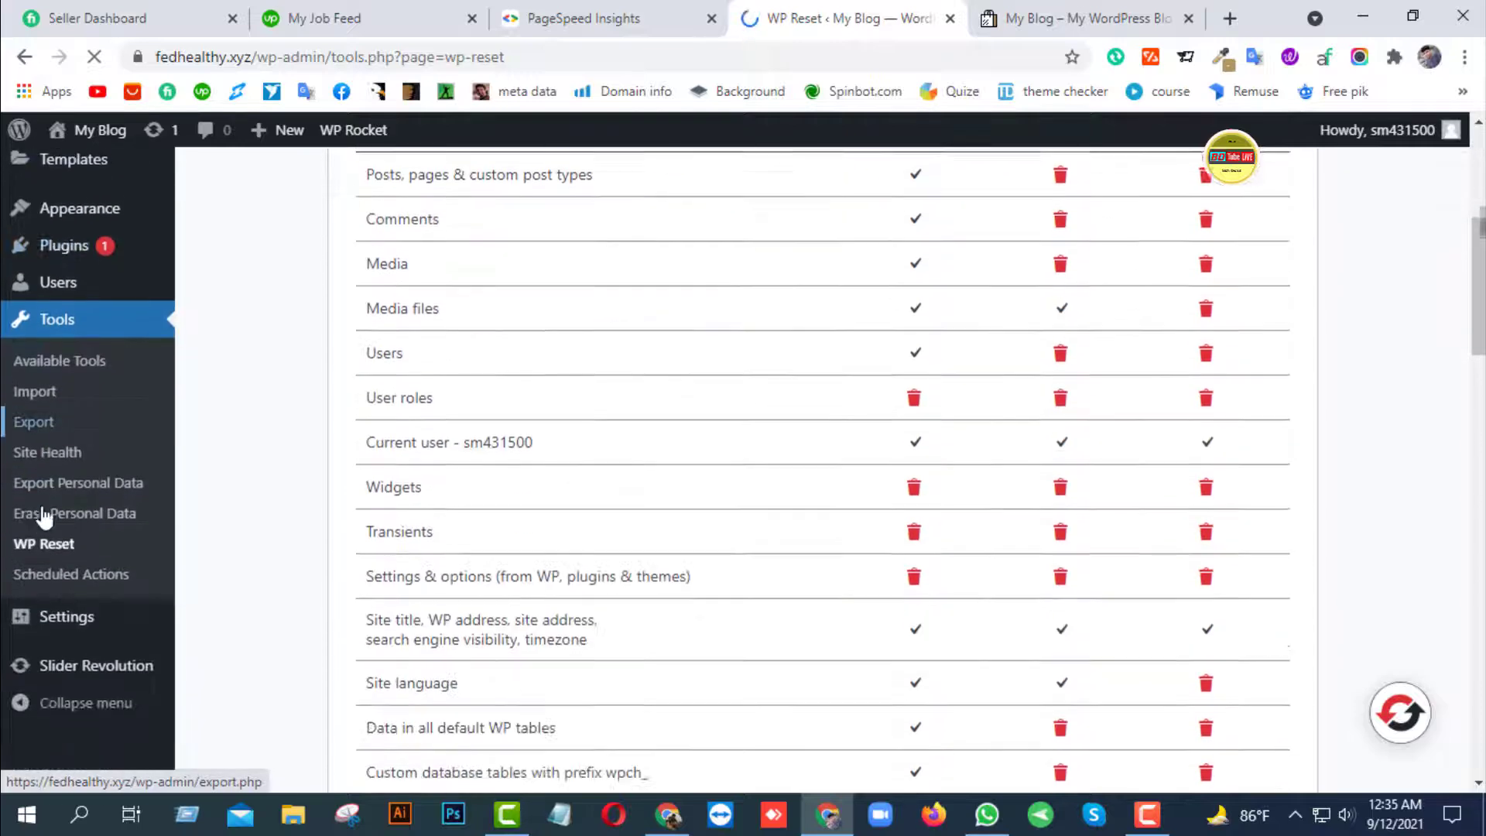
Open the WP Rocket settings and allow the plugin to collect non-sensitive diagnostic data
{"action": "mouse_move", "coordinate": [77, 611]}
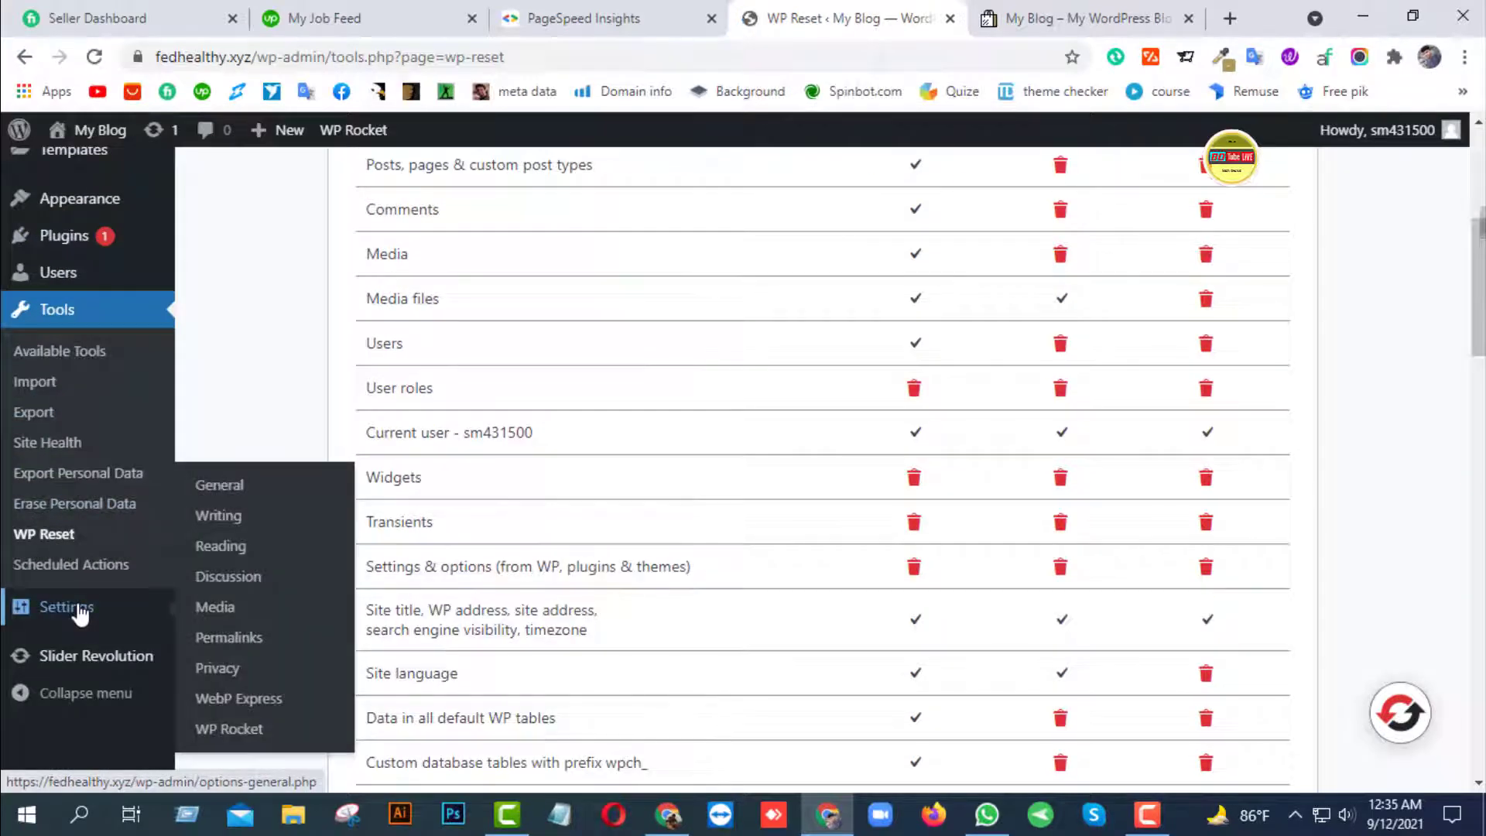
{"action": "left_click", "coordinate": [231, 729]}
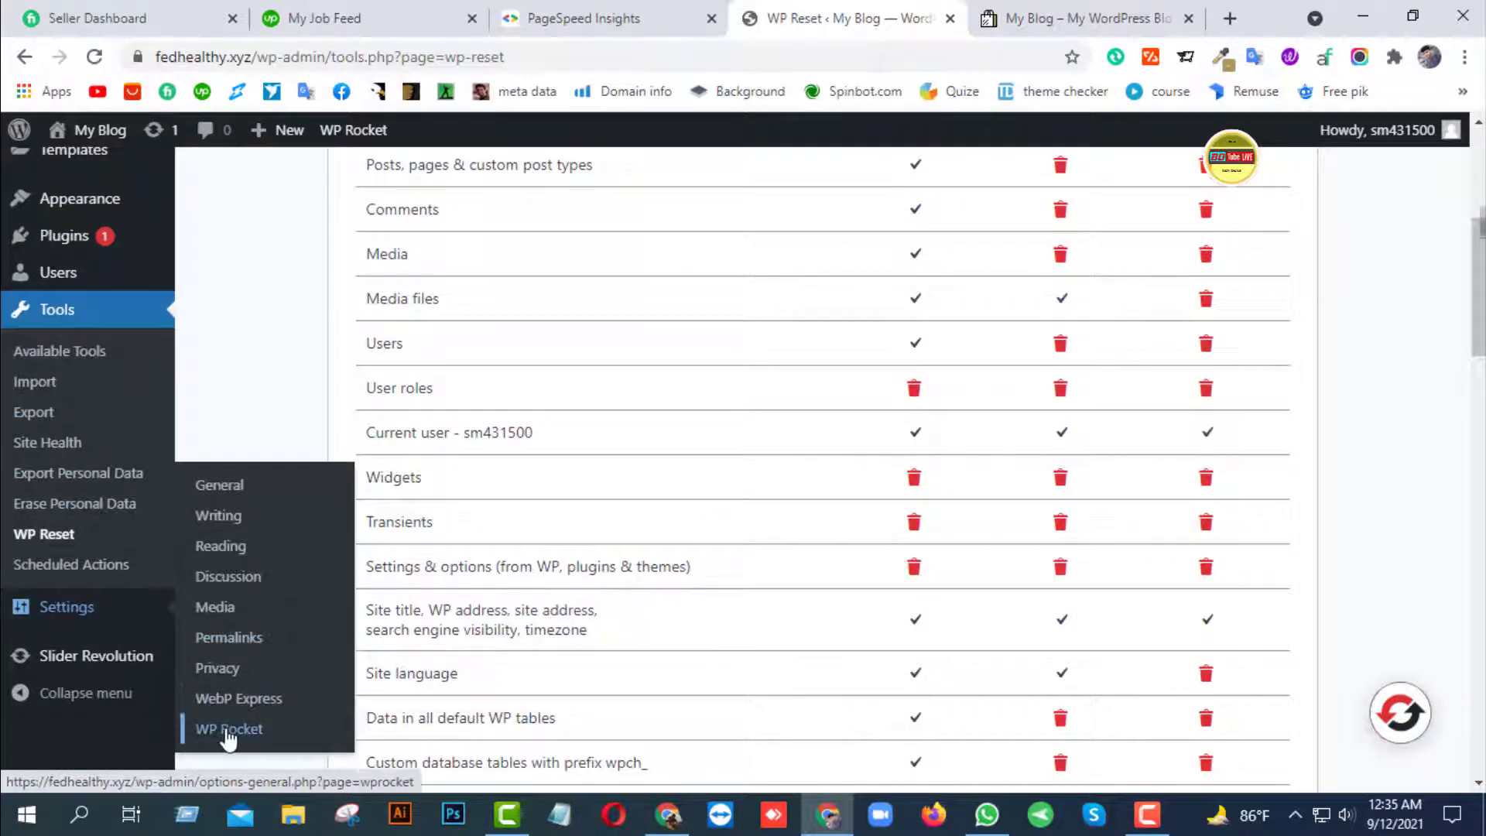
{"action": "left_click", "coordinate": [262, 495]}
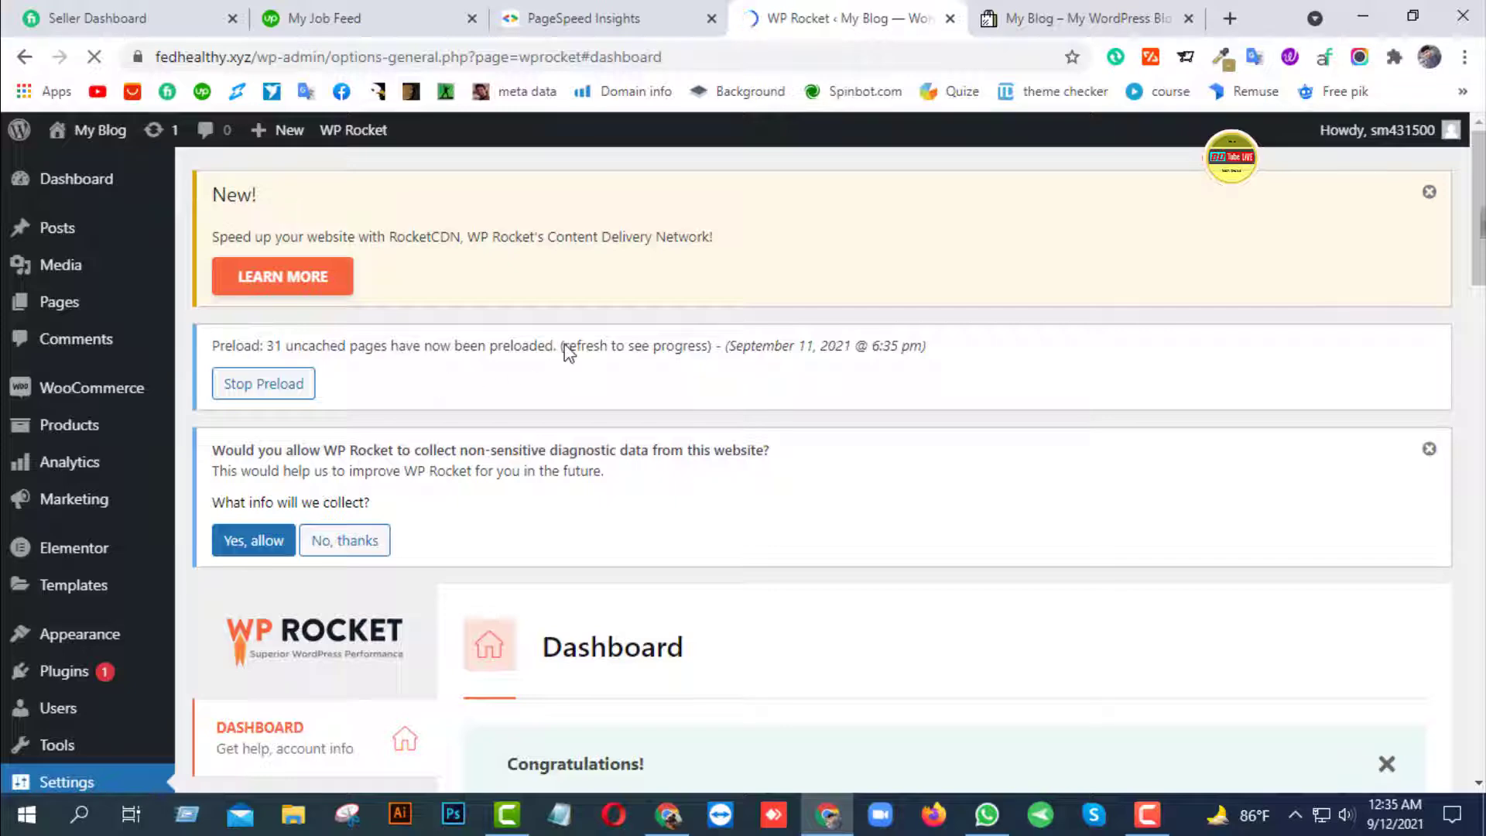
{"action": "scroll", "coordinate": [567, 349], "scroll_direction": "down", "scroll_amount": 2}
{"action": "scroll", "coordinate": [564, 350], "scroll_direction": "up", "scroll_amount": 1}
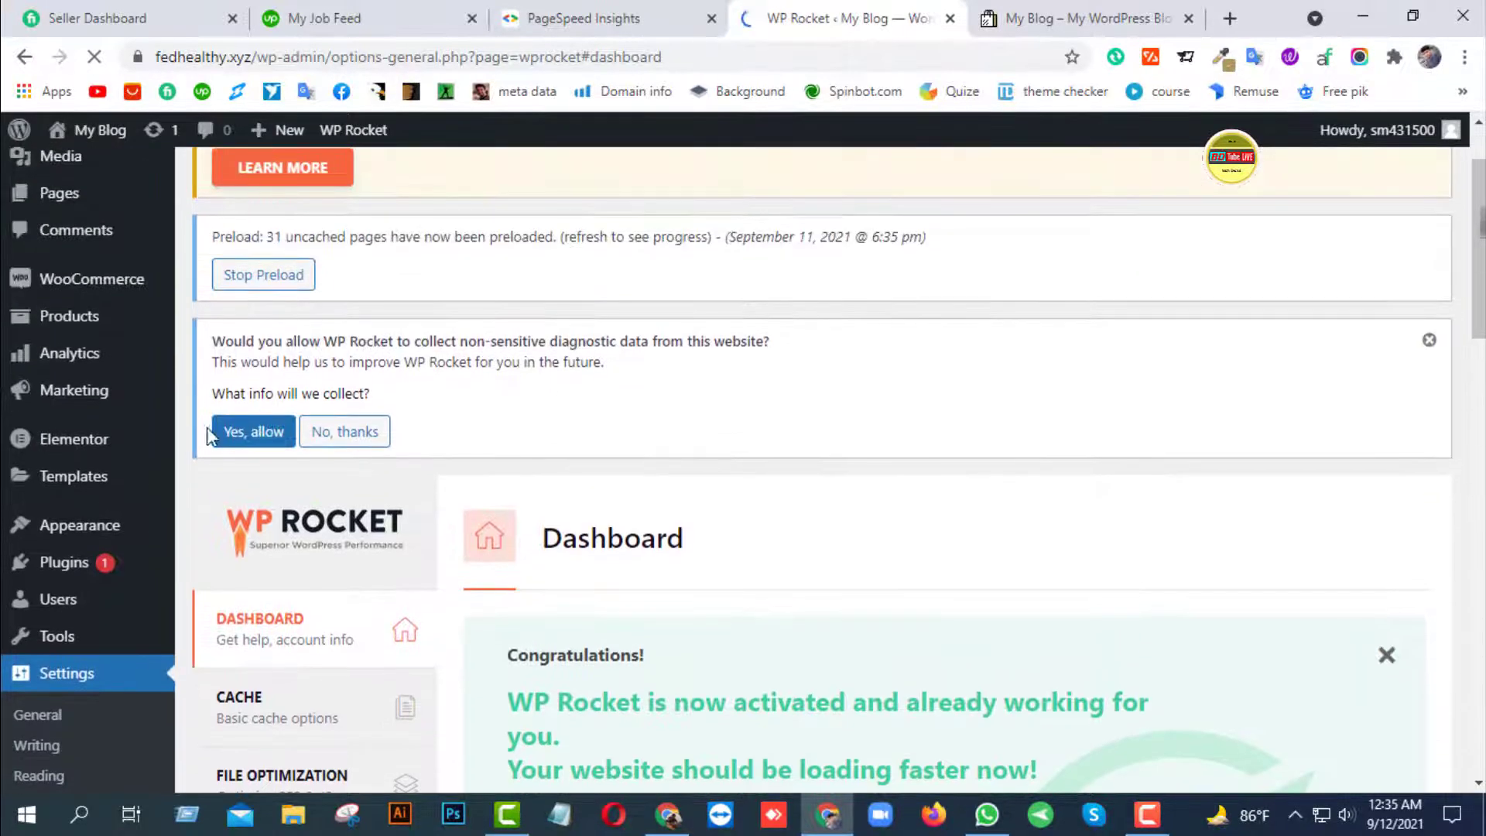
{"action": "left_click", "coordinate": [240, 434]}
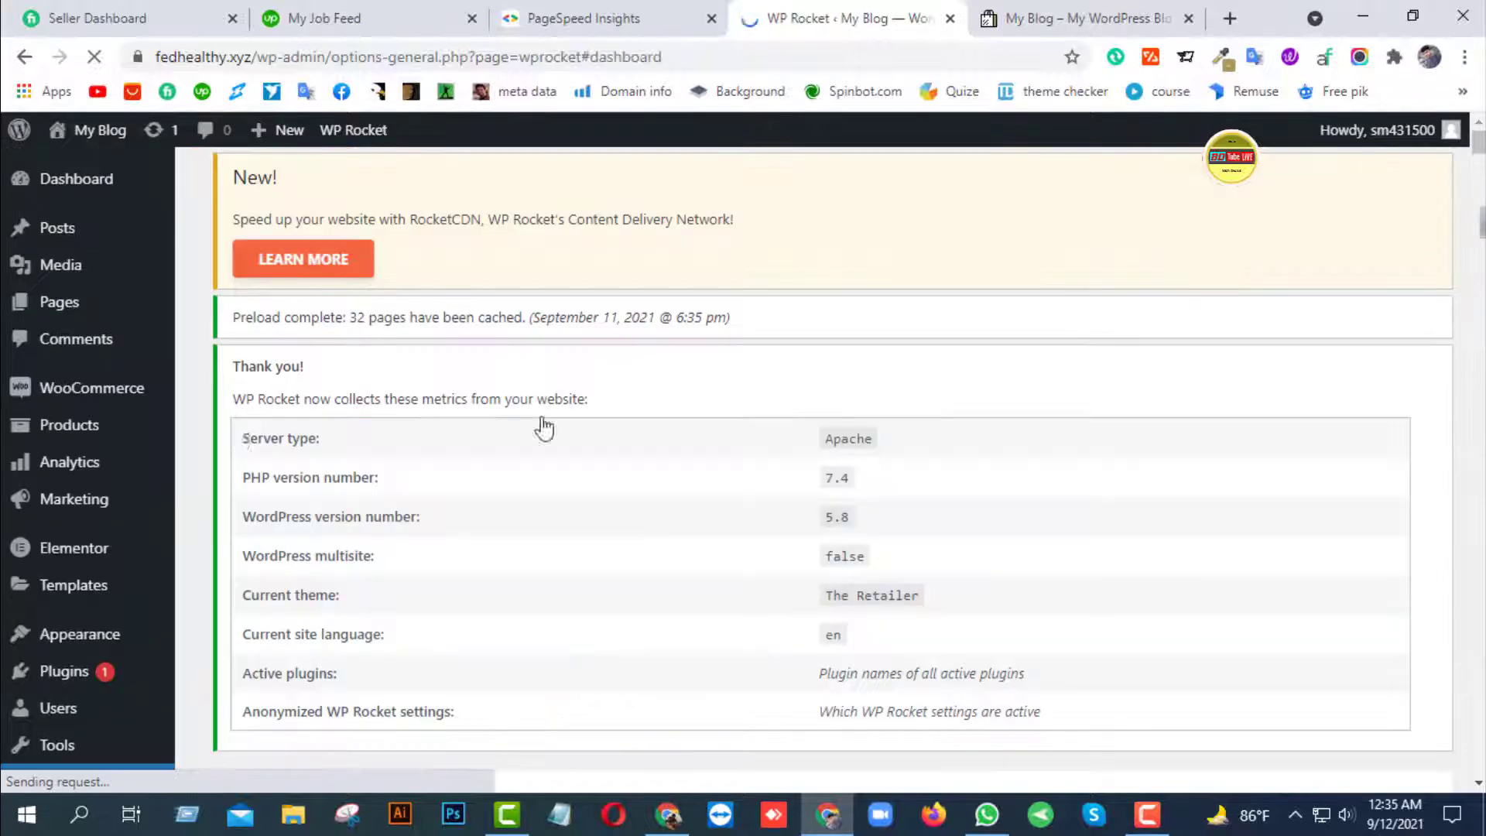
Review the metrics WP Rocket collects from the website and dismiss the thank-you notice
{"action": "scroll", "coordinate": [642, 487], "scroll_direction": "down", "scroll_amount": 1}
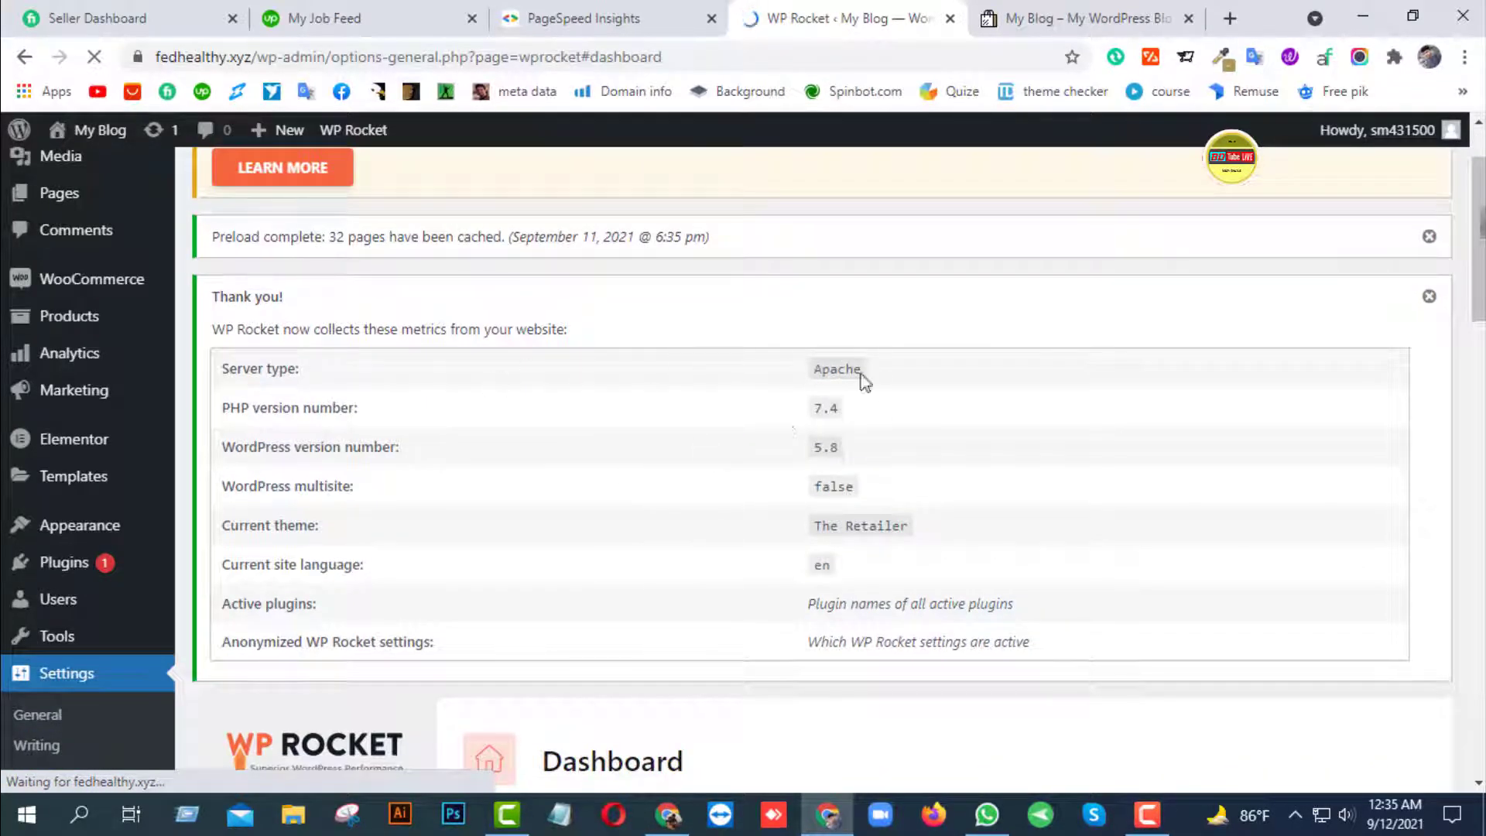
{"action": "scroll", "coordinate": [591, 415], "scroll_direction": "down", "scroll_amount": 1}
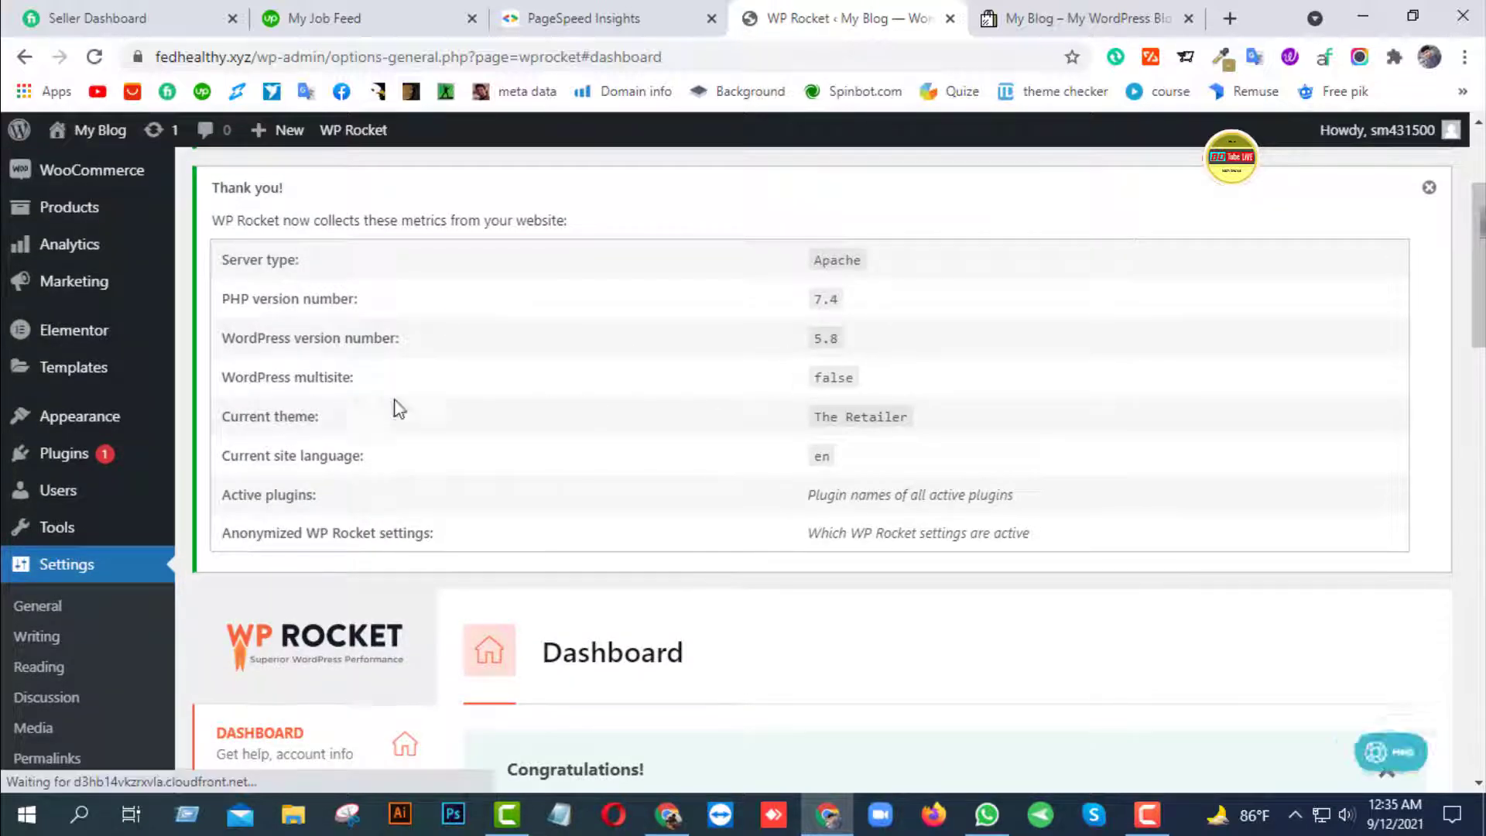
{"action": "scroll", "coordinate": [581, 454], "scroll_direction": "down", "scroll_amount": 2}
{"action": "scroll", "coordinate": [580, 448], "scroll_direction": "up", "scroll_amount": 5}
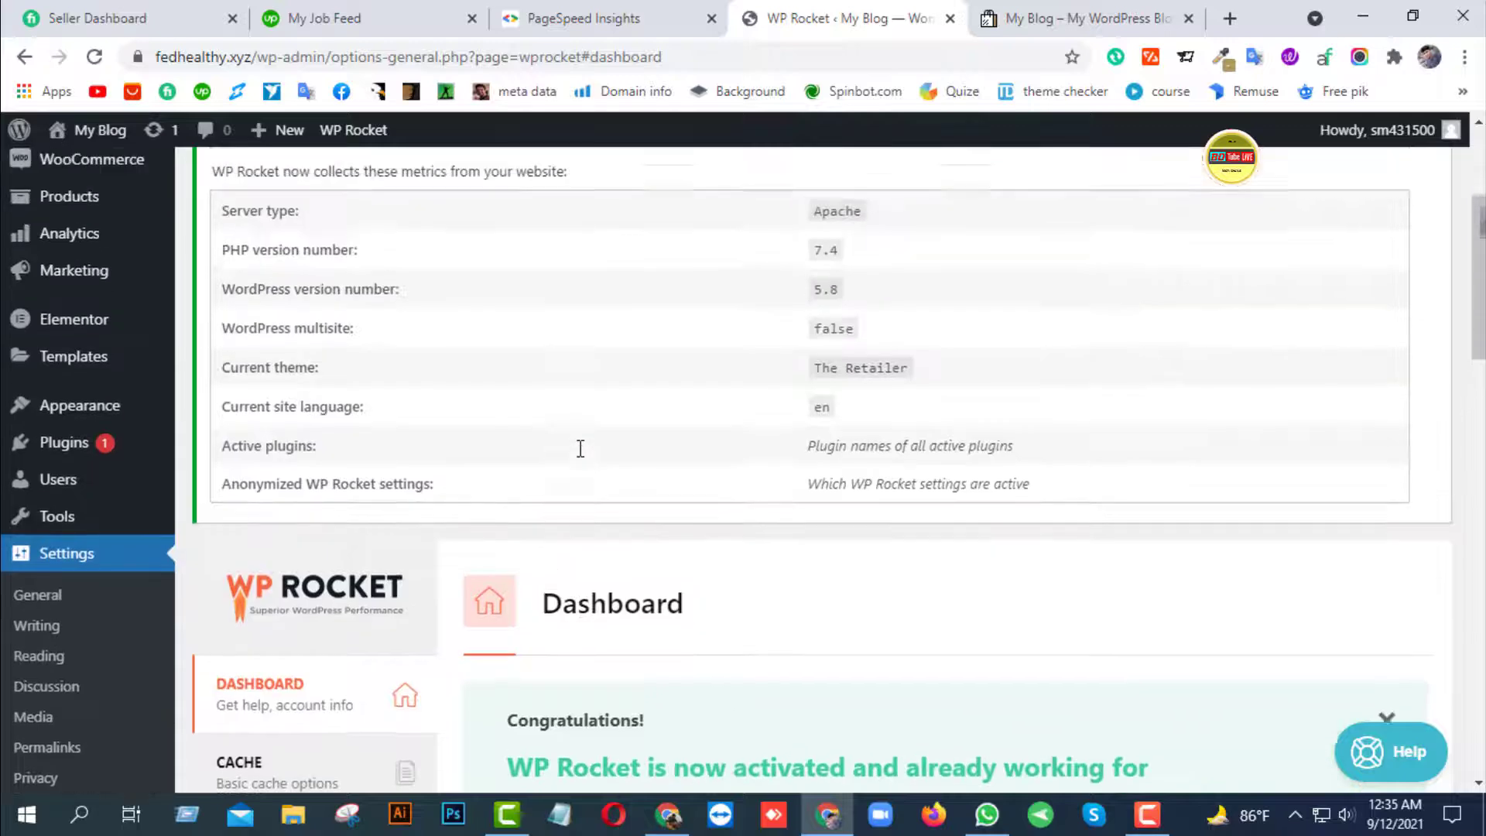
{"action": "left_click", "coordinate": [1431, 407]}
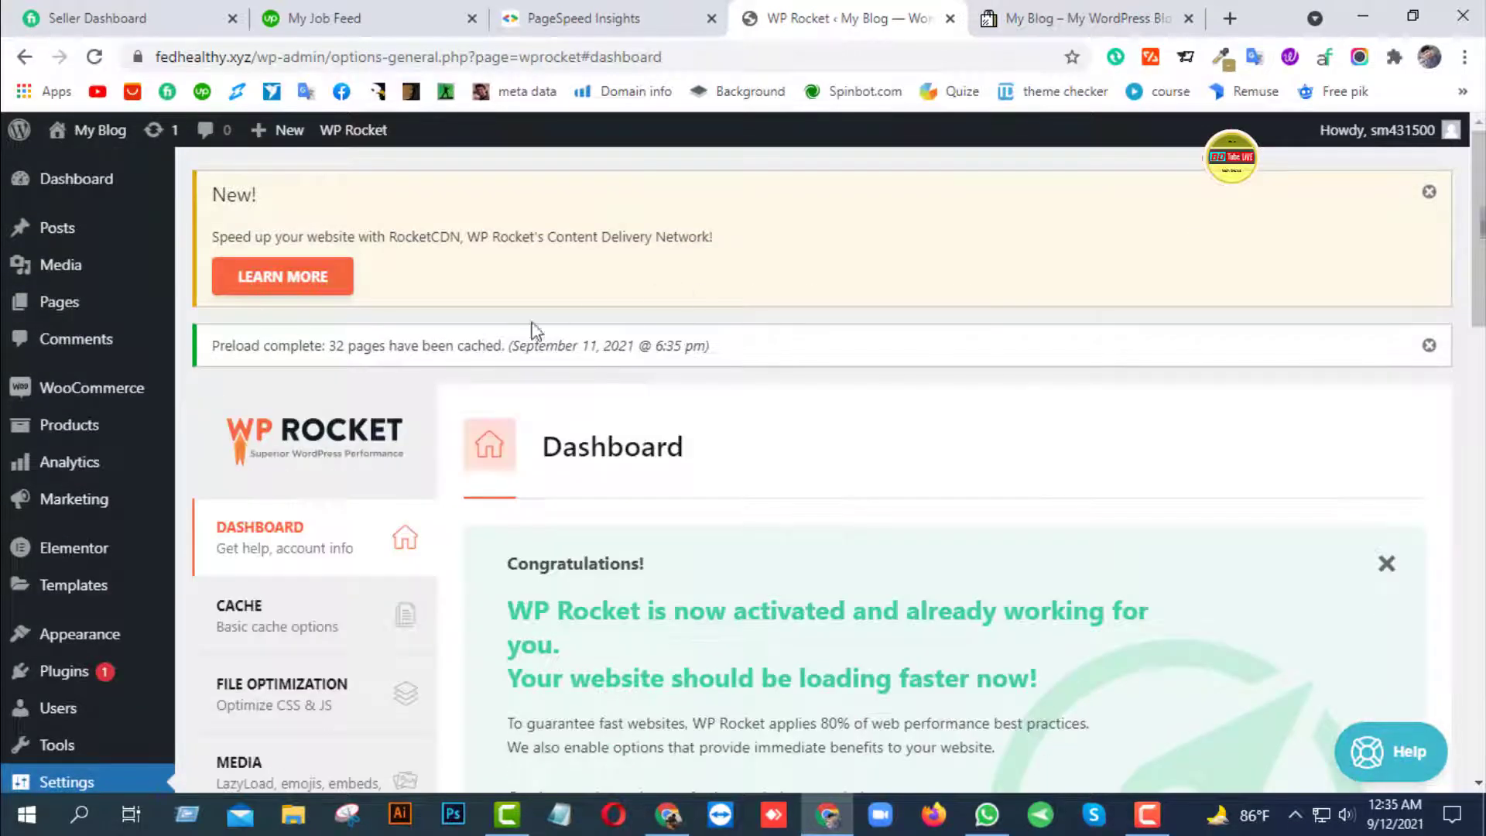
Turn off caching for mobile devices in WP Rocket's Cache settings
{"action": "scroll", "coordinate": [531, 332], "scroll_direction": "down", "scroll_amount": 3}
{"action": "left_click", "coordinate": [320, 403]}
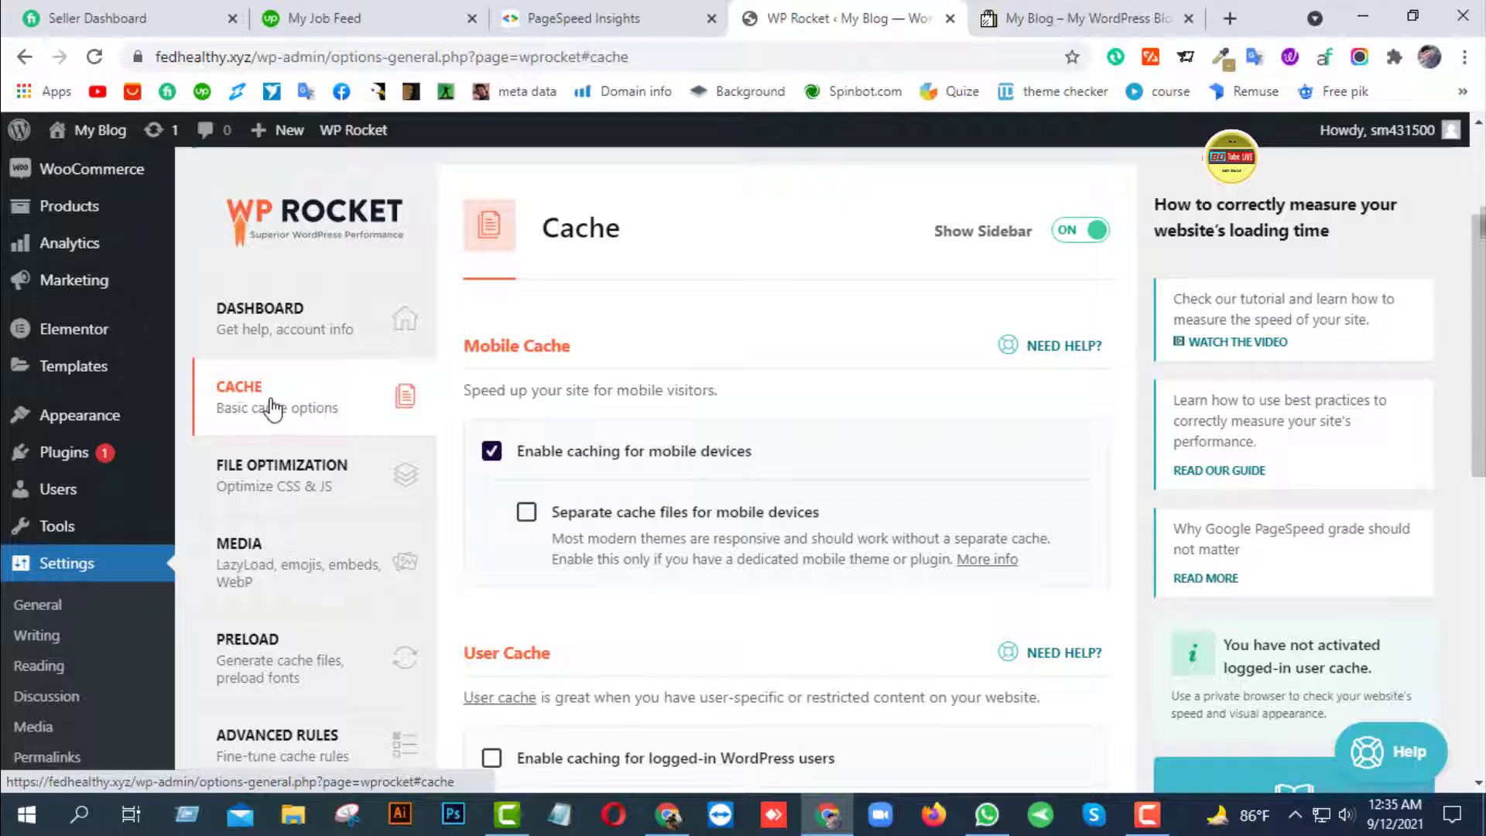
{"action": "scroll", "coordinate": [273, 406], "scroll_direction": "down", "scroll_amount": 3}
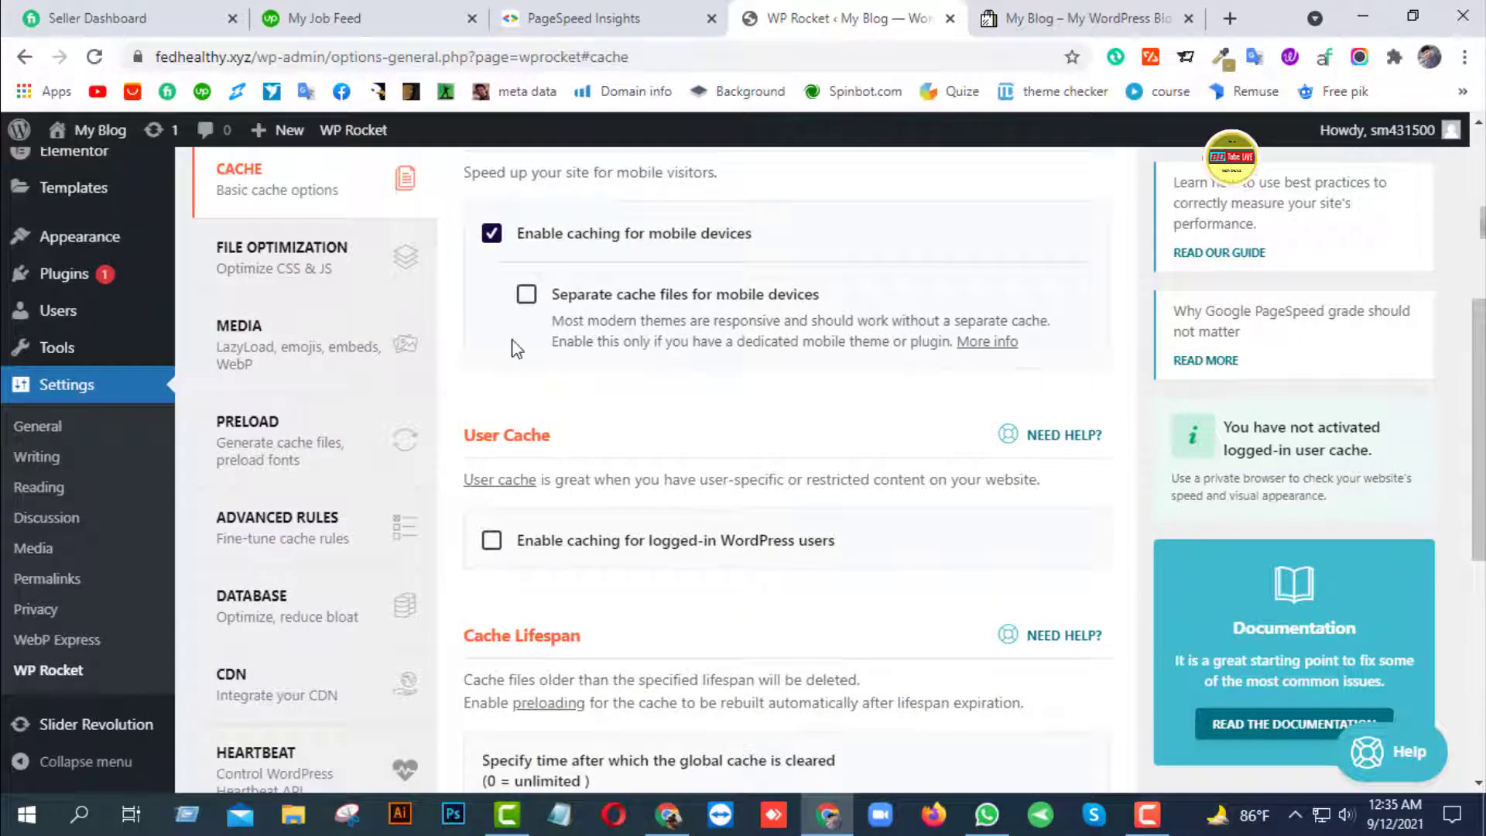
{"action": "scroll", "coordinate": [515, 344], "scroll_direction": "down", "scroll_amount": 1}
{"action": "scroll", "coordinate": [515, 344], "scroll_direction": "up", "scroll_amount": 3}
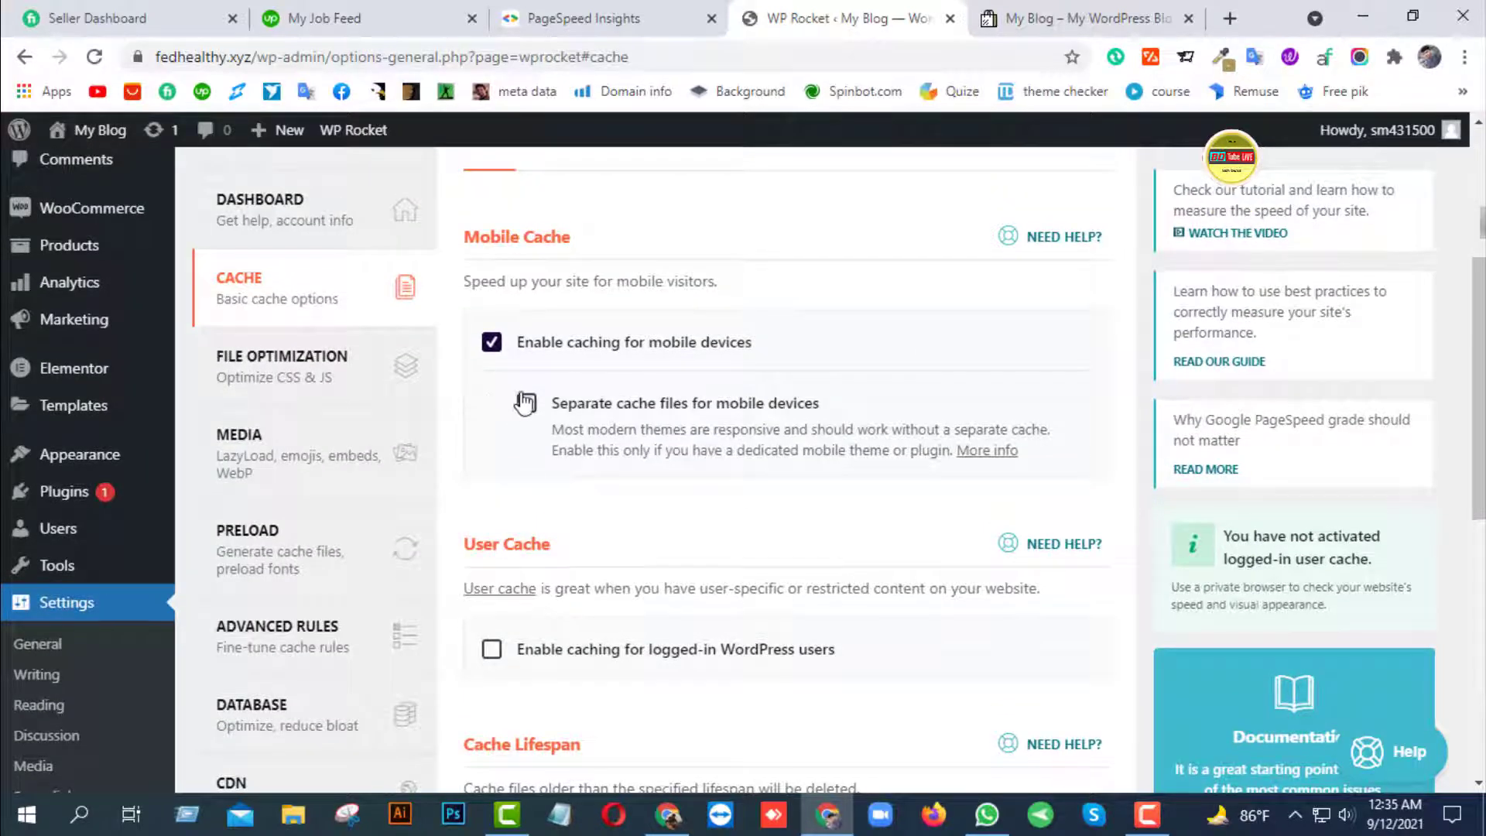
{"action": "left_click", "coordinate": [491, 345]}
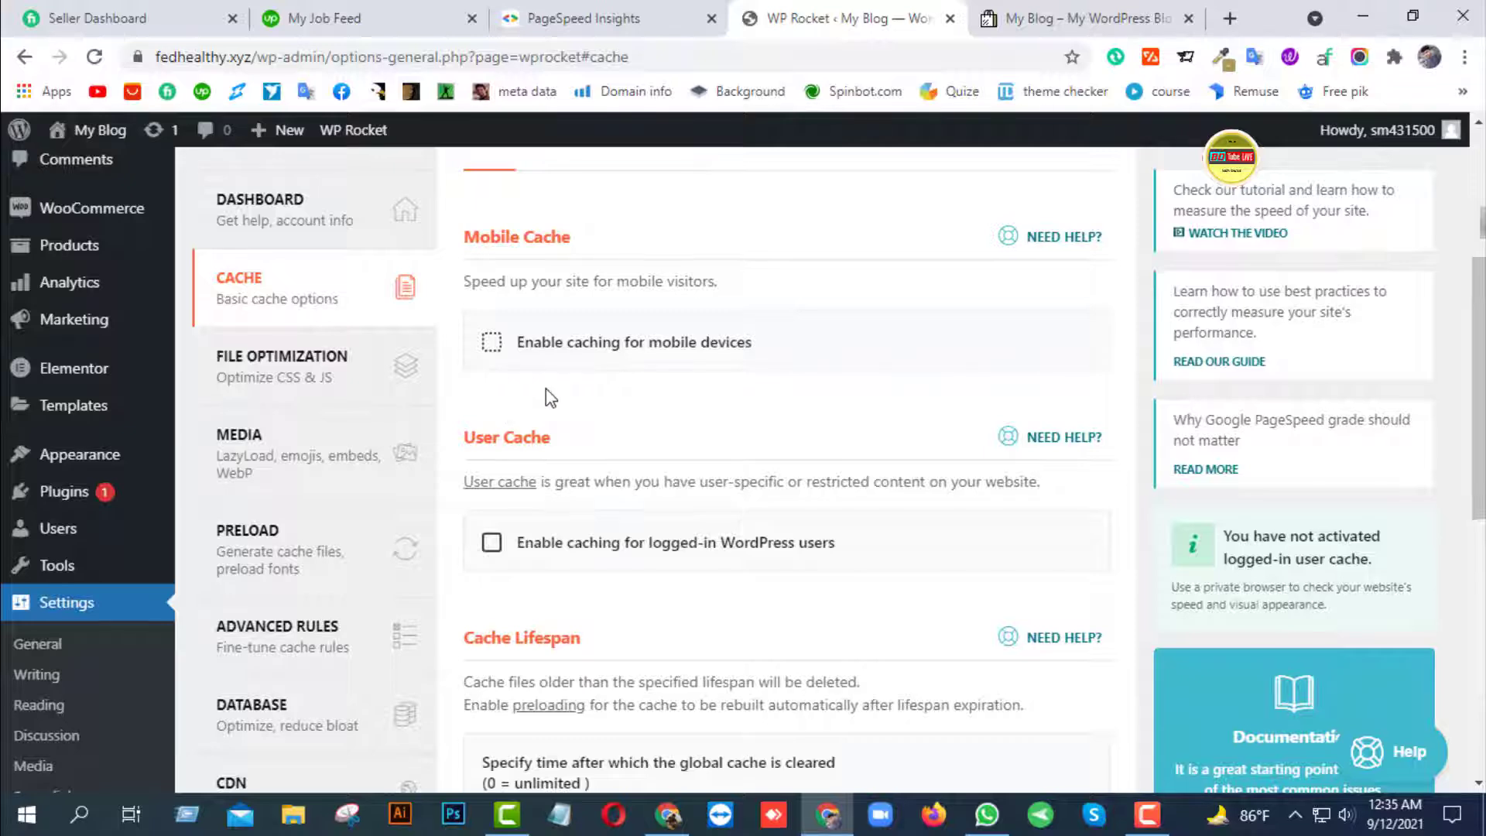
Review the user cache and cache lifespan options, and save the cache settings
{"action": "scroll", "coordinate": [550, 398], "scroll_direction": "down", "scroll_amount": 3}
{"action": "scroll", "coordinate": [545, 388], "scroll_direction": "down", "scroll_amount": 3}
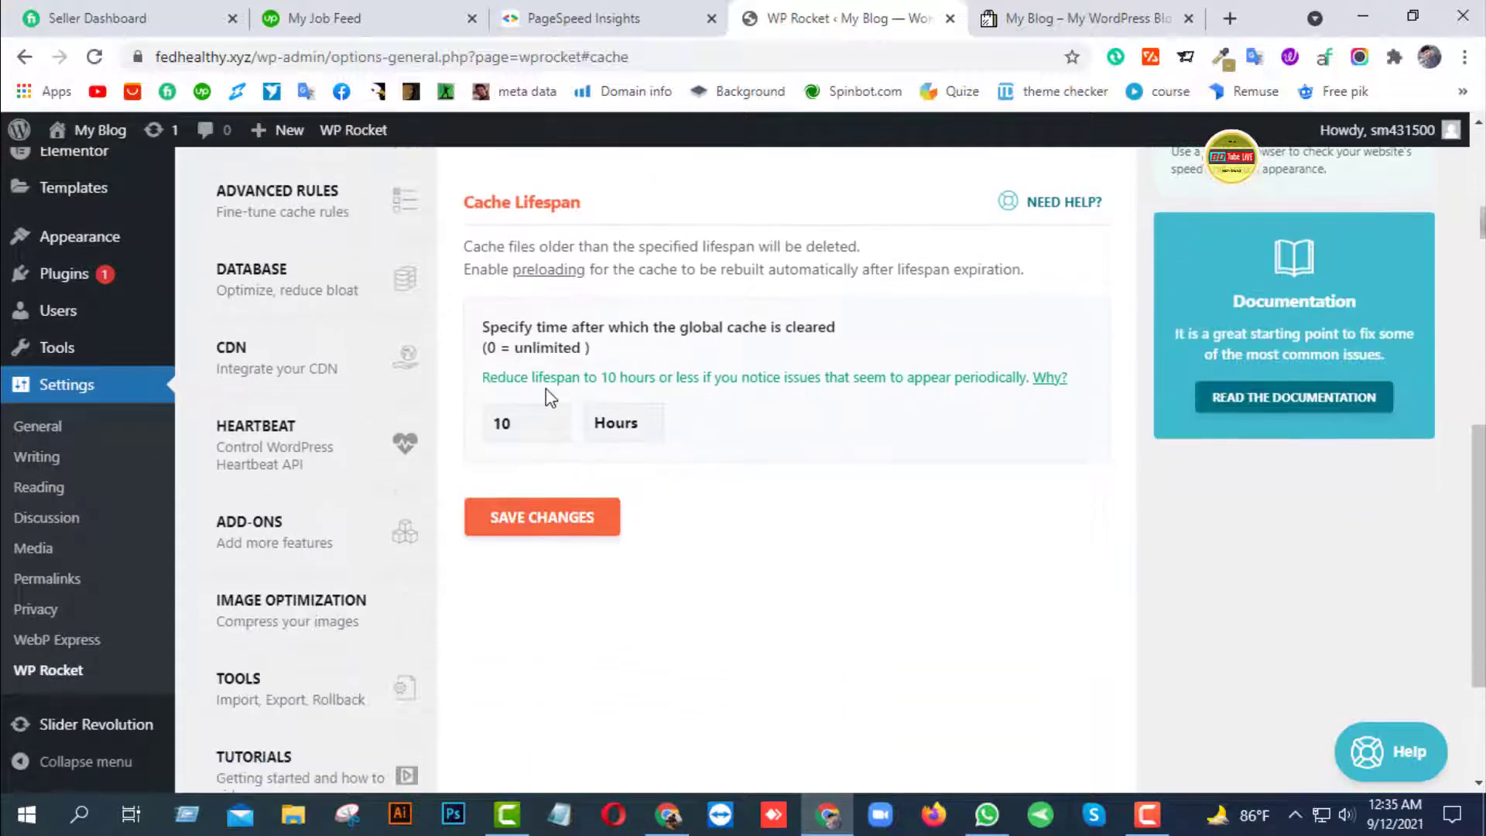
{"action": "scroll", "coordinate": [546, 388], "scroll_direction": "up", "scroll_amount": 6}
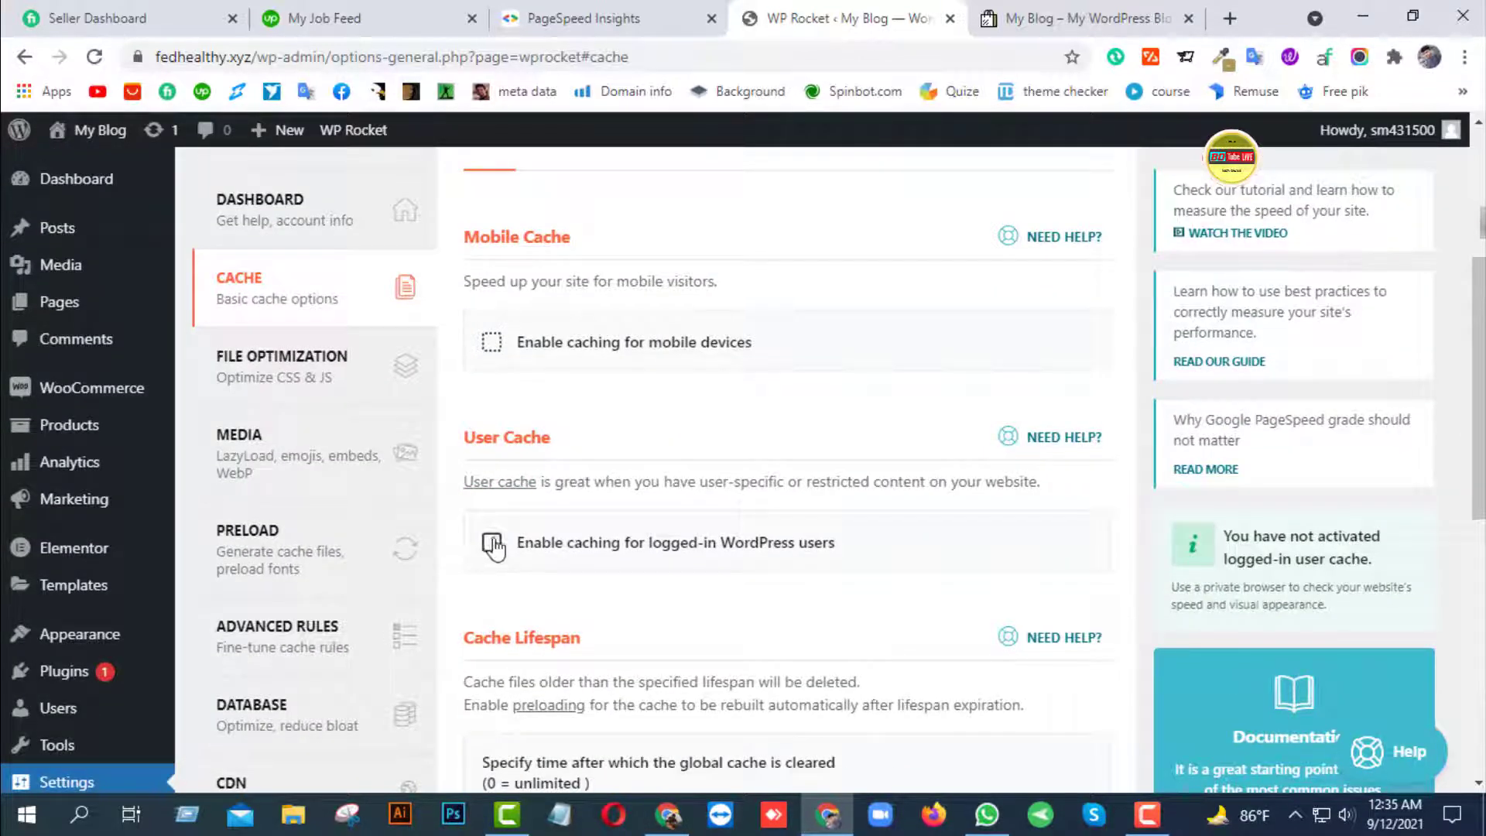
{"action": "scroll", "coordinate": [628, 491], "scroll_direction": "down", "scroll_amount": 3}
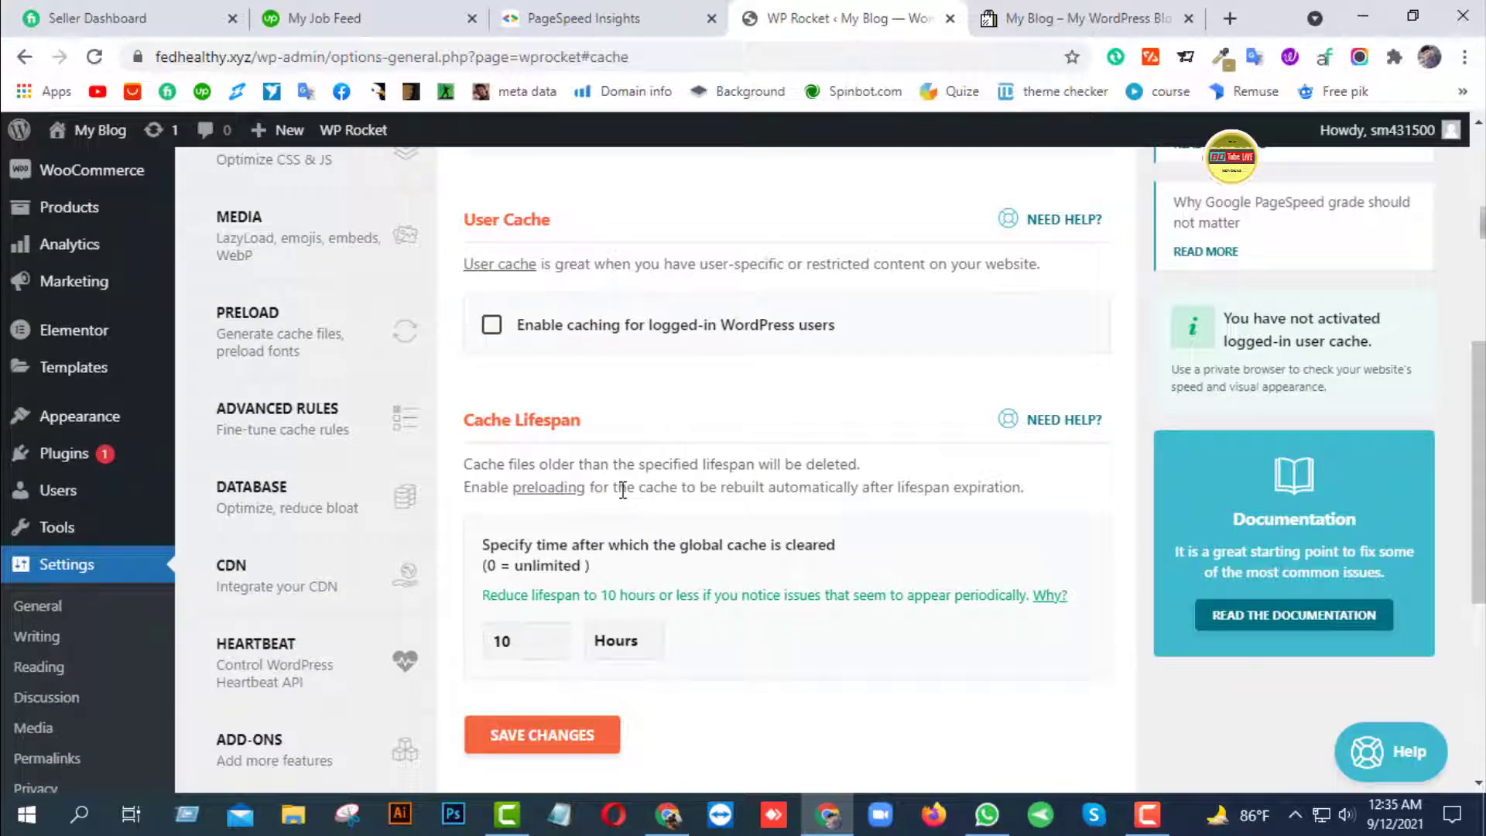
{"action": "scroll", "coordinate": [615, 480], "scroll_direction": "down", "scroll_amount": 2}
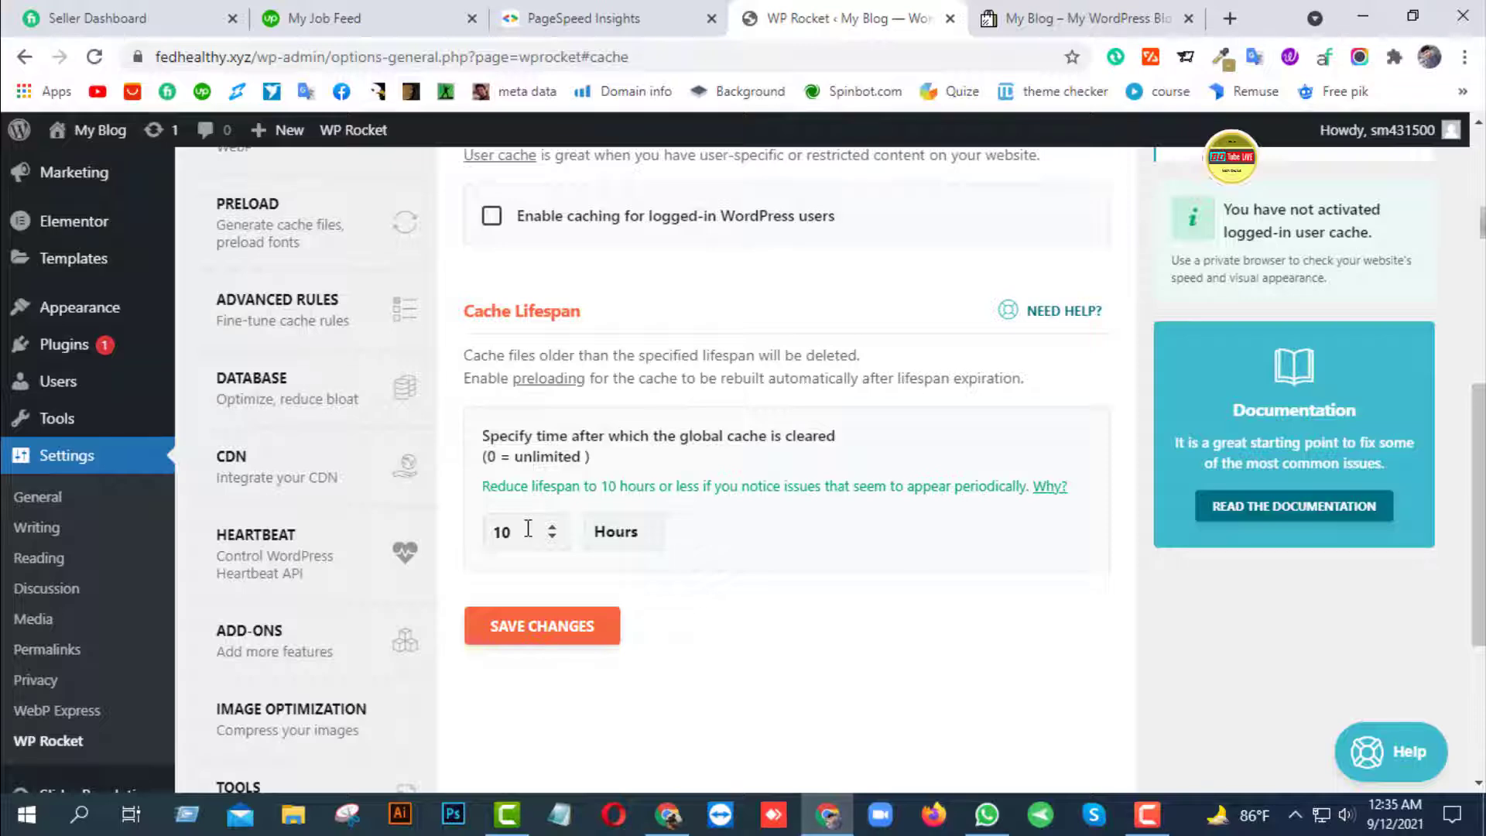
{"action": "scroll", "coordinate": [521, 524], "scroll_direction": "up", "scroll_amount": 8}
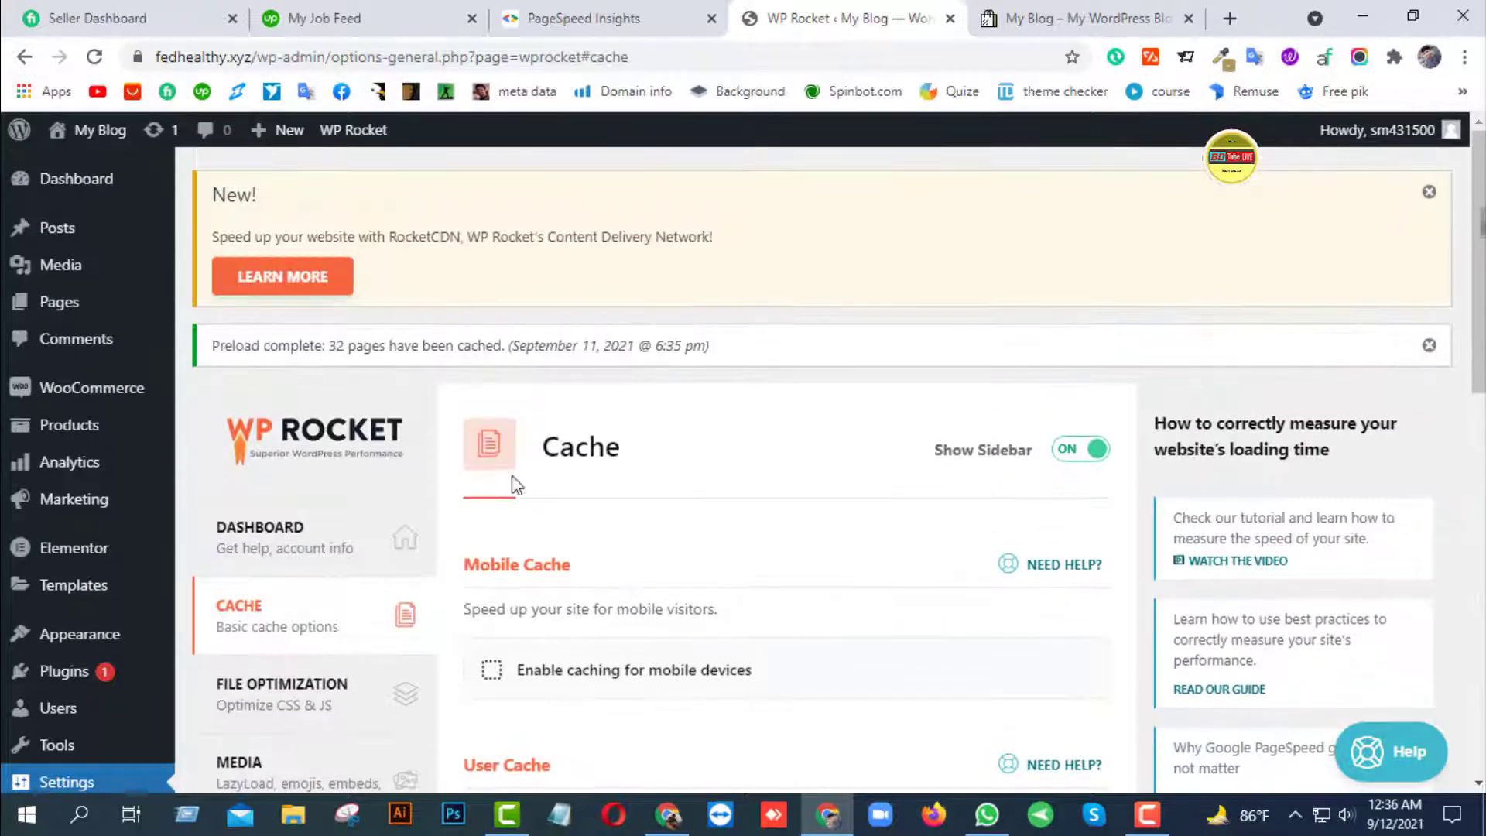
{"action": "scroll", "coordinate": [514, 485], "scroll_direction": "down", "scroll_amount": 8}
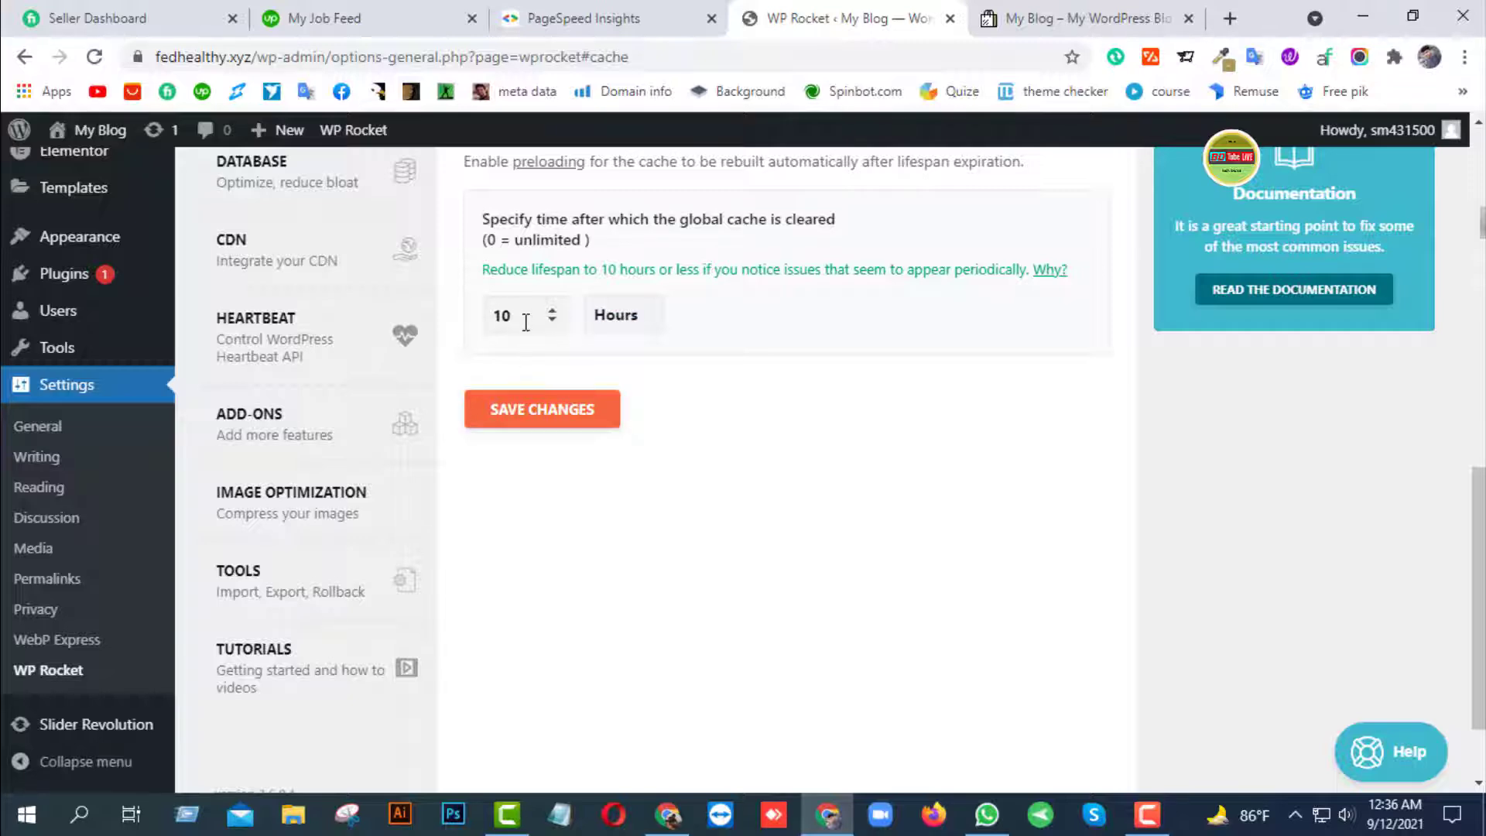
{"action": "left_click", "coordinate": [571, 418]}
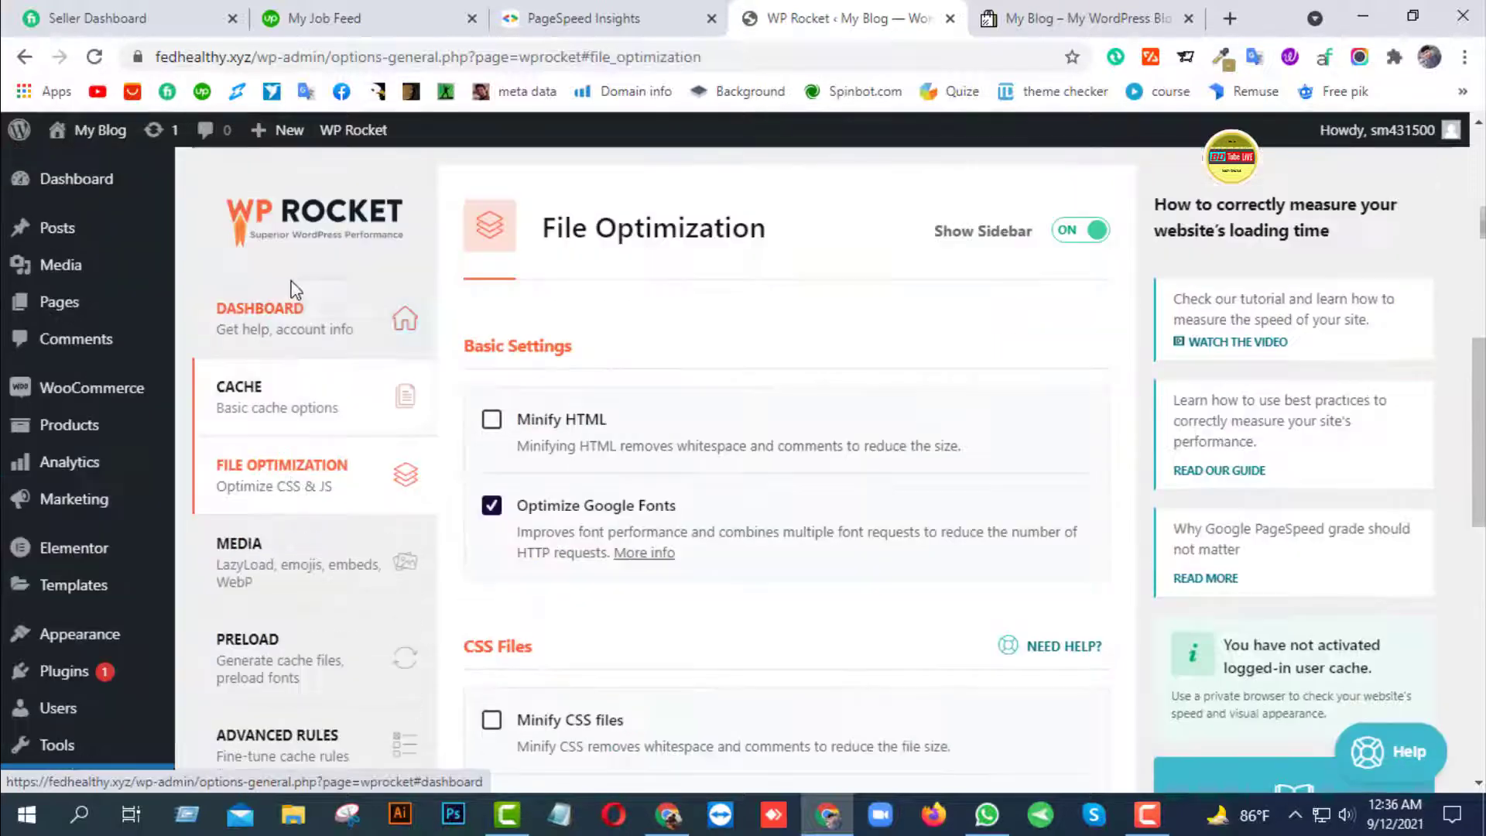
Enable Minify HTML and activate Minify CSS files in the File Optimization settings
{"action": "scroll", "coordinate": [308, 483], "scroll_direction": "down", "scroll_amount": 1}
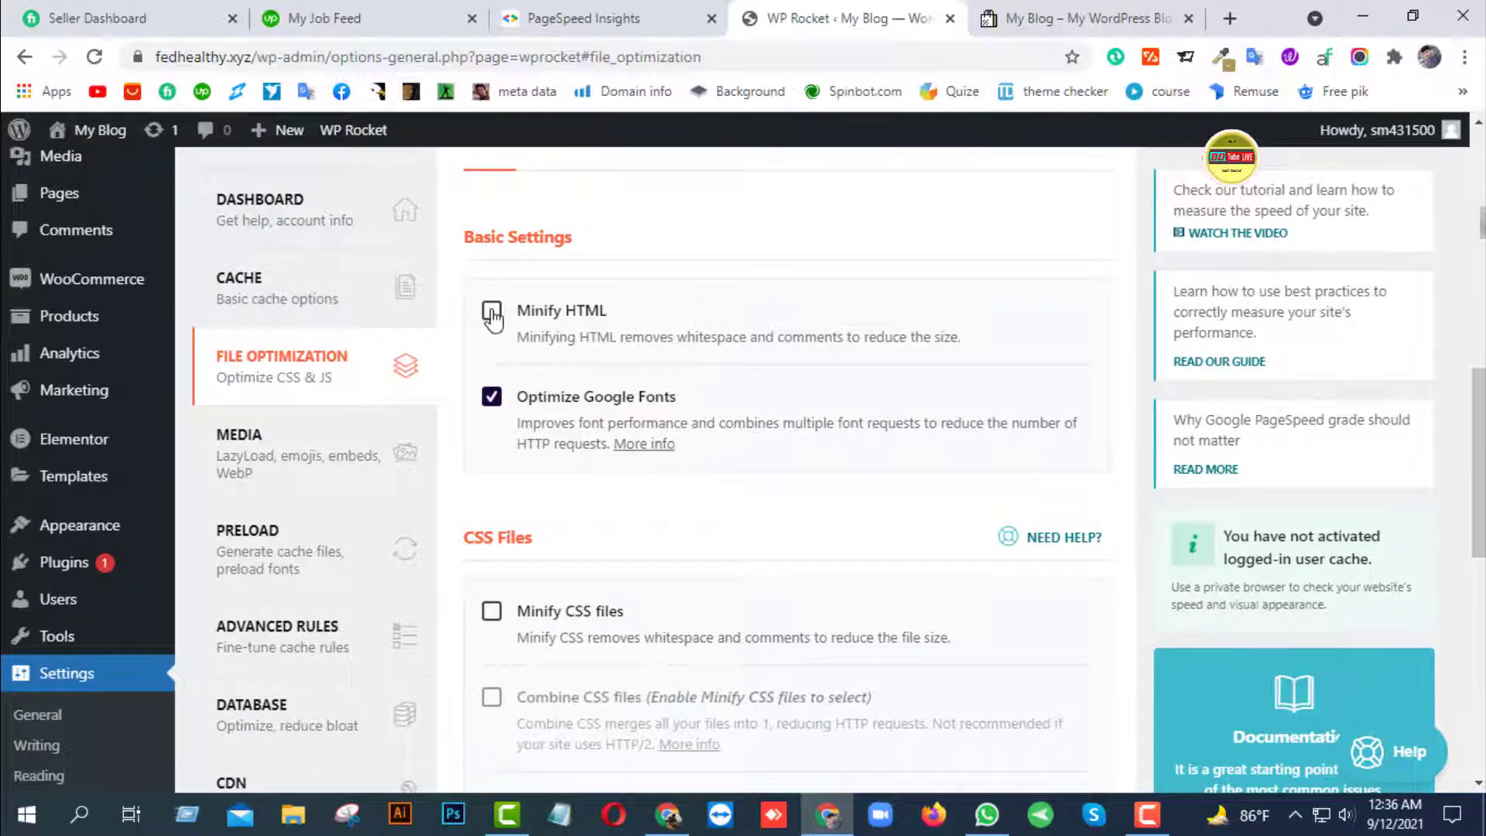
{"action": "scroll", "coordinate": [552, 445], "scroll_direction": "down", "scroll_amount": 1}
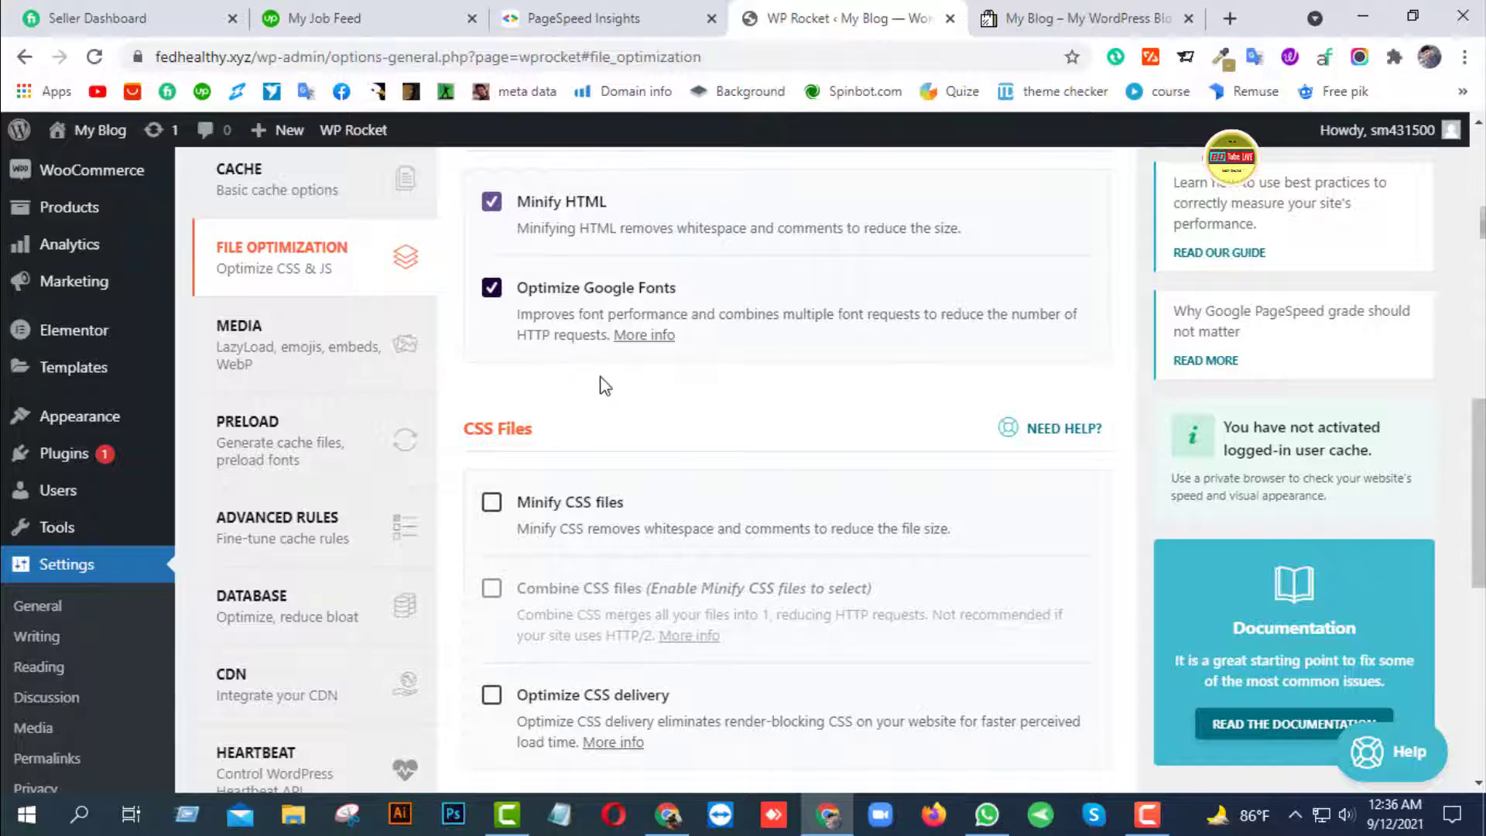
{"action": "scroll", "coordinate": [605, 385], "scroll_direction": "down", "scroll_amount": 2}
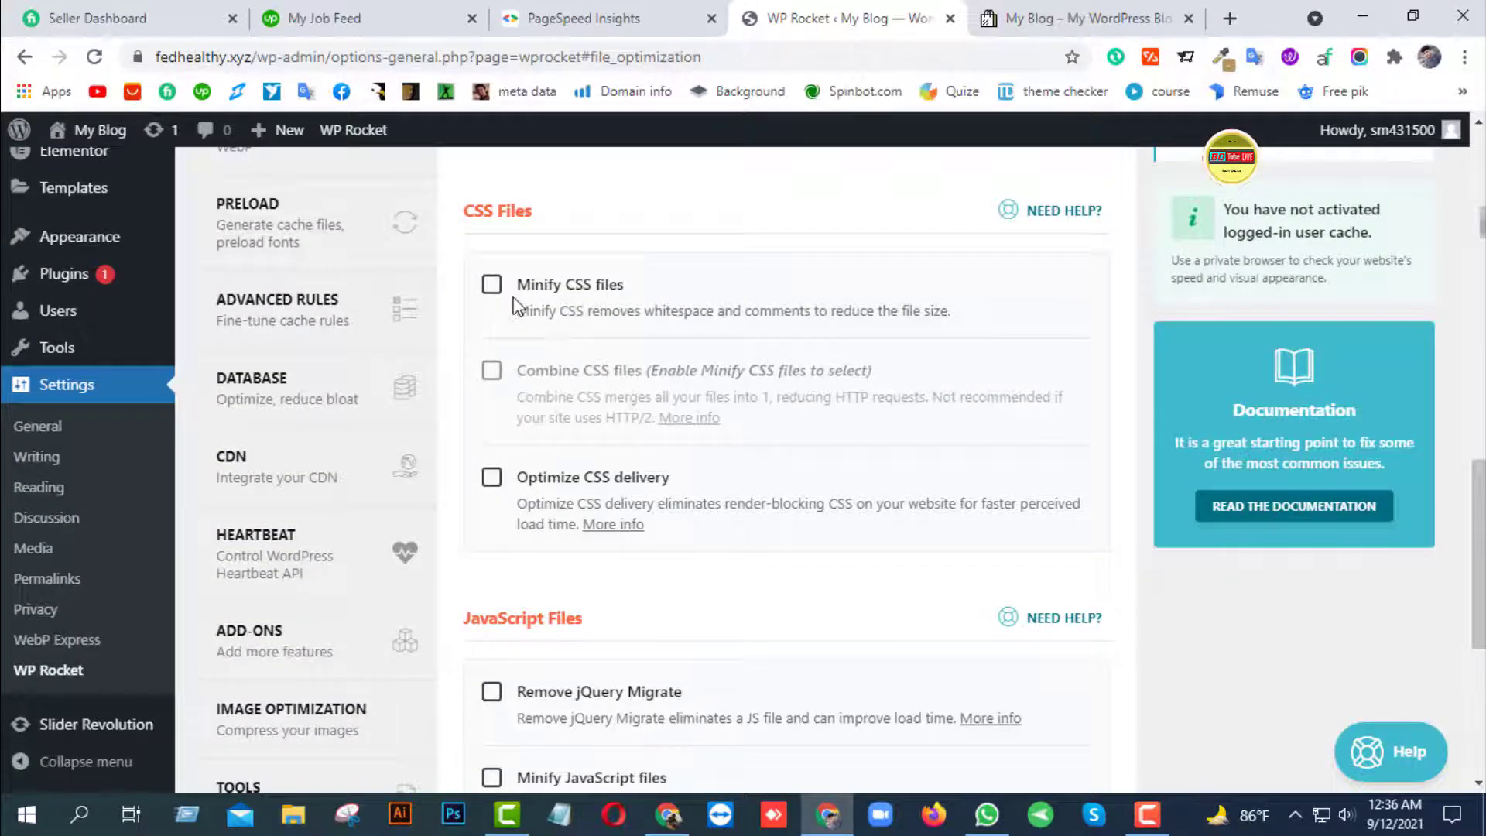
{"action": "left_click", "coordinate": [492, 286]}
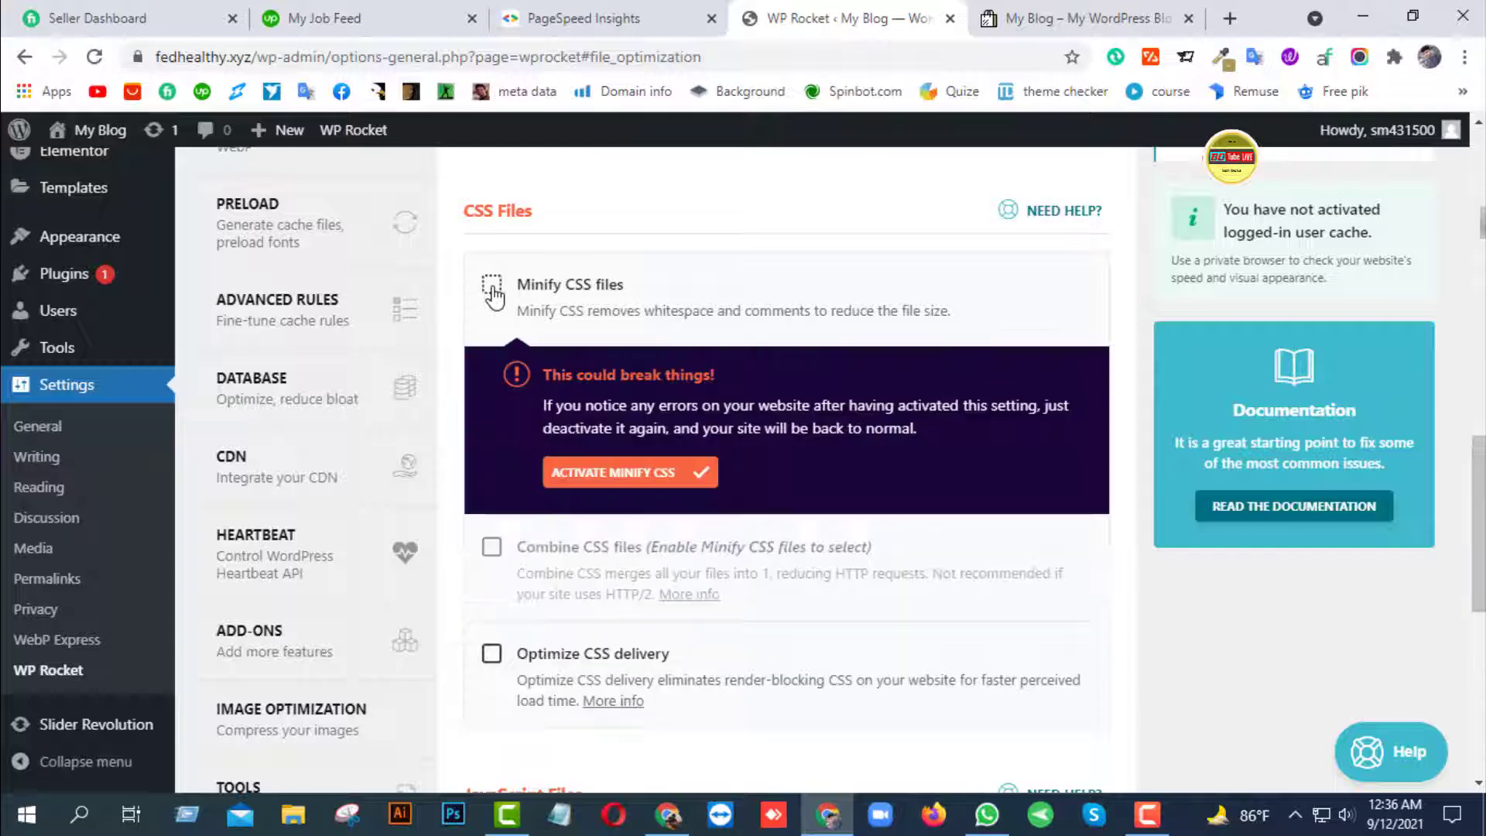
{"action": "left_click", "coordinate": [614, 474]}
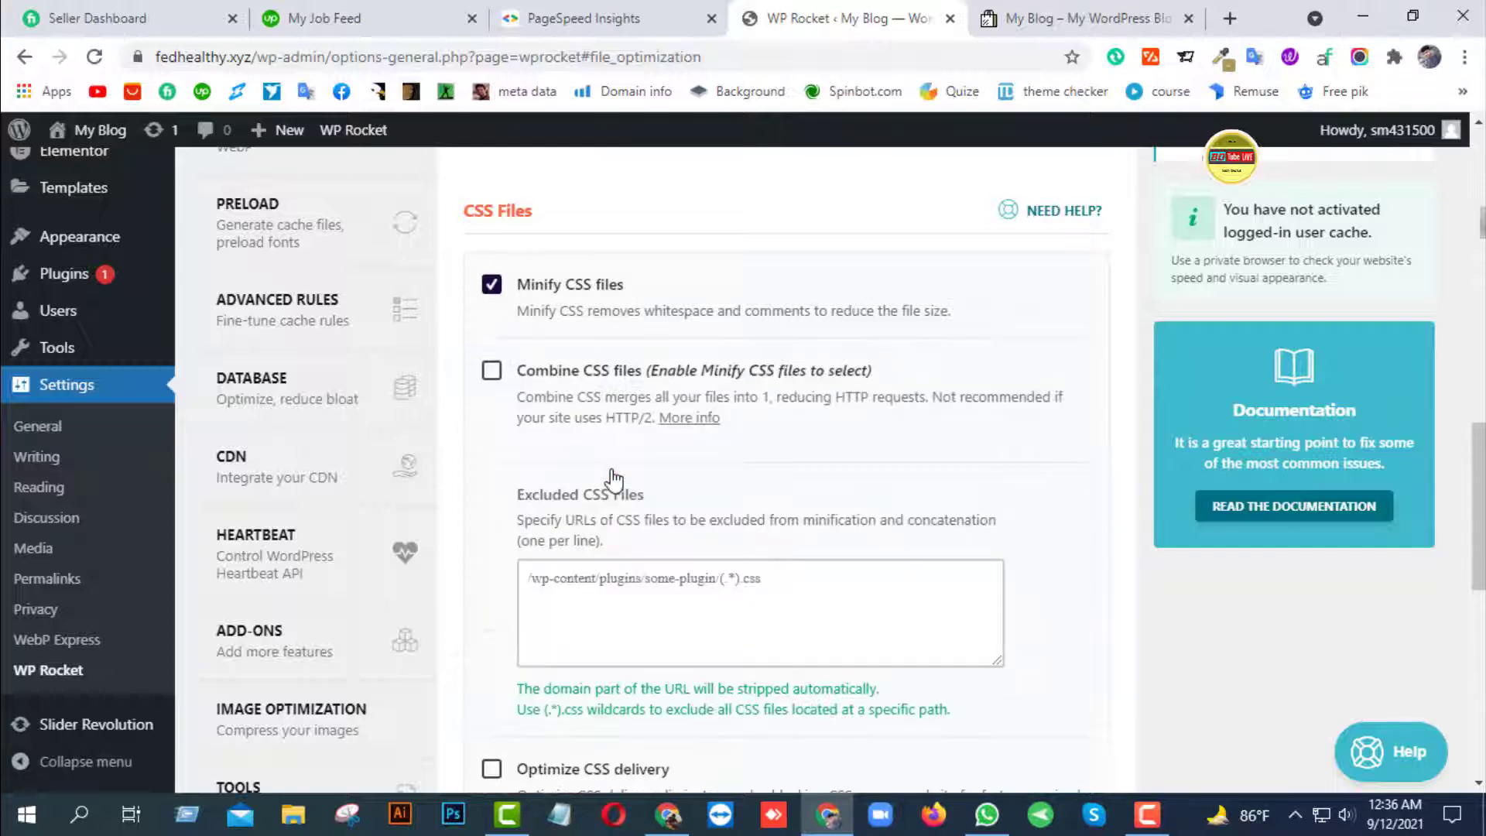
Activate Combine CSS files and enable Optimize CSS delivery
{"action": "left_click", "coordinate": [492, 370]}
{"action": "scroll", "coordinate": [511, 449], "scroll_direction": "down", "scroll_amount": 2}
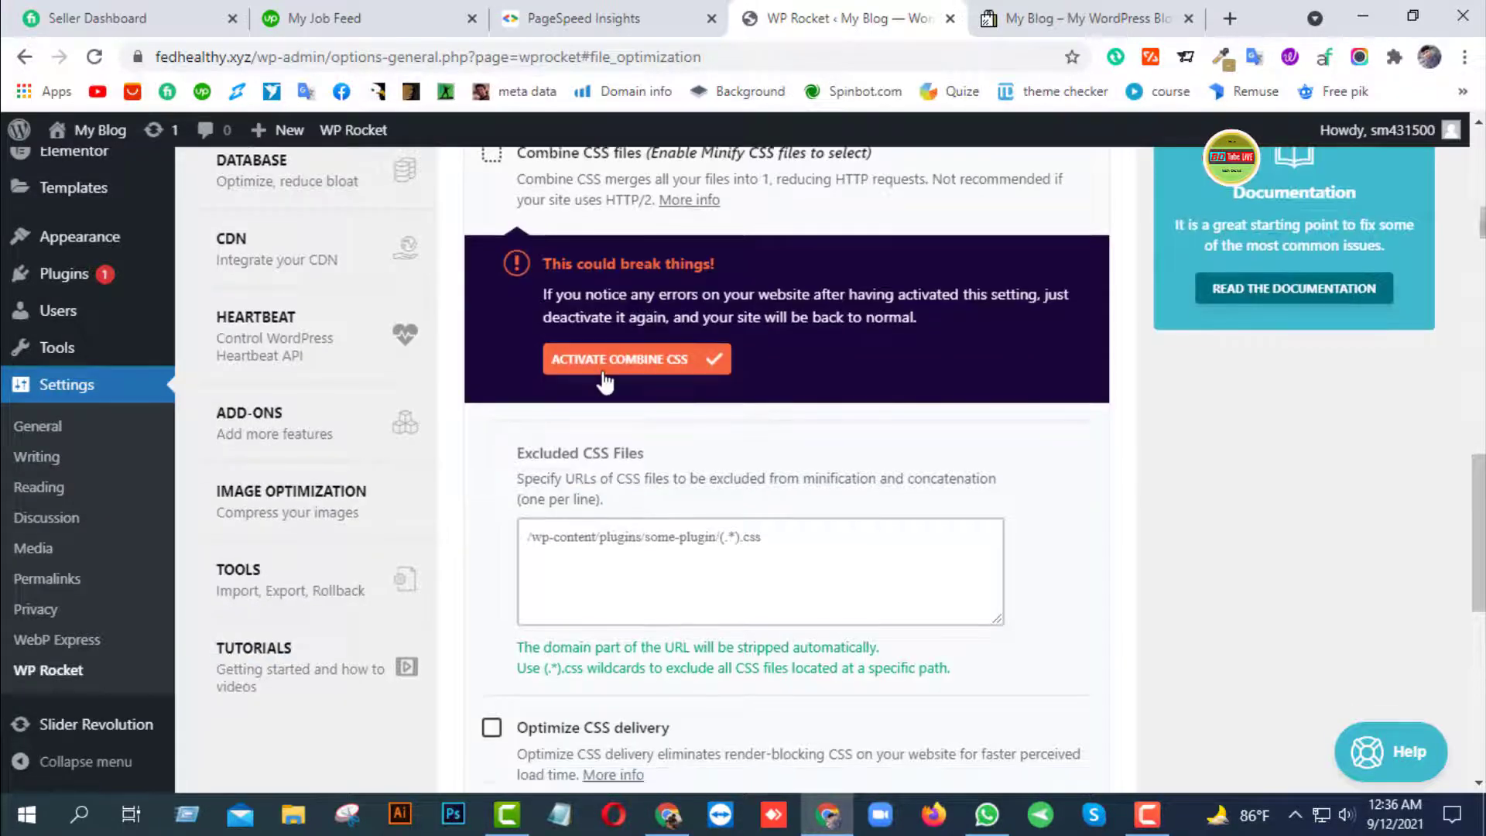
{"action": "left_click", "coordinate": [604, 370]}
{"action": "scroll", "coordinate": [495, 335], "scroll_direction": "down", "scroll_amount": 3}
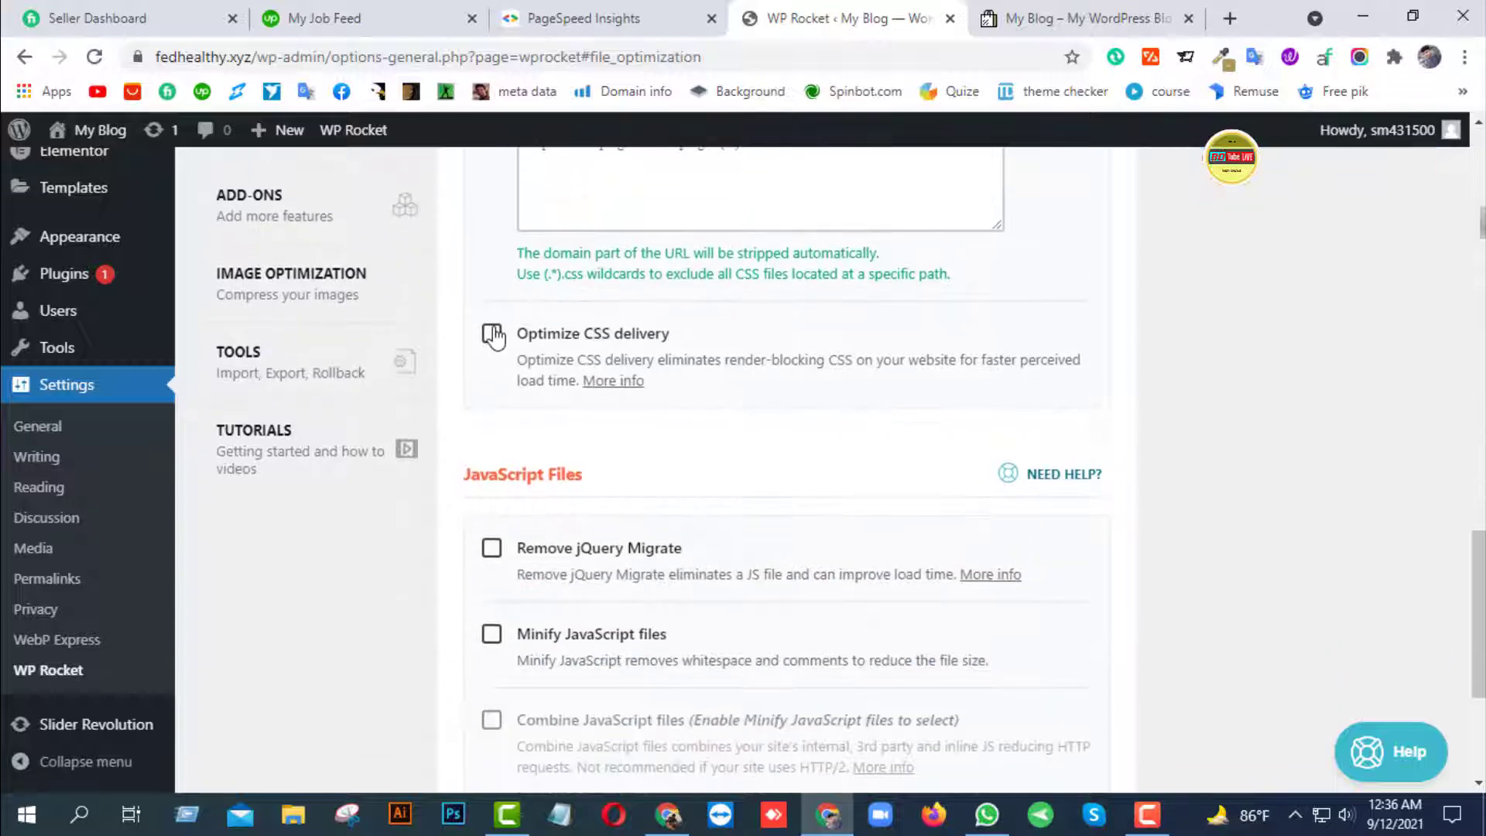
{"action": "left_click", "coordinate": [492, 333]}
Check the basic, CSS and JavaScript options of File Optimization and save the changes
{"action": "scroll", "coordinate": [514, 489], "scroll_direction": "down", "scroll_amount": 6}
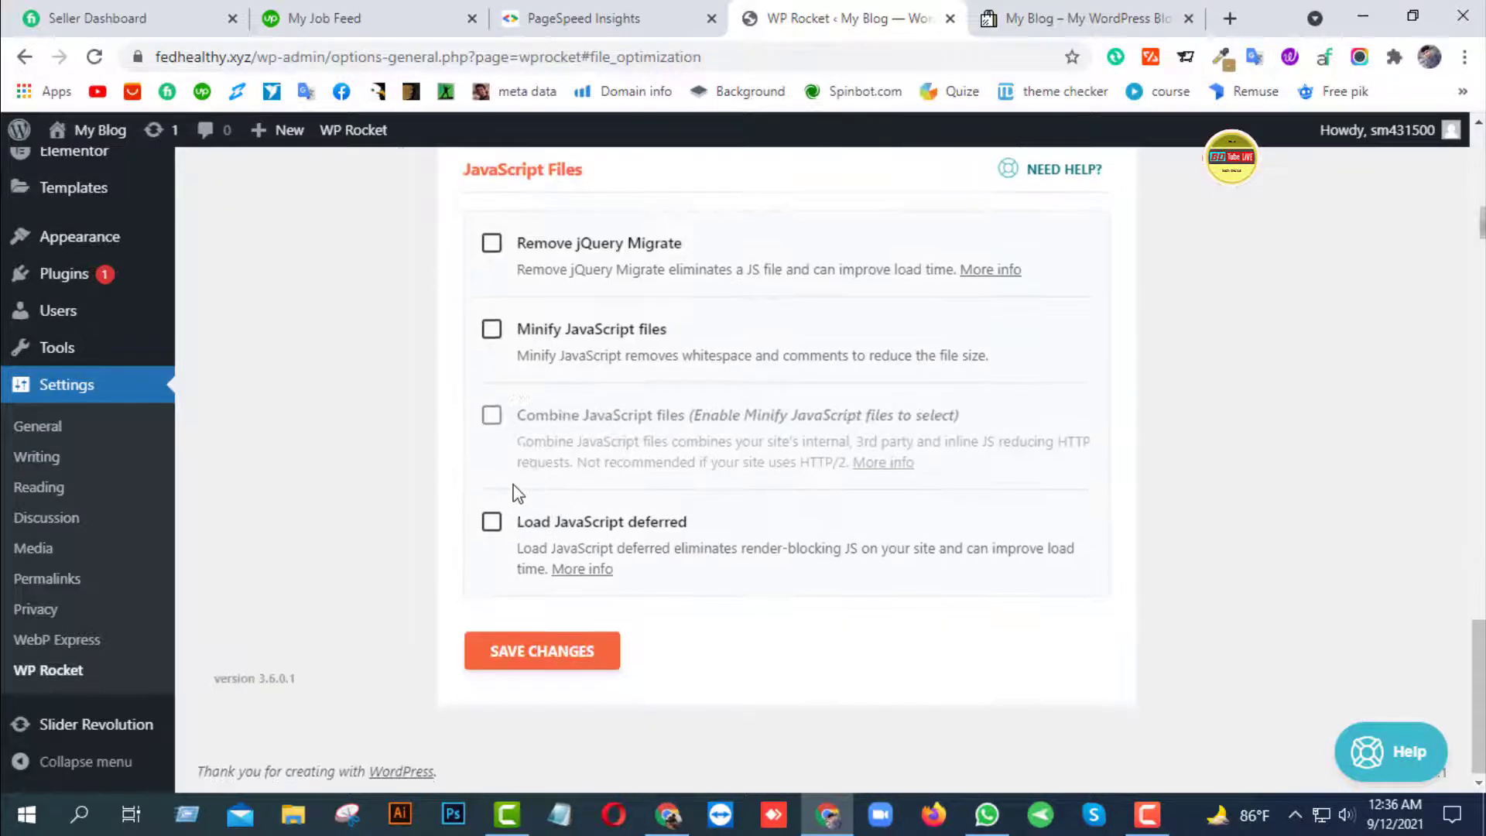
{"action": "scroll", "coordinate": [657, 464], "scroll_direction": "up", "scroll_amount": 5}
{"action": "scroll", "coordinate": [573, 517], "scroll_direction": "down", "scroll_amount": 3}
{"action": "scroll", "coordinate": [583, 504], "scroll_direction": "up", "scroll_amount": 9}
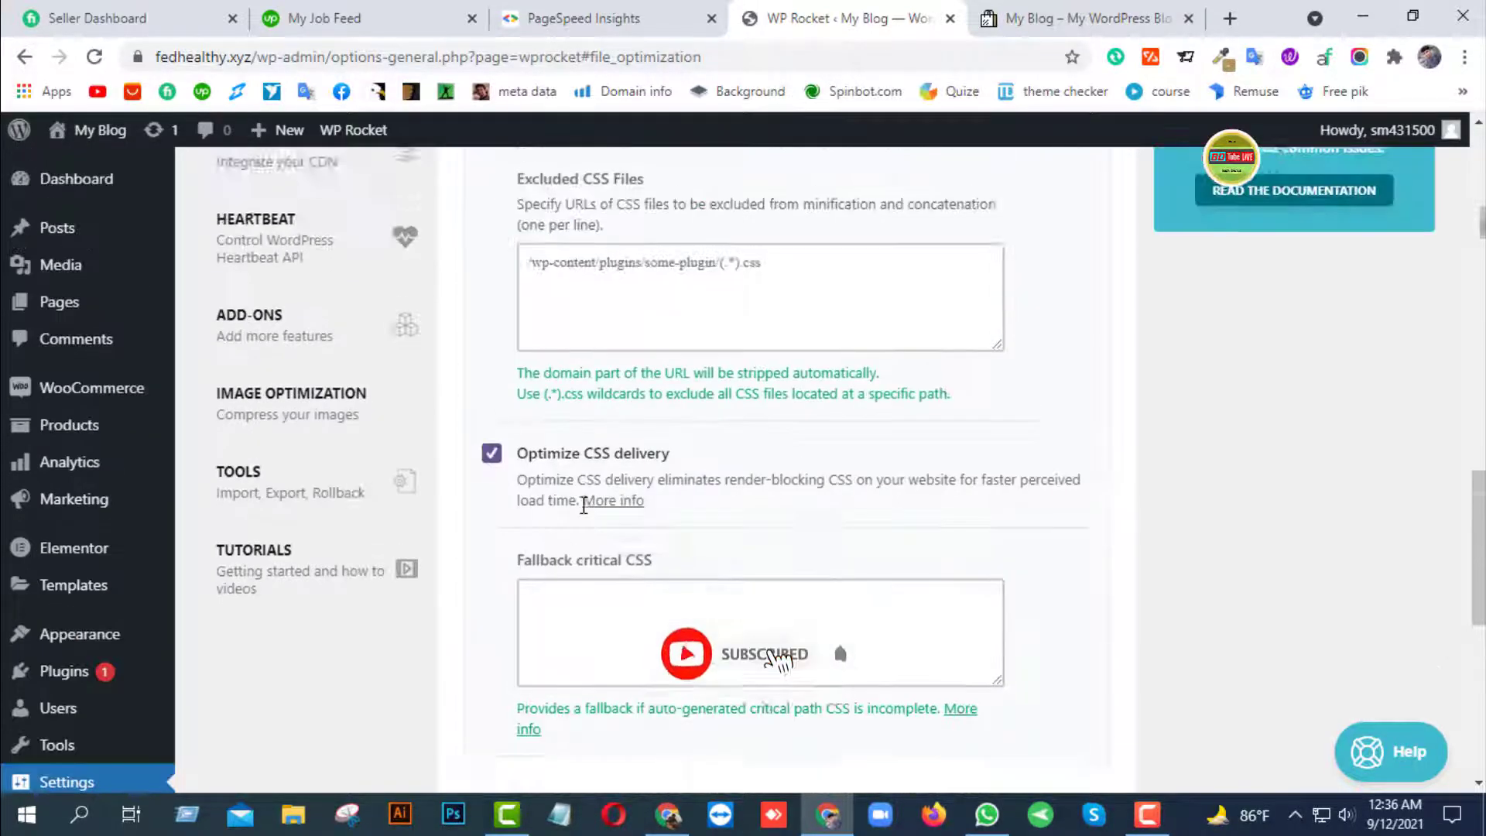
{"action": "scroll", "coordinate": [583, 504], "scroll_direction": "up", "scroll_amount": 2}
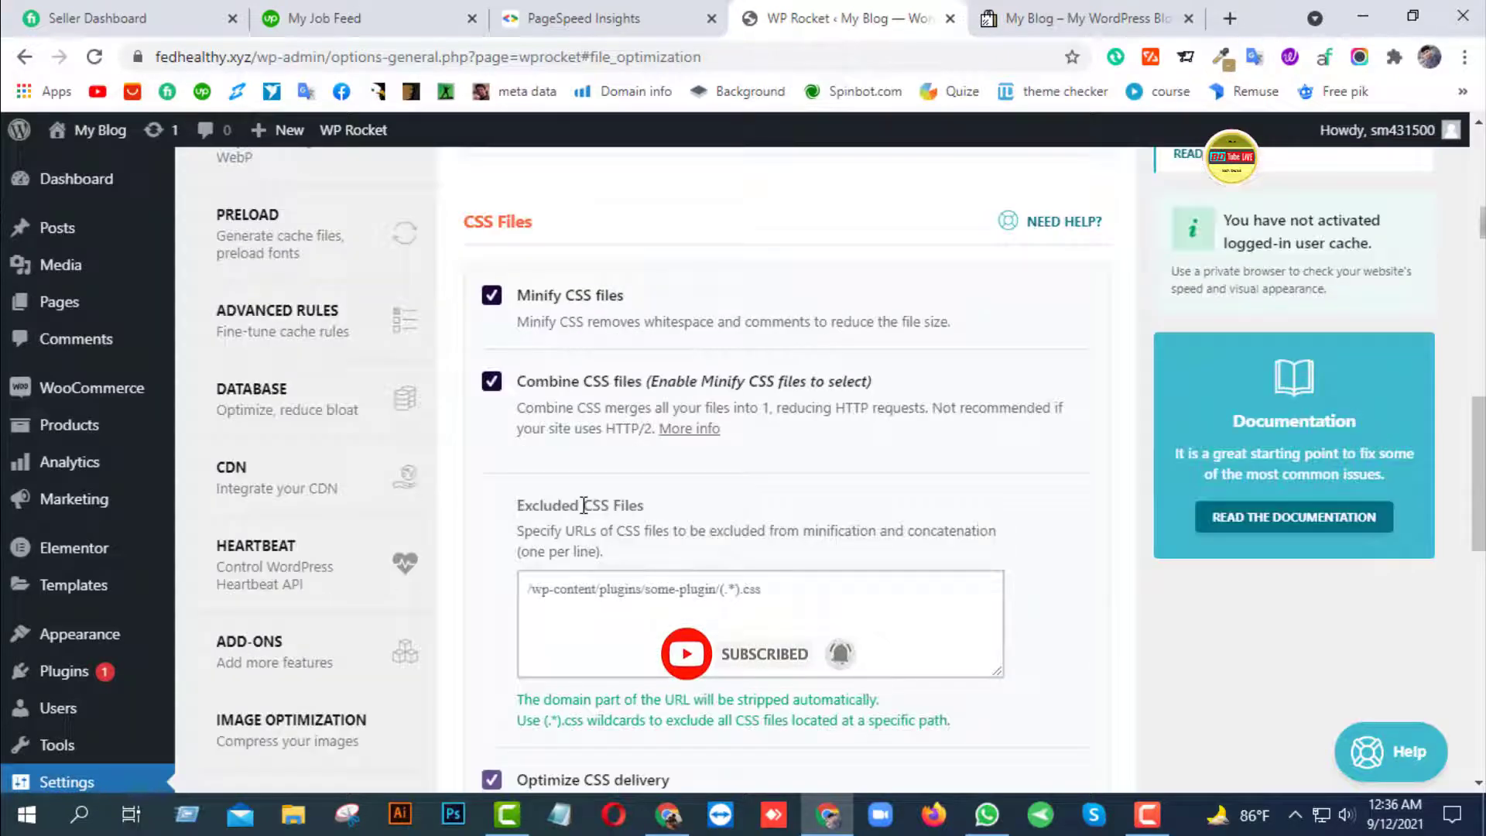
{"action": "scroll", "coordinate": [588, 507], "scroll_direction": "up", "scroll_amount": 4}
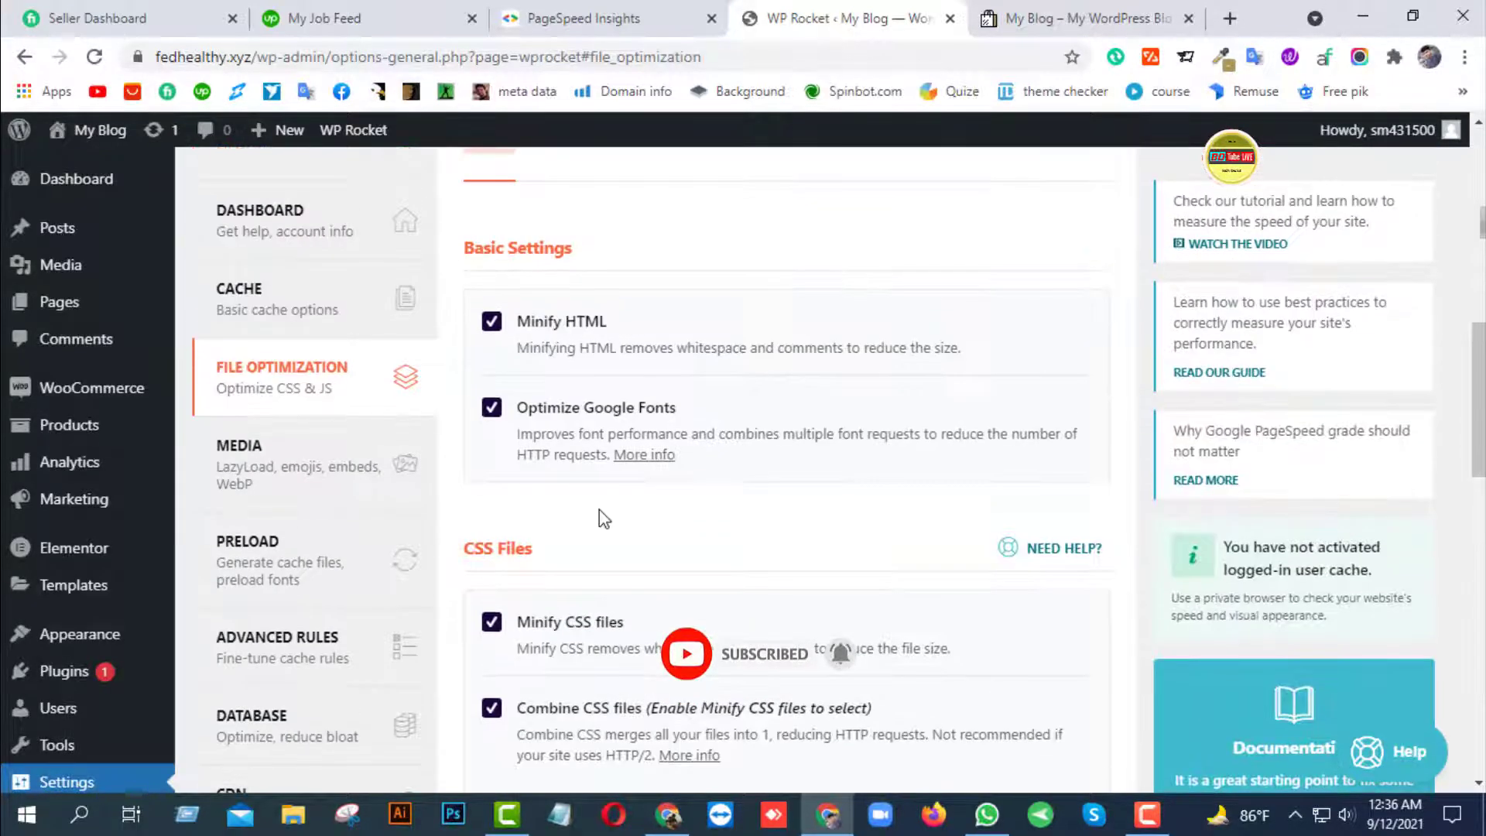
{"action": "scroll", "coordinate": [599, 509], "scroll_direction": "up", "scroll_amount": 3}
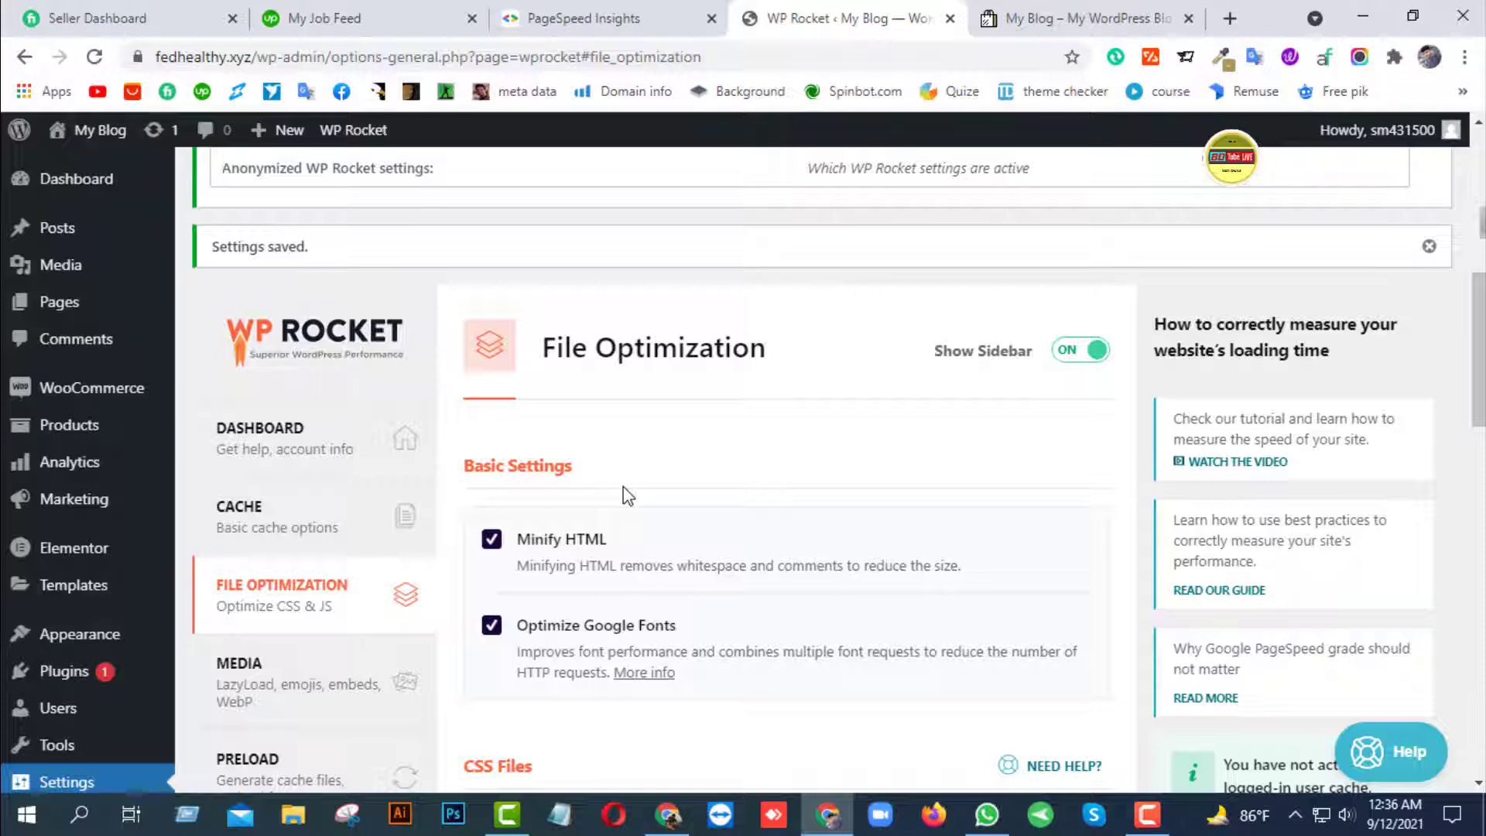
{"action": "scroll", "coordinate": [628, 496], "scroll_direction": "down", "scroll_amount": 4}
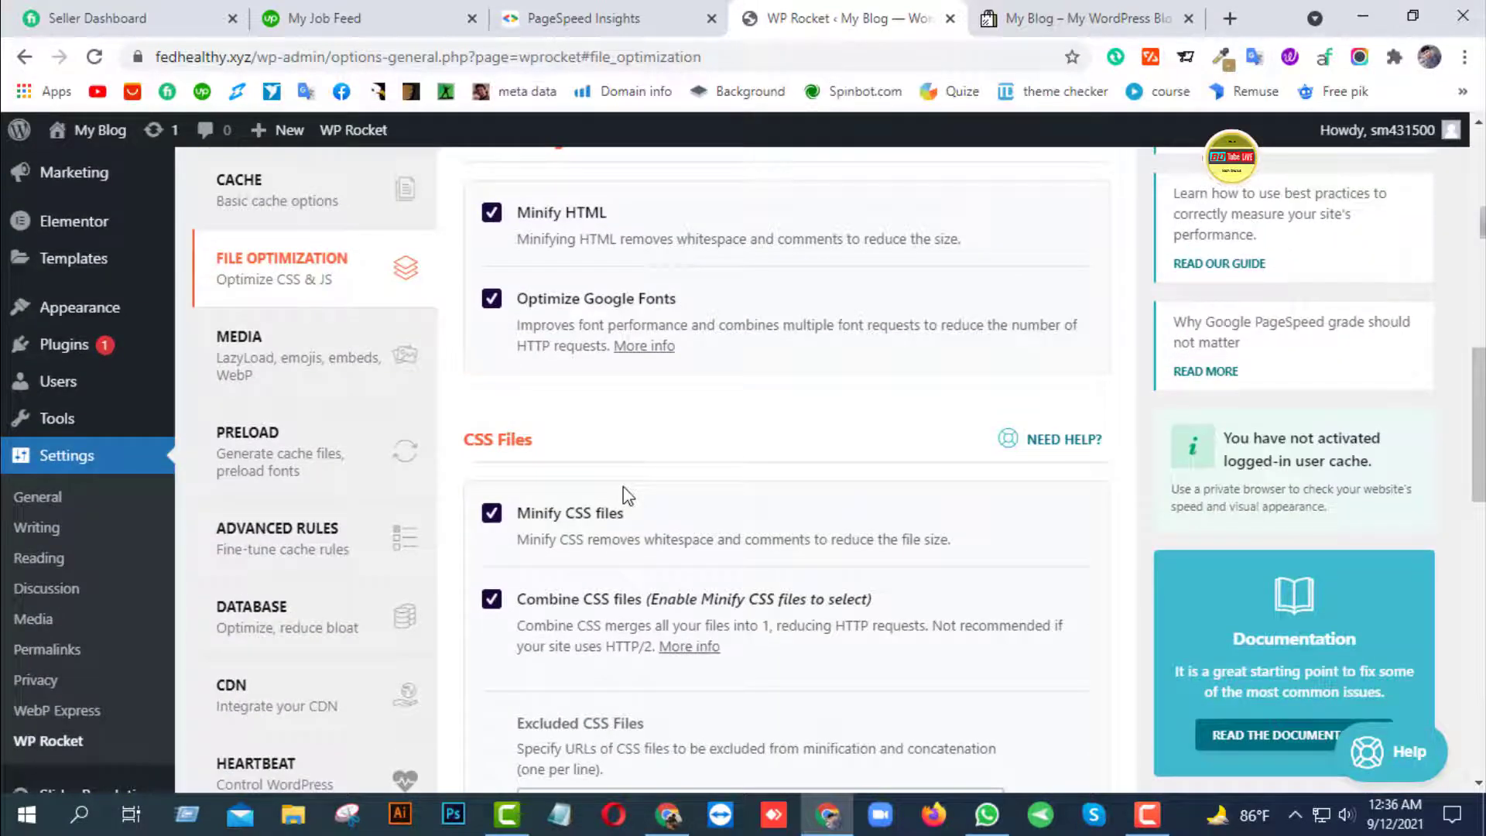
{"action": "scroll", "coordinate": [625, 495], "scroll_direction": "down", "scroll_amount": 5}
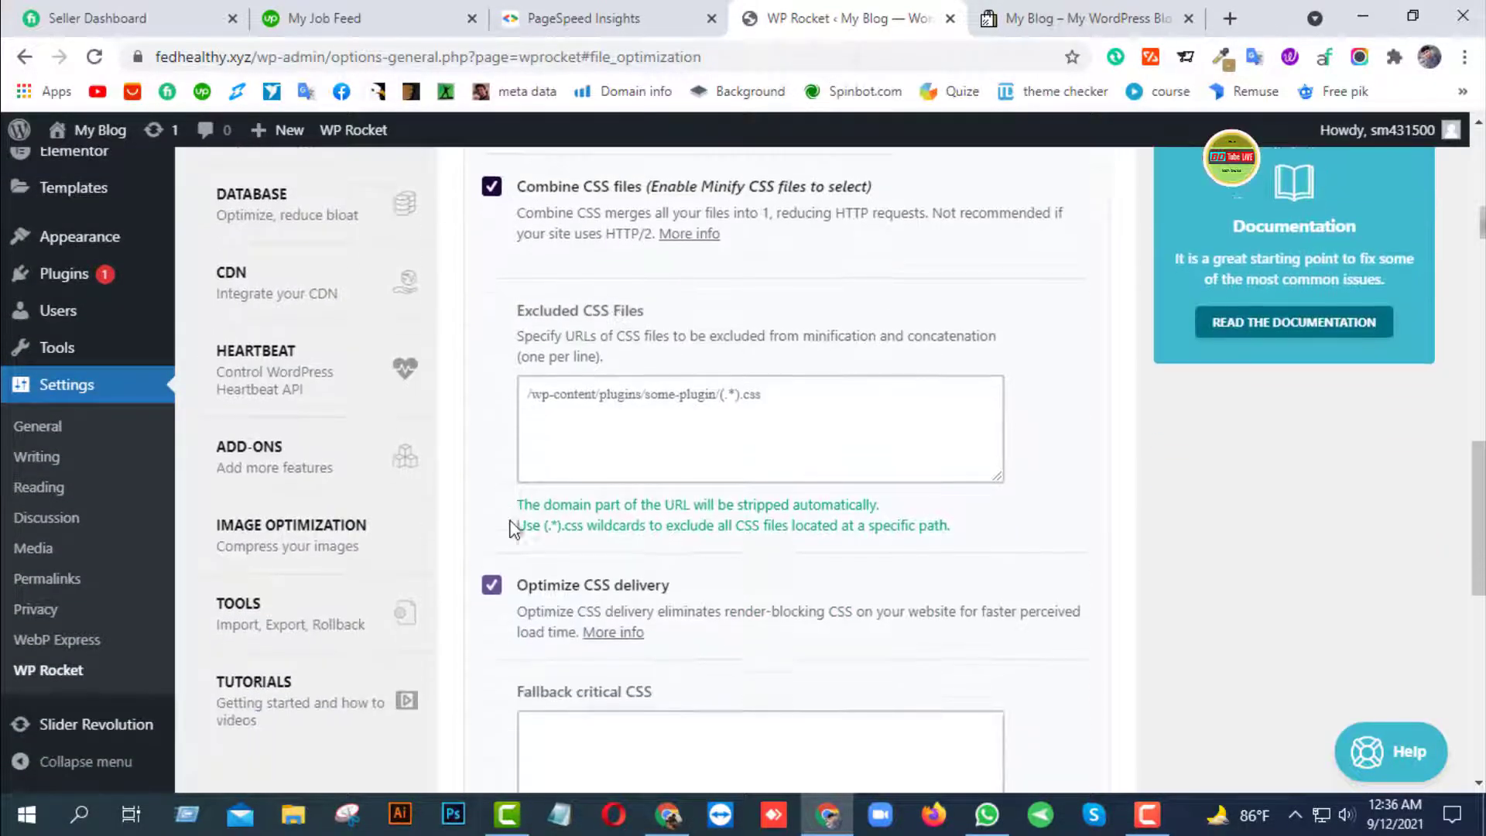
{"action": "scroll", "coordinate": [492, 526], "scroll_direction": "down", "scroll_amount": 9}
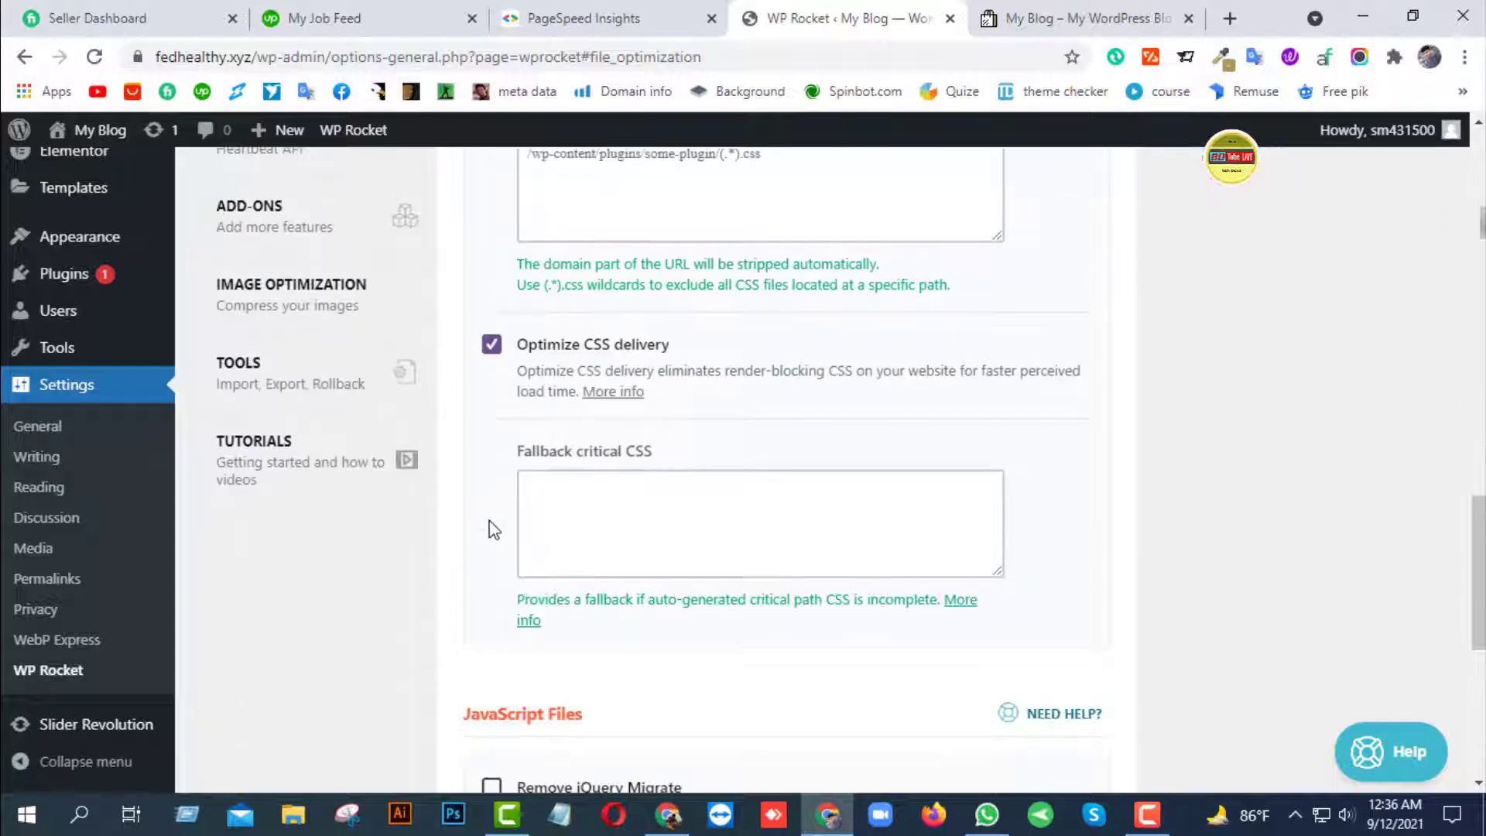
{"action": "left_click", "coordinate": [544, 653]}
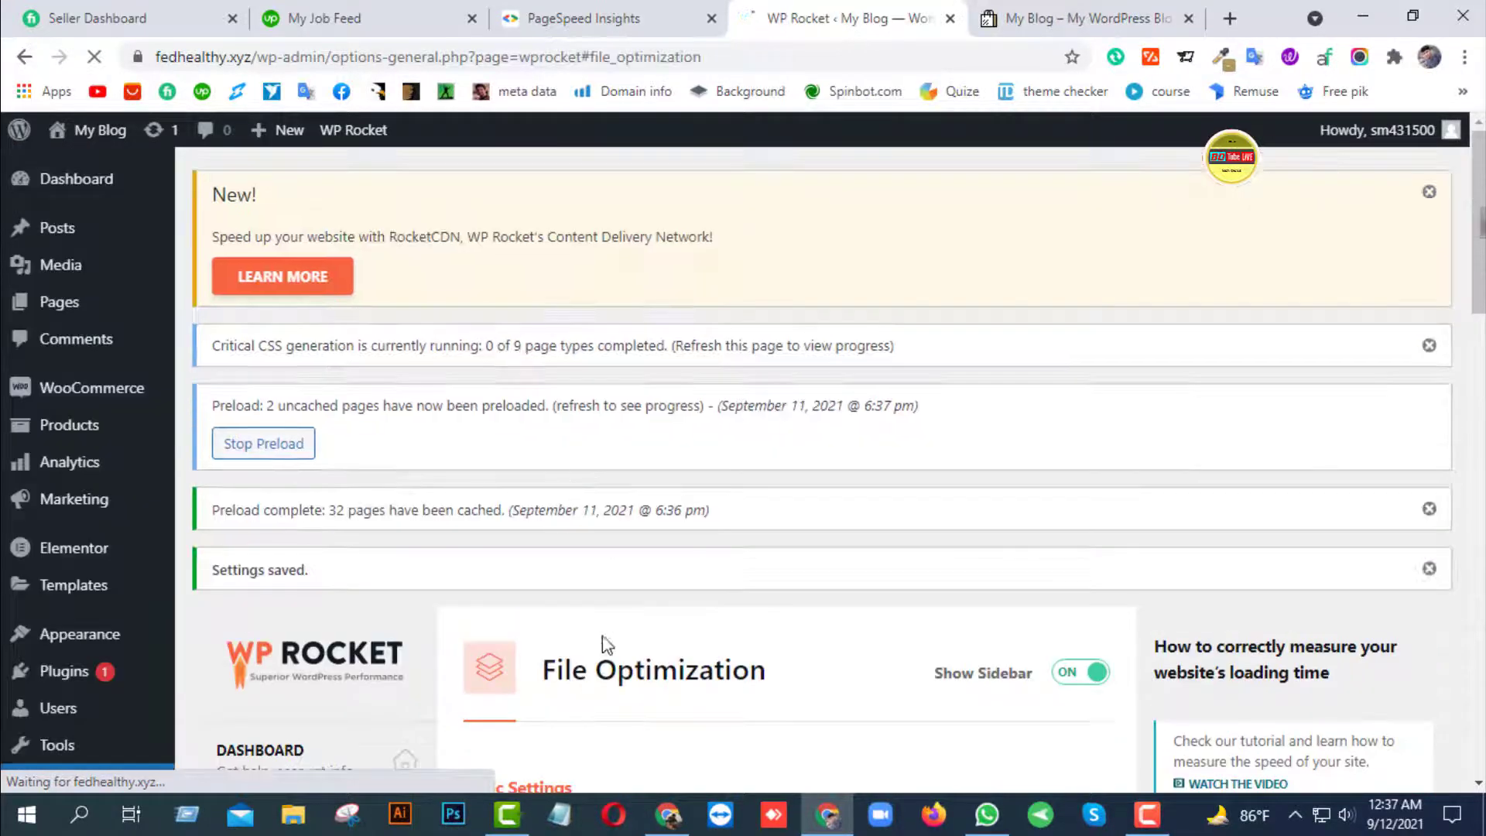
Reload the fedhealthy.xyz front page and check how it displays with the saved optimizations
{"action": "left_click", "coordinate": [1057, 17]}
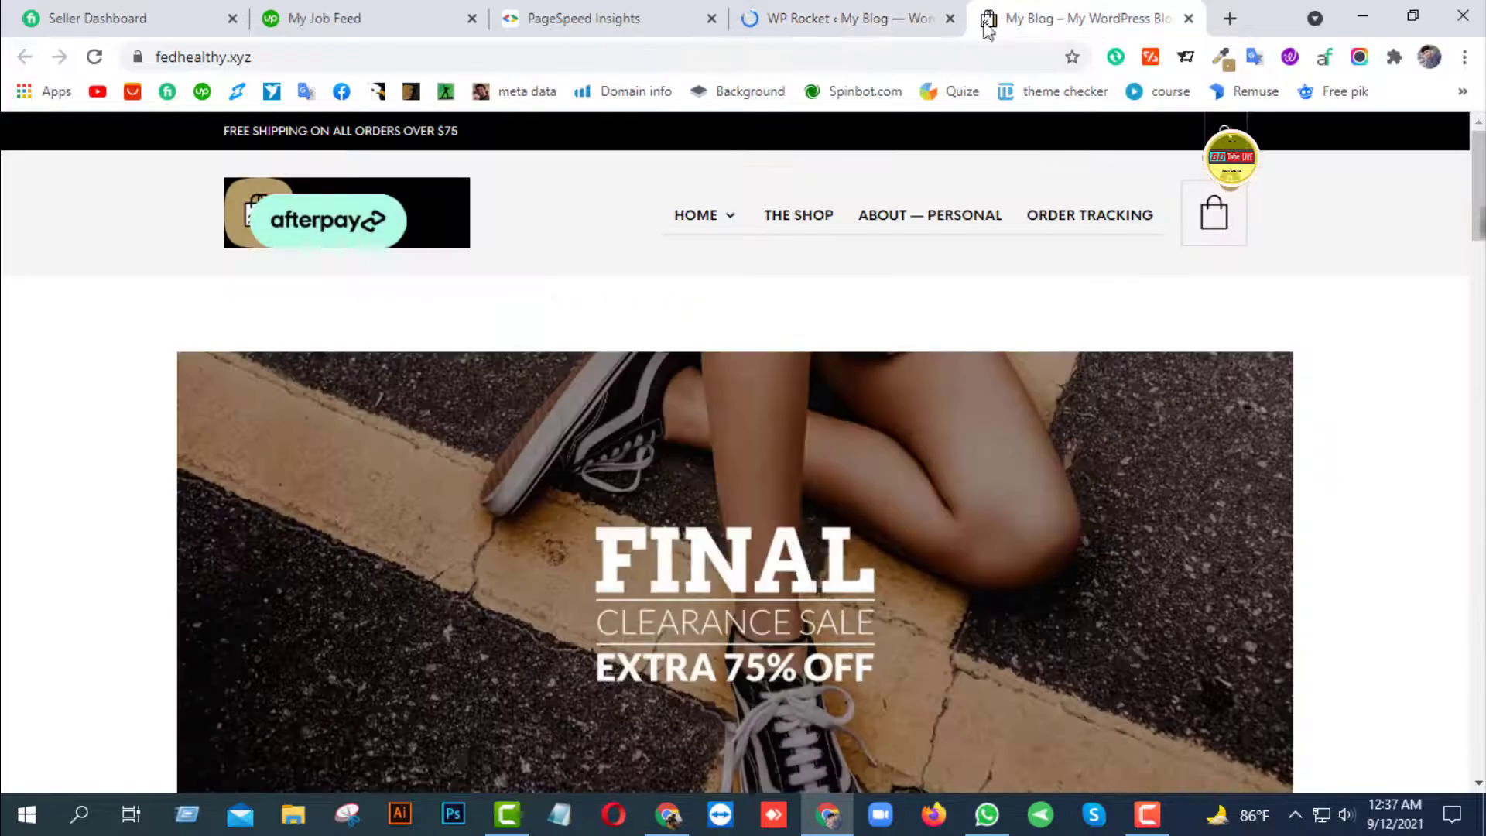
{"action": "left_click", "coordinate": [94, 56]}
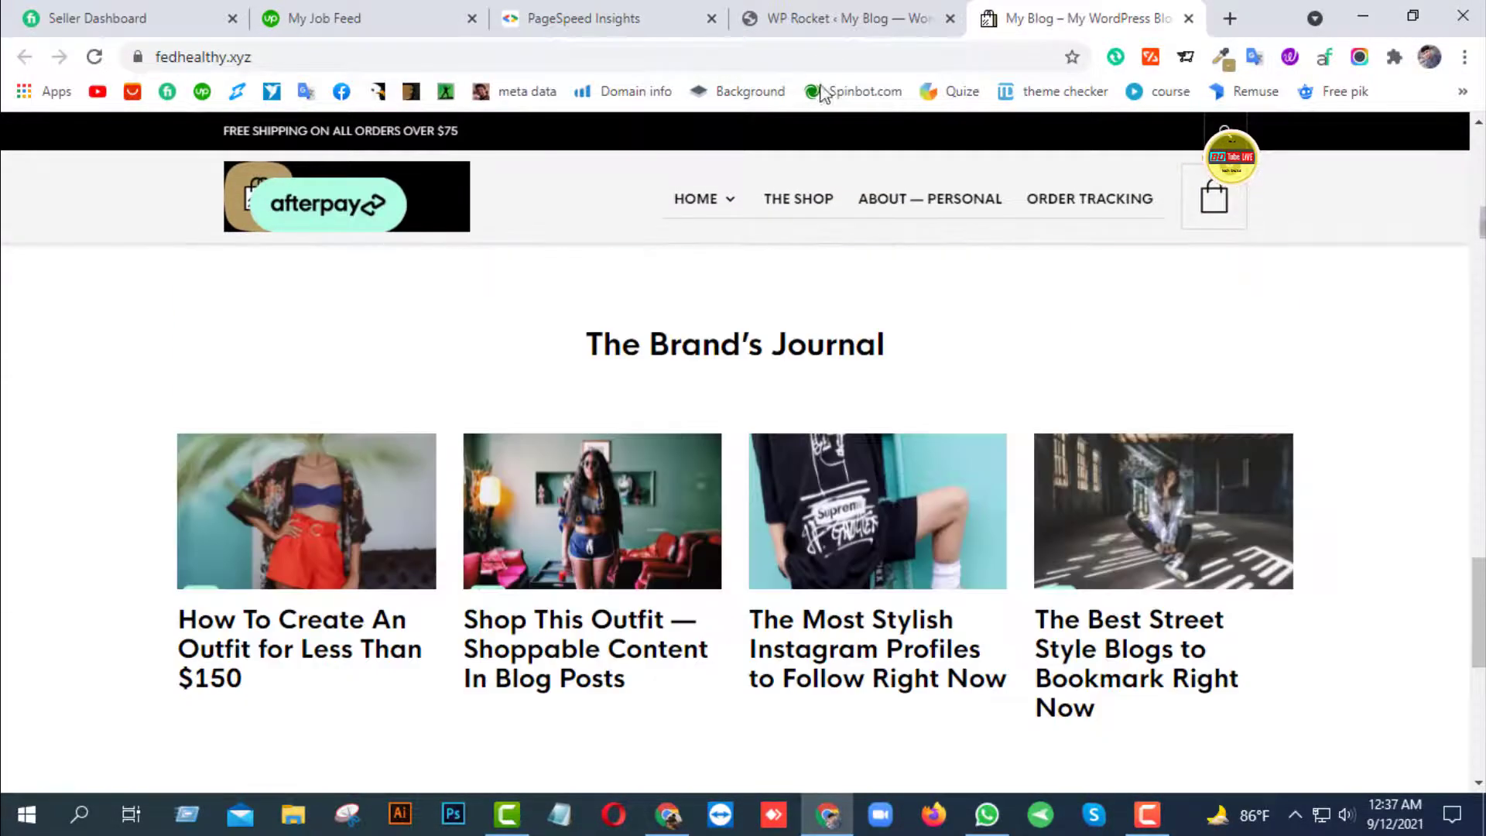
Return to WP Rocket's File Optimization settings, enable Remove jQuery Migrate and activate Minify JavaScript files
{"action": "left_click", "coordinate": [819, 23]}
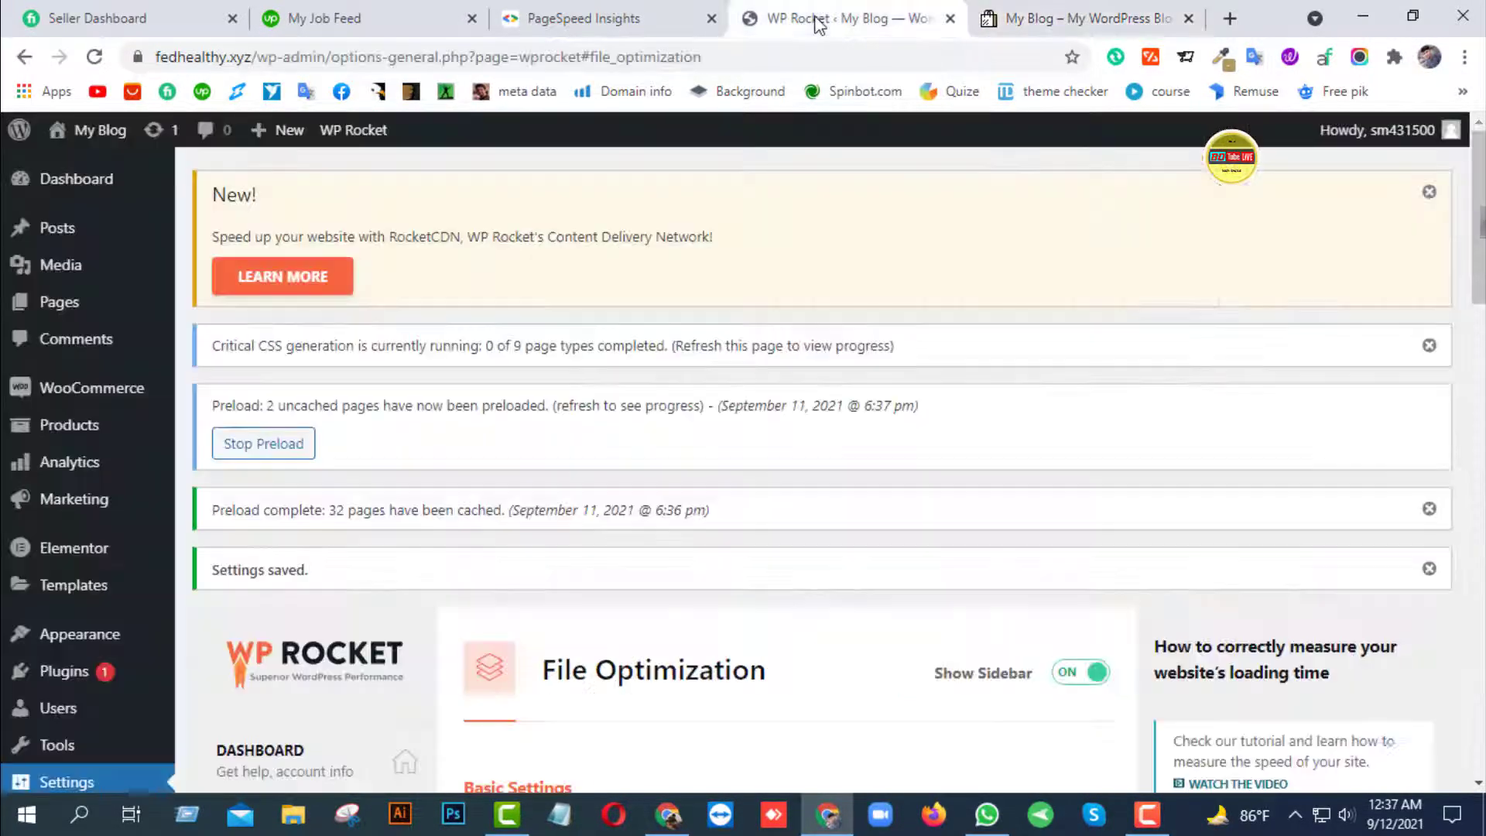
{"action": "scroll", "coordinate": [455, 501], "scroll_direction": "down", "scroll_amount": 6}
{"action": "scroll", "coordinate": [457, 498], "scroll_direction": "down", "scroll_amount": 14}
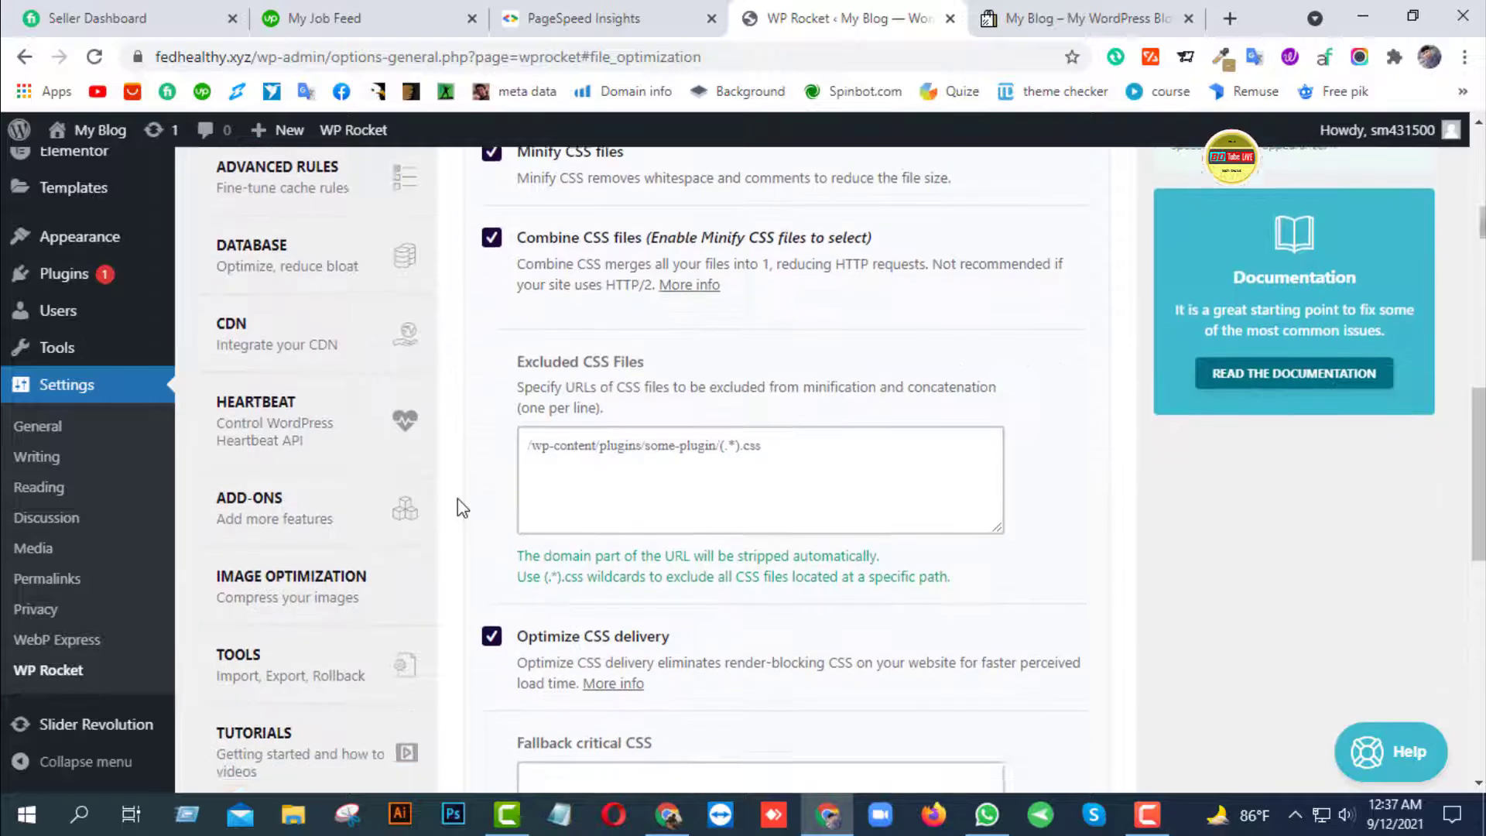
{"action": "scroll", "coordinate": [535, 488], "scroll_direction": "down", "scroll_amount": 3}
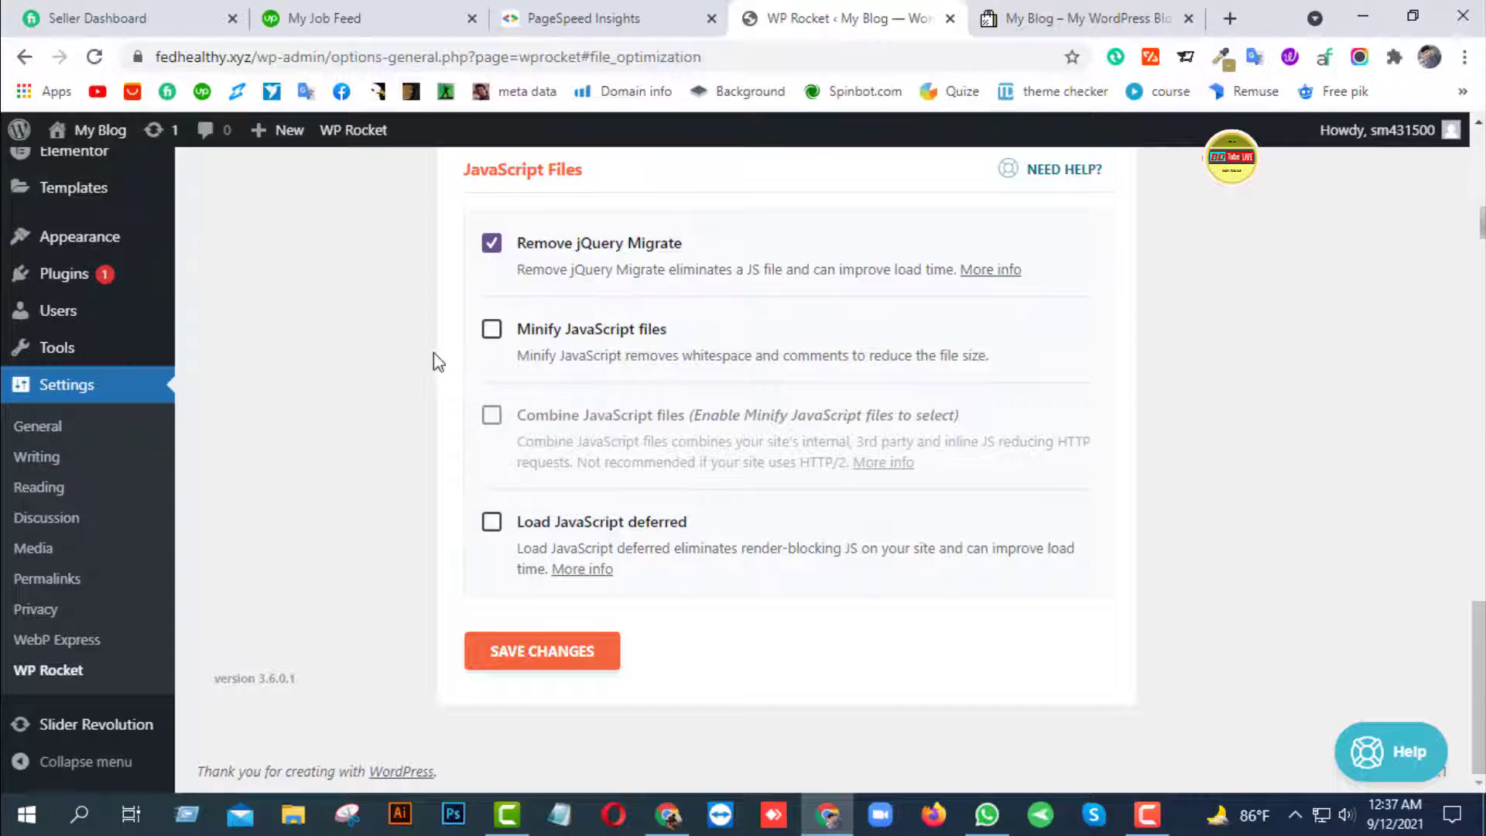
{"action": "left_click", "coordinate": [492, 331]}
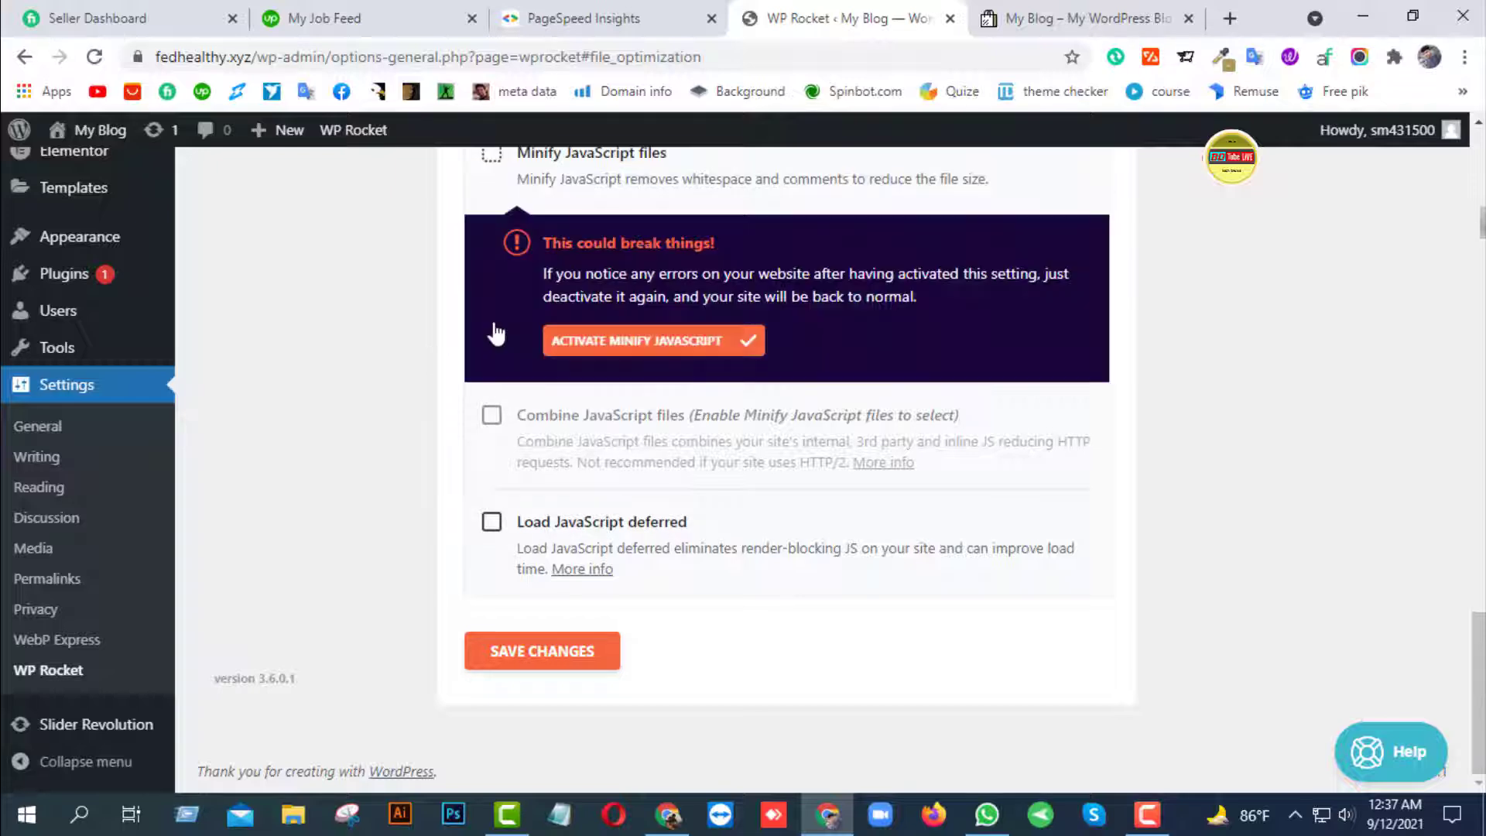
{"action": "left_click", "coordinate": [627, 337]}
Activate Combine JavaScript files, enable Load JavaScript deferred and save the File Optimization changes
{"action": "scroll", "coordinate": [636, 354], "scroll_direction": "up", "scroll_amount": 3}
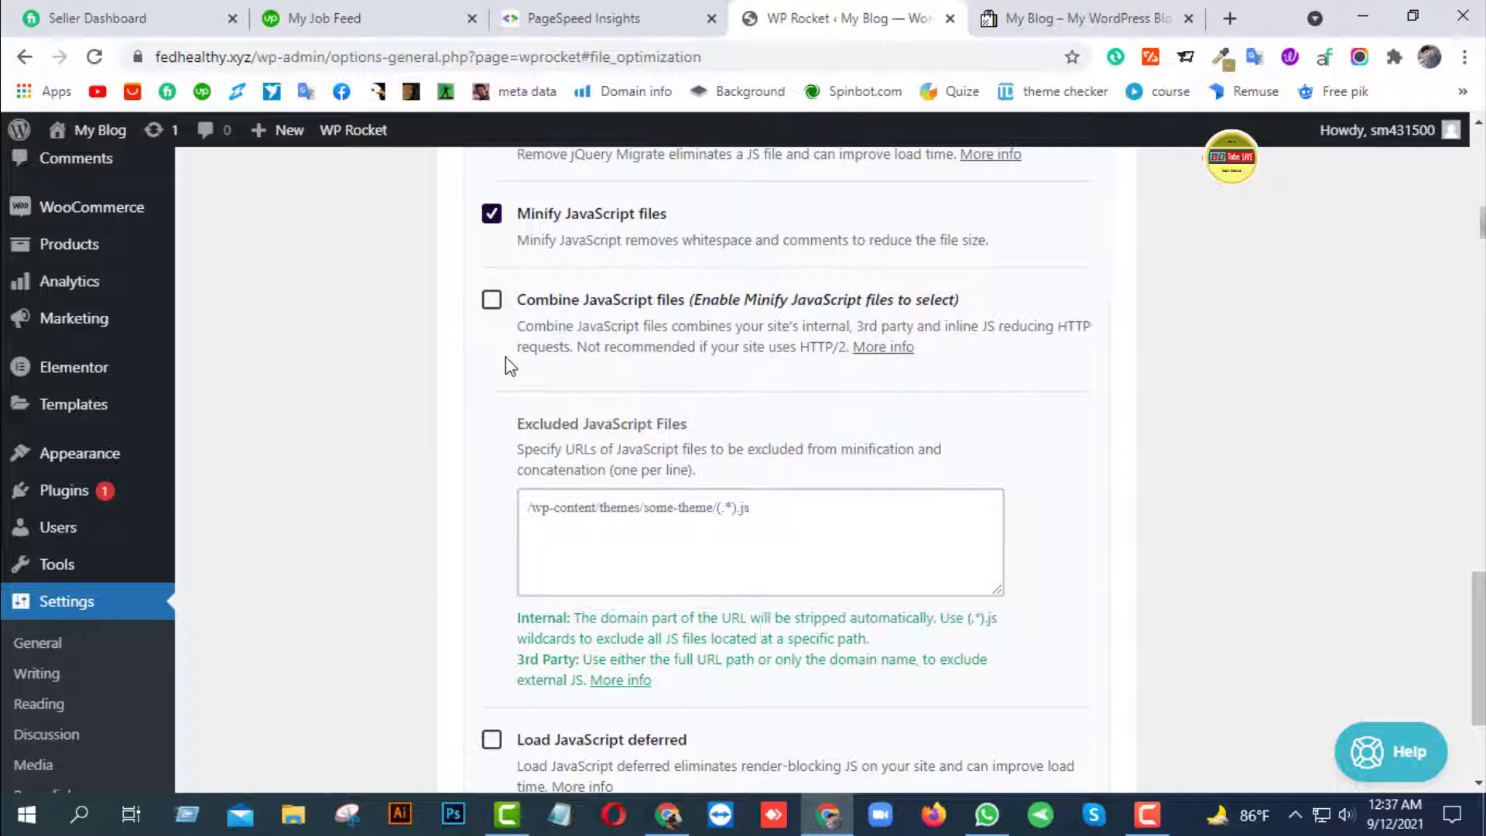
{"action": "left_click", "coordinate": [490, 308]}
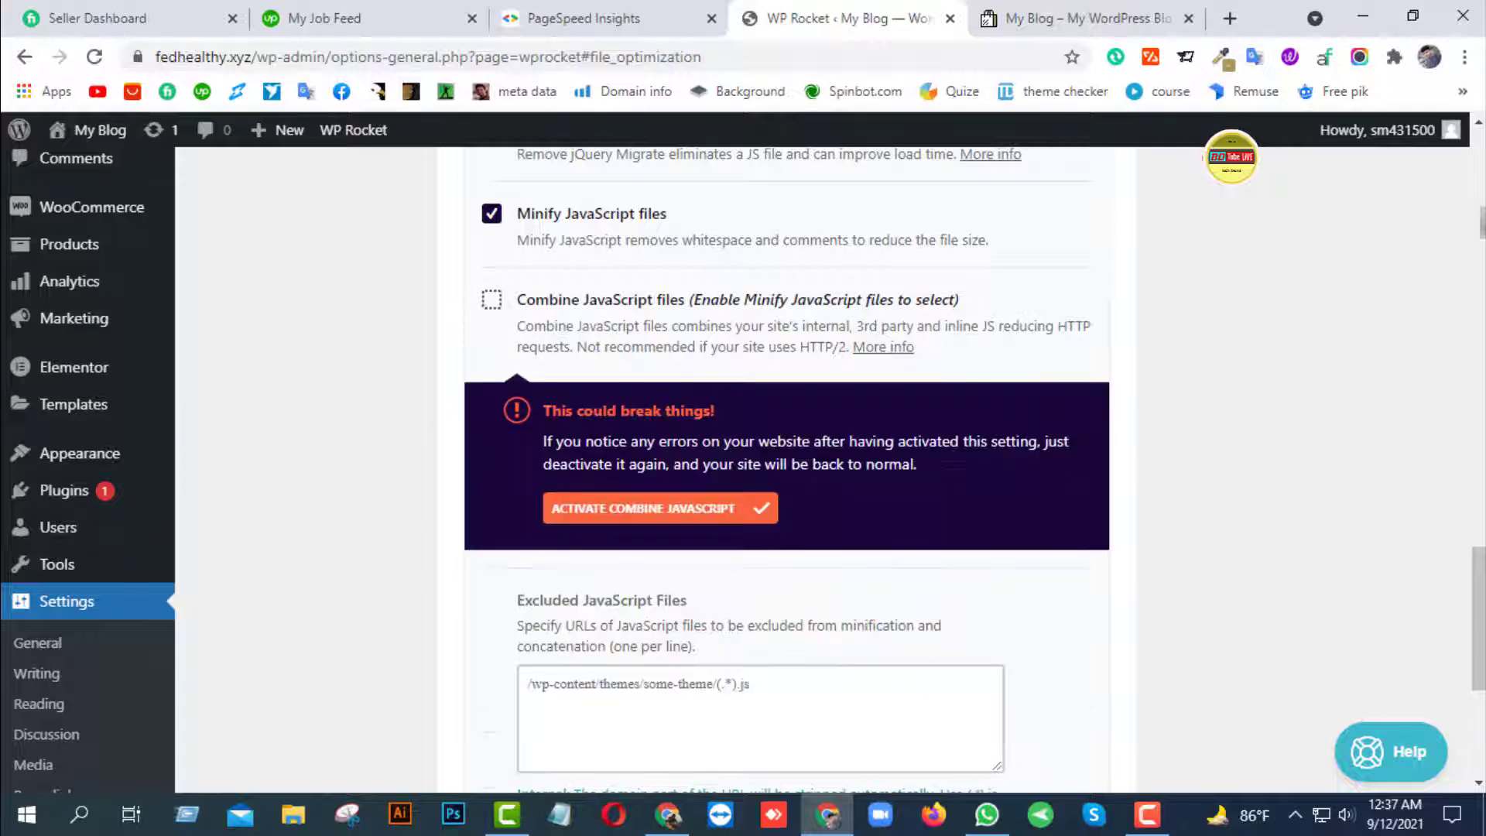
{"action": "left_click", "coordinate": [617, 509]}
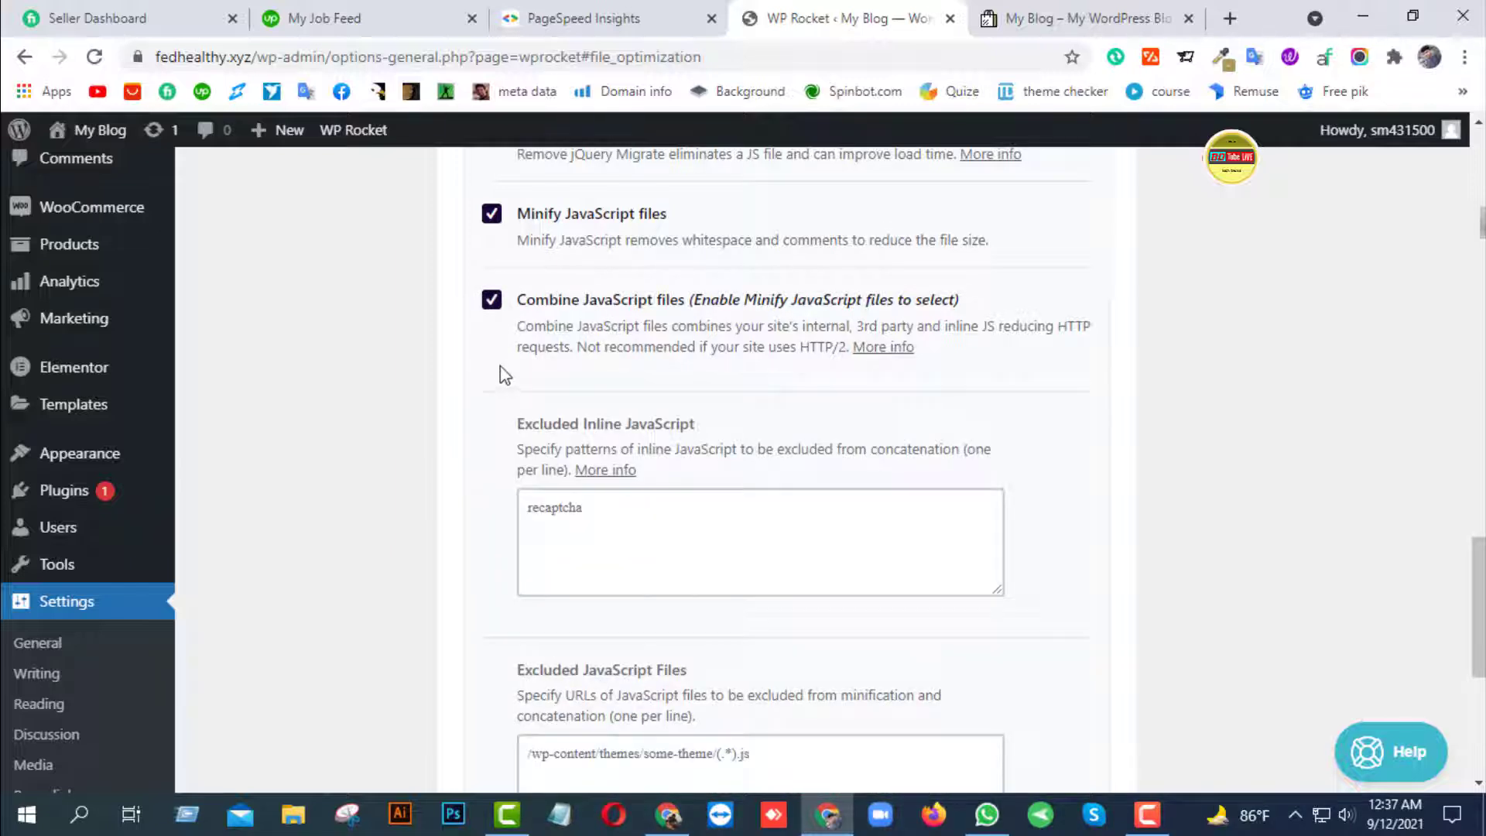
{"action": "scroll", "coordinate": [498, 393], "scroll_direction": "down", "scroll_amount": 6}
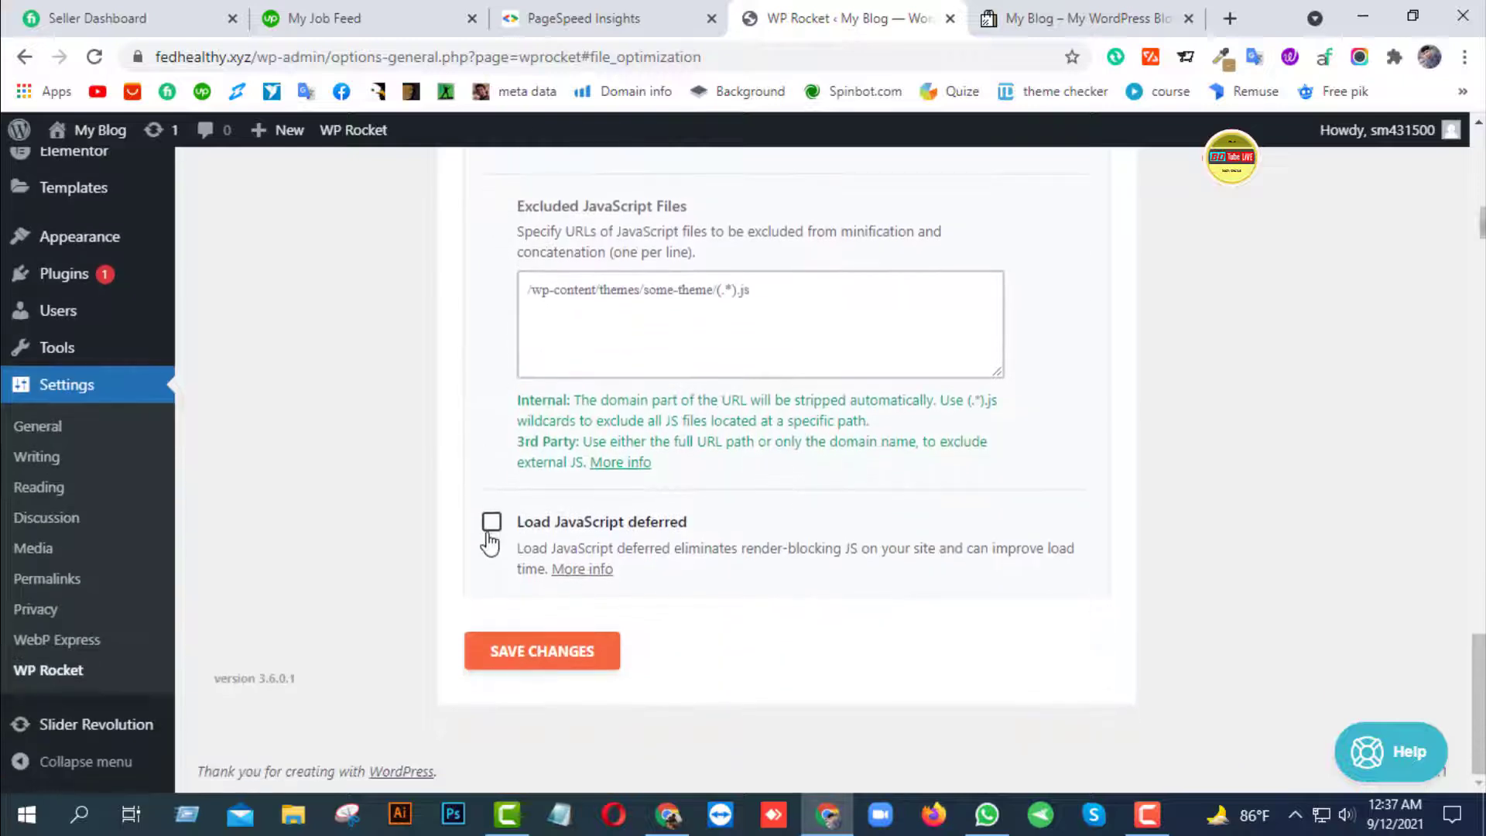
{"action": "left_click", "coordinate": [491, 530]}
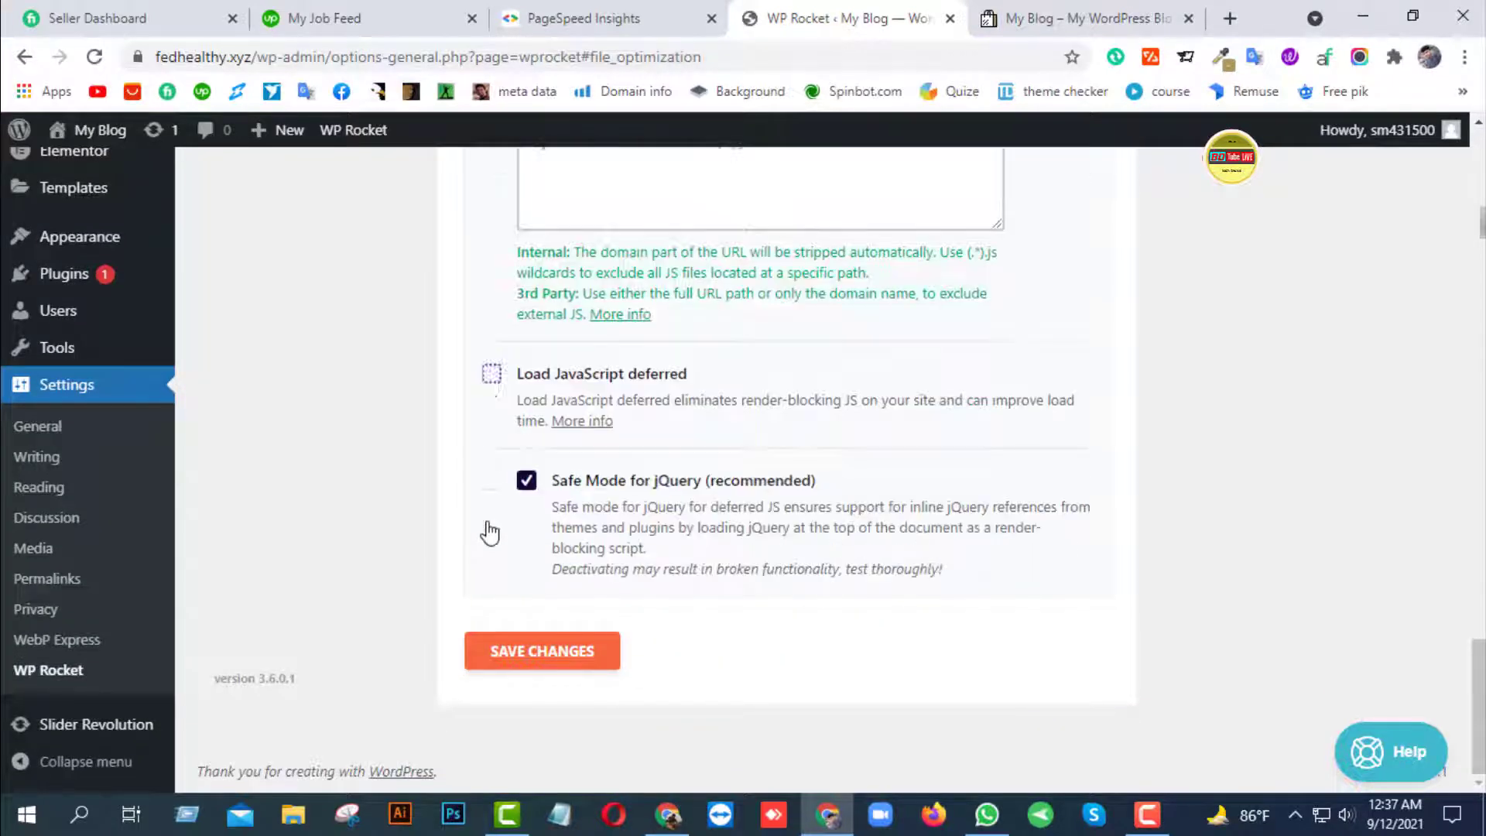
{"action": "left_click", "coordinate": [530, 650]}
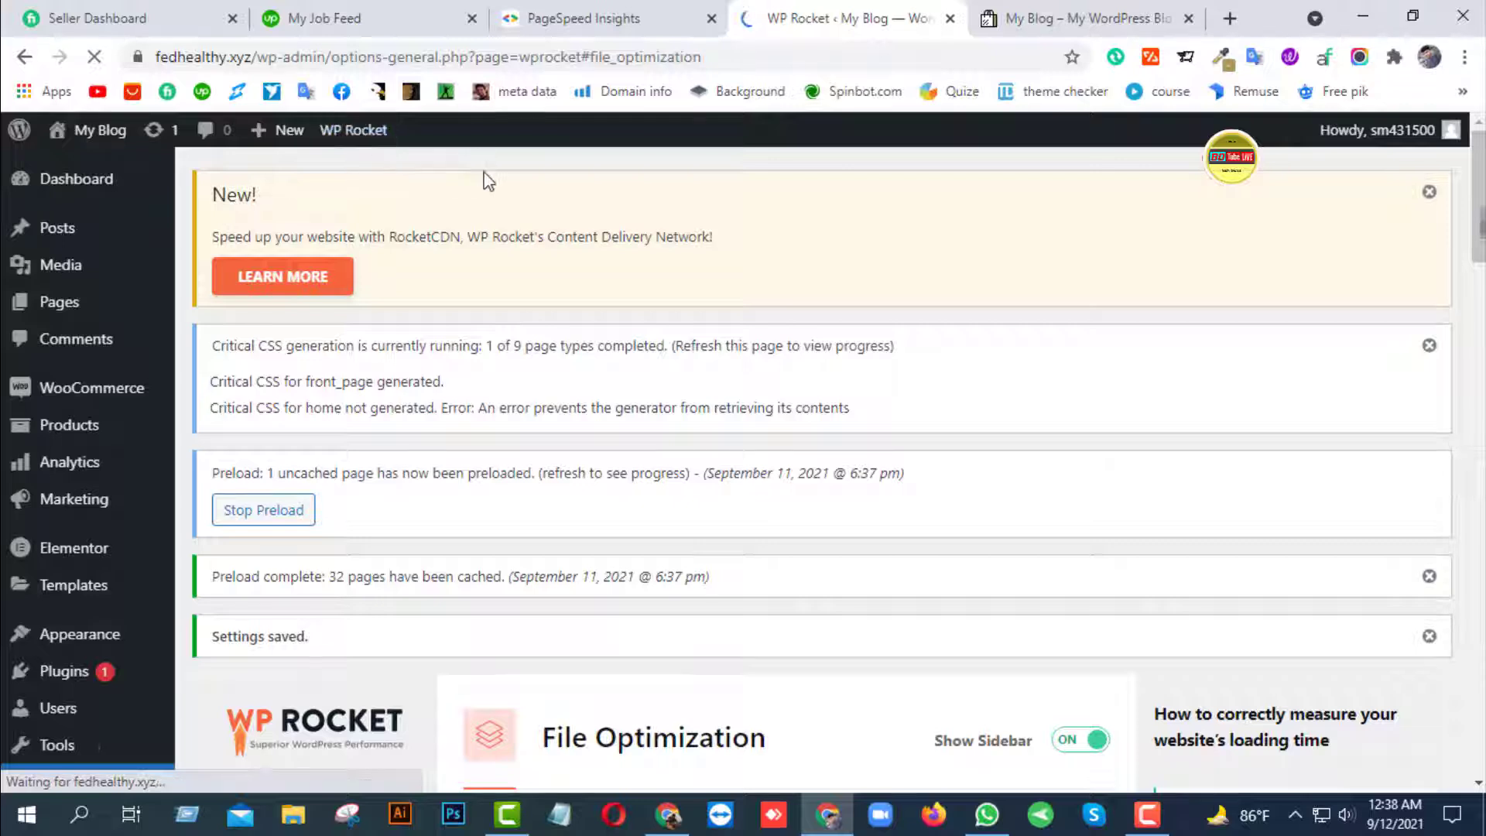
Clear WP Rocket's cache and check how the fedhealthy.xyz front page displays from header to footer
{"action": "mouse_move", "coordinate": [372, 142]}
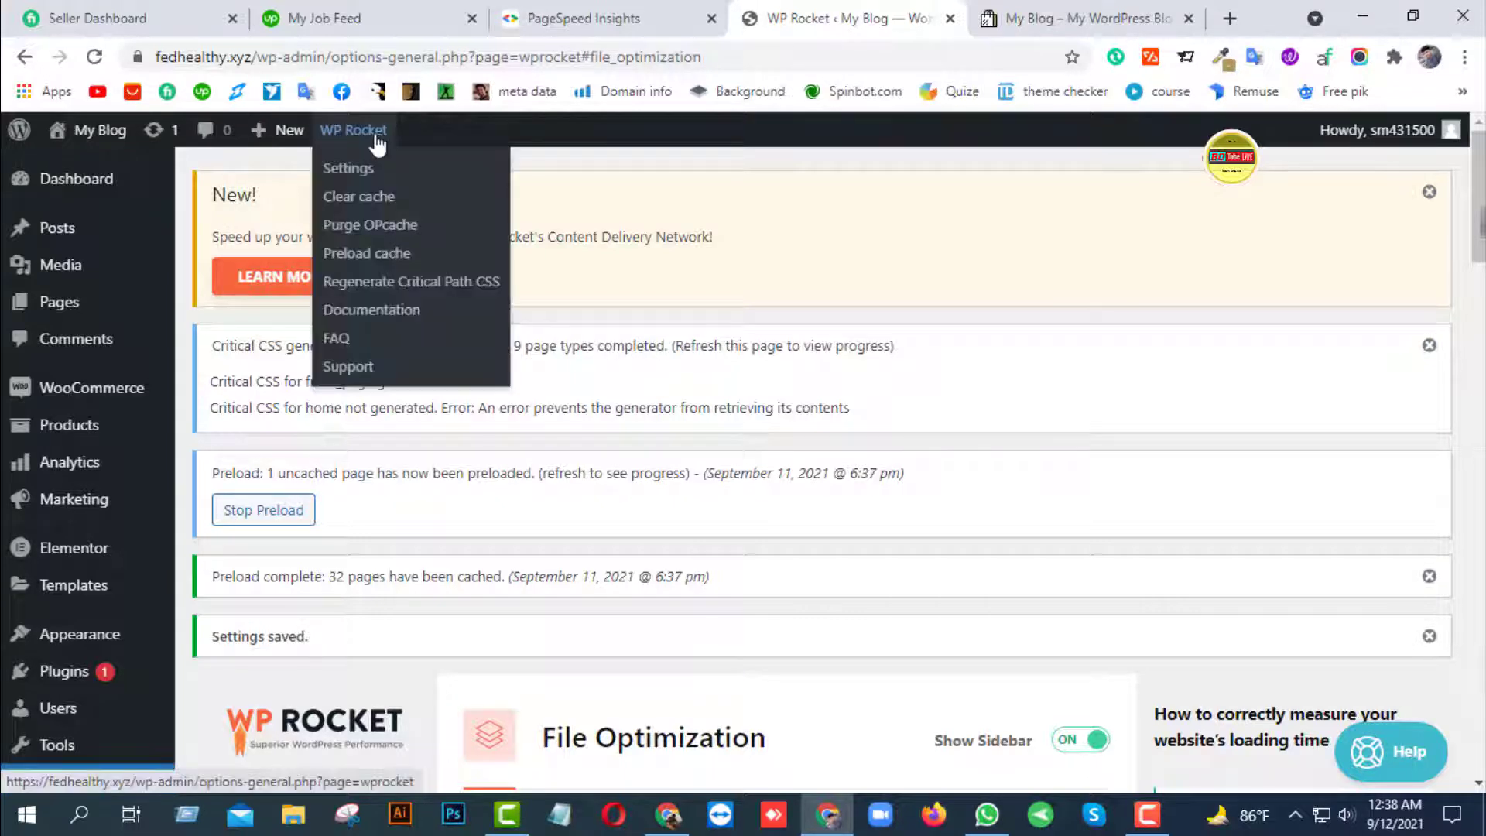
{"action": "left_click", "coordinate": [381, 199]}
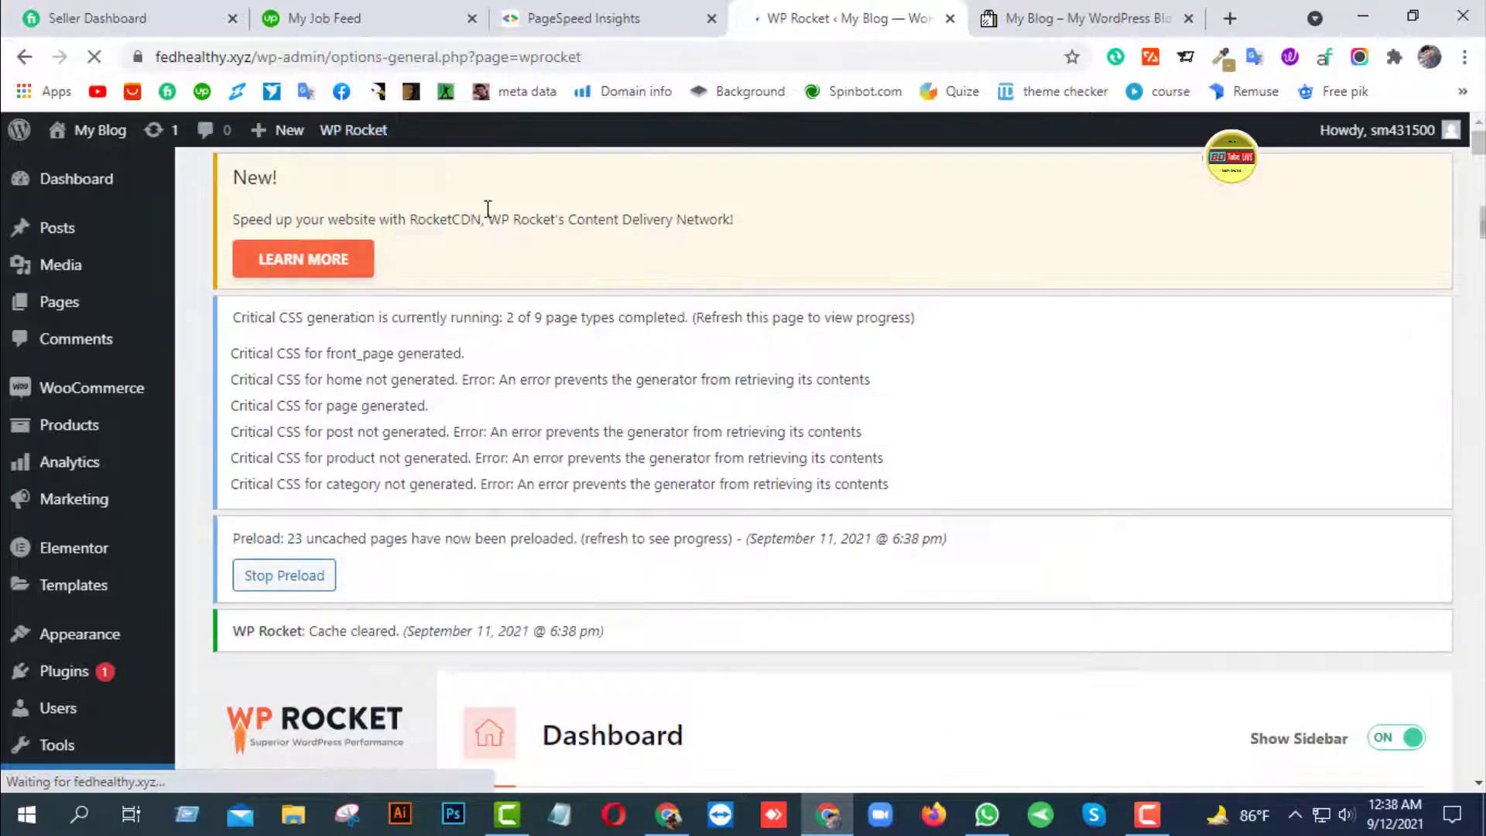
{"action": "left_click", "coordinate": [1029, 18]}
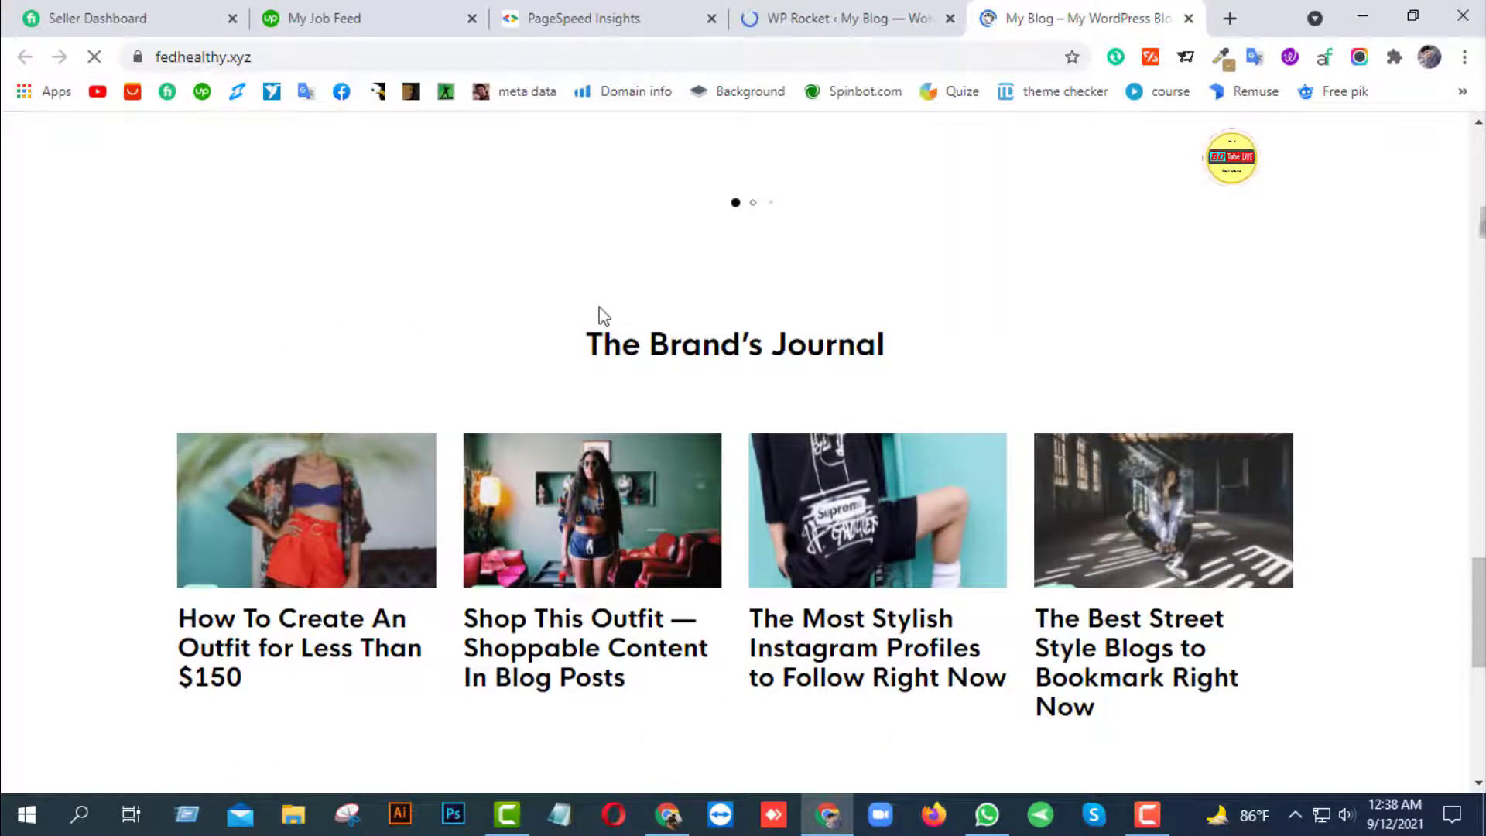
{"action": "scroll", "coordinate": [604, 316], "scroll_direction": "up", "scroll_amount": 15}
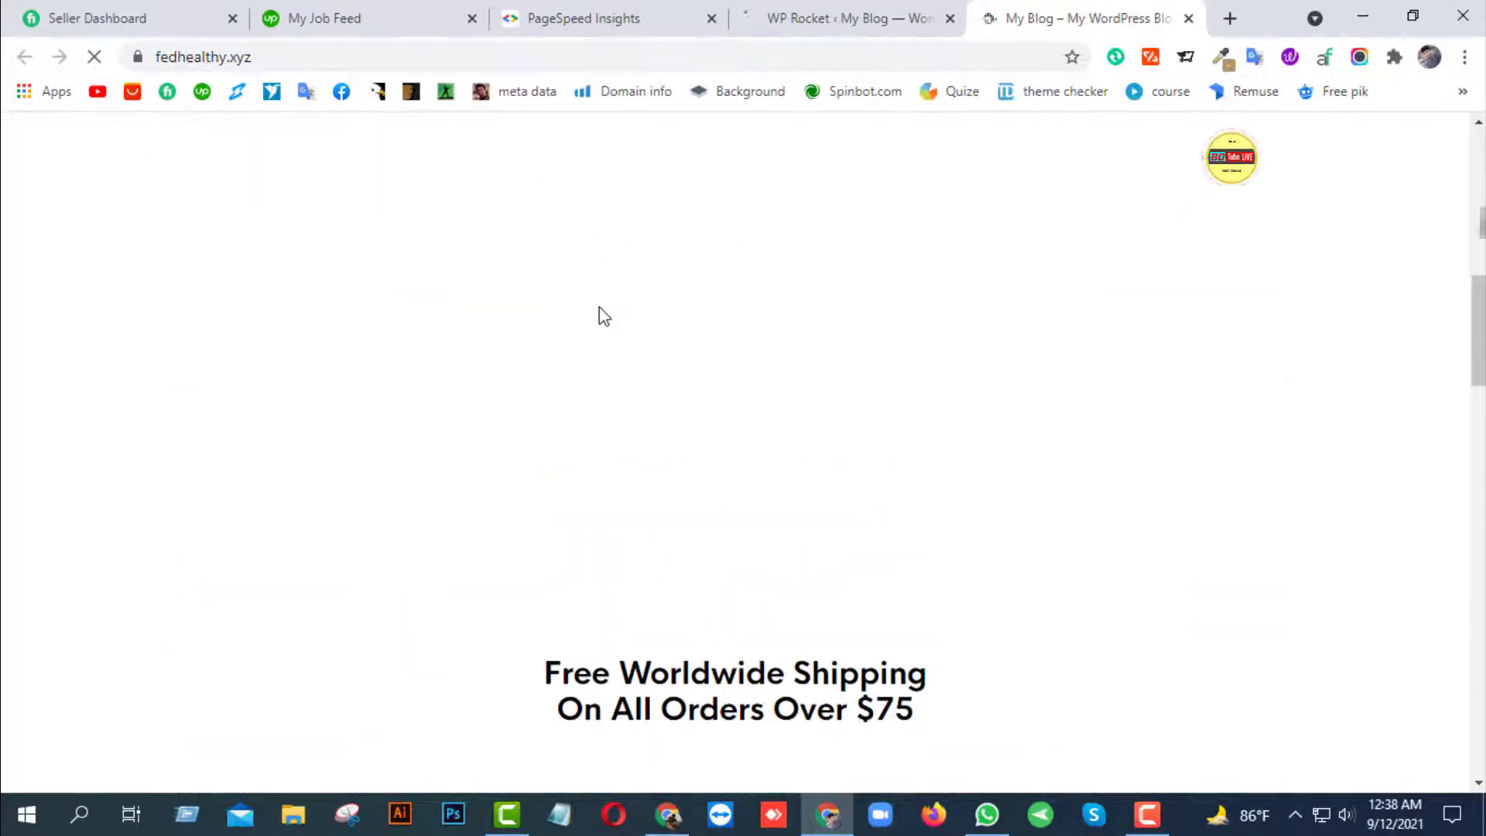
{"action": "scroll", "coordinate": [603, 316], "scroll_direction": "up", "scroll_amount": 10}
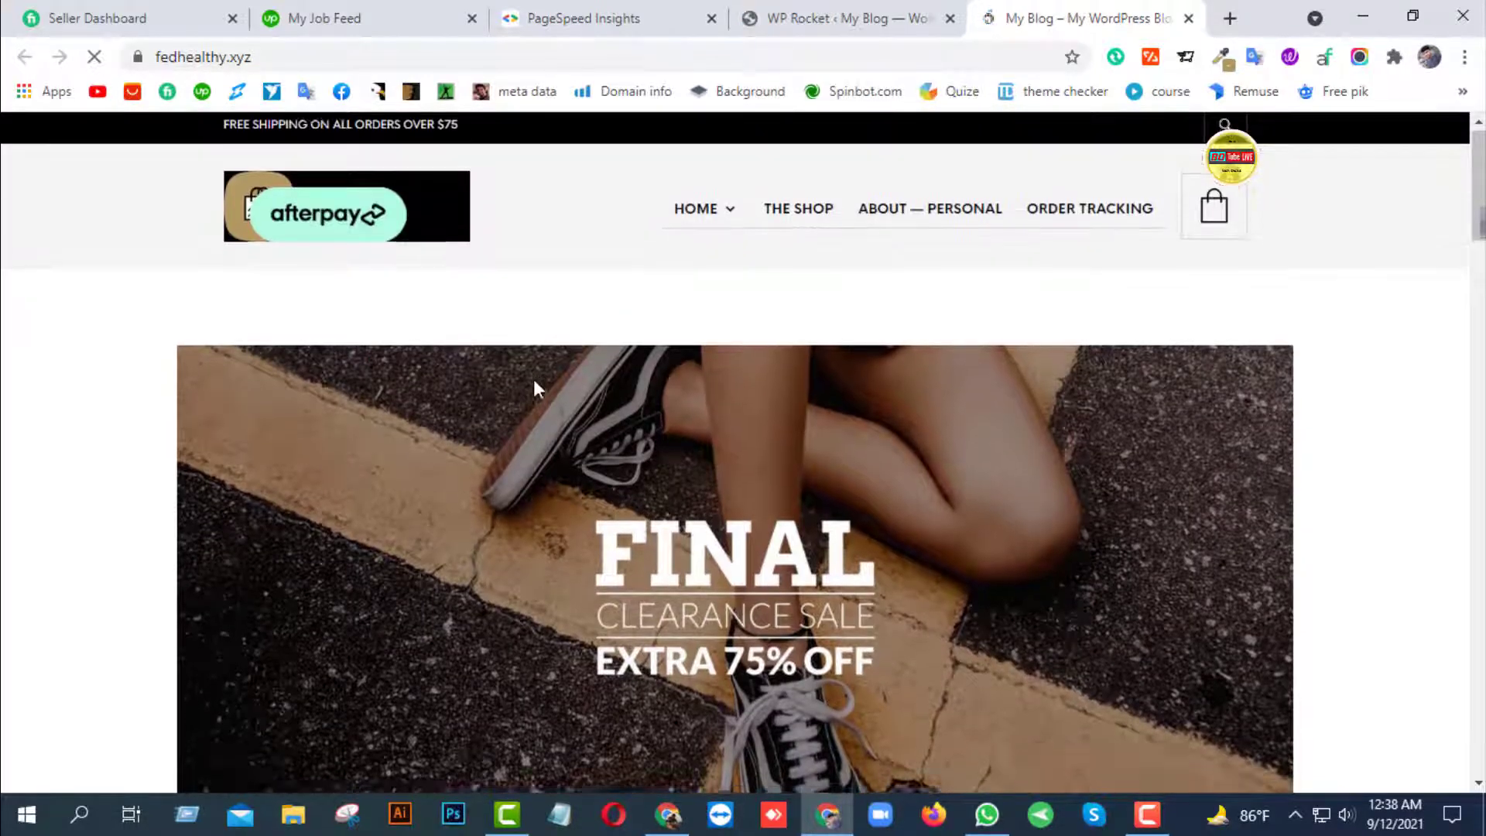
{"action": "scroll", "coordinate": [534, 387], "scroll_direction": "down", "scroll_amount": 5}
{"action": "scroll", "coordinate": [534, 390], "scroll_direction": "down", "scroll_amount": 15}
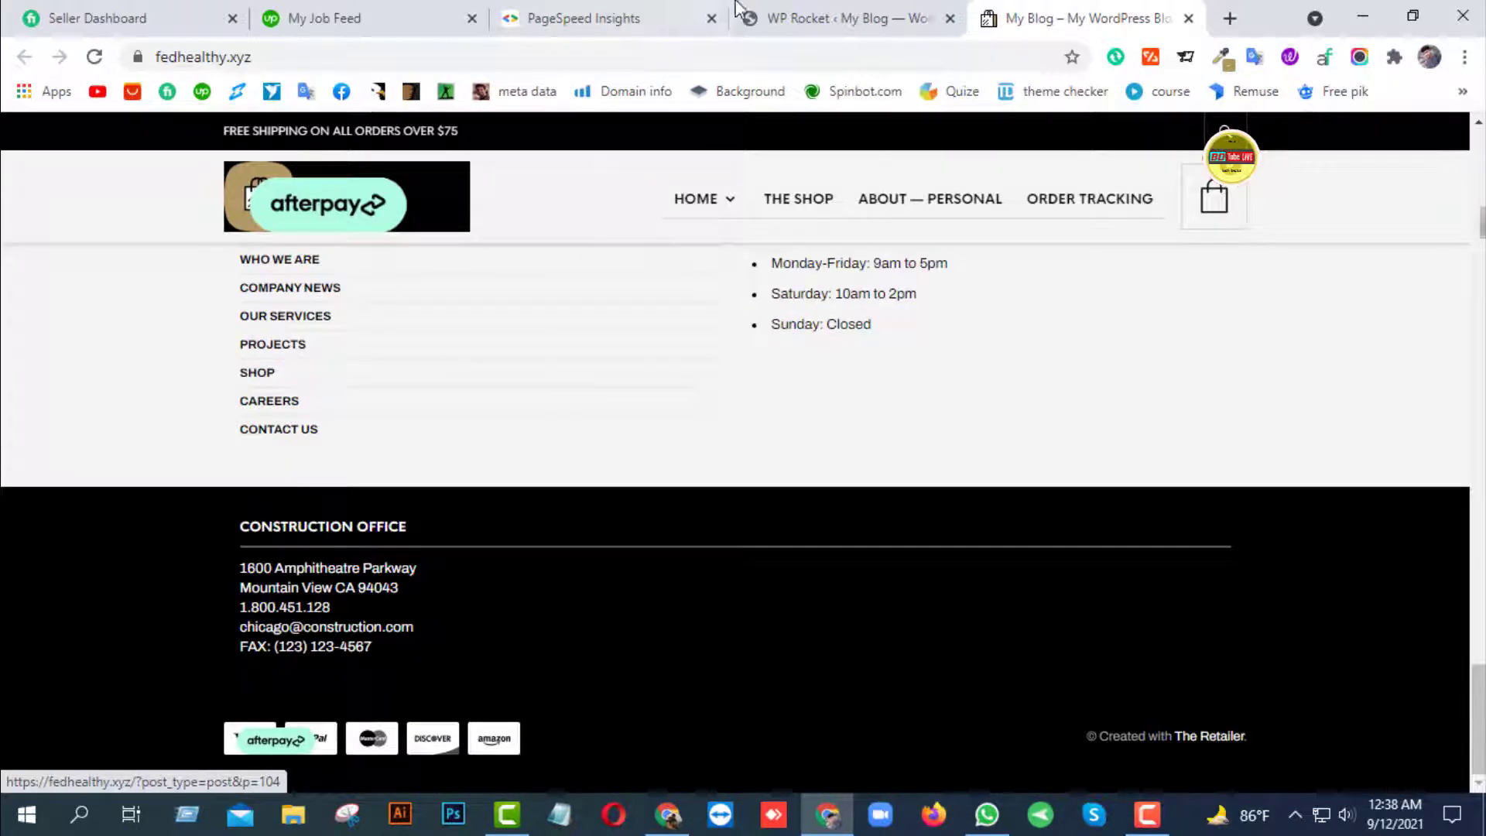
Return to WP Rocket and examine its Media settings for LazyLoad, emoji, embeds and WebP compatibility
{"action": "left_click", "coordinate": [739, 10]}
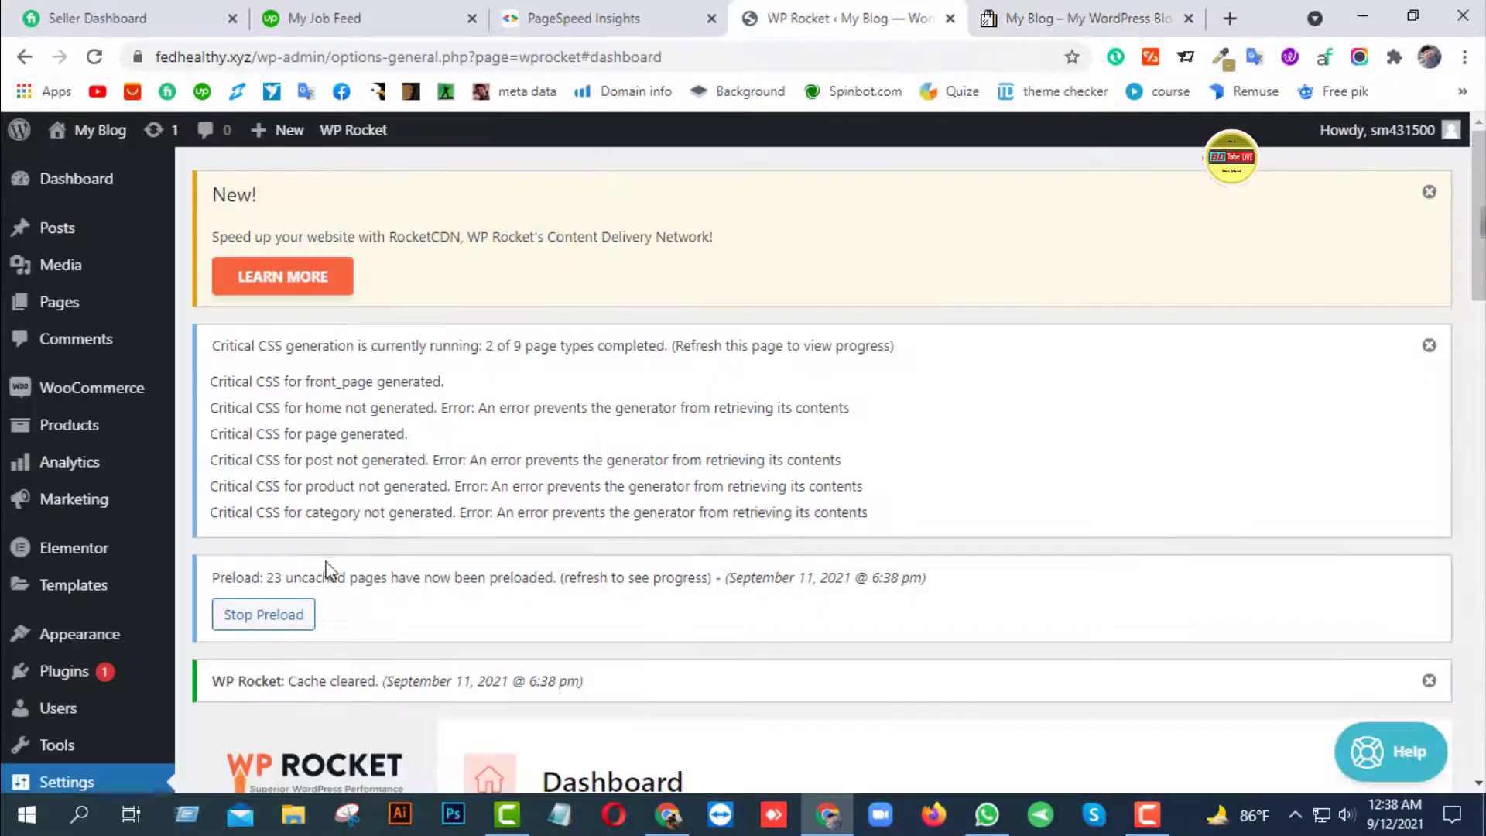
{"action": "scroll", "coordinate": [325, 570], "scroll_direction": "down", "scroll_amount": 10}
{"action": "scroll", "coordinate": [553, 374], "scroll_direction": "up", "scroll_amount": 7}
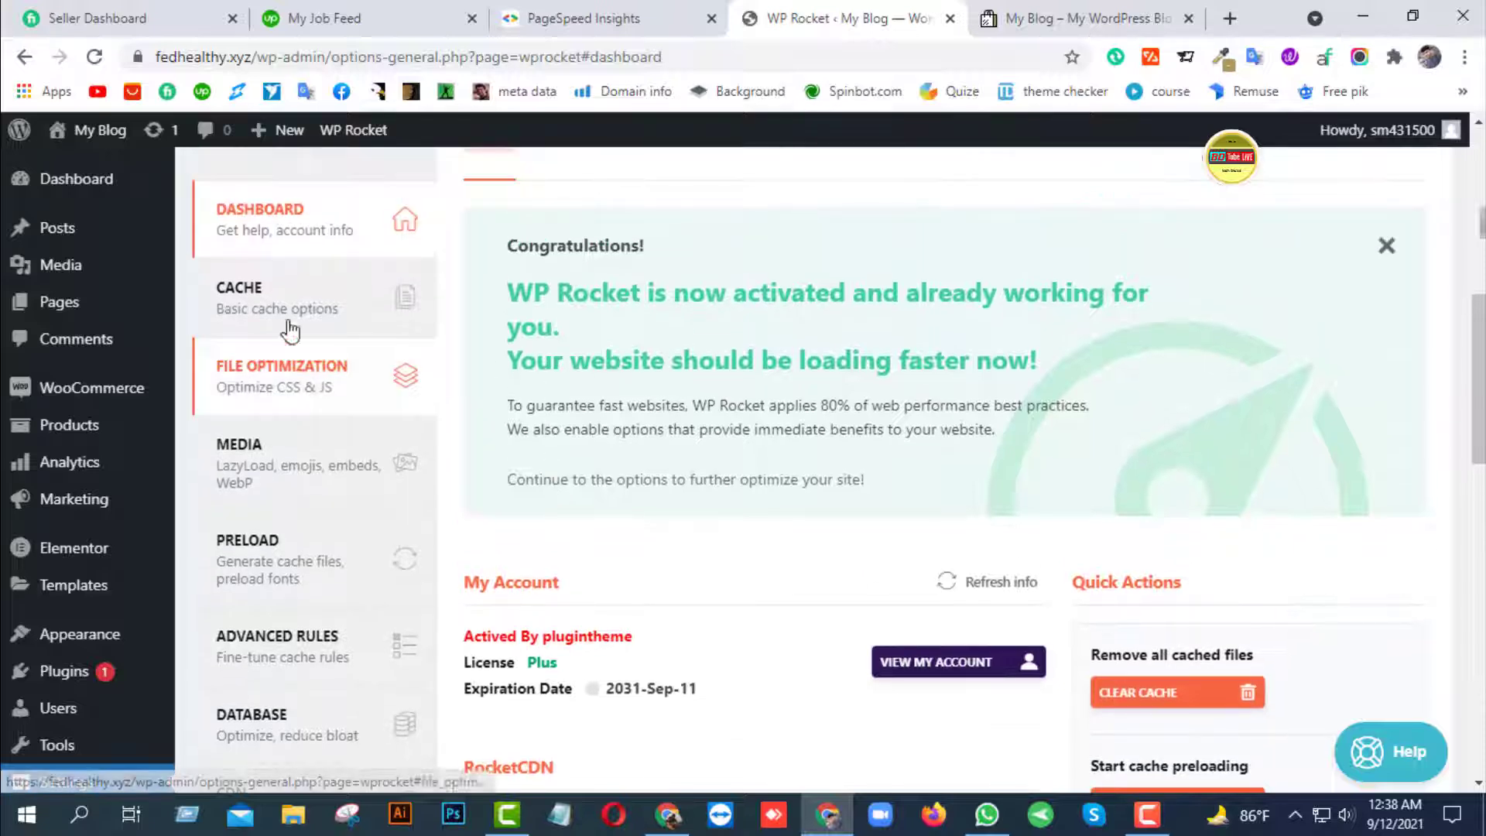
{"action": "left_click", "coordinate": [285, 373]}
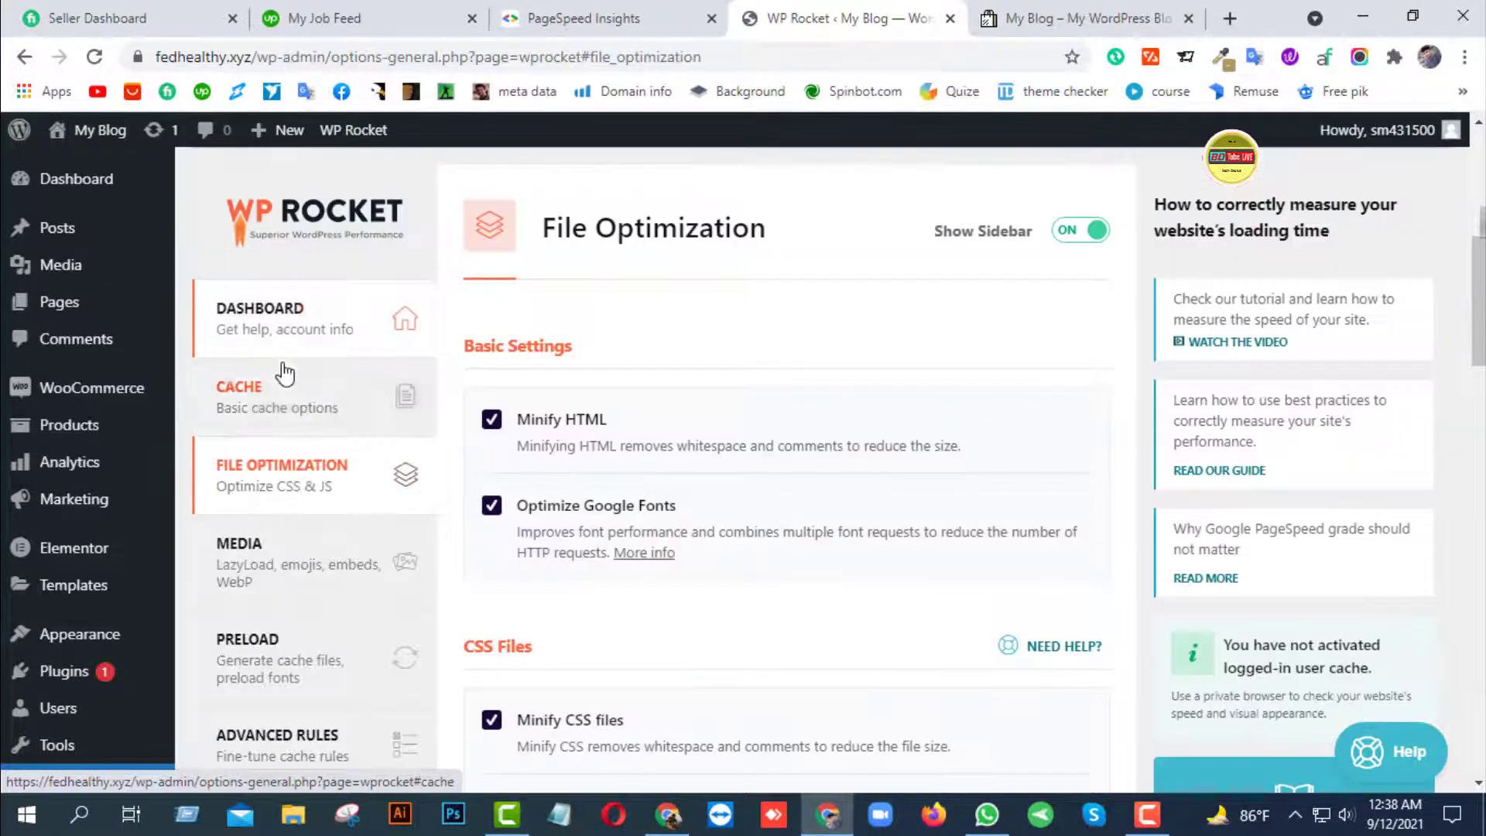
{"action": "scroll", "coordinate": [294, 356], "scroll_direction": "down", "scroll_amount": 3}
{"action": "left_click", "coordinate": [308, 356]}
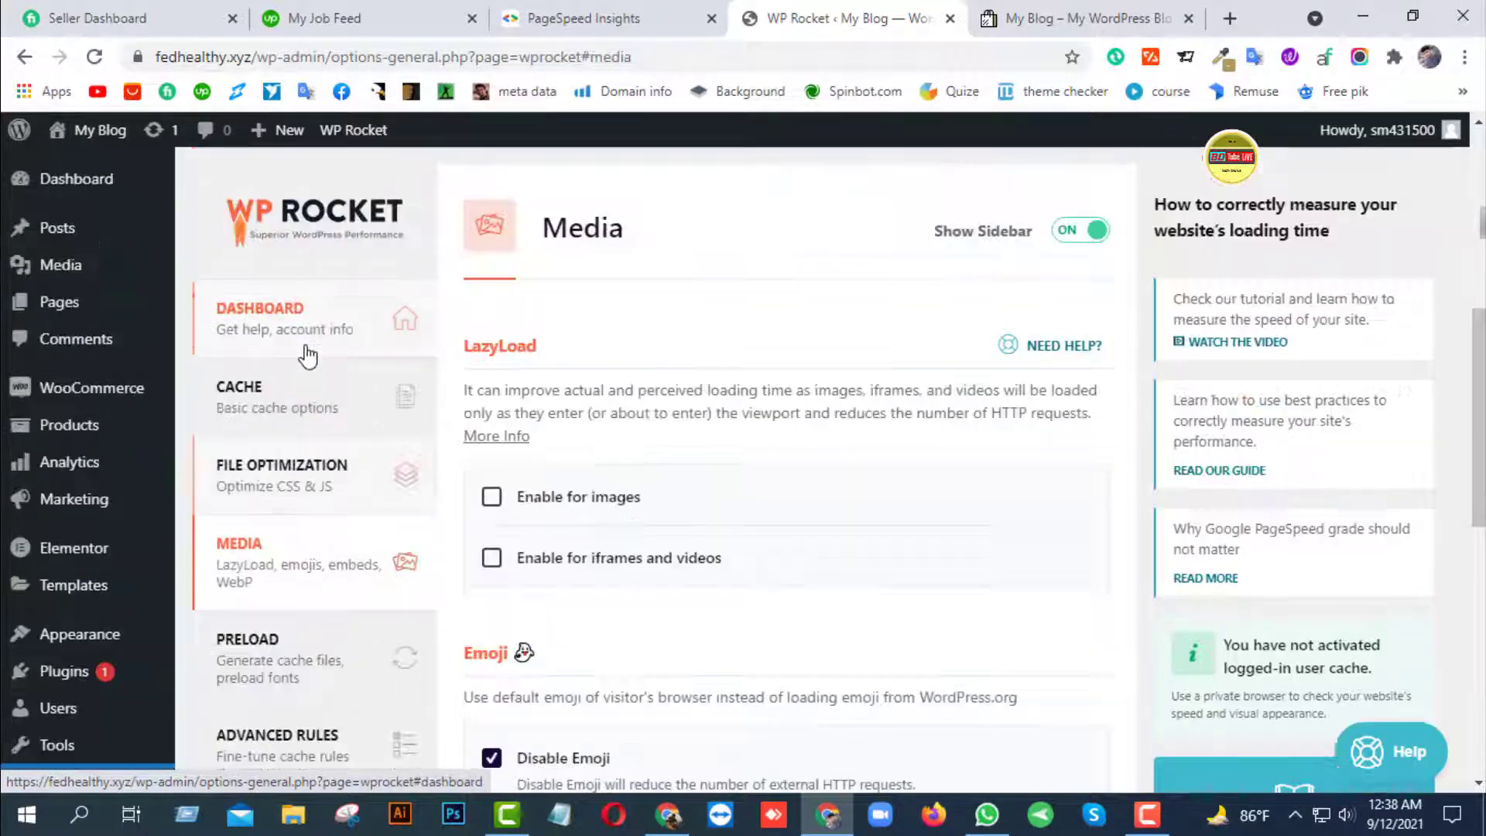
{"action": "scroll", "coordinate": [531, 391], "scroll_direction": "down", "scroll_amount": 2}
{"action": "scroll", "coordinate": [493, 449], "scroll_direction": "down", "scroll_amount": 3}
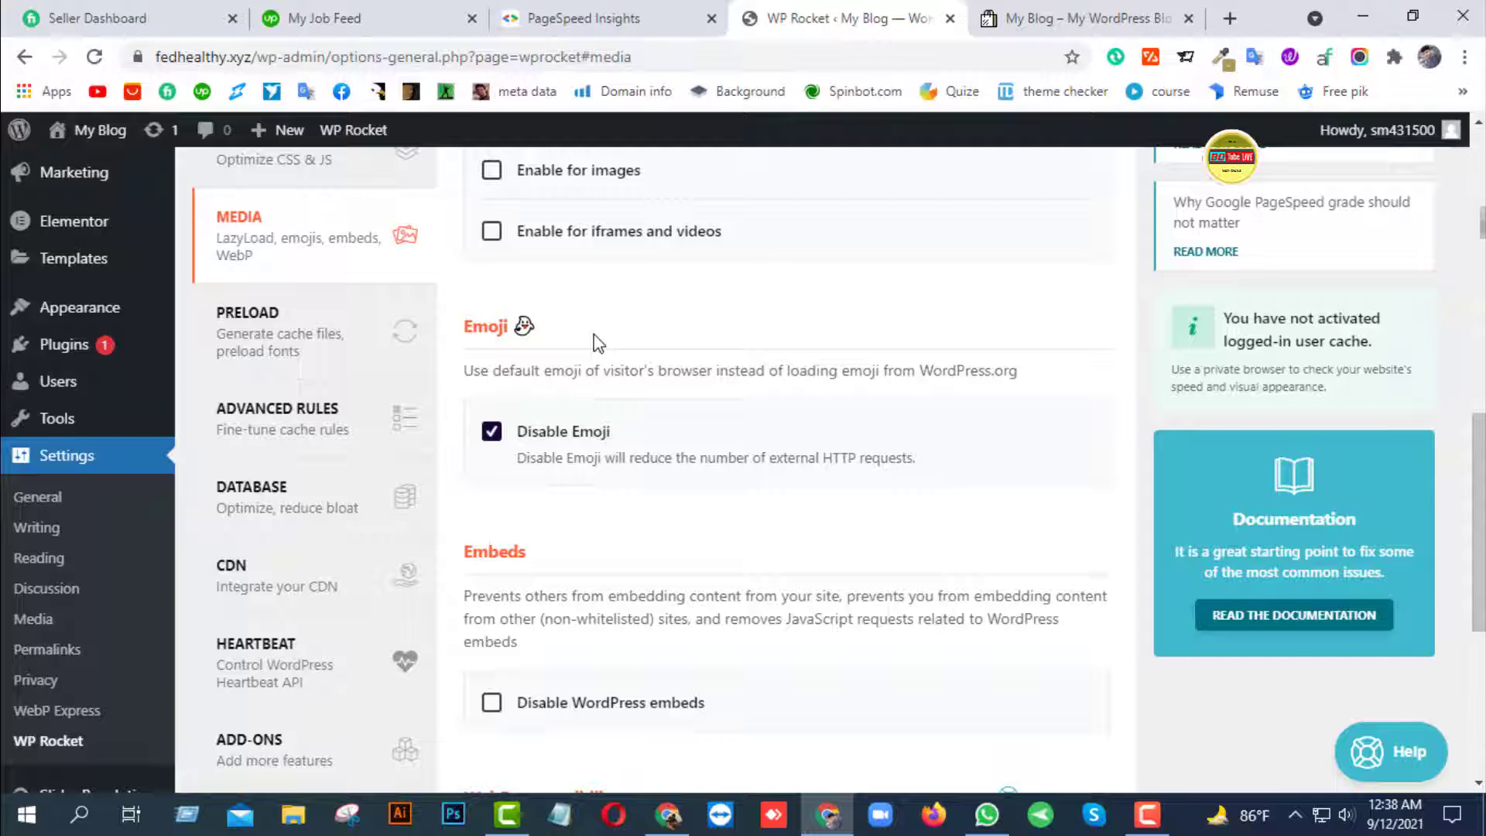
{"action": "scroll", "coordinate": [667, 455], "scroll_direction": "down", "scroll_amount": 6}
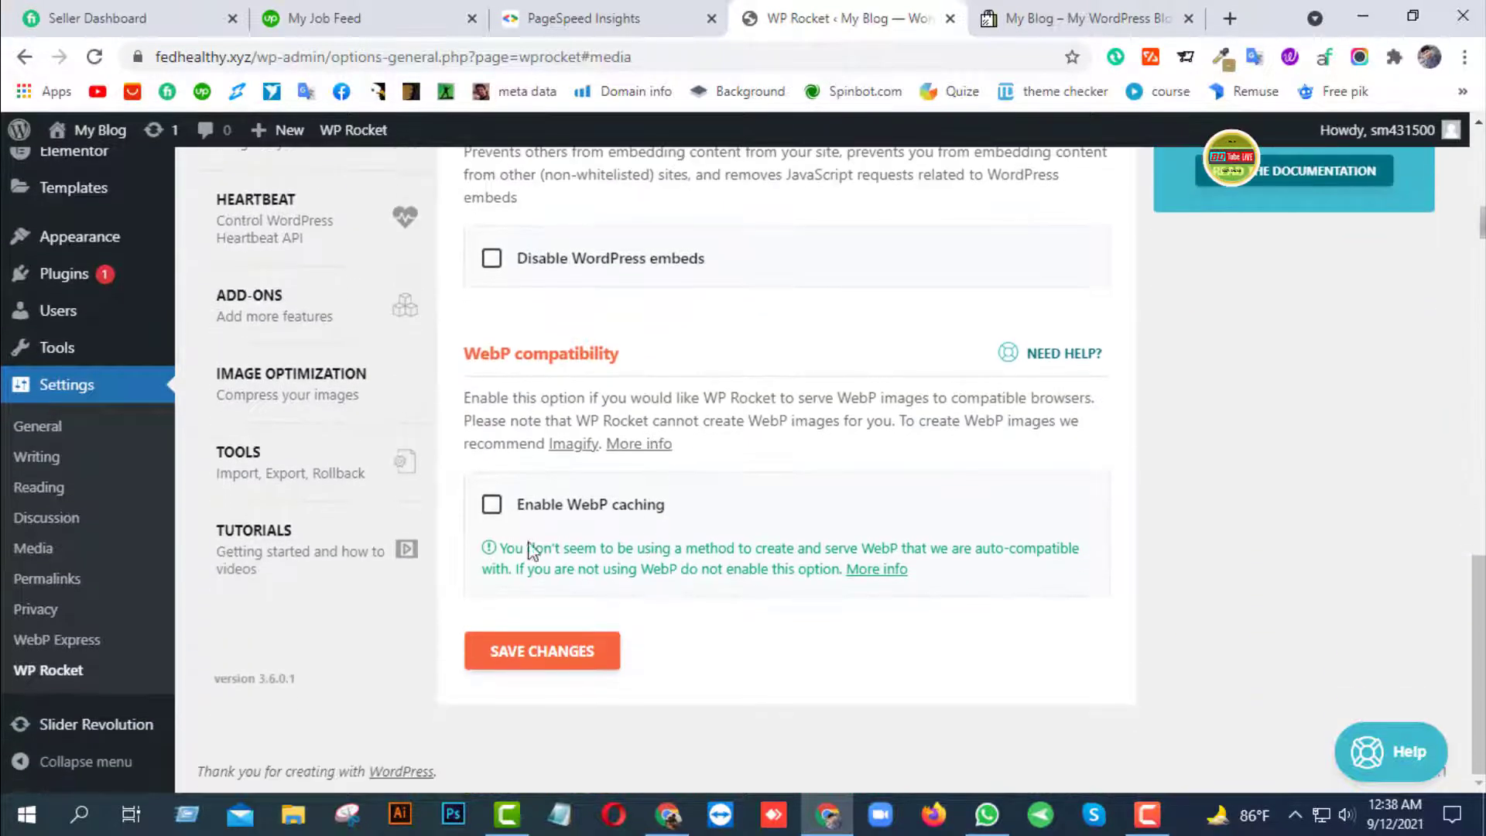
{"action": "scroll", "coordinate": [684, 421], "scroll_direction": "up", "scroll_amount": 6}
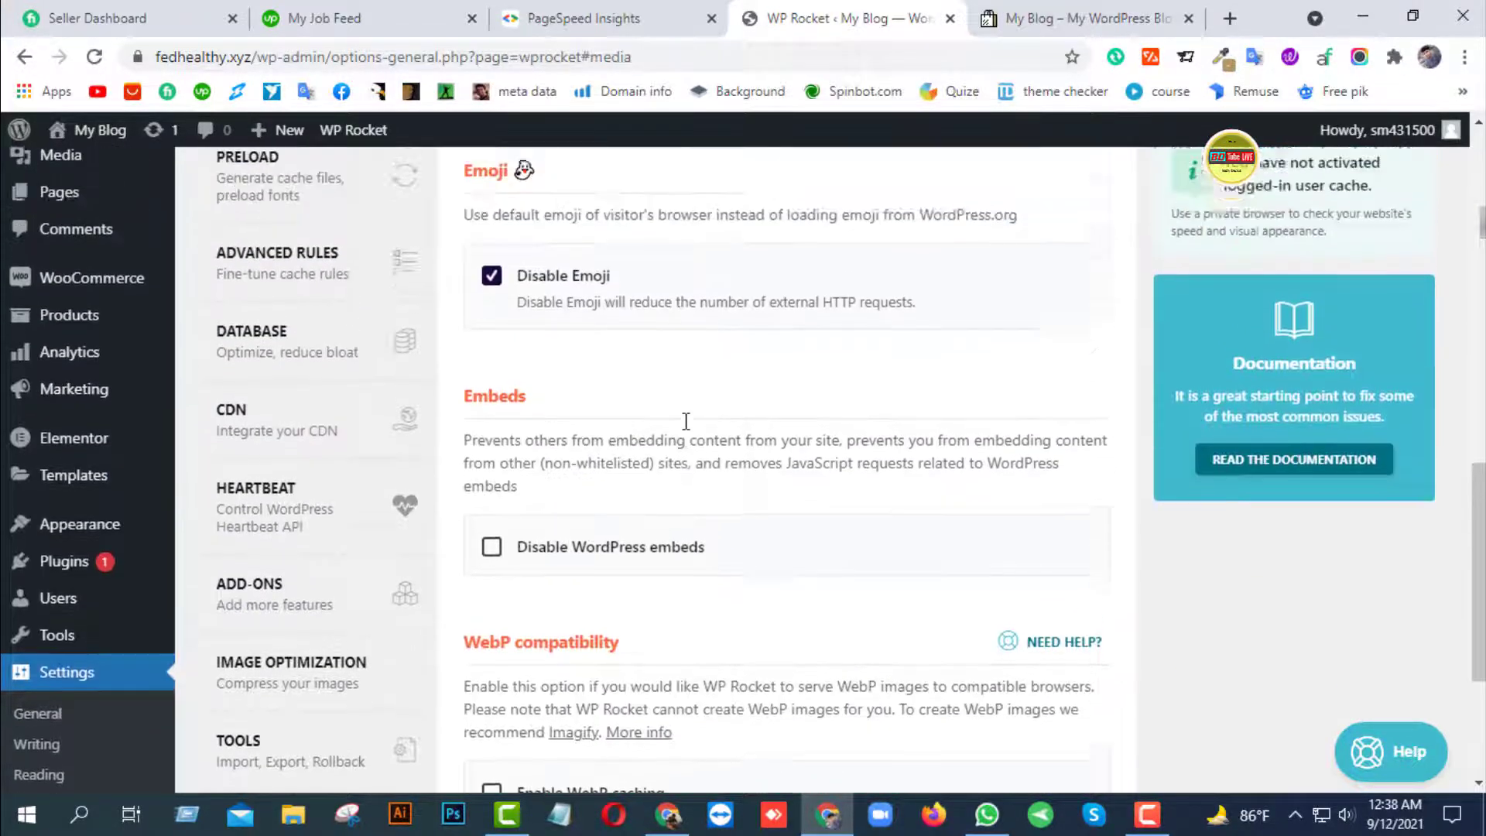
Examine WP Rocket's Preload settings and the Advanced Rules for URLs, cookies and user agents excluded from caching
{"action": "left_click", "coordinate": [282, 332]}
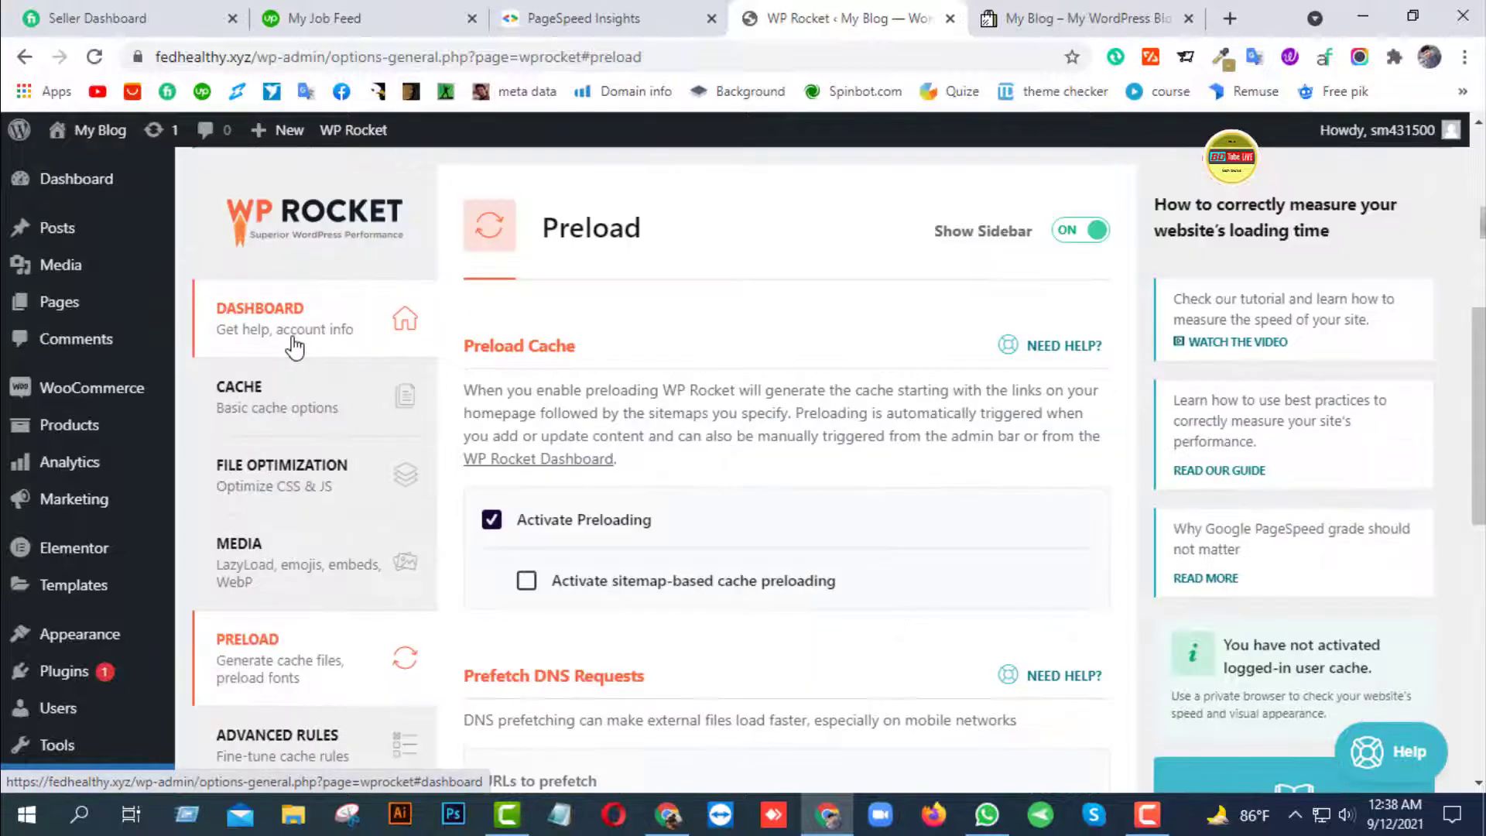
{"action": "scroll", "coordinate": [645, 427], "scroll_direction": "down", "scroll_amount": 1}
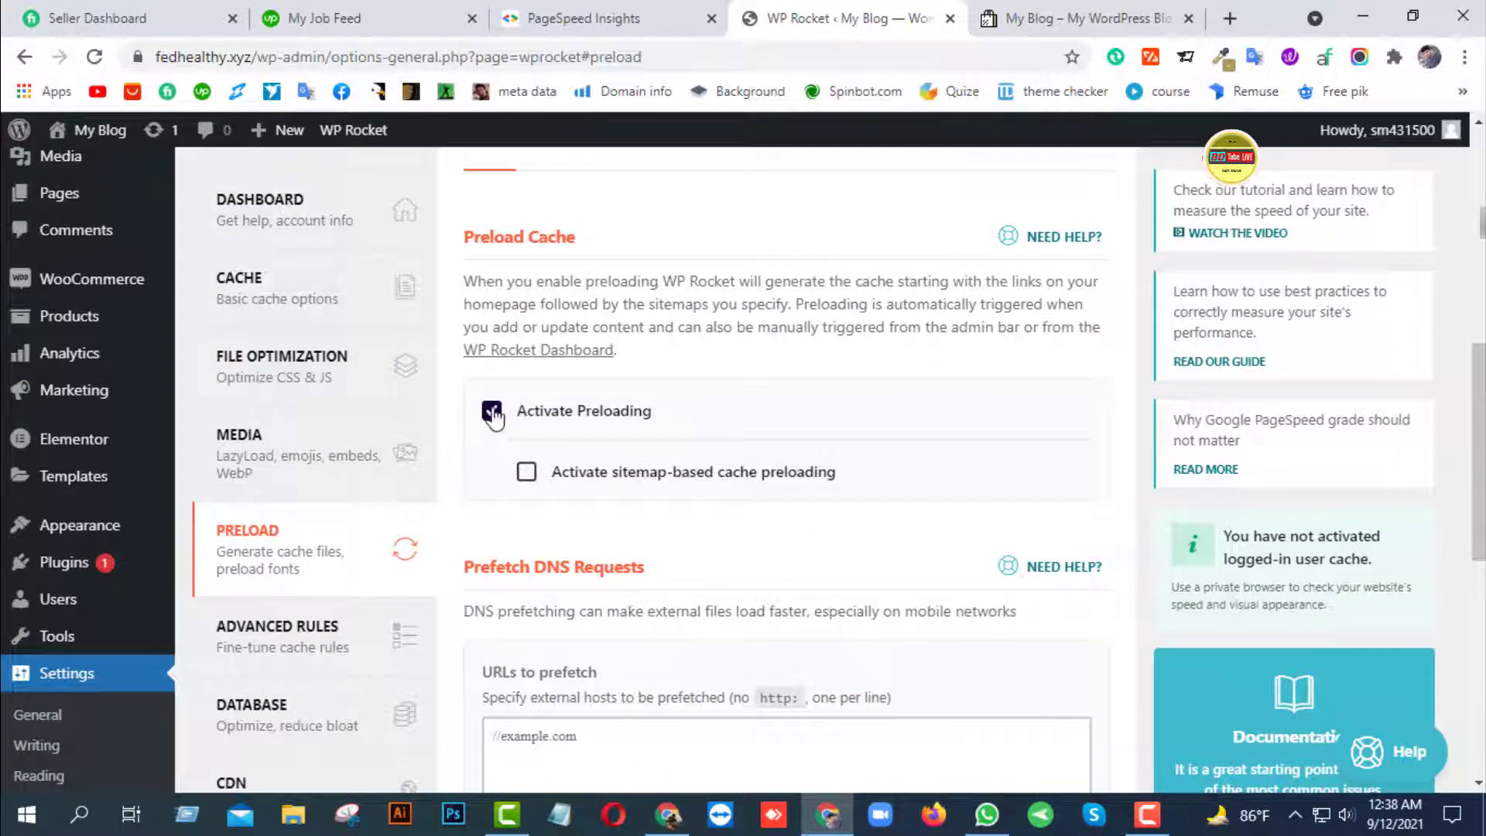
{"action": "scroll", "coordinate": [481, 418], "scroll_direction": "down", "scroll_amount": 10}
{"action": "scroll", "coordinate": [473, 415], "scroll_direction": "up", "scroll_amount": 6}
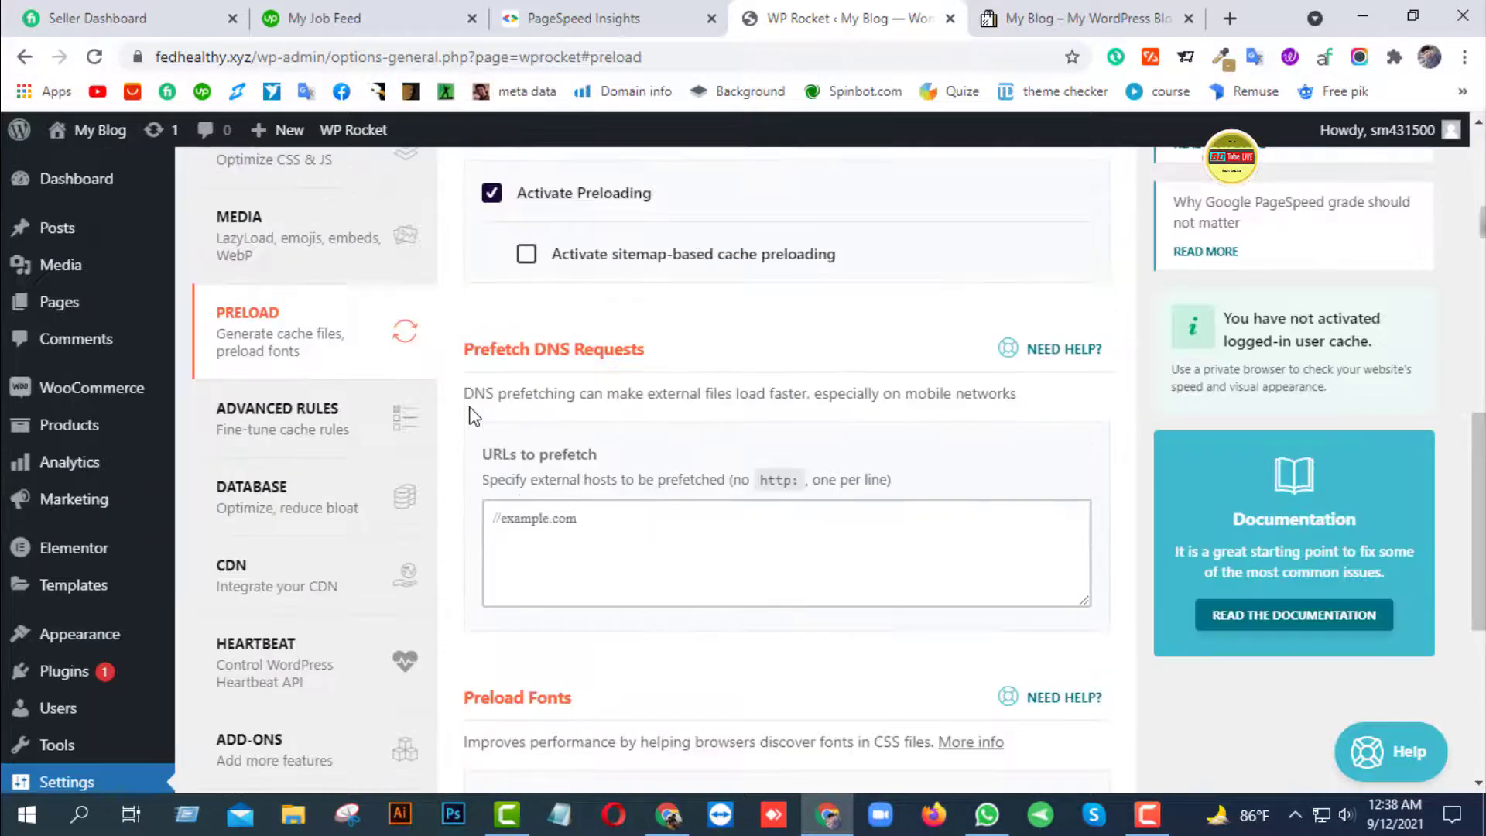
{"action": "left_click", "coordinate": [317, 438]}
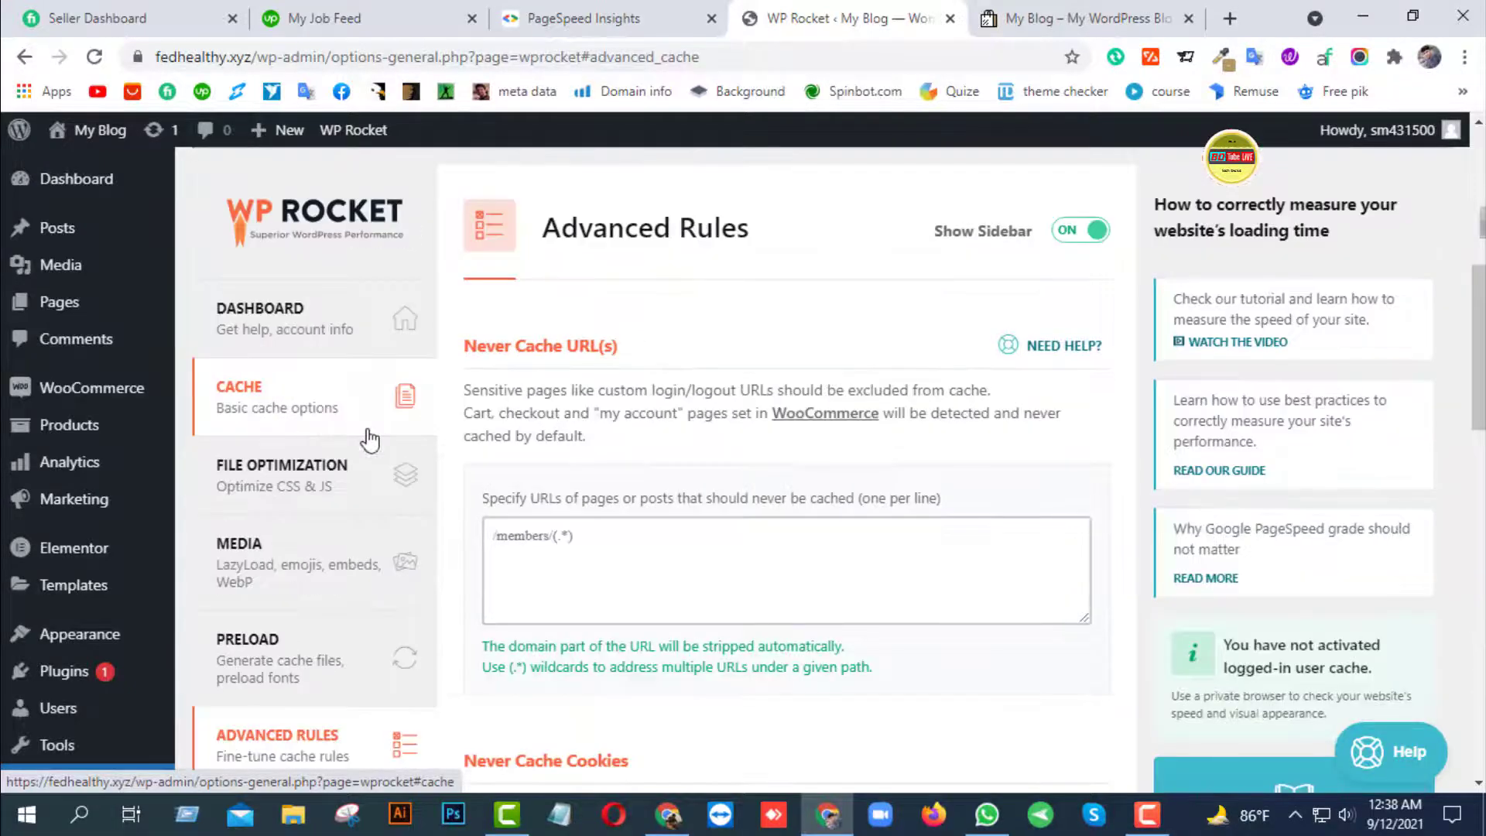
{"action": "scroll", "coordinate": [451, 439], "scroll_direction": "down", "scroll_amount": 4}
{"action": "scroll", "coordinate": [452, 439], "scroll_direction": "up", "scroll_amount": 2}
{"action": "scroll", "coordinate": [348, 445], "scroll_direction": "down", "scroll_amount": 4}
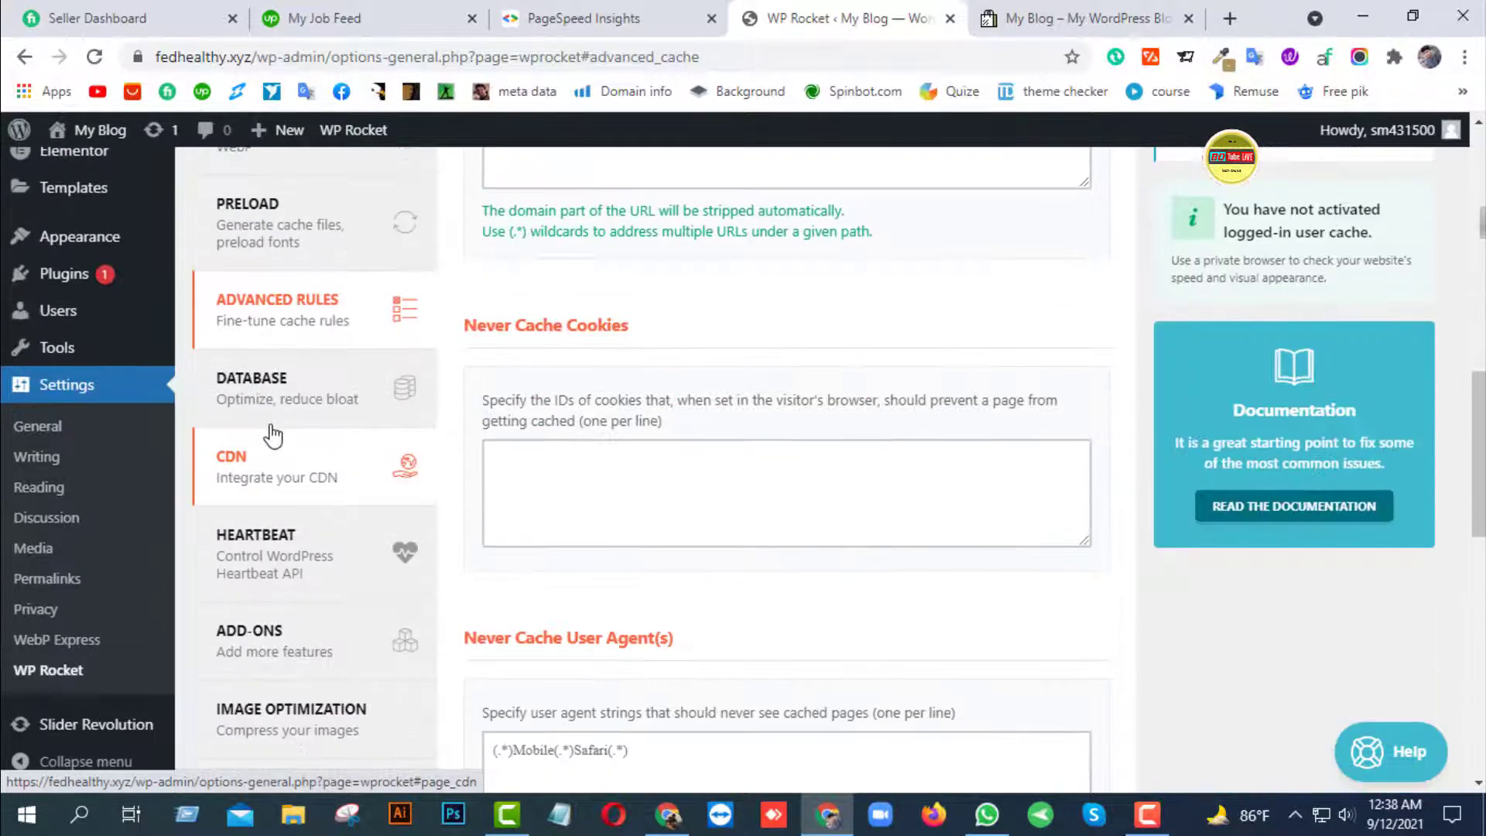
In WP Rocket's Database settings, select Revisions, Auto Drafts and Trashed Posts for post cleanup
{"action": "left_click", "coordinate": [292, 390]}
{"action": "scroll", "coordinate": [765, 393], "scroll_direction": "down", "scroll_amount": 3}
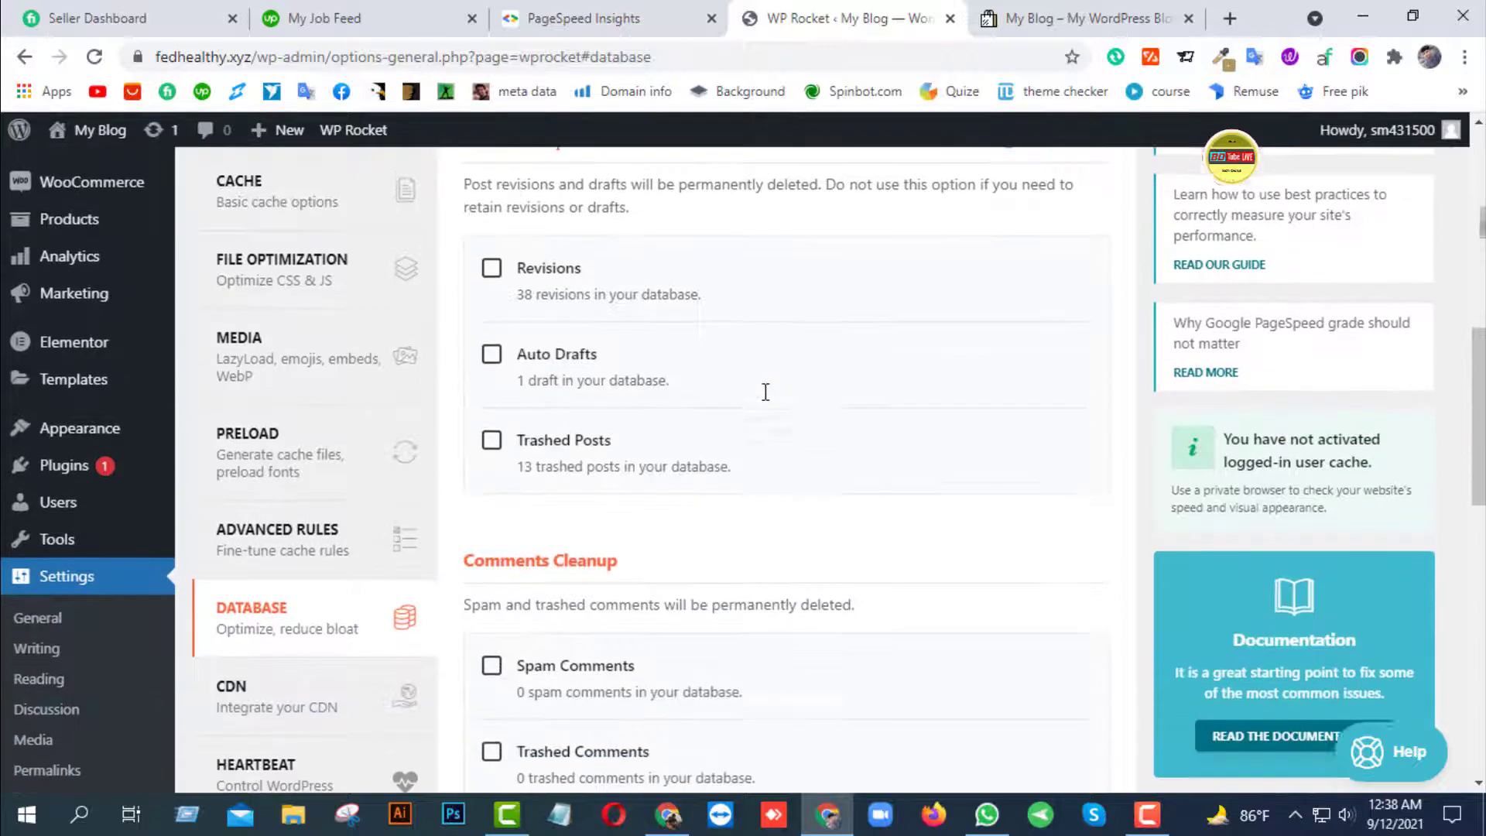
{"action": "scroll", "coordinate": [568, 328], "scroll_direction": "up", "scroll_amount": 2}
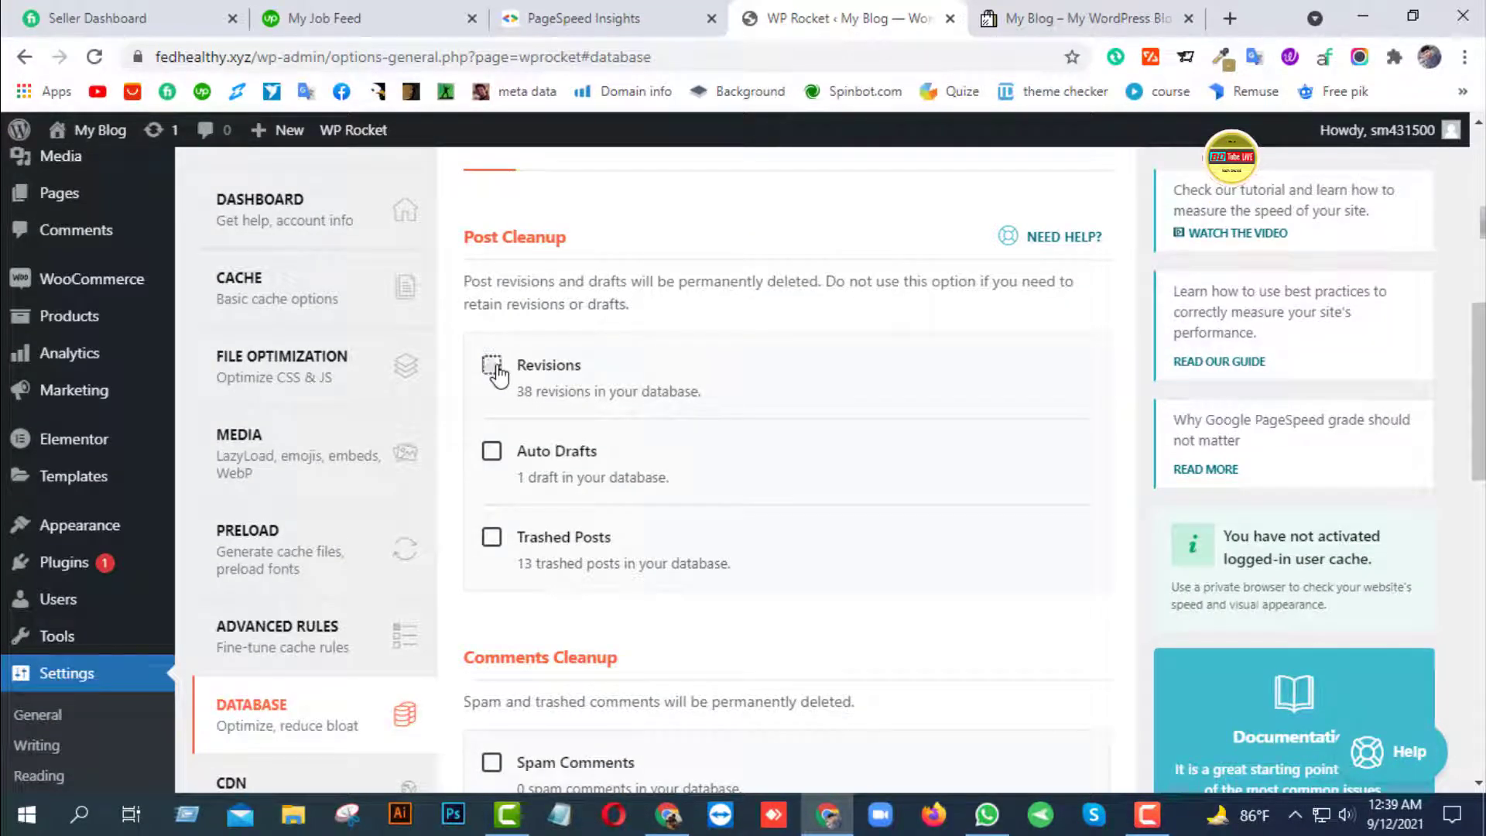
{"action": "left_click", "coordinate": [491, 455]}
{"action": "scroll", "coordinate": [513, 472], "scroll_direction": "down", "scroll_amount": 1}
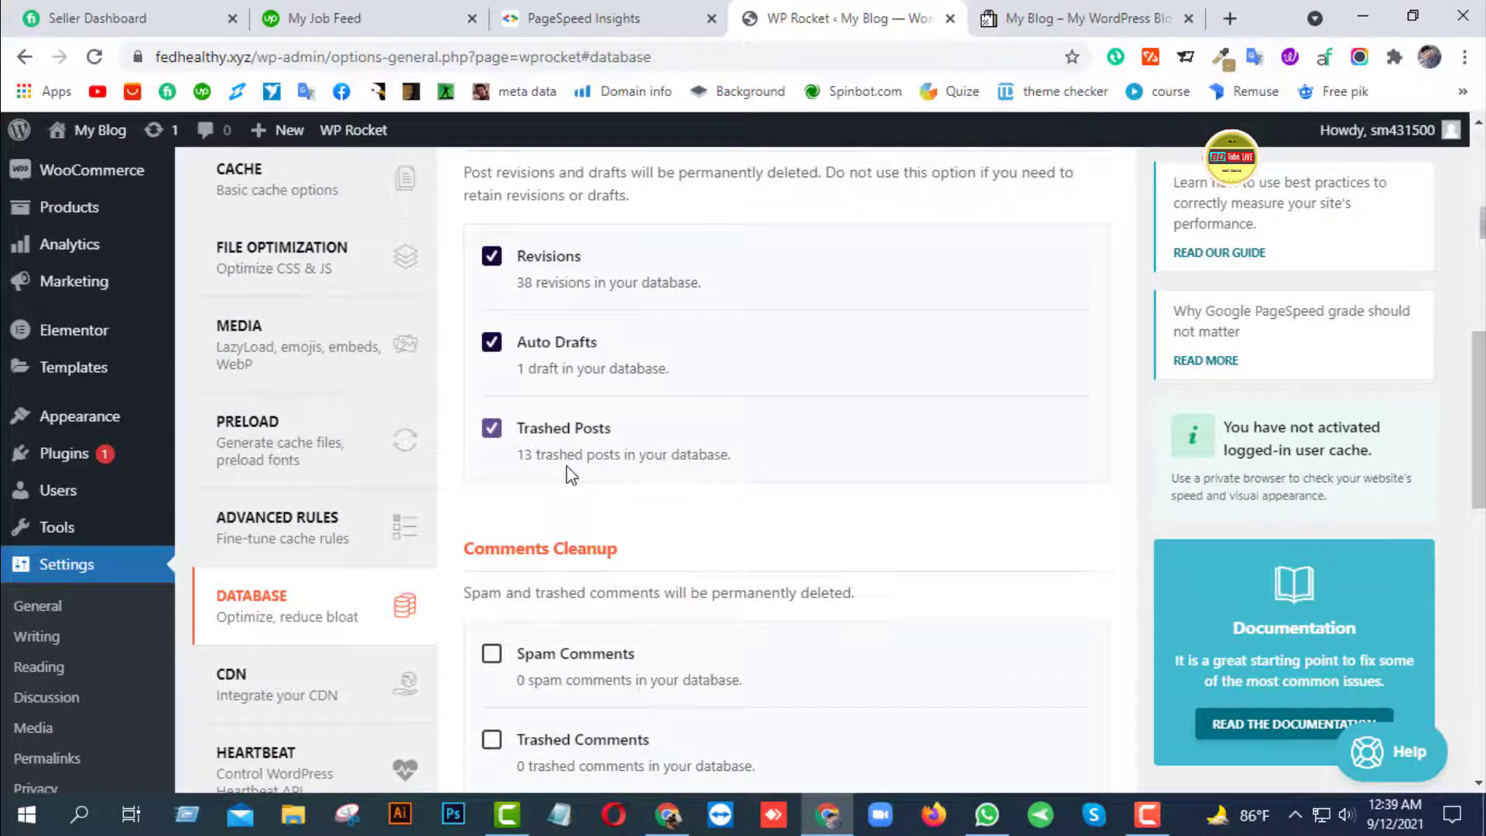
Select Spam Comments and Trashed Comments for comments cleanup, and Expired transients and All transients for transients cleanup
{"action": "scroll", "coordinate": [526, 448], "scroll_direction": "down", "scroll_amount": 2}
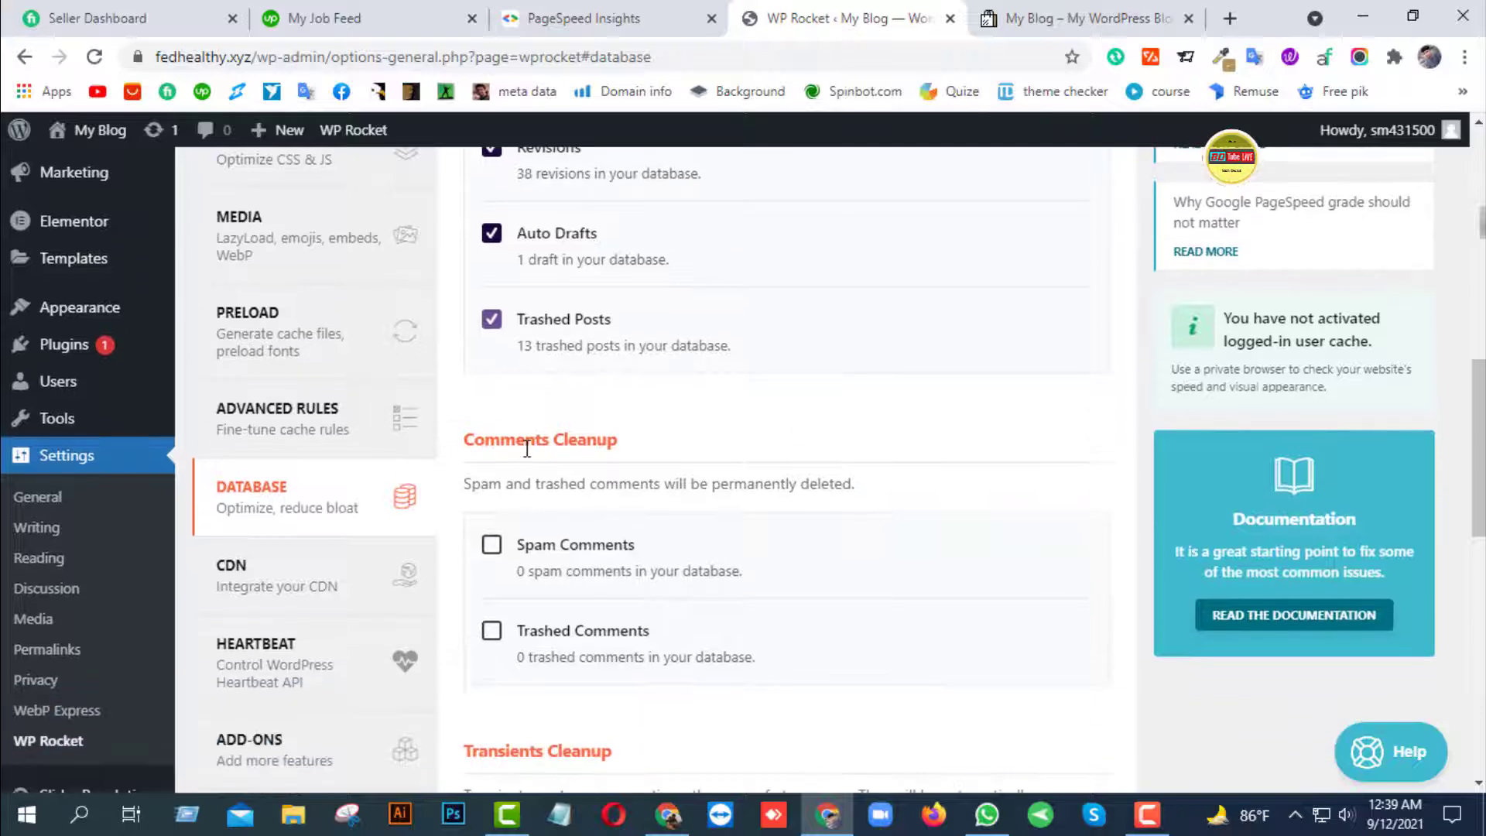
{"action": "left_click", "coordinate": [490, 436]}
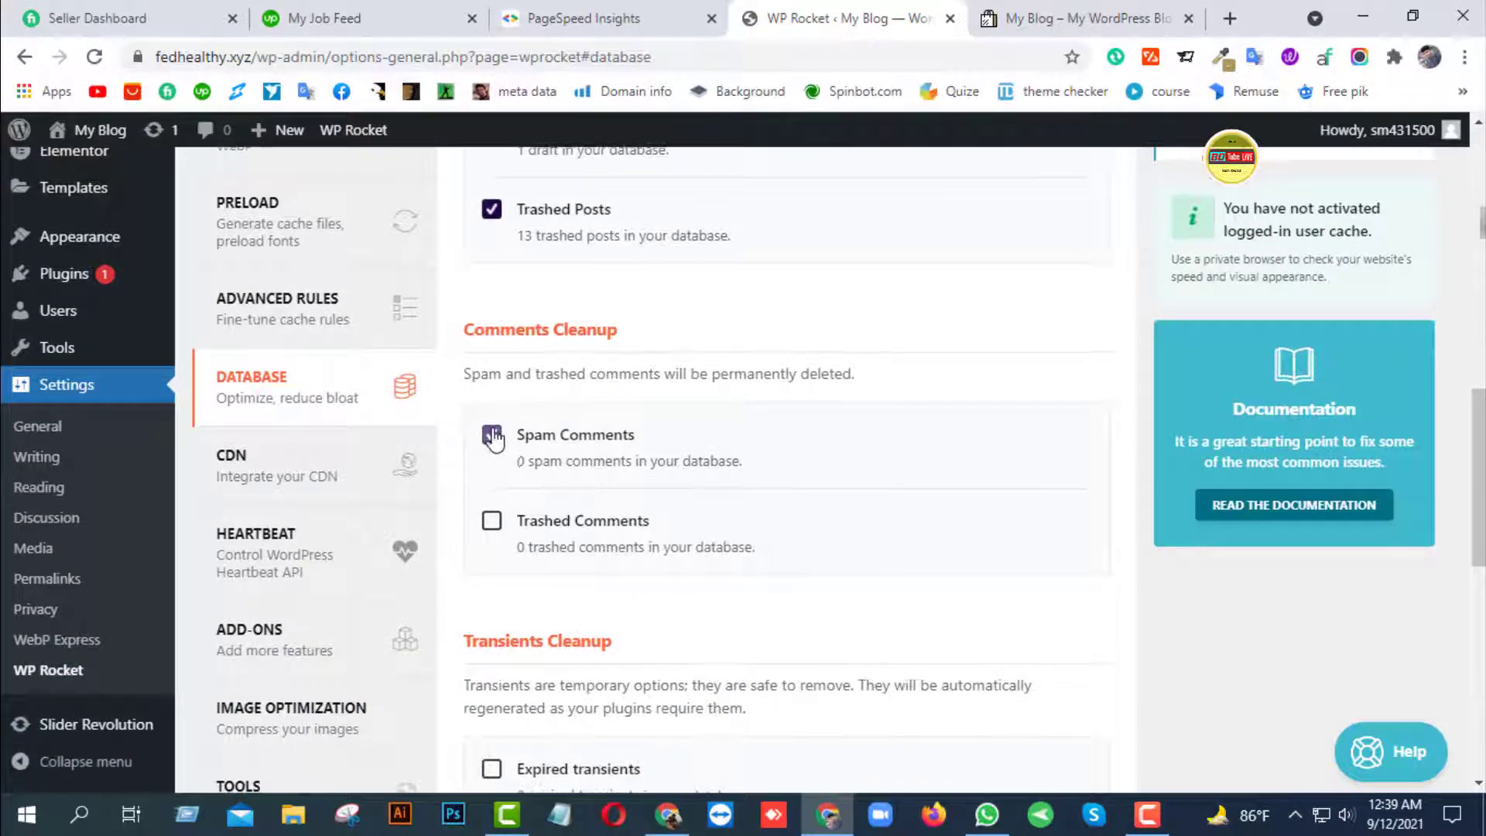
{"action": "scroll", "coordinate": [502, 329], "scroll_direction": "down", "scroll_amount": 2}
{"action": "left_click", "coordinate": [491, 304]}
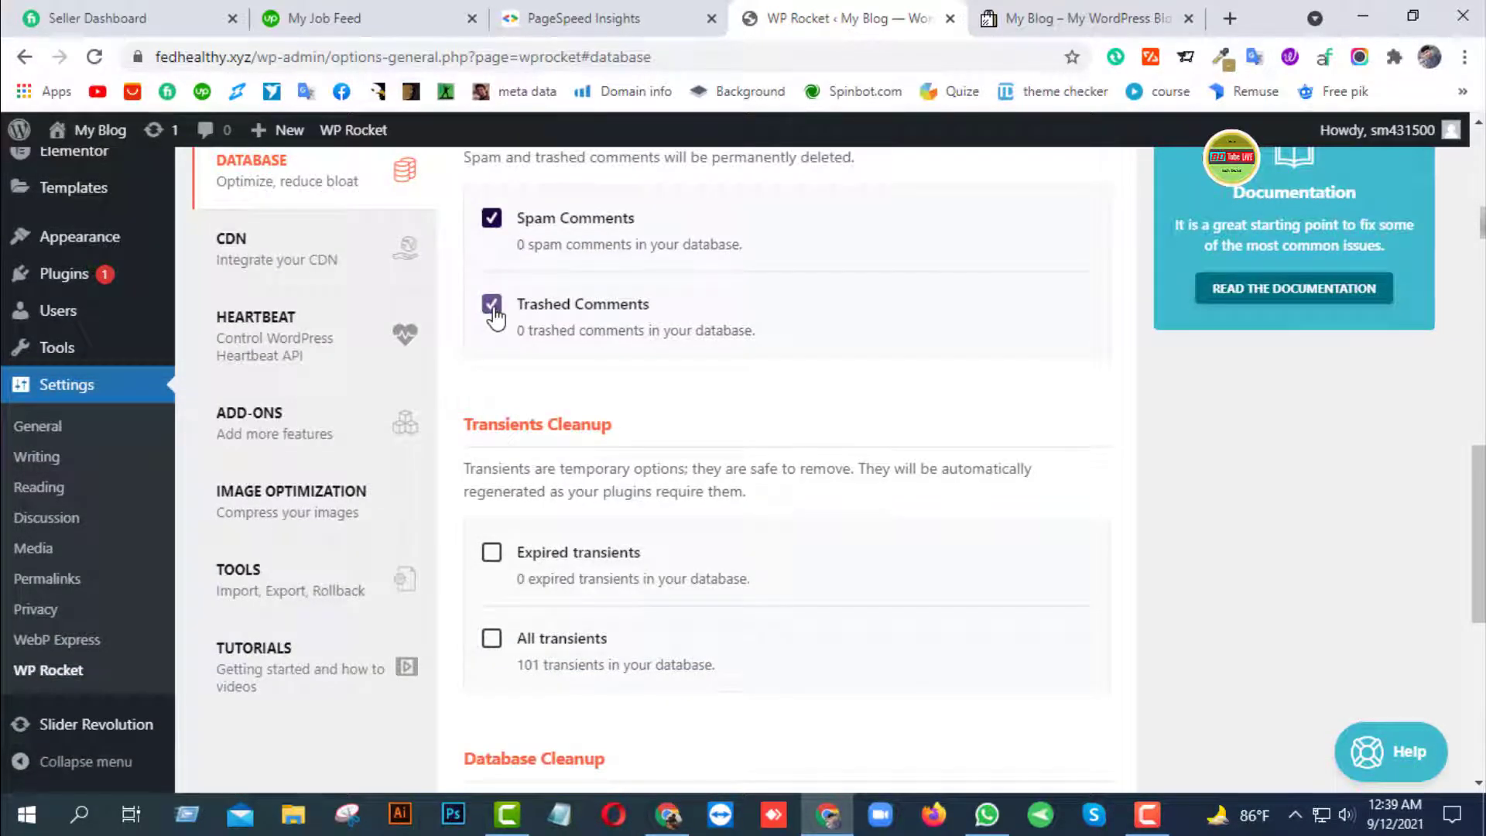
{"action": "scroll", "coordinate": [493, 313], "scroll_direction": "down", "scroll_amount": 2}
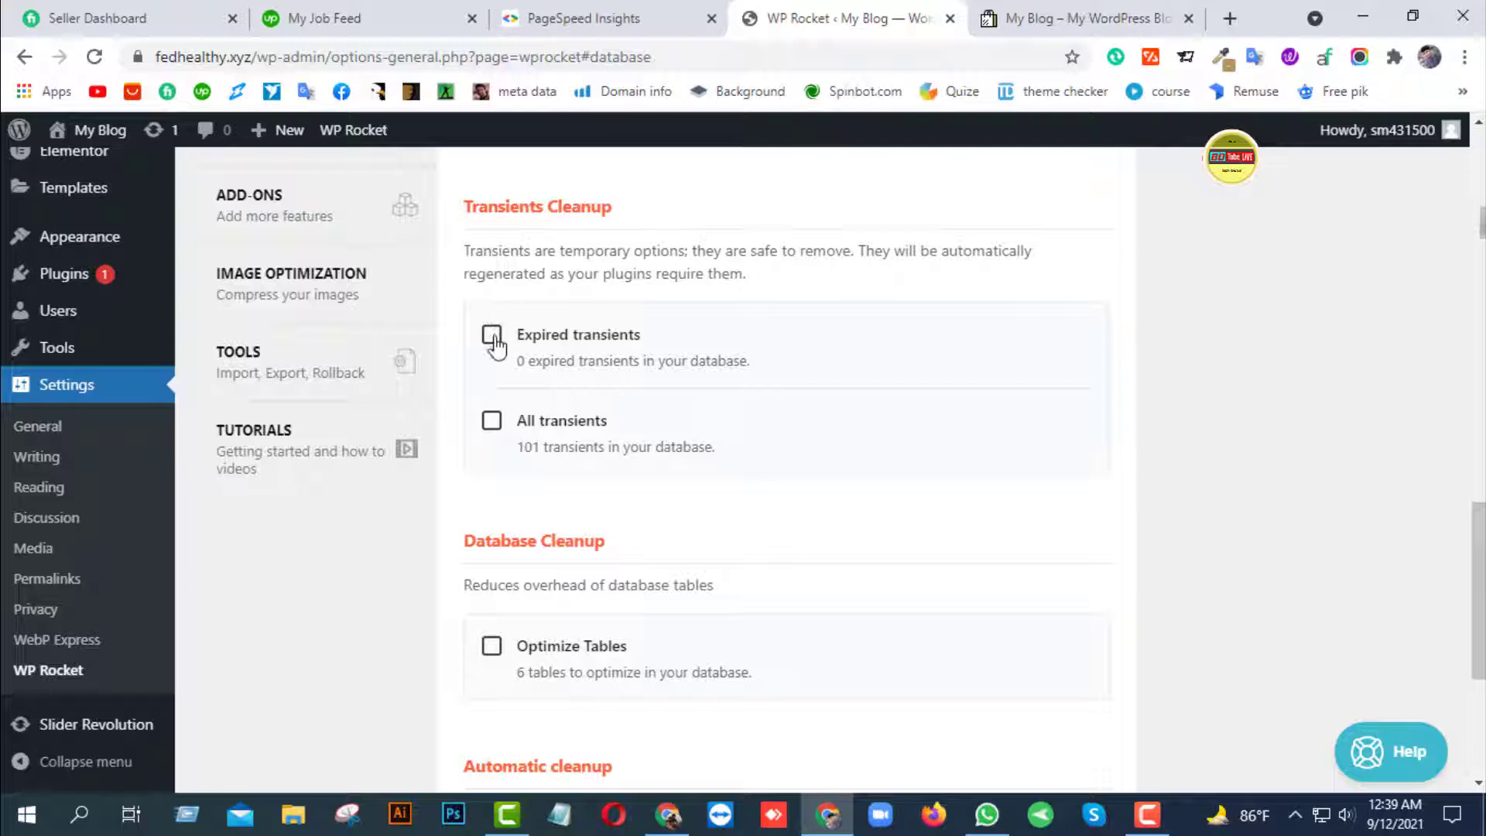
{"action": "left_click", "coordinate": [491, 334]}
{"action": "left_click", "coordinate": [491, 420]}
Enable Optimize Tables for the database cleanup and turn on Schedule Automatic Cleanup
{"action": "scroll", "coordinate": [491, 433], "scroll_direction": "down", "scroll_amount": 2}
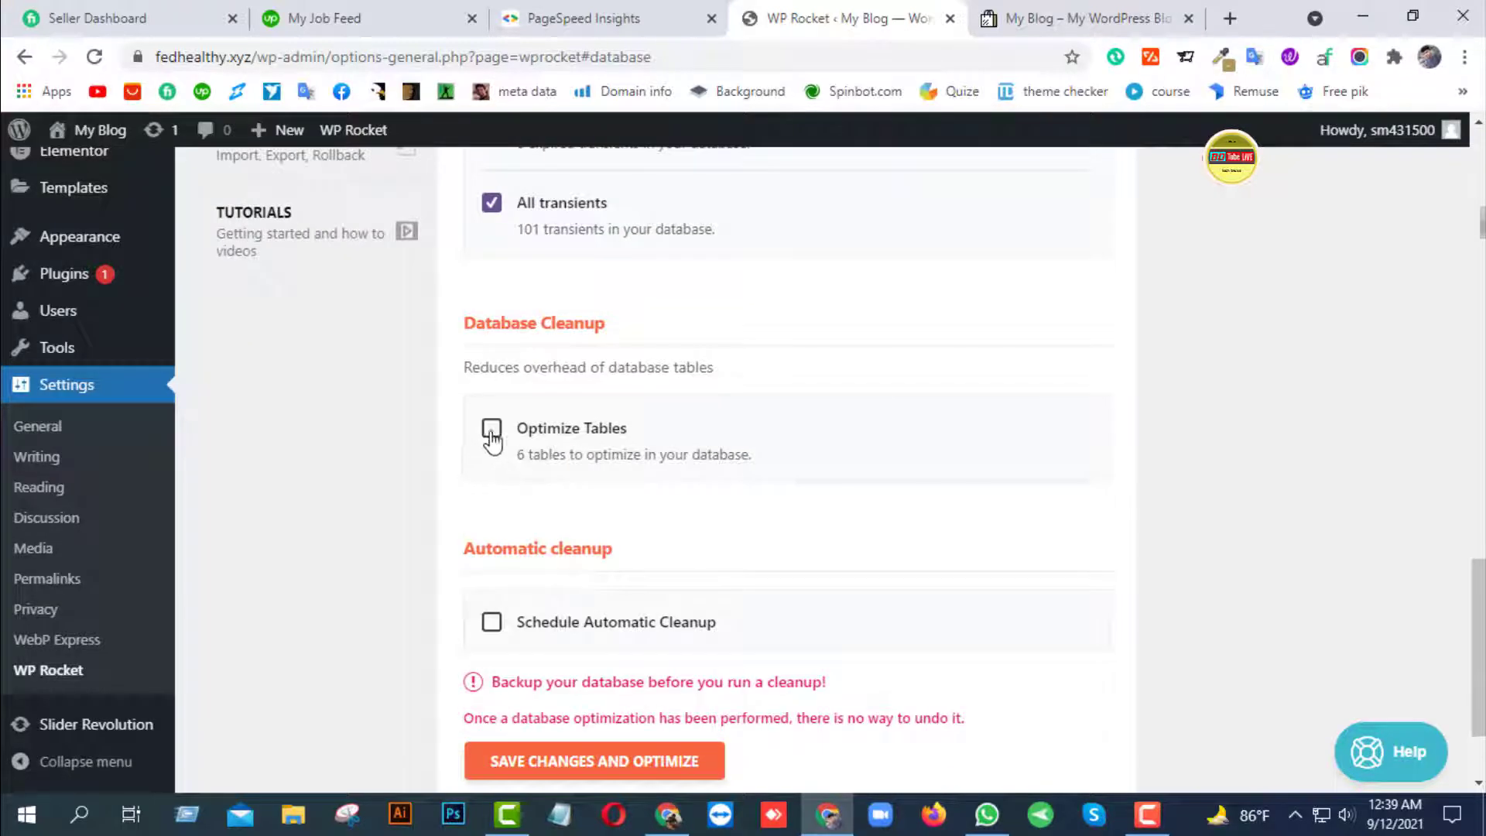
{"action": "left_click", "coordinate": [491, 433]}
{"action": "scroll", "coordinate": [492, 438], "scroll_direction": "down", "scroll_amount": 2}
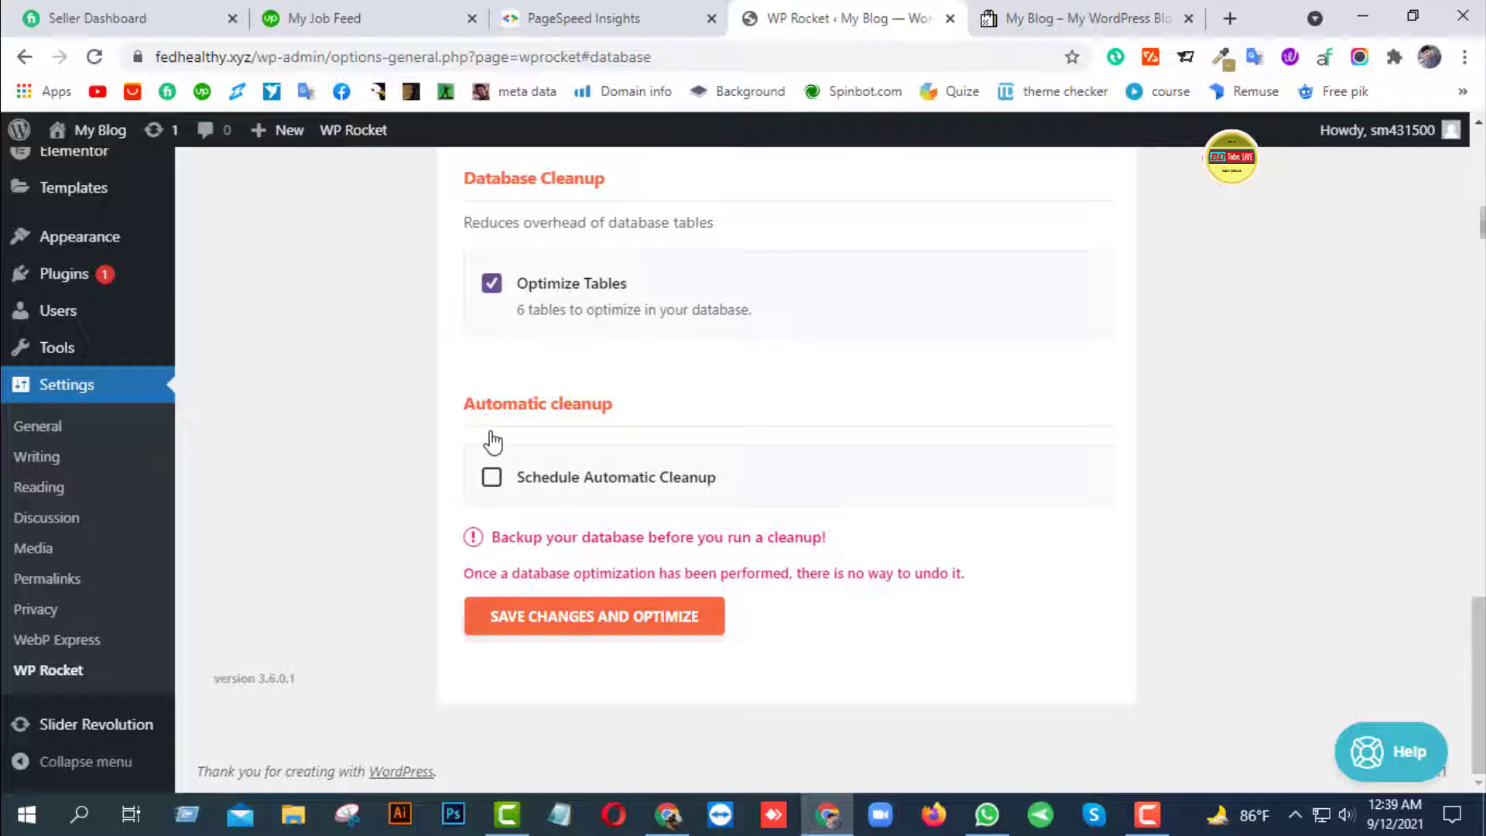
{"action": "left_click", "coordinate": [492, 478]}
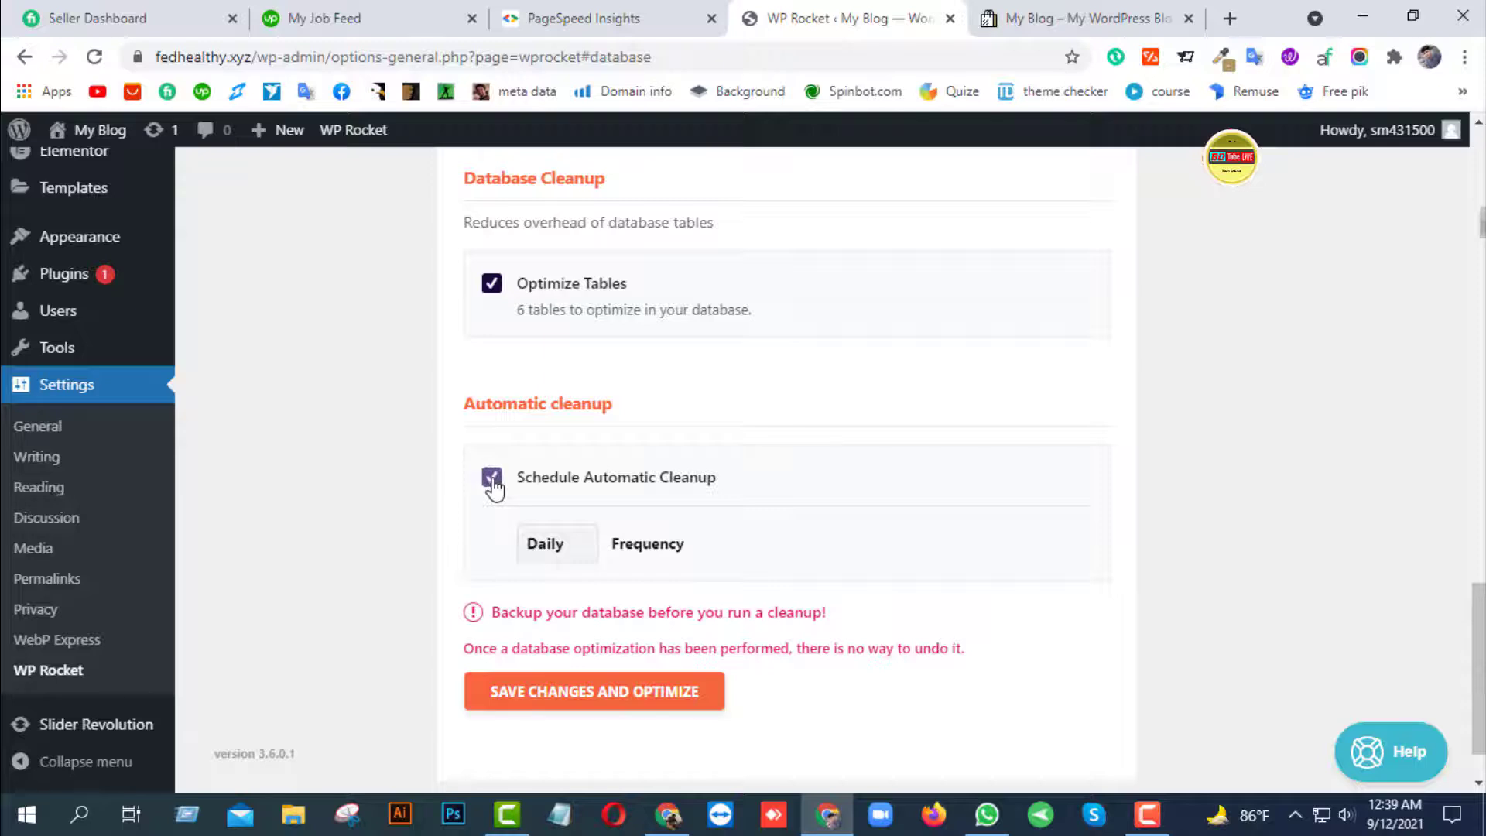
{"action": "scroll", "coordinate": [495, 484], "scroll_direction": "down", "scroll_amount": 1}
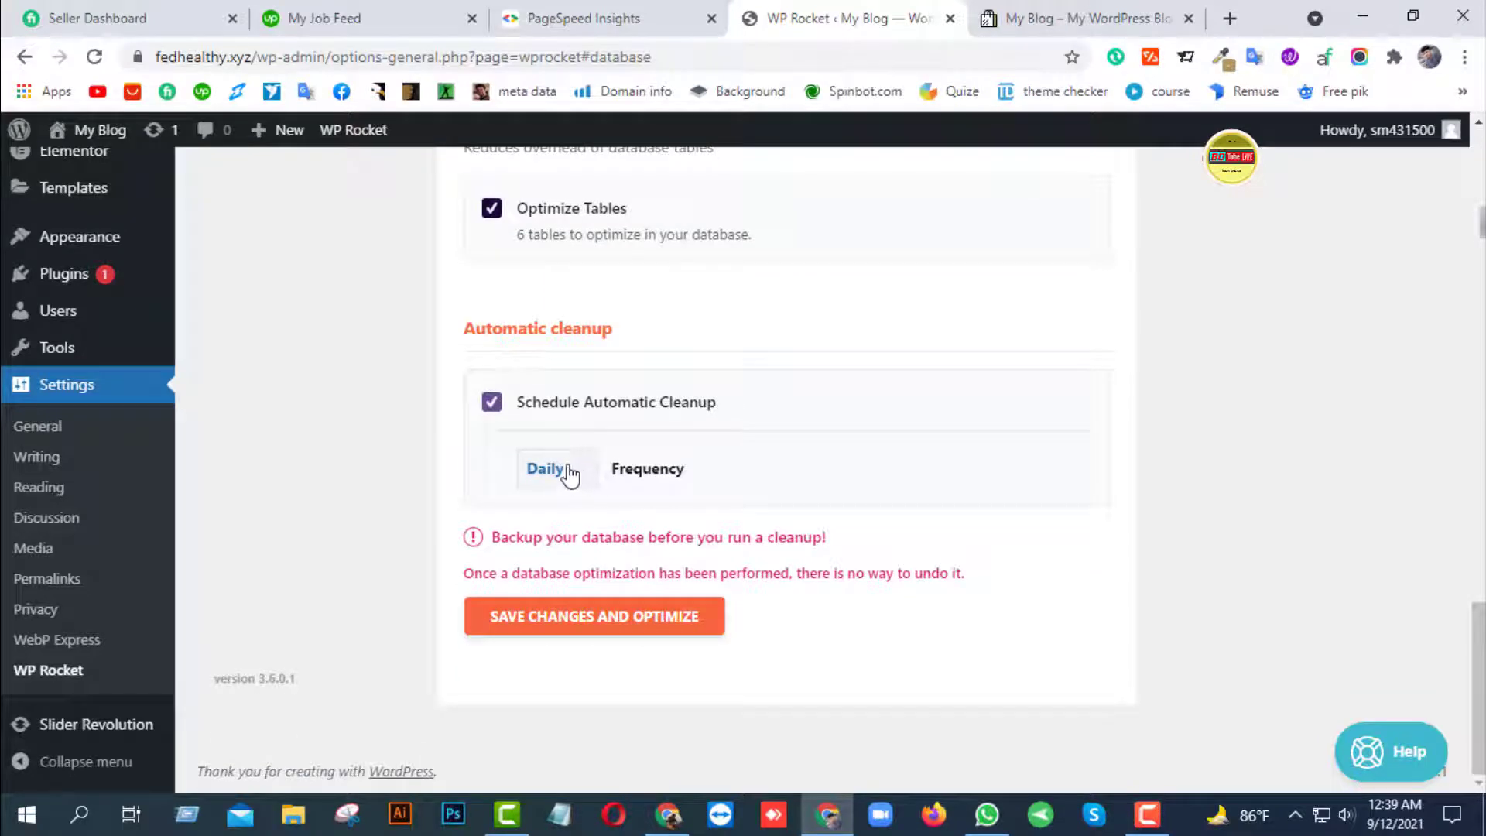
Save the database cleanup settings, run the optimization and review the list of optimized items
{"action": "left_click", "coordinate": [602, 628]}
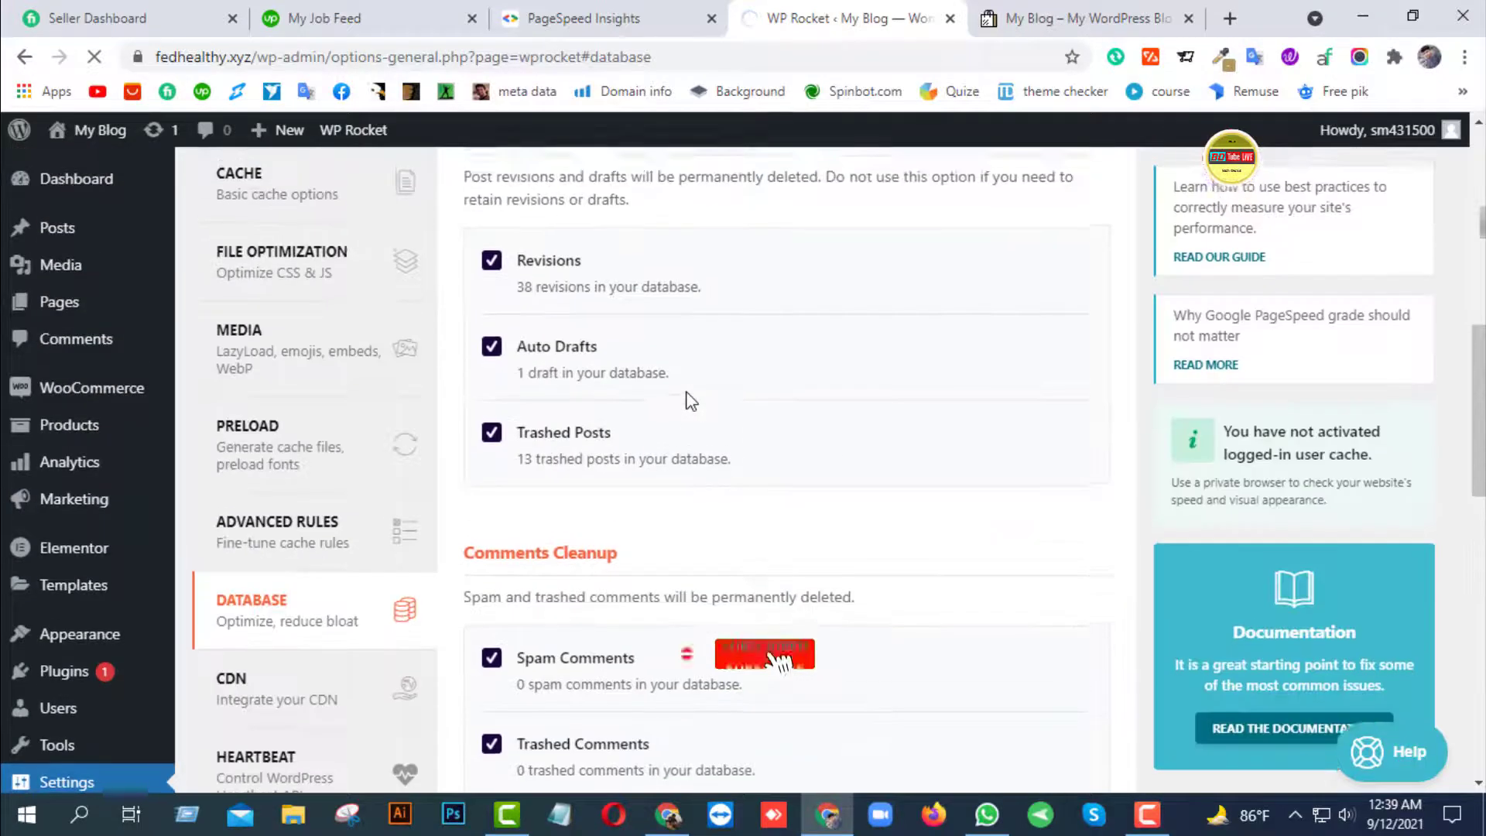
{"action": "scroll", "coordinate": [650, 393], "scroll_direction": "up", "scroll_amount": 5}
{"action": "scroll", "coordinate": [341, 481], "scroll_direction": "down", "scroll_amount": 12}
{"action": "scroll", "coordinate": [341, 482], "scroll_direction": "up", "scroll_amount": 2}
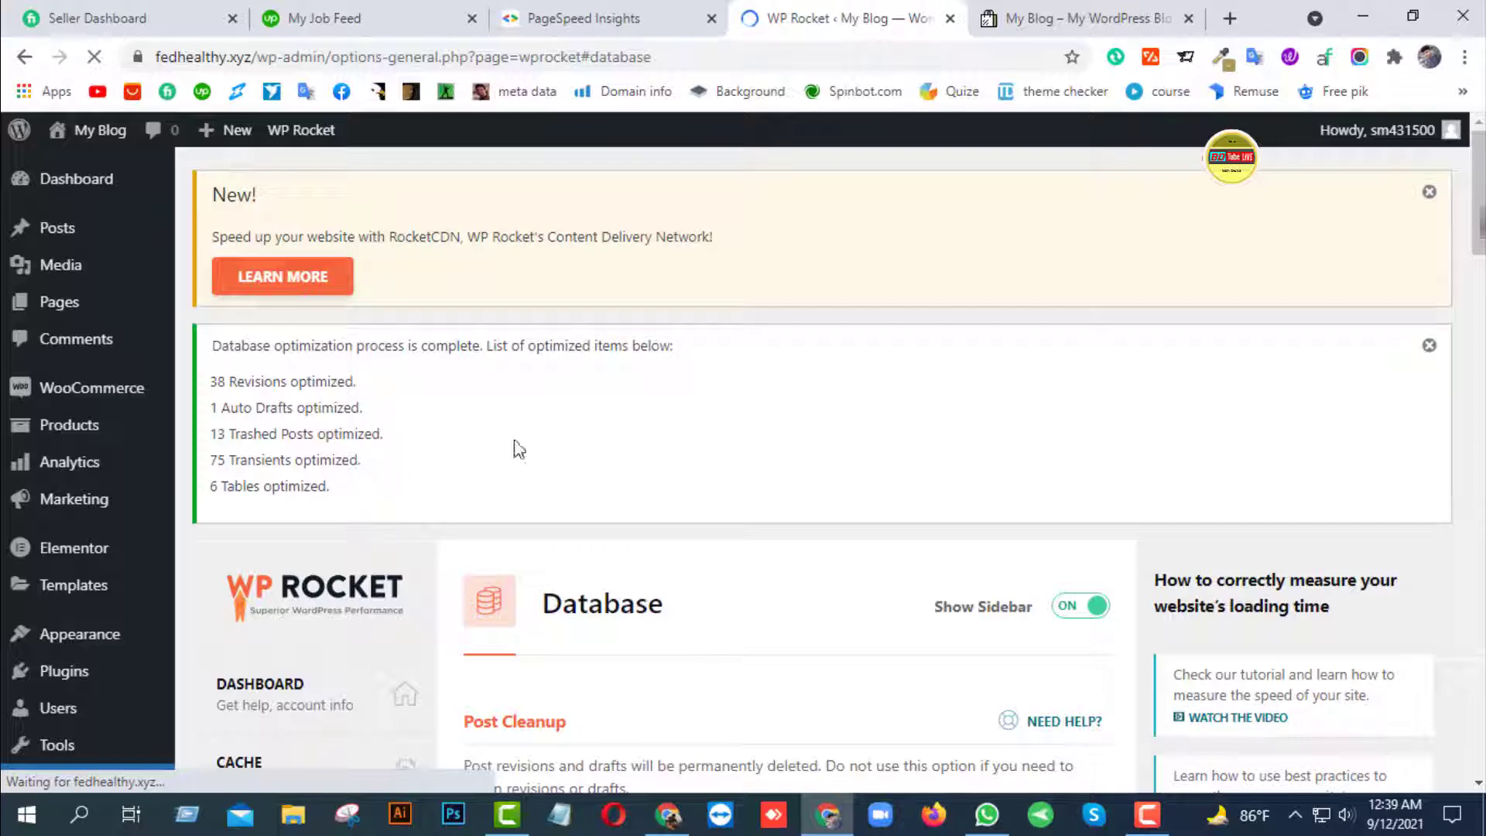
{"action": "scroll", "coordinate": [279, 536], "scroll_direction": "down", "scroll_amount": 15}
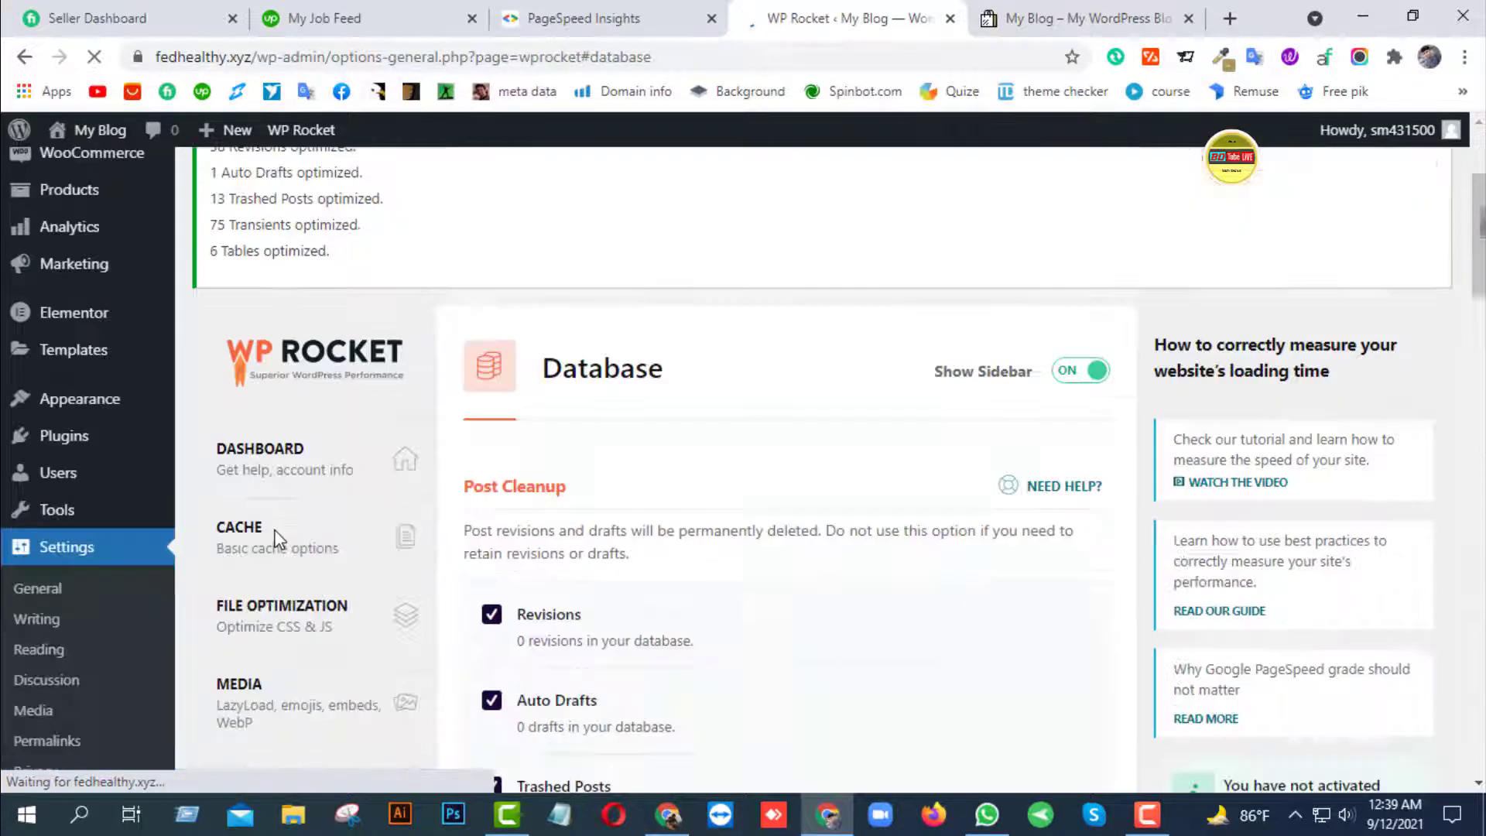
{"action": "scroll", "coordinate": [663, 435], "scroll_direction": "up", "scroll_amount": 6}
{"action": "scroll", "coordinate": [663, 435], "scroll_direction": "down", "scroll_amount": 12}
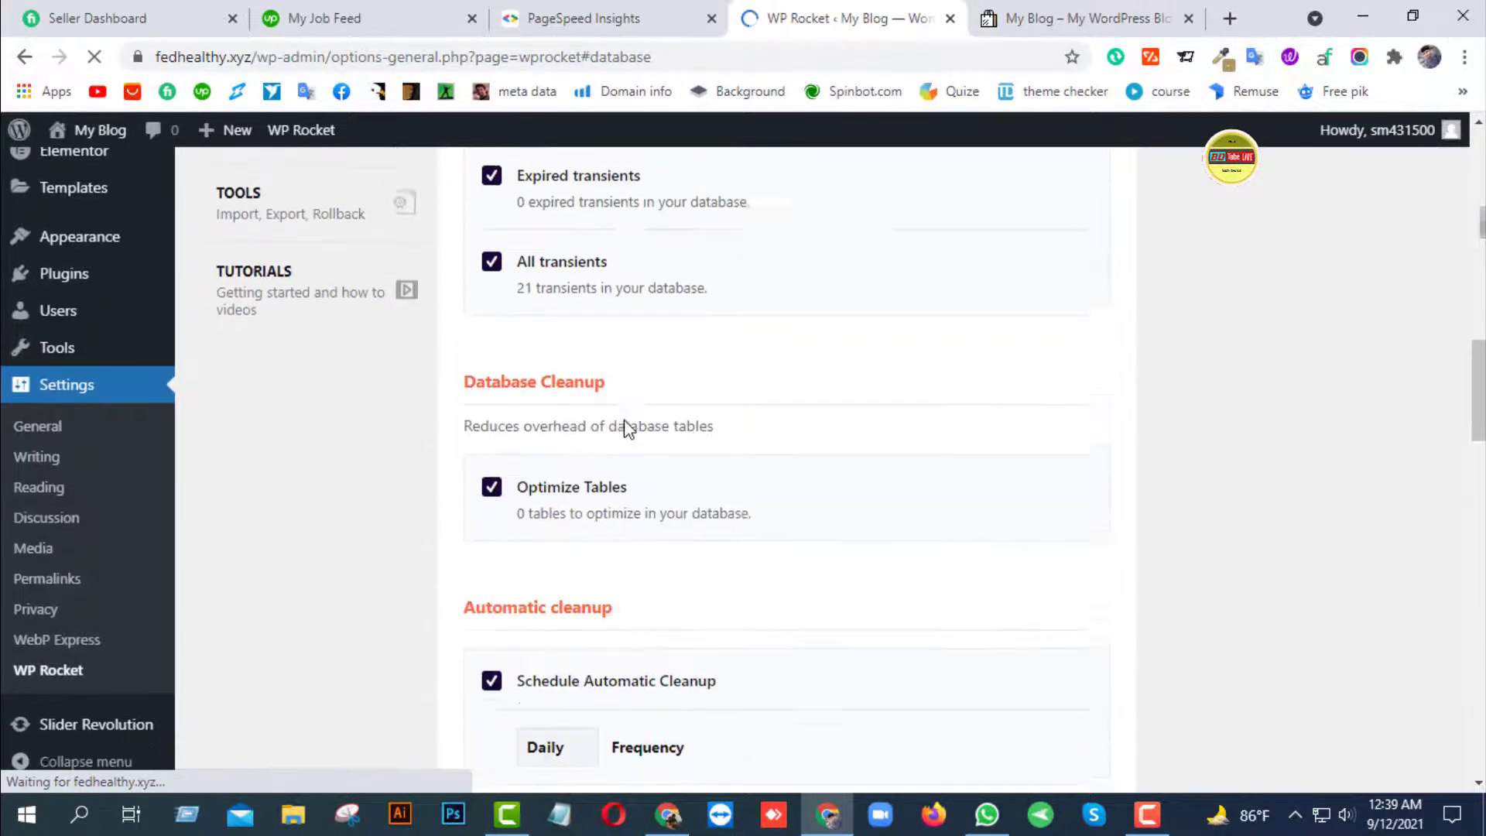
{"action": "scroll", "coordinate": [623, 424], "scroll_direction": "up", "scroll_amount": 17}
{"action": "scroll", "coordinate": [626, 426], "scroll_direction": "up", "scroll_amount": 5}
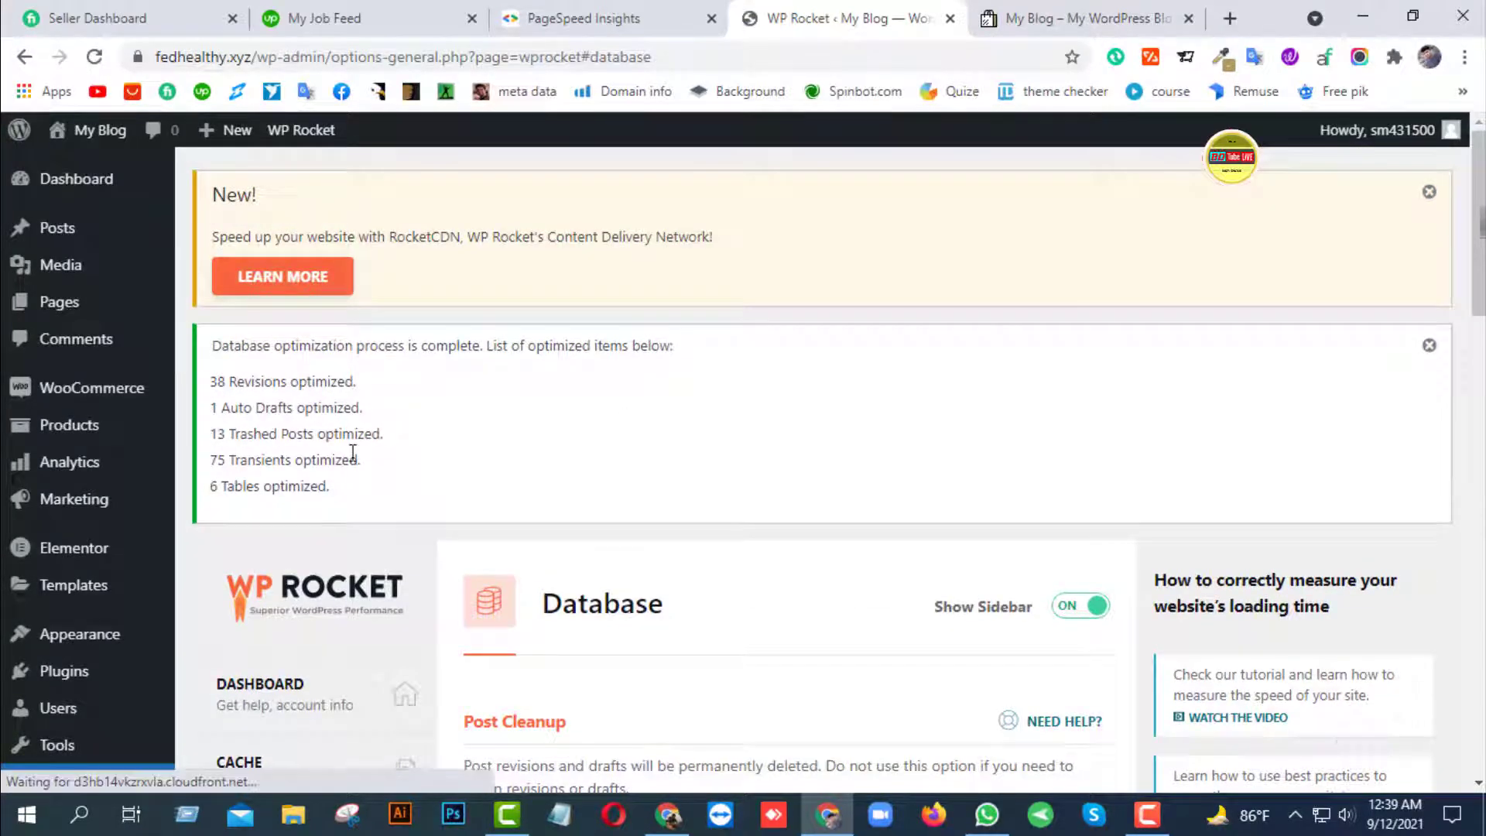
Clear the WP Rocket cache and reload the fedhealthy.xyz homepage to check that its content displays properly
{"action": "mouse_move", "coordinate": [332, 139]}
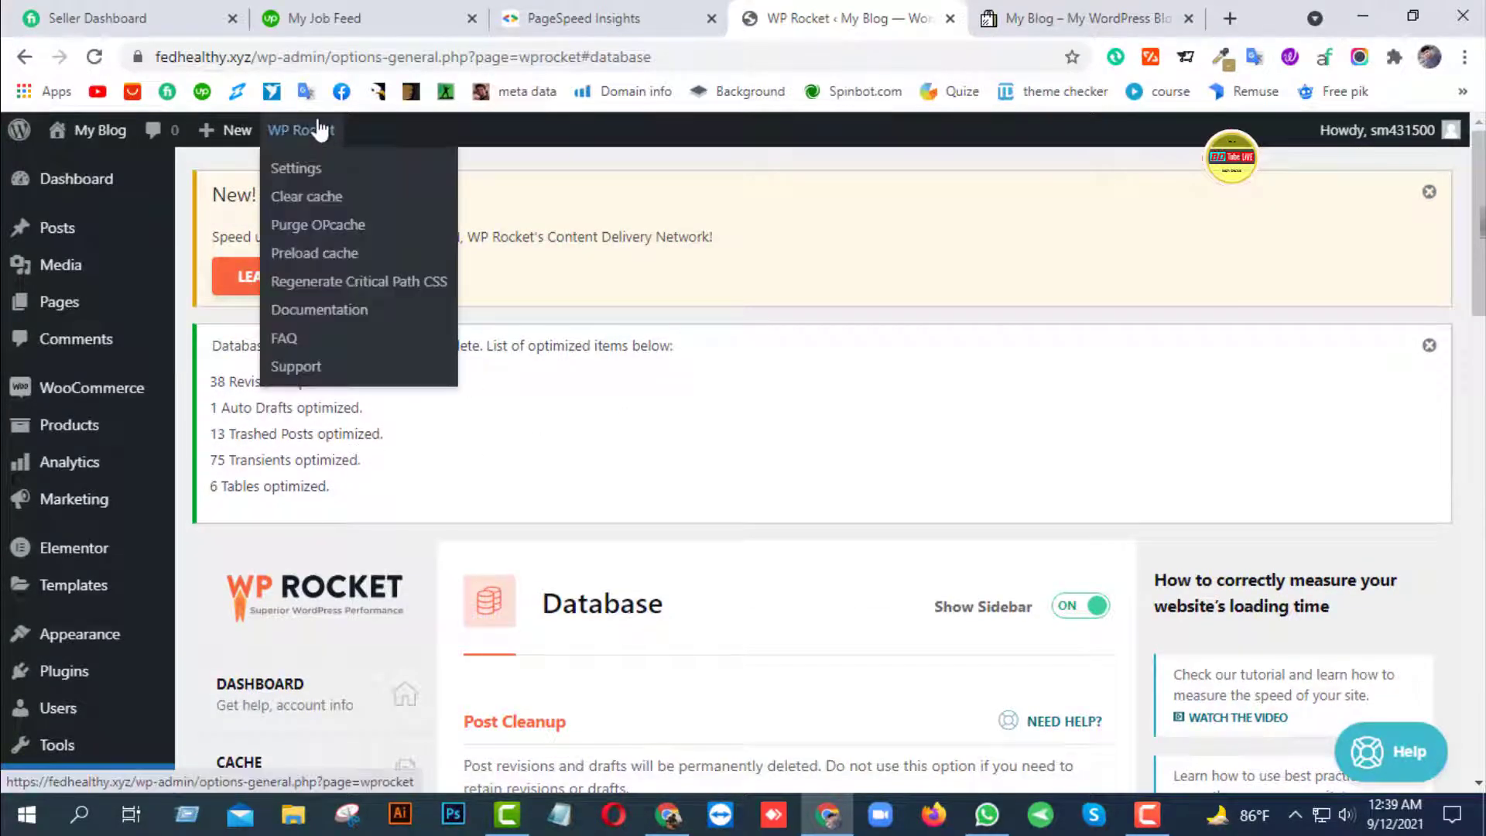
{"action": "left_click", "coordinate": [320, 200]}
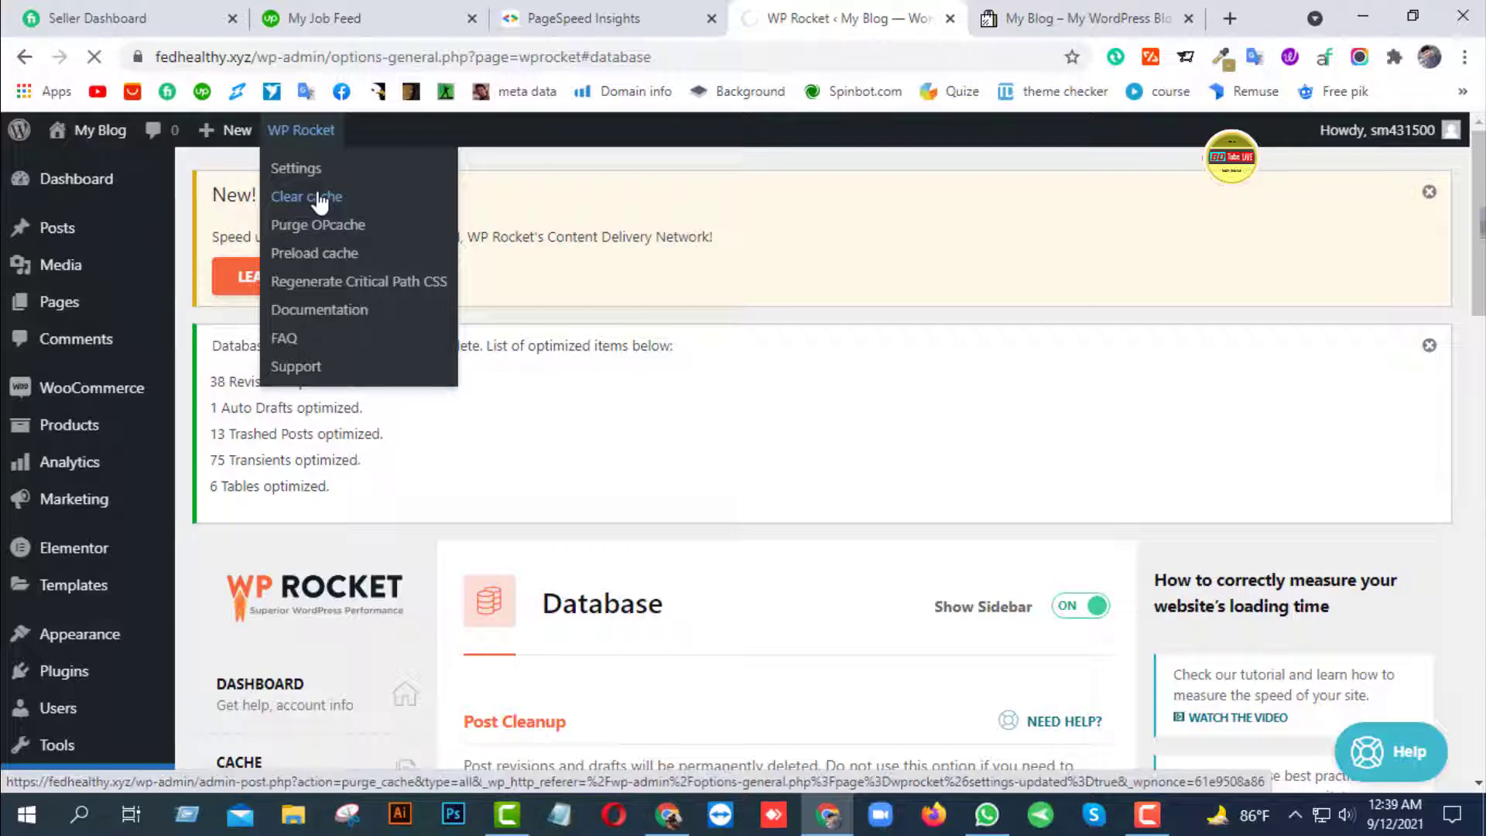
{"action": "key", "text": "ctrl+Tab"}
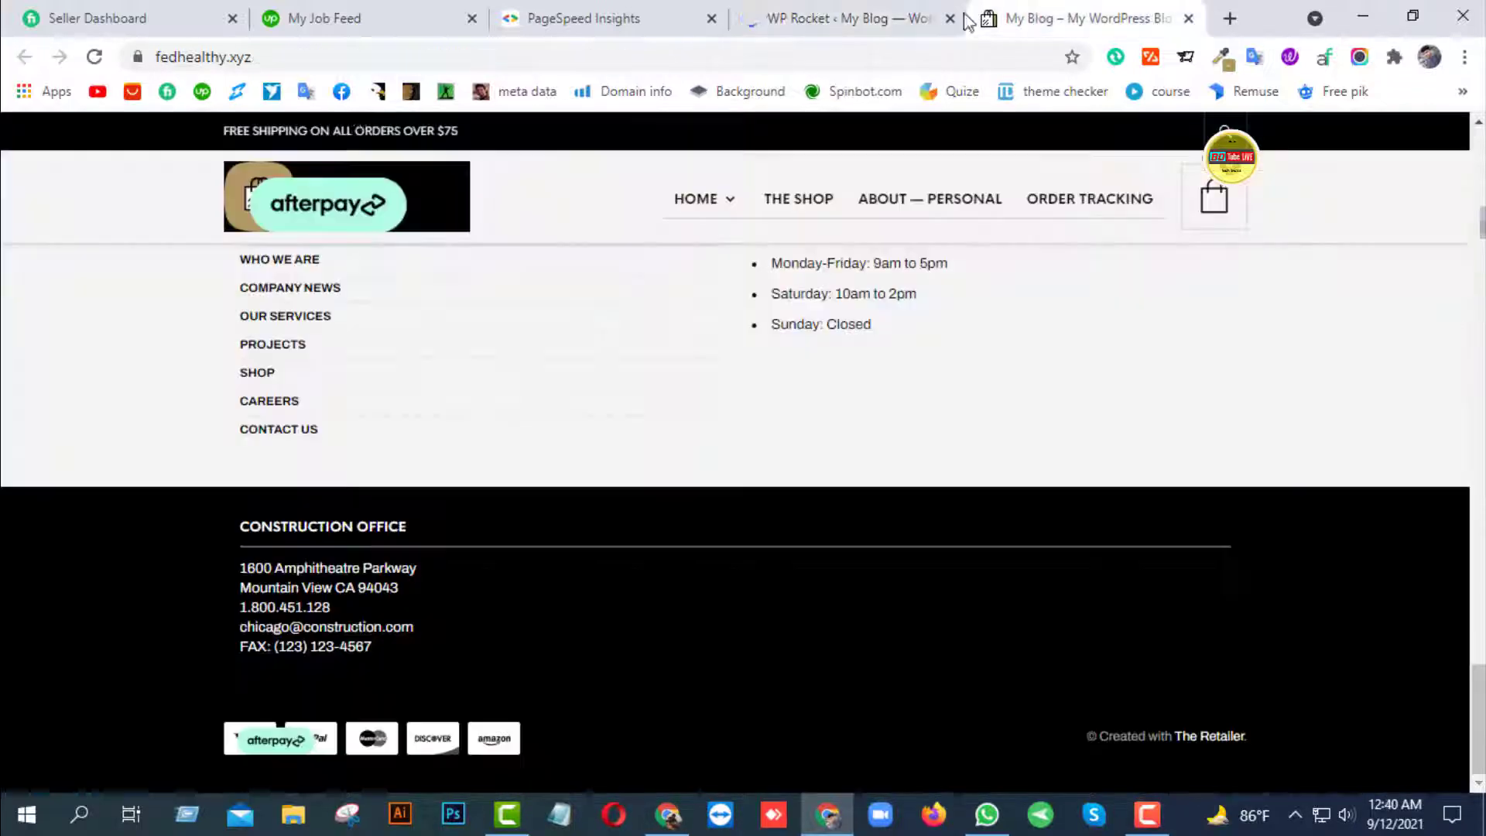
{"action": "left_click", "coordinate": [94, 57]}
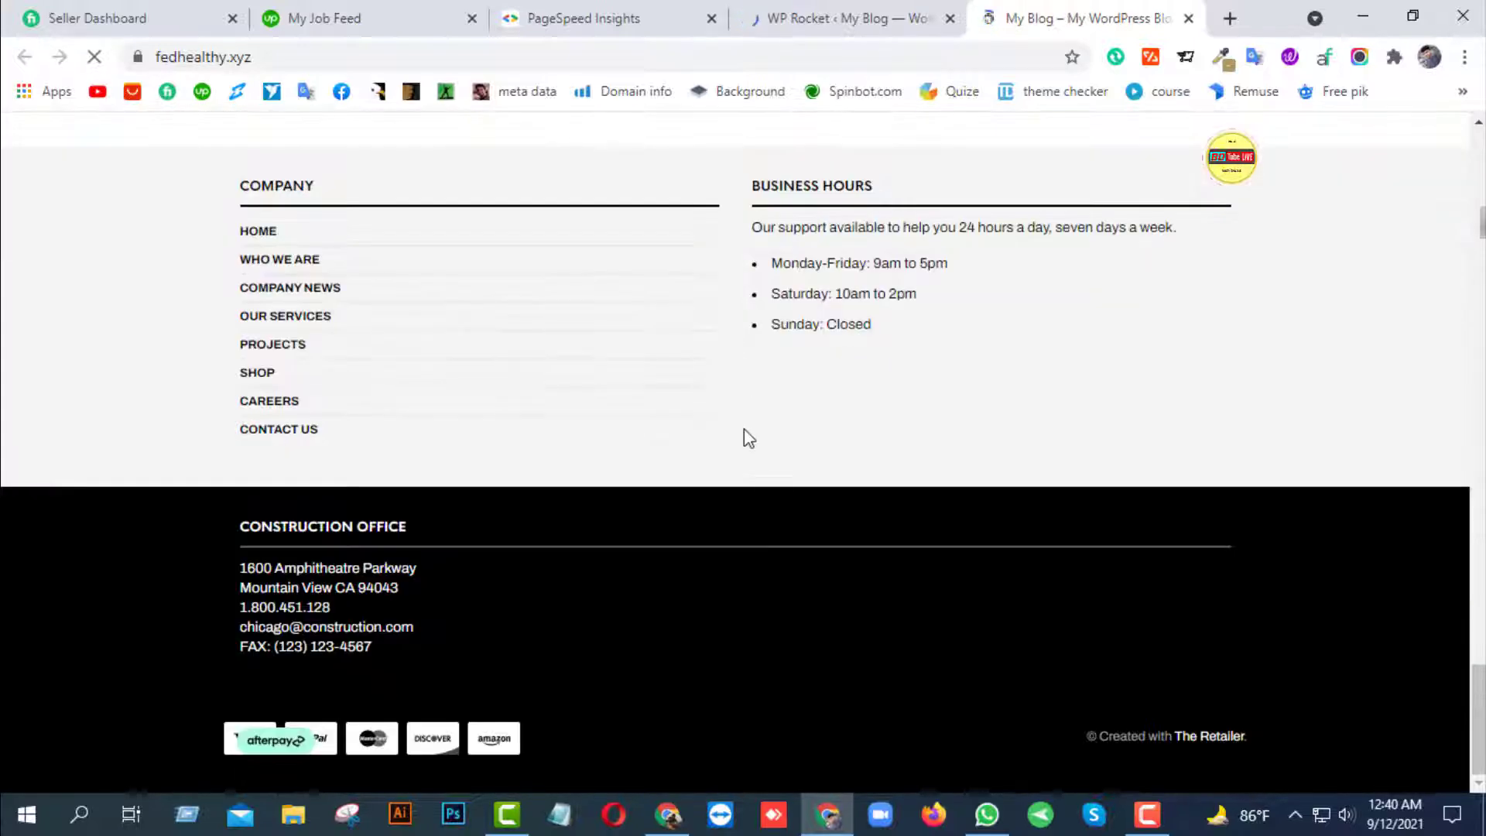
{"action": "scroll", "coordinate": [744, 429], "scroll_direction": "up", "scroll_amount": 20}
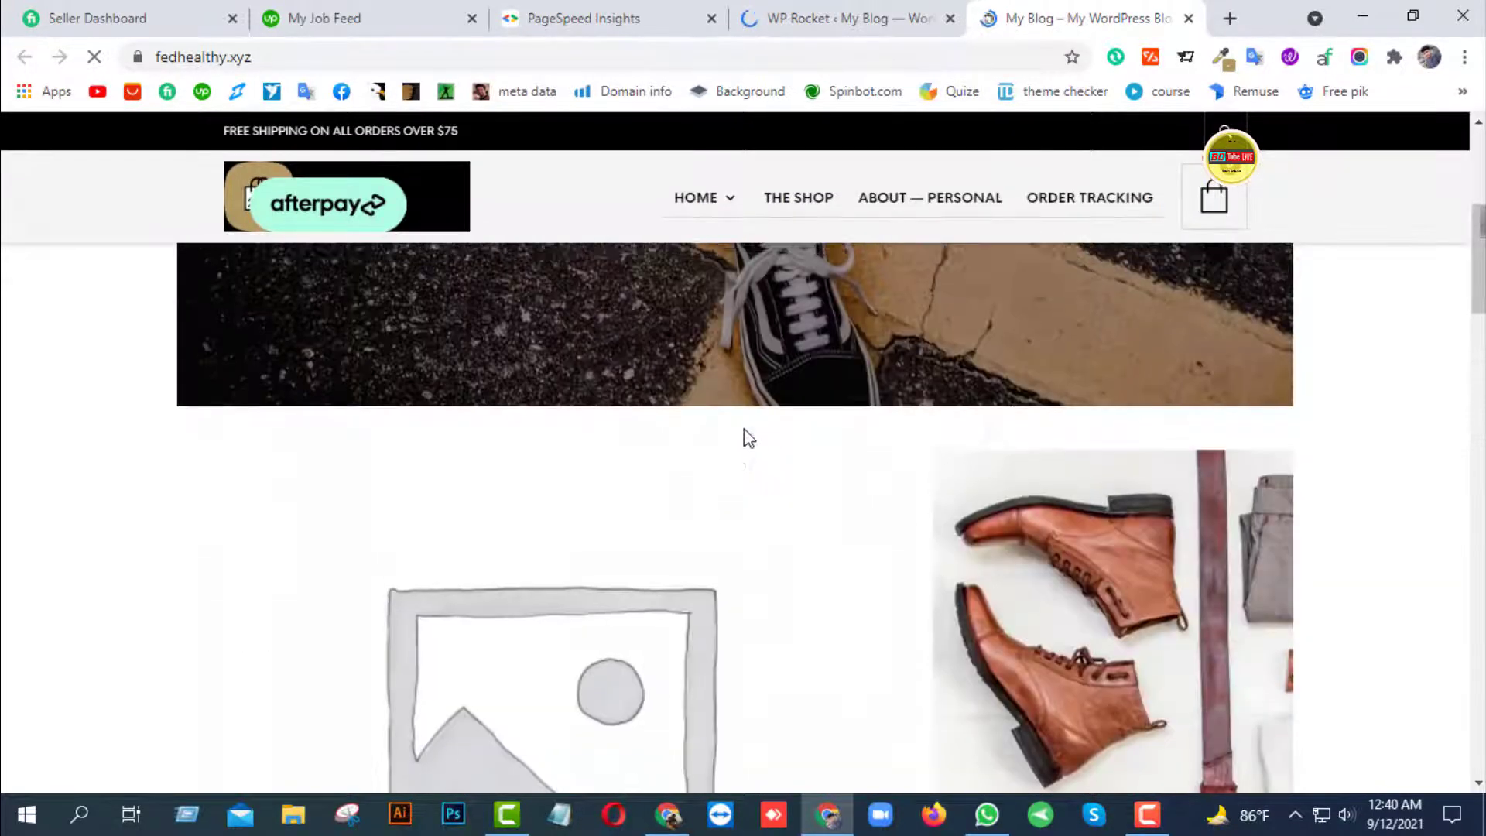
{"action": "scroll", "coordinate": [744, 428], "scroll_direction": "down", "scroll_amount": 20}
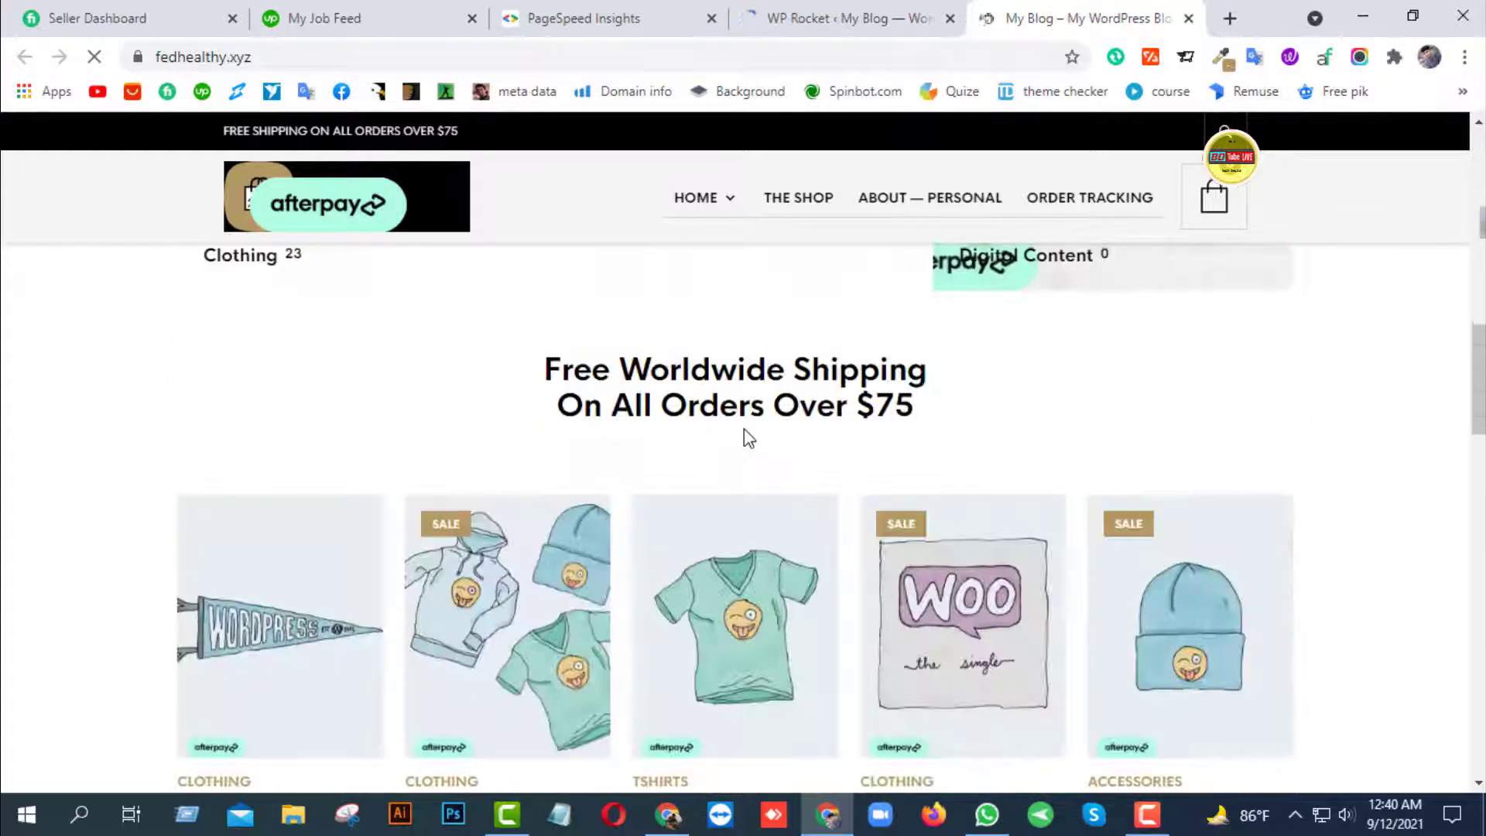
{"action": "scroll", "coordinate": [744, 430], "scroll_direction": "down", "scroll_amount": 15}
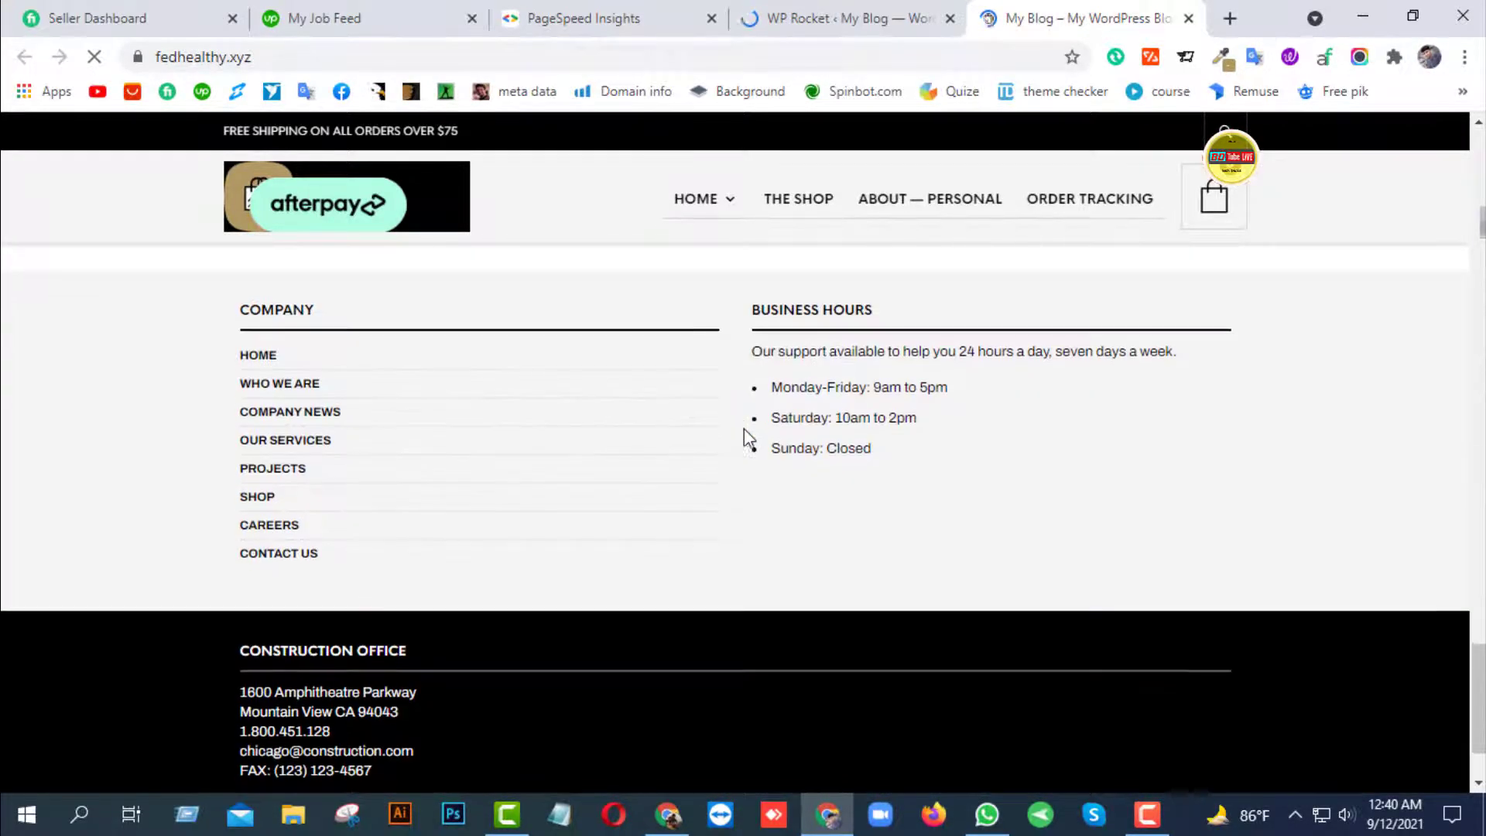
{"action": "scroll", "coordinate": [745, 430], "scroll_direction": "up", "scroll_amount": 15}
{"action": "scroll", "coordinate": [745, 429], "scroll_direction": "up", "scroll_amount": 15}
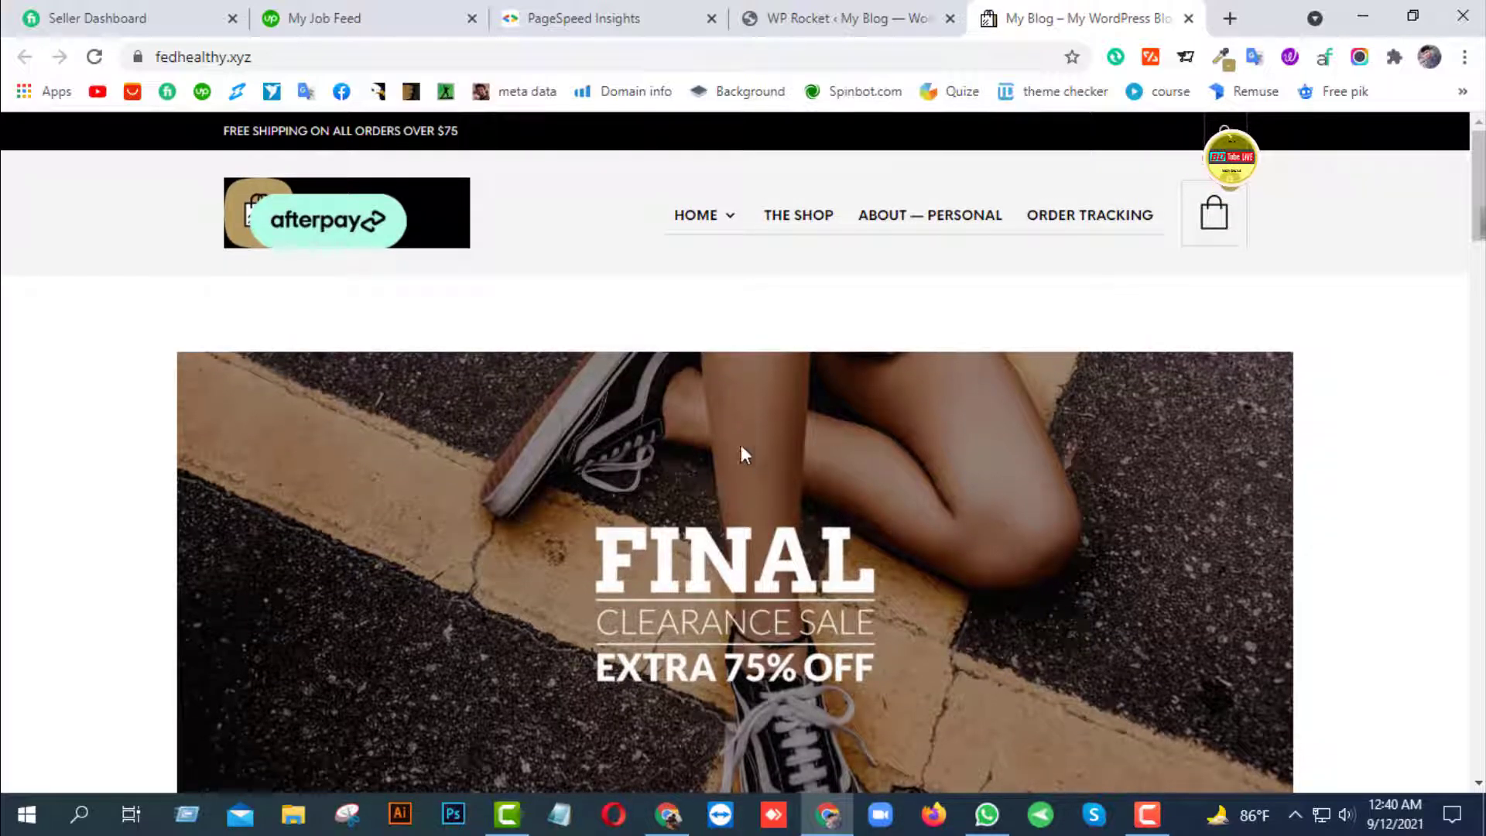
Review the existing desktop and mobile PageSpeed Insights scores for fedhealthy.xyz
{"action": "left_click", "coordinate": [598, 12]}
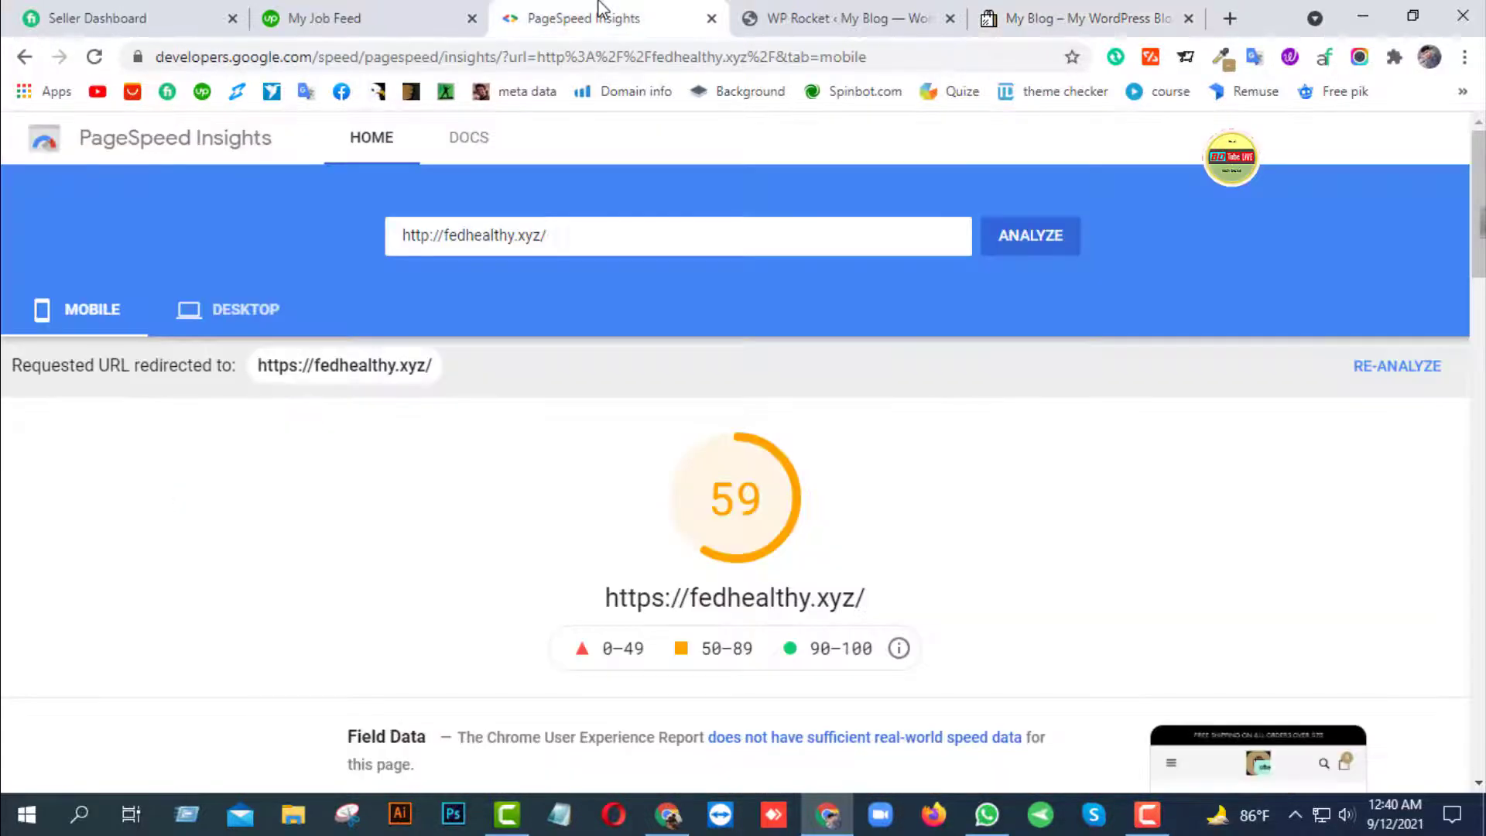
{"action": "left_click", "coordinate": [249, 321]}
{"action": "left_click", "coordinate": [81, 311]}
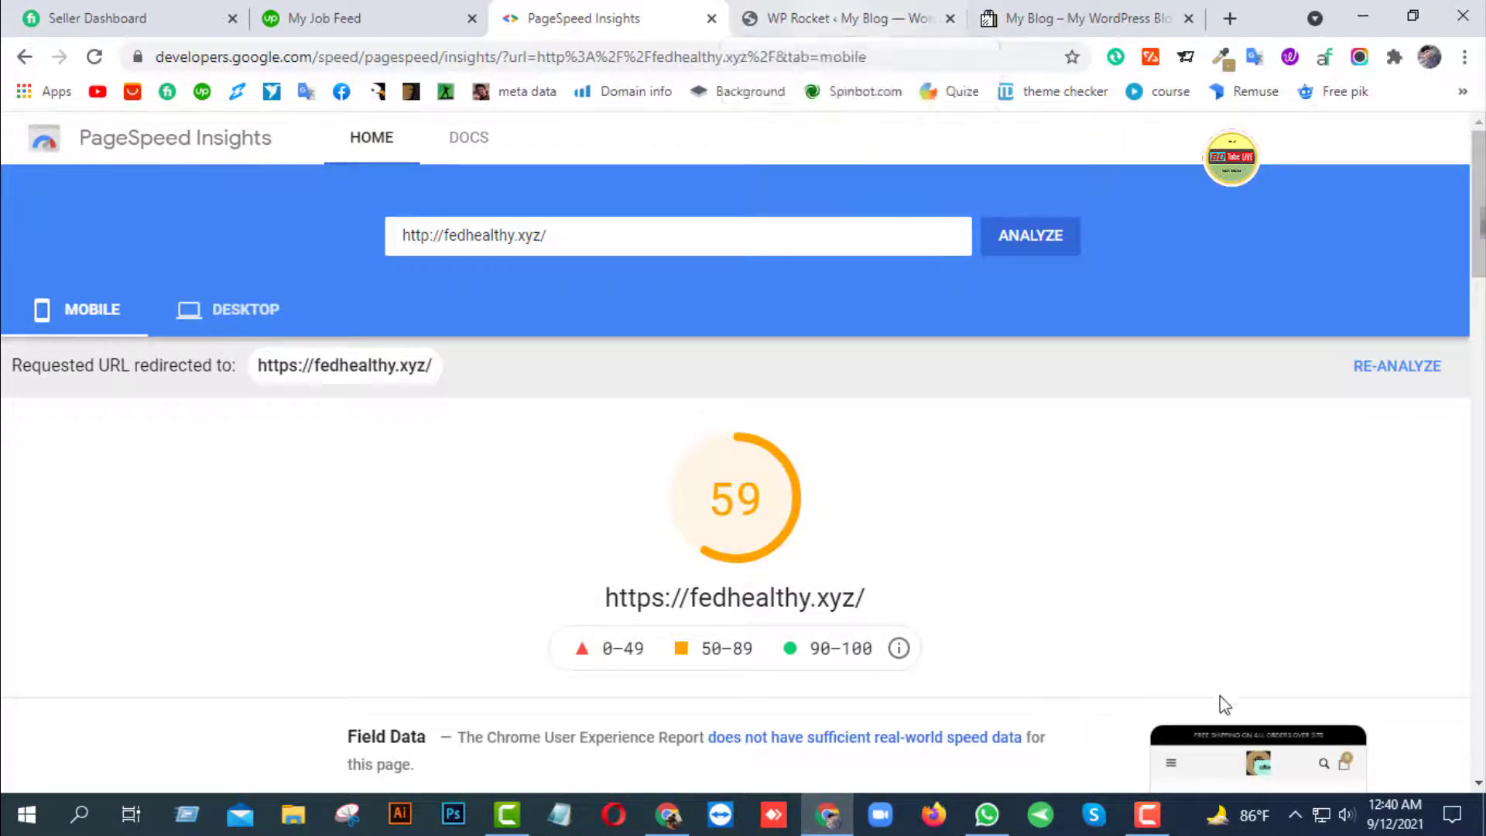
{"action": "left_click", "coordinate": [1147, 814]}
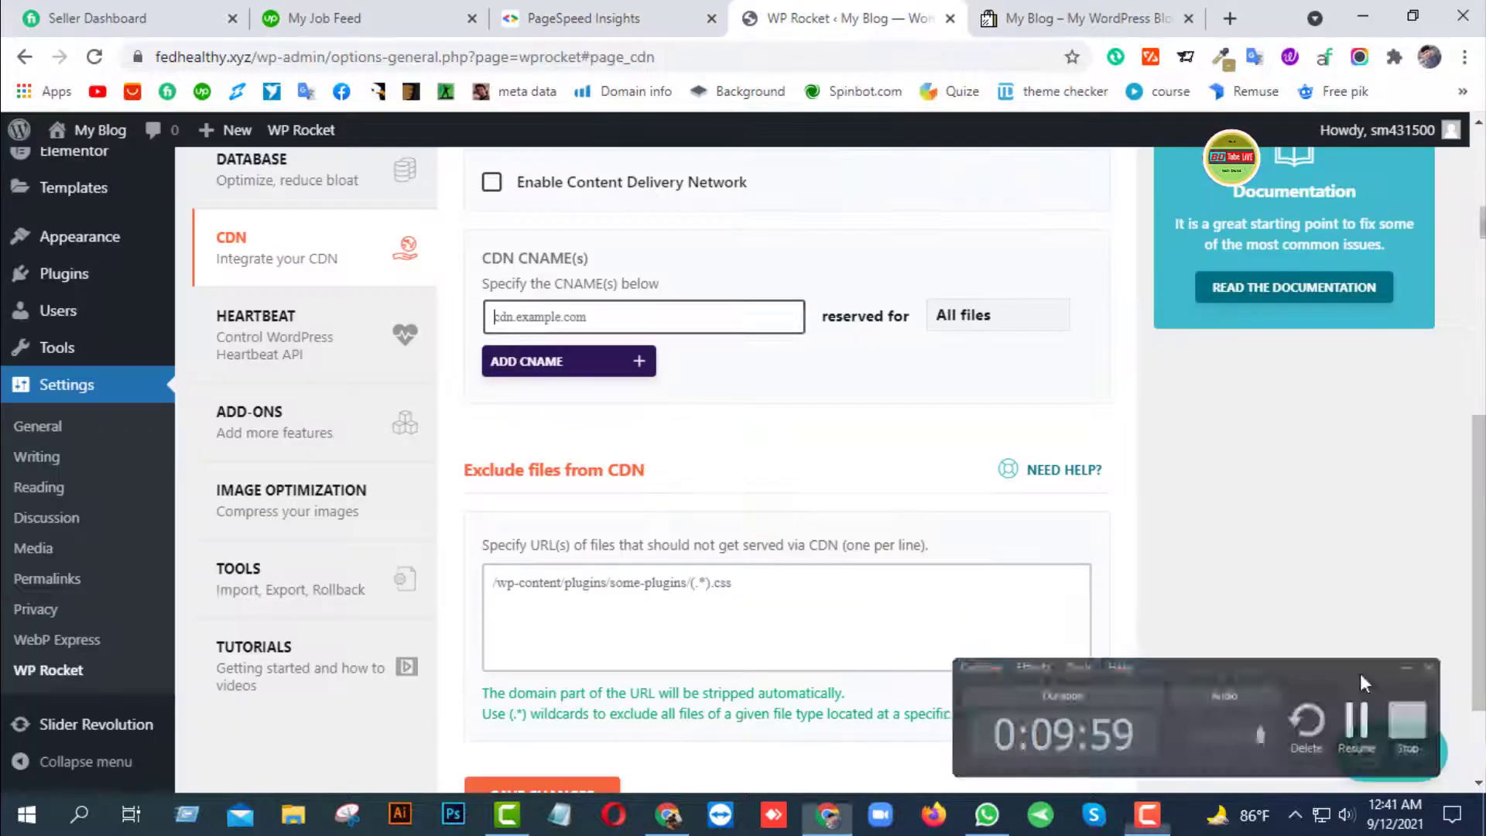
{"action": "left_click", "coordinate": [673, 12]}
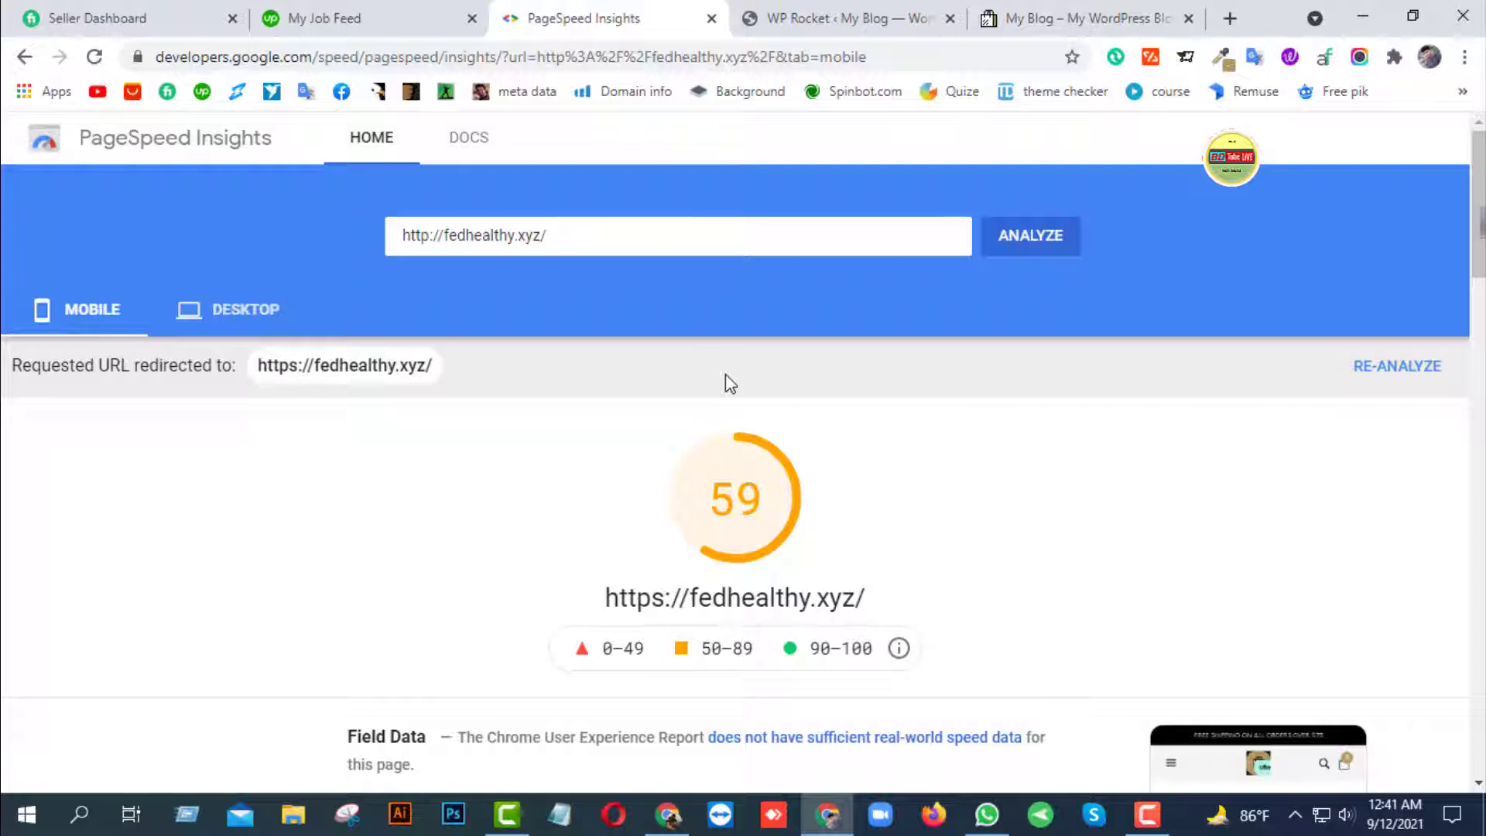
{"action": "left_click", "coordinate": [242, 309]}
{"action": "left_click", "coordinate": [68, 309]}
{"action": "left_click", "coordinate": [1046, 236]}
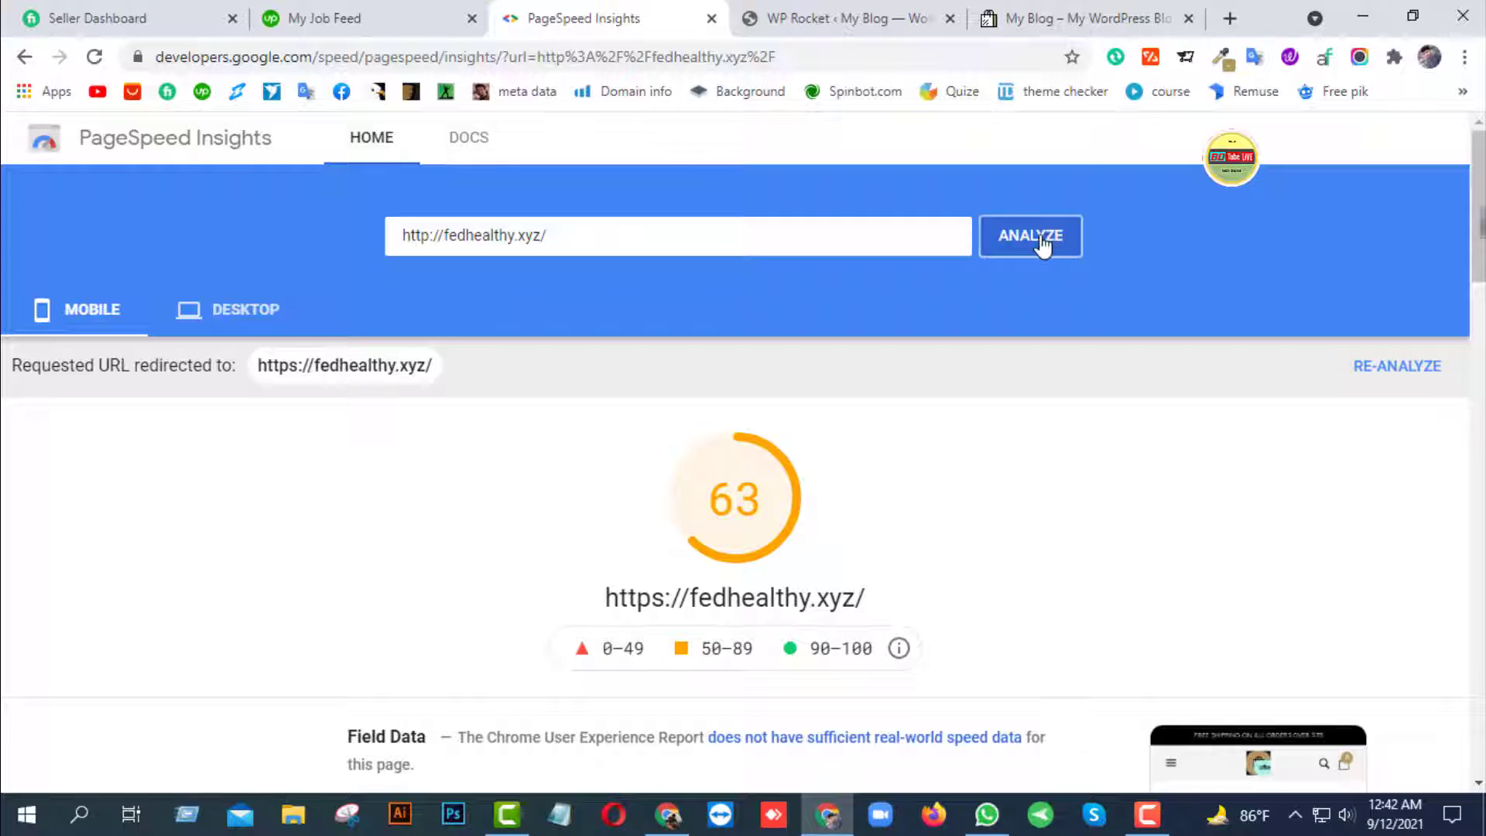
{"action": "left_click", "coordinate": [235, 320]}
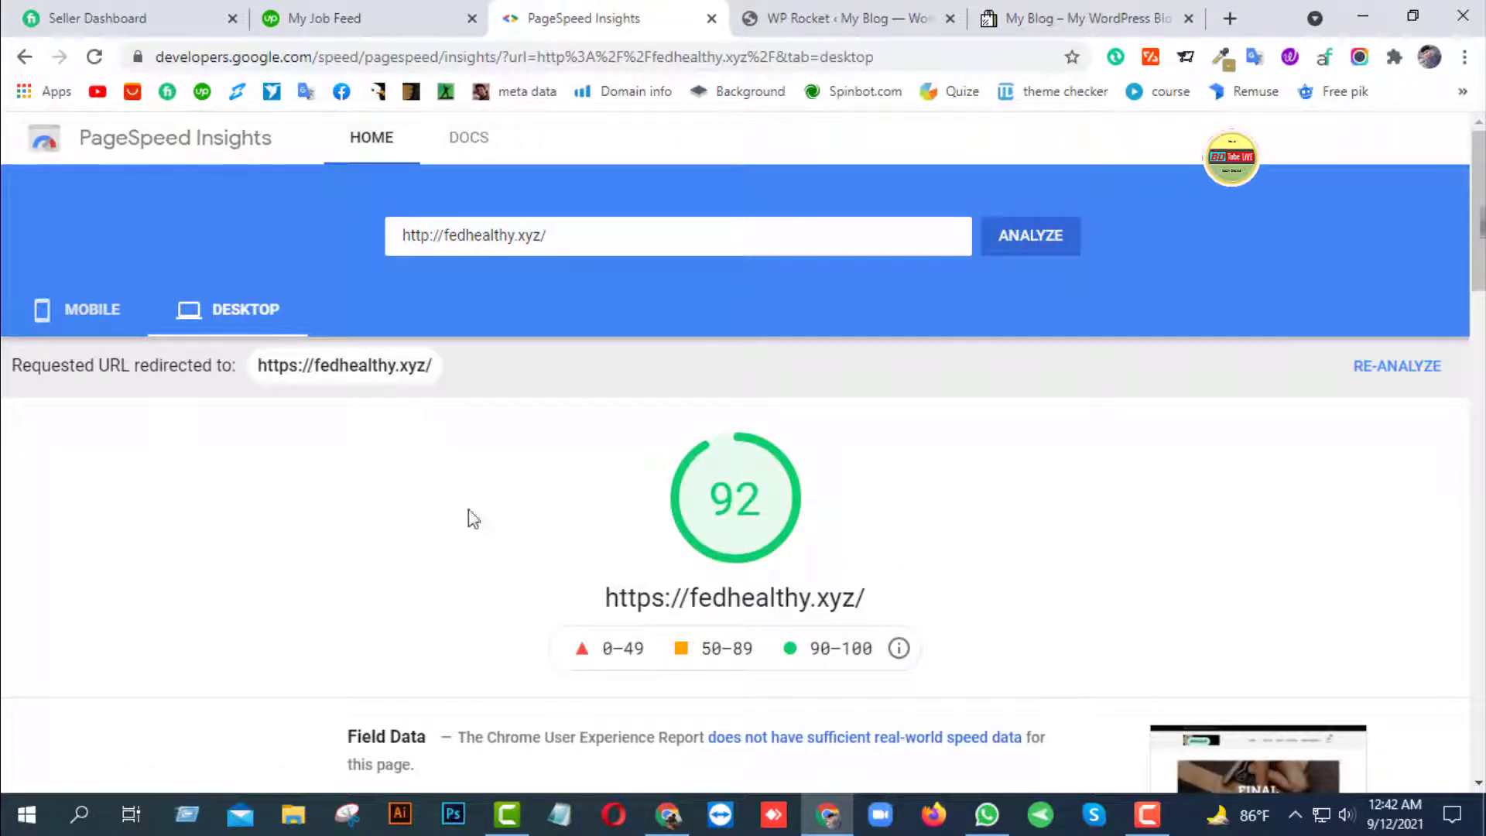
{"action": "left_click", "coordinate": [99, 314]}
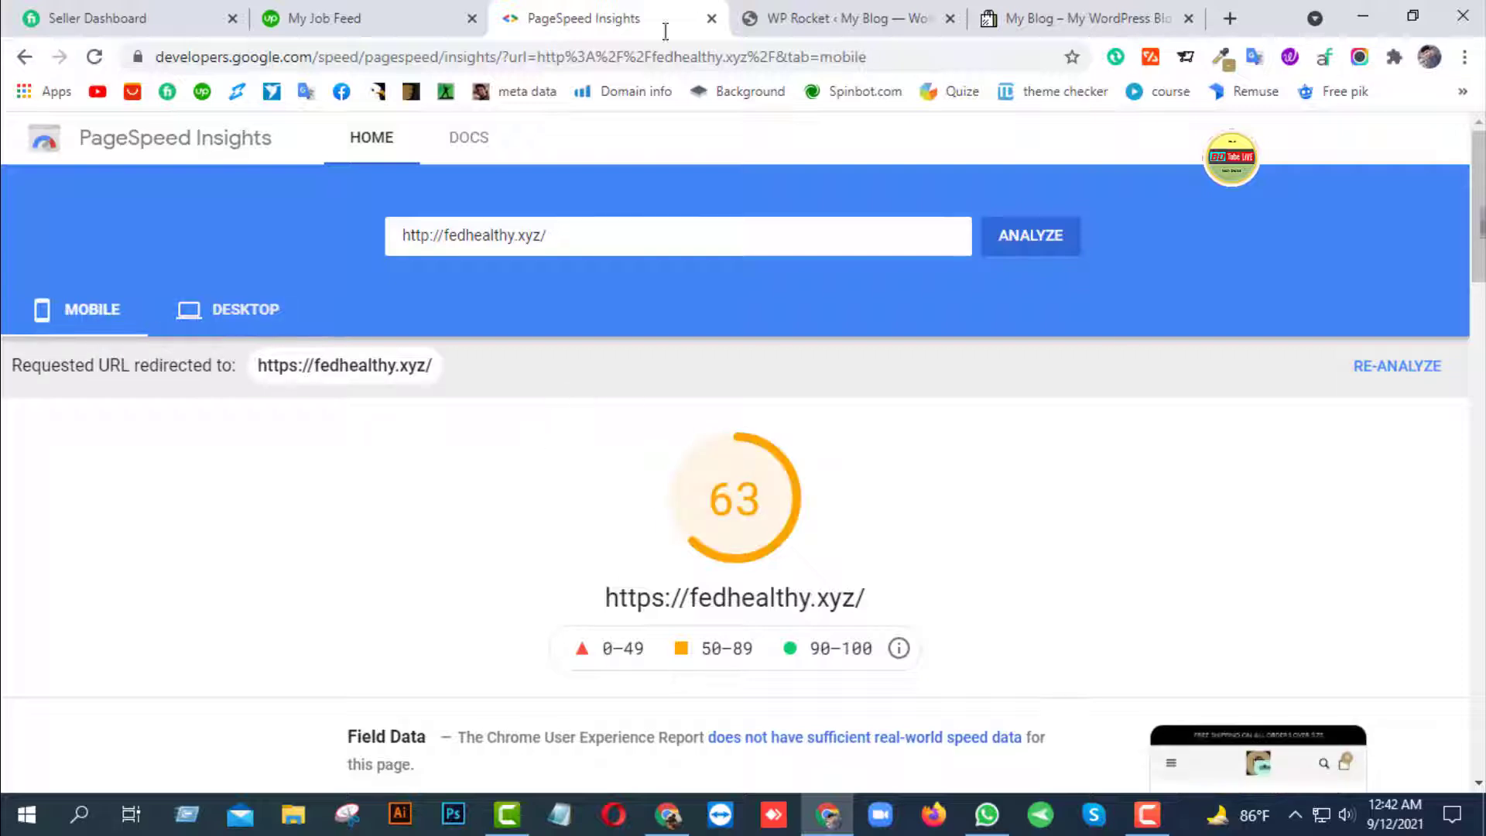
In WP Rocket's Cache settings, enable caching for mobile devices with separate cache files, save the changes and clear the cache
{"action": "left_click", "coordinate": [916, 11]}
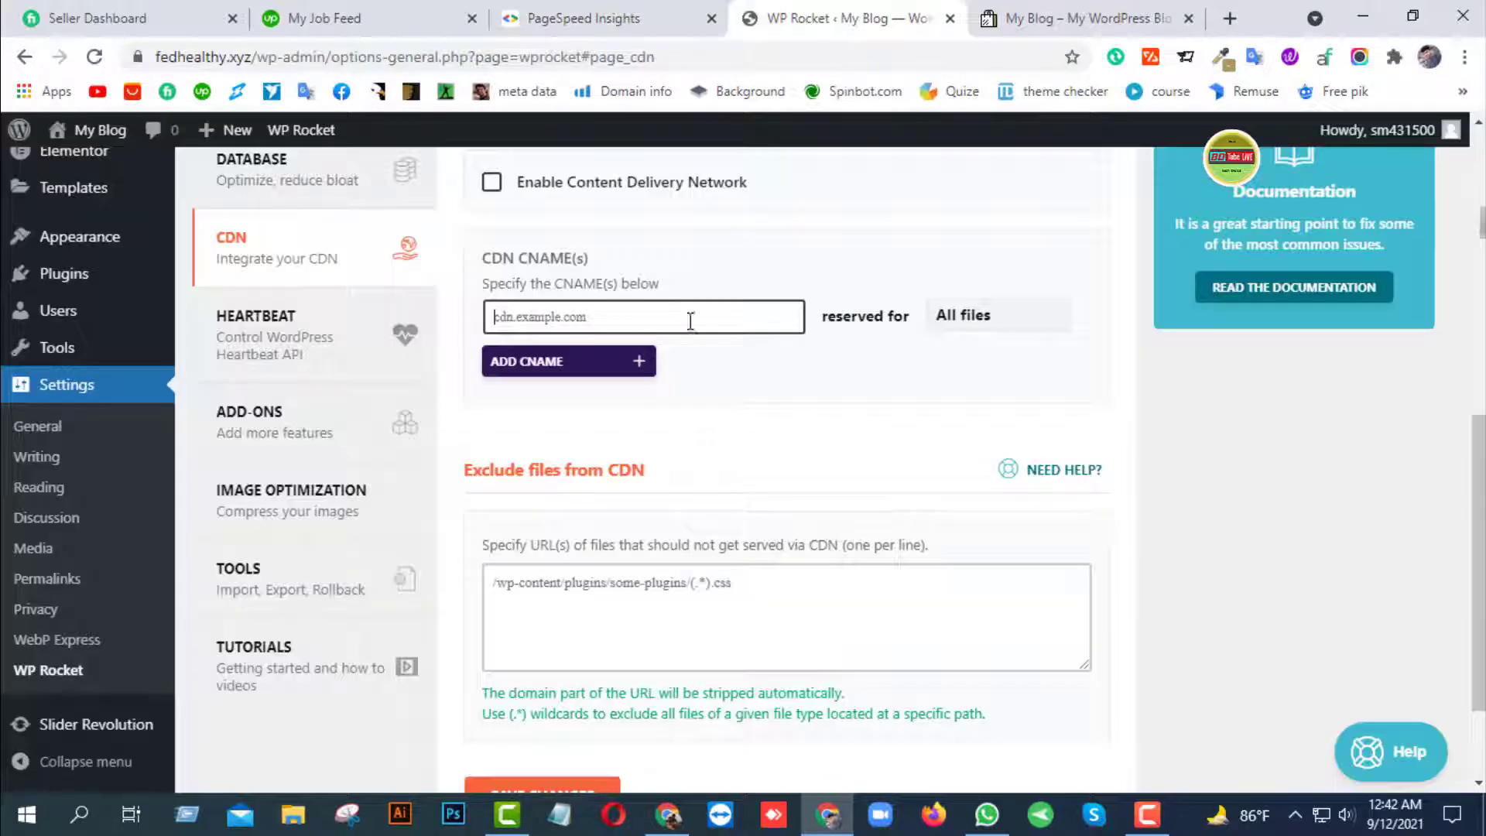
{"action": "scroll", "coordinate": [375, 398], "scroll_direction": "up", "scroll_amount": 6}
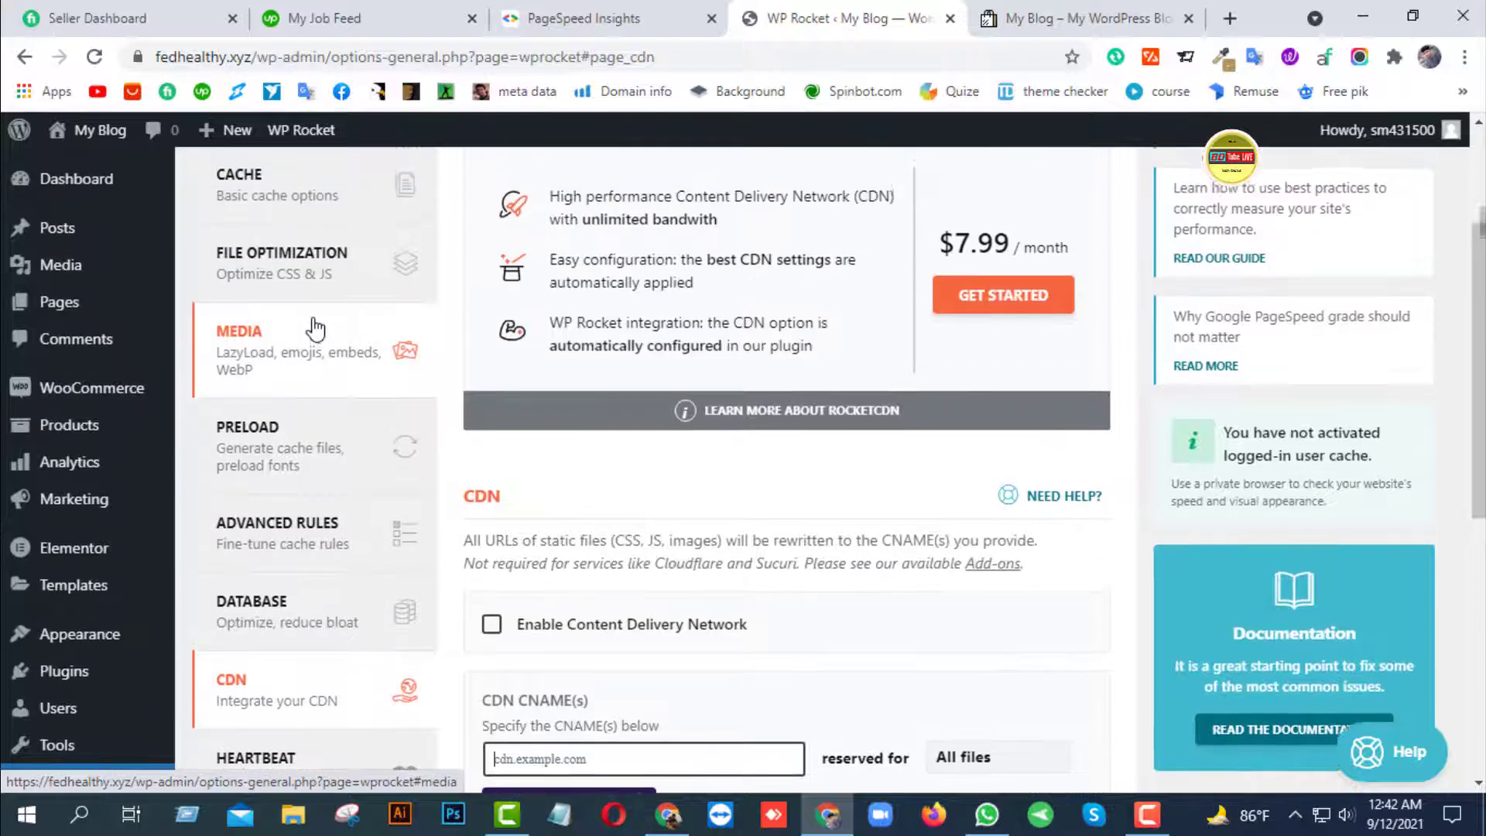
{"action": "scroll", "coordinate": [315, 329], "scroll_direction": "up", "scroll_amount": 2}
{"action": "left_click", "coordinate": [309, 305]}
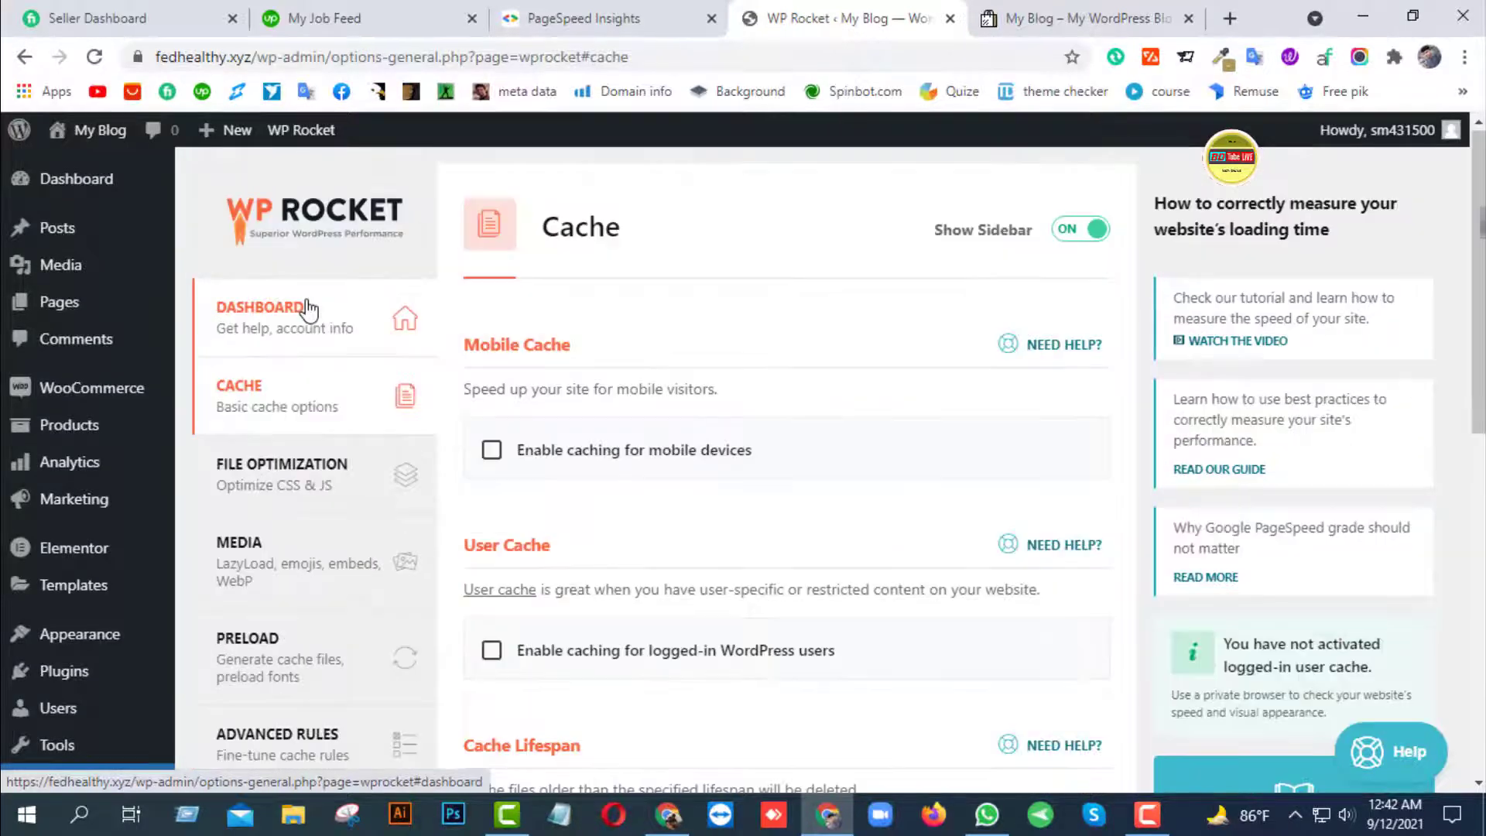
{"action": "left_click", "coordinate": [491, 450]}
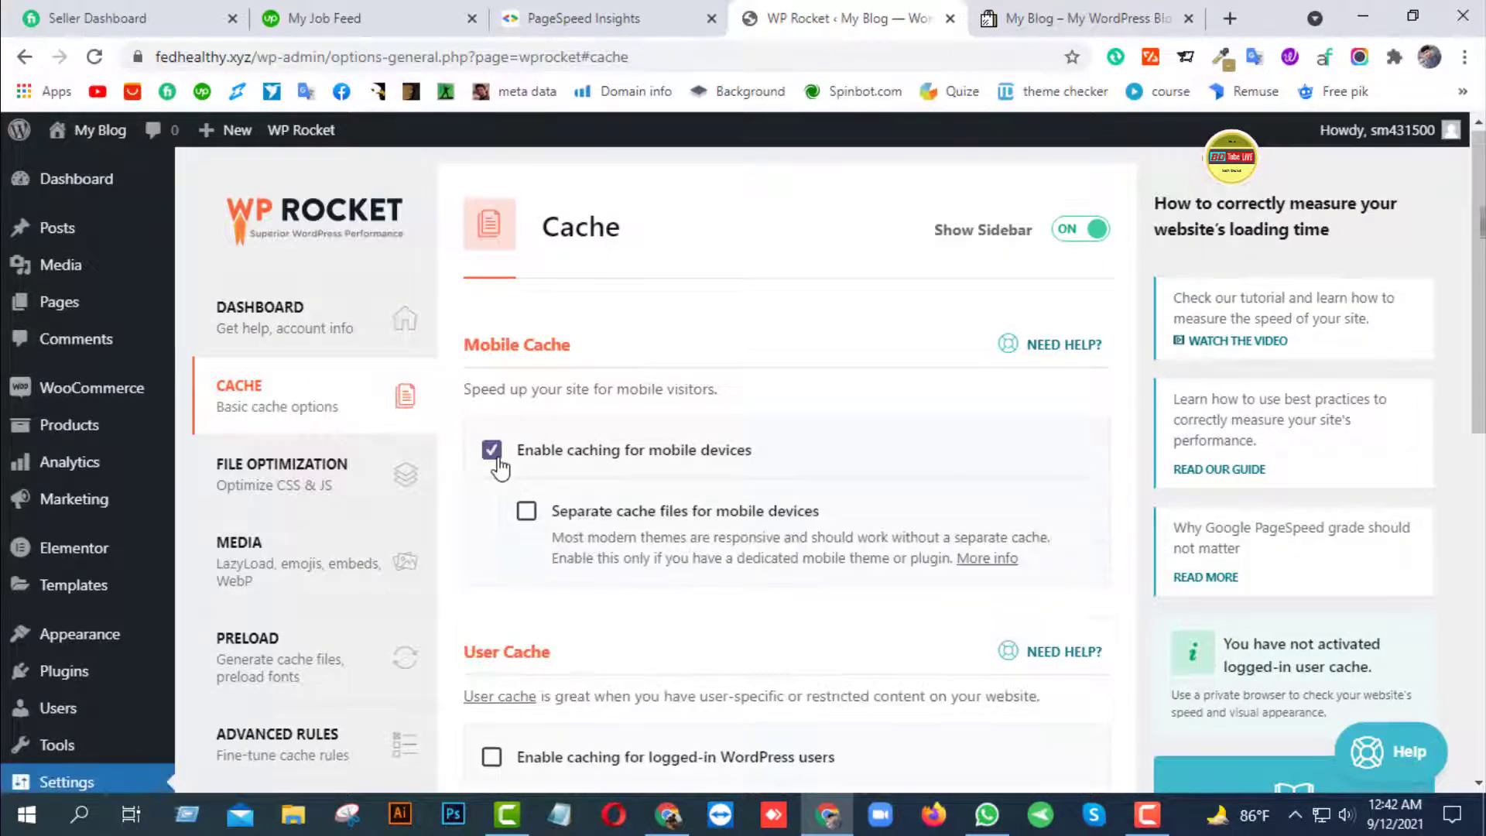
{"action": "left_click", "coordinate": [526, 511]}
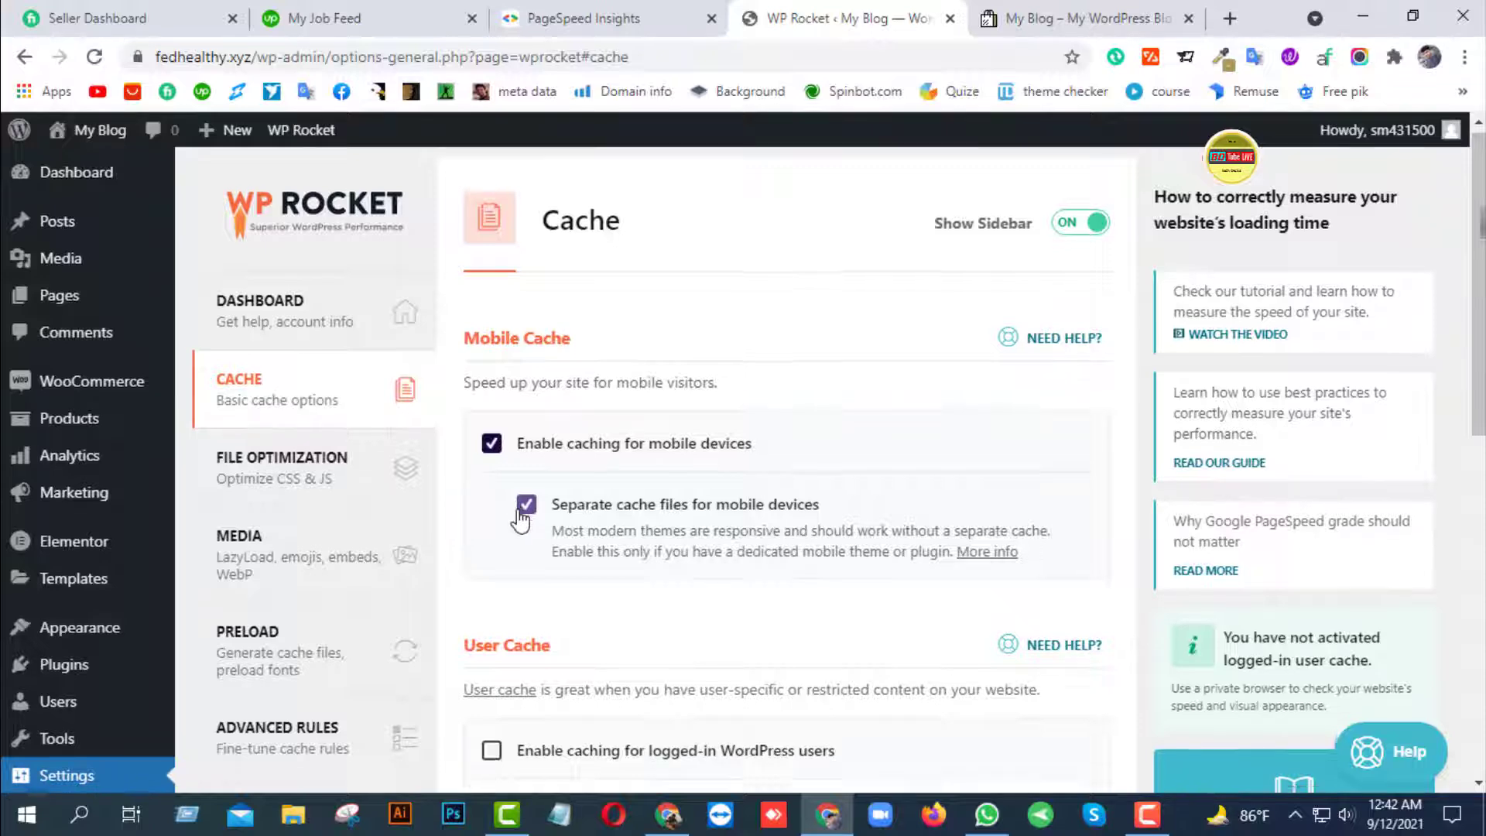
{"action": "scroll", "coordinate": [521, 518], "scroll_direction": "down", "scroll_amount": 3}
{"action": "scroll", "coordinate": [511, 542], "scroll_direction": "down", "scroll_amount": 7}
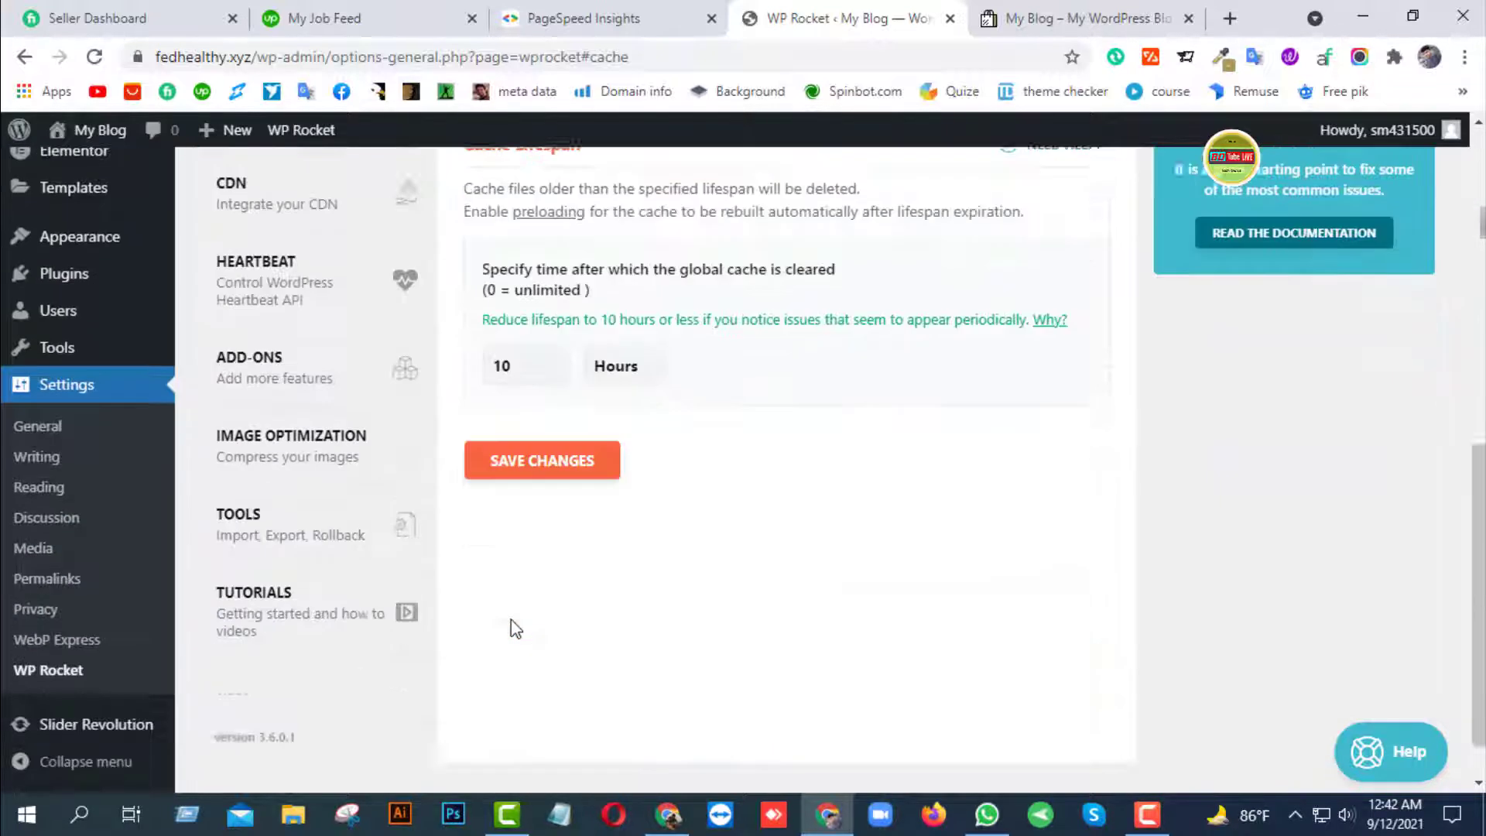
{"action": "left_click", "coordinate": [569, 416]}
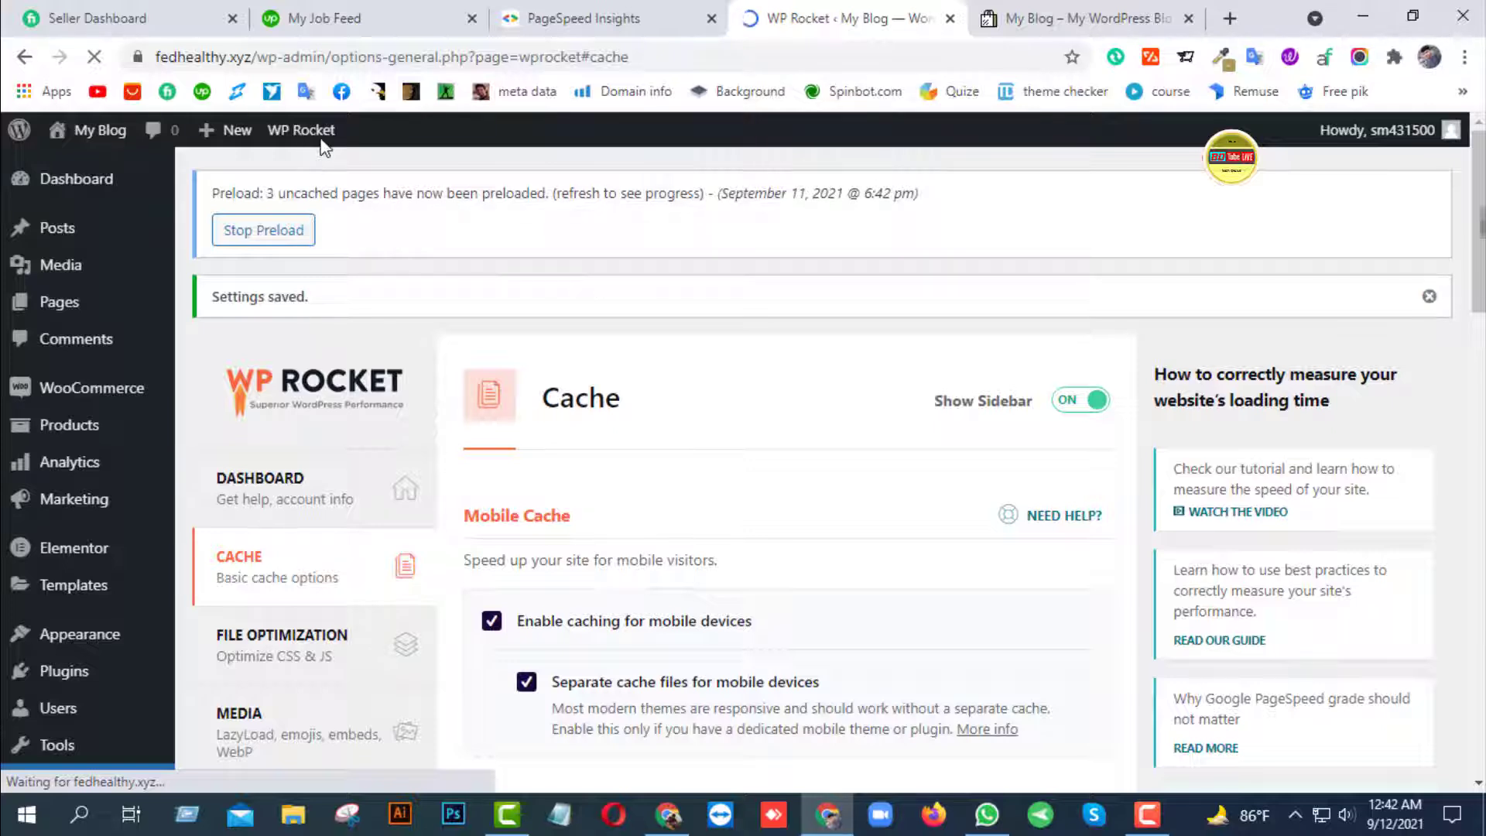
{"action": "mouse_move", "coordinate": [323, 146]}
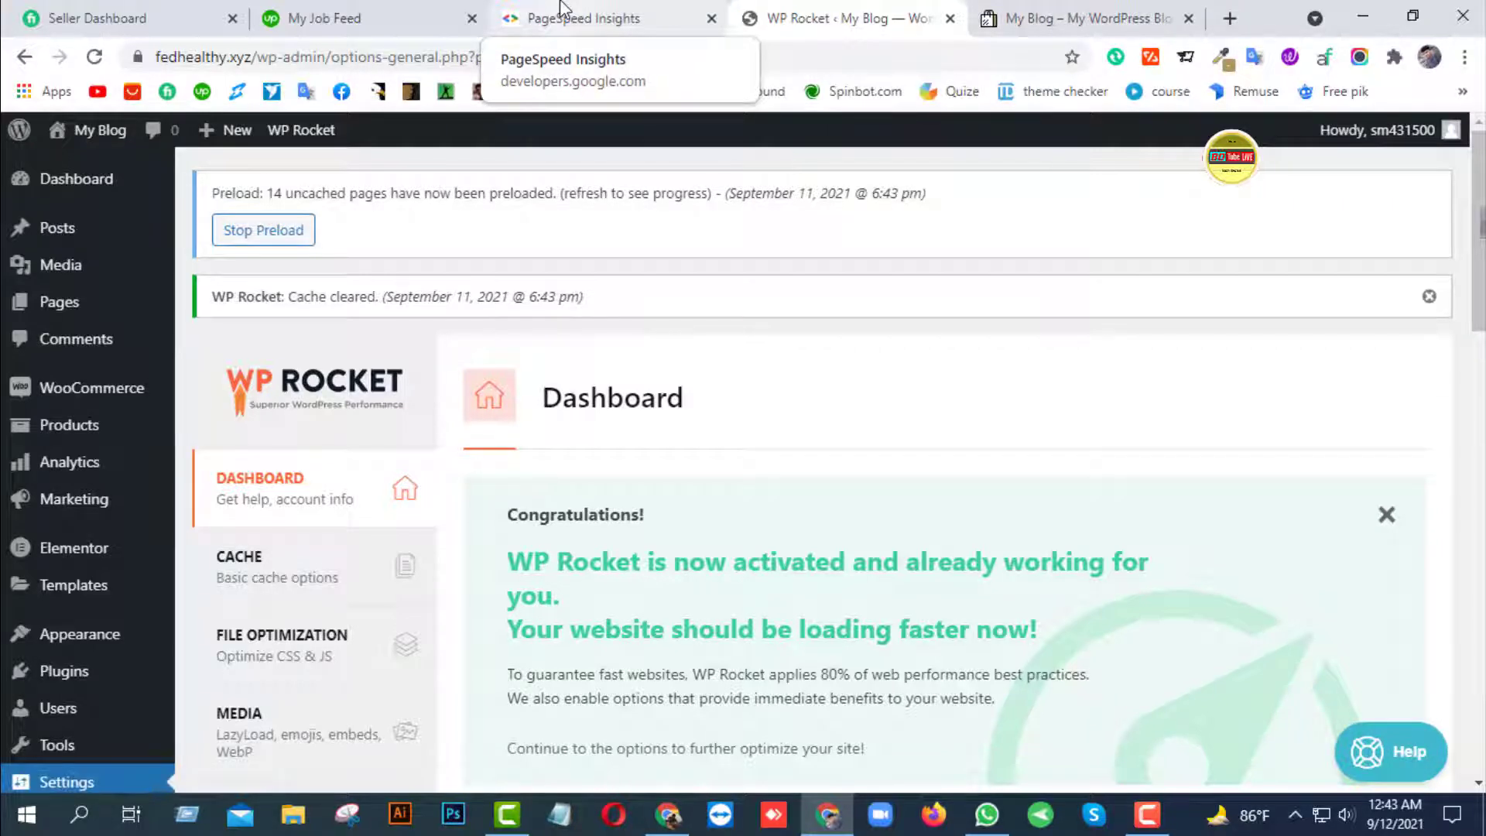
Repeat the PageSpeed Insights analysis of fedhealthy.xyz with mobile caching enabled and check both the desktop and mobile results
{"action": "left_click", "coordinate": [562, 9]}
{"action": "left_click", "coordinate": [1051, 248]}
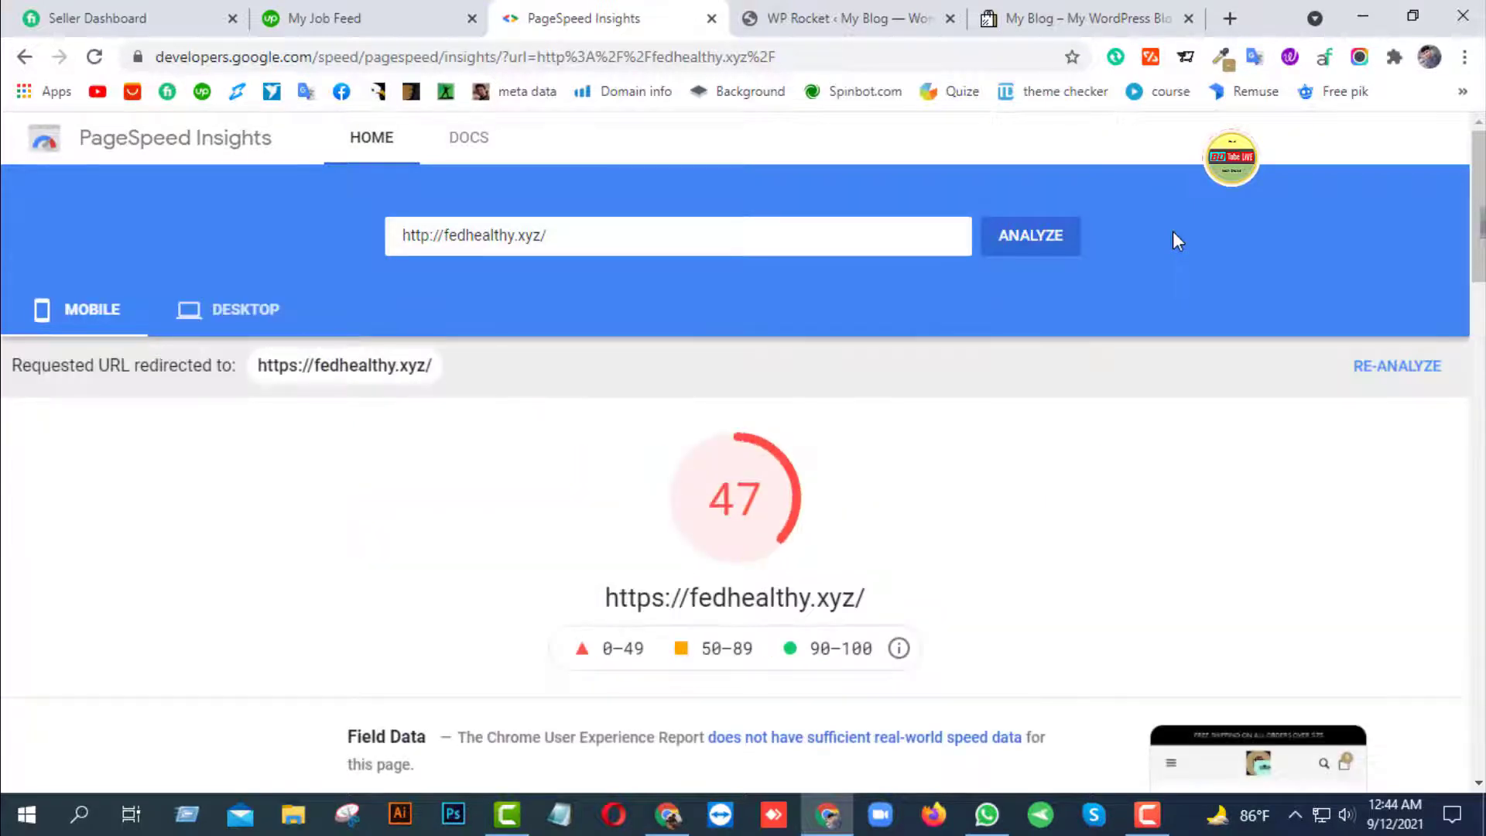
{"action": "left_click", "coordinate": [242, 319]}
{"action": "left_click", "coordinate": [98, 331]}
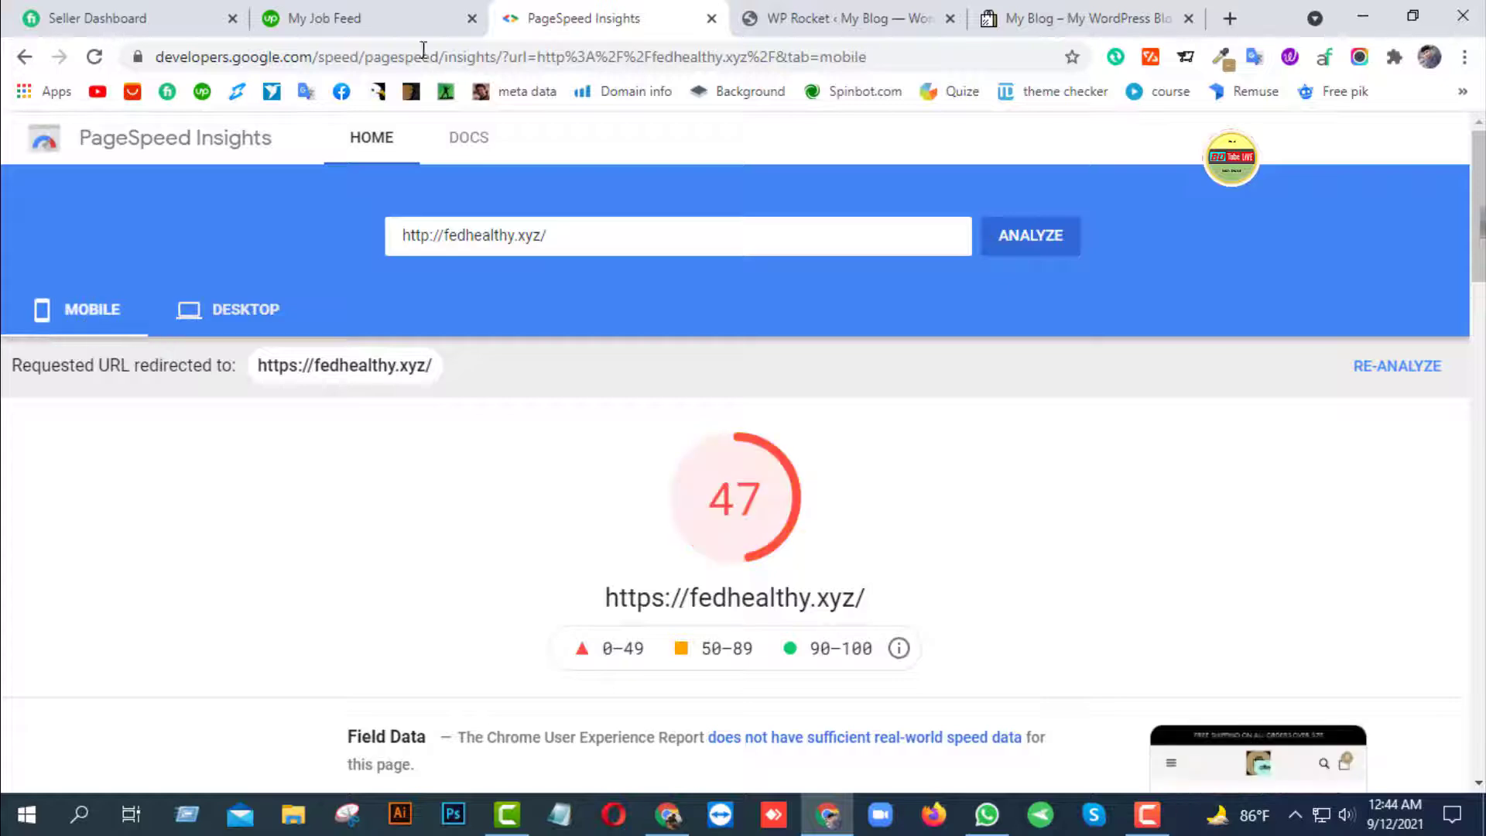
Turn off caching for mobile devices in WP Rocket's Cache settings, save the changes and clear the cache
{"action": "left_click", "coordinate": [831, 15]}
{"action": "scroll", "coordinate": [310, 433], "scroll_direction": "down", "scroll_amount": 7}
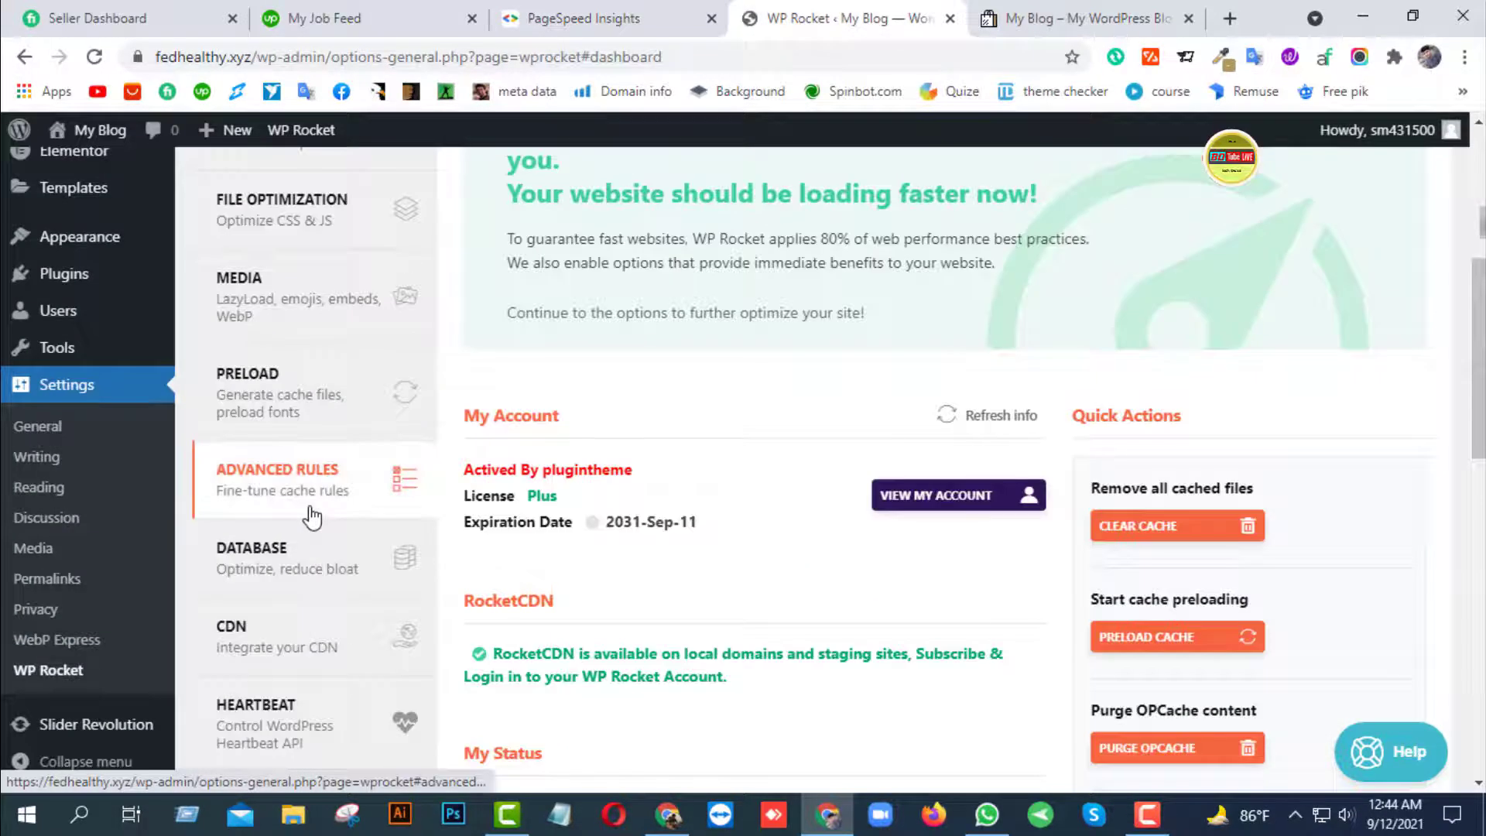
{"action": "scroll", "coordinate": [308, 514], "scroll_direction": "down", "scroll_amount": 1}
{"action": "scroll", "coordinate": [308, 514], "scroll_direction": "up", "scroll_amount": 5}
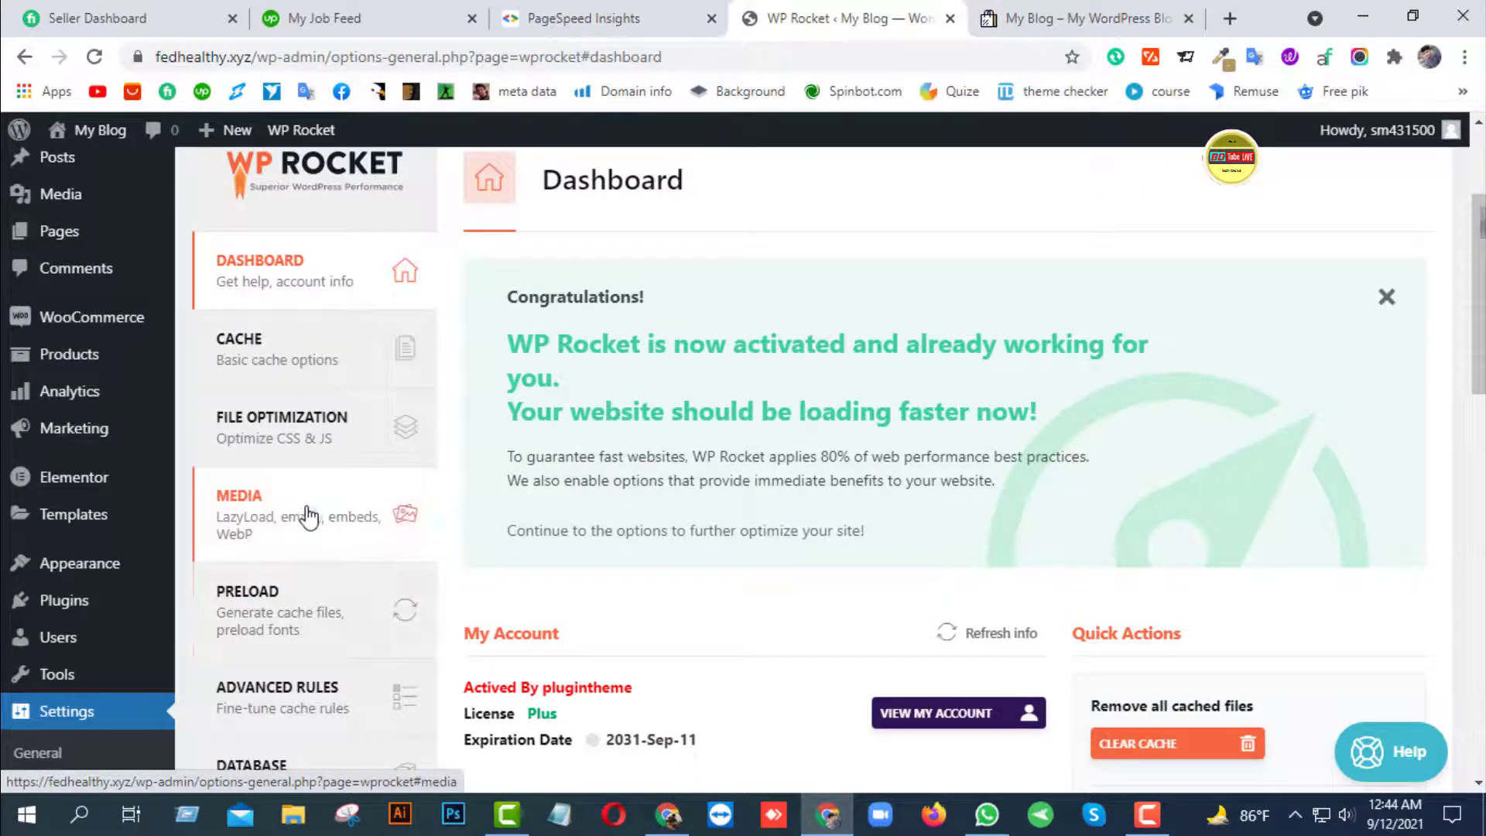
{"action": "left_click", "coordinate": [311, 375]}
{"action": "left_click", "coordinate": [496, 453]}
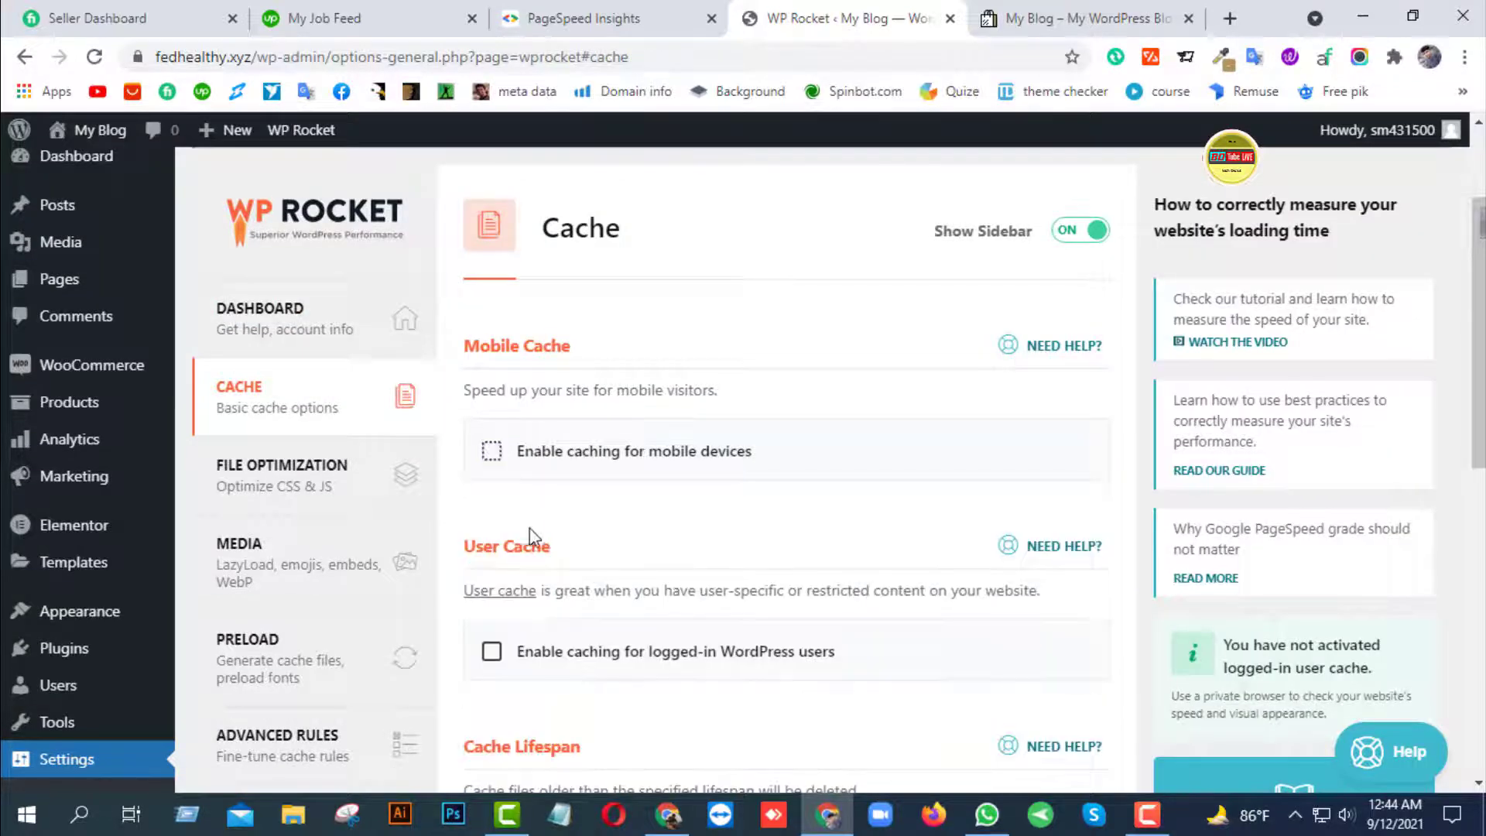
{"action": "scroll", "coordinate": [557, 542], "scroll_direction": "down", "scroll_amount": 7}
{"action": "left_click", "coordinate": [573, 531]}
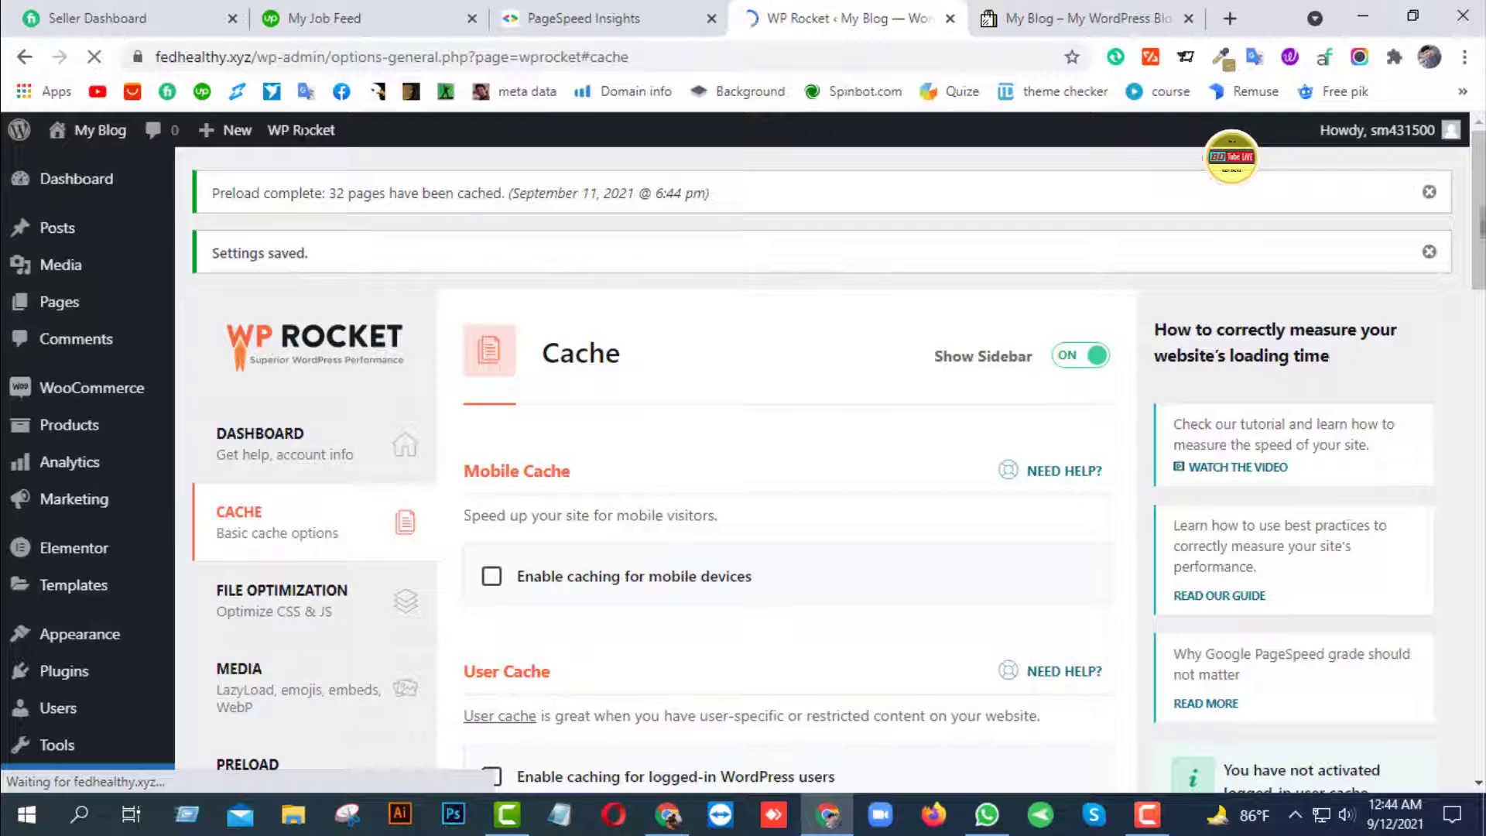
{"action": "mouse_move", "coordinate": [298, 130]}
{"action": "left_click", "coordinate": [308, 193]}
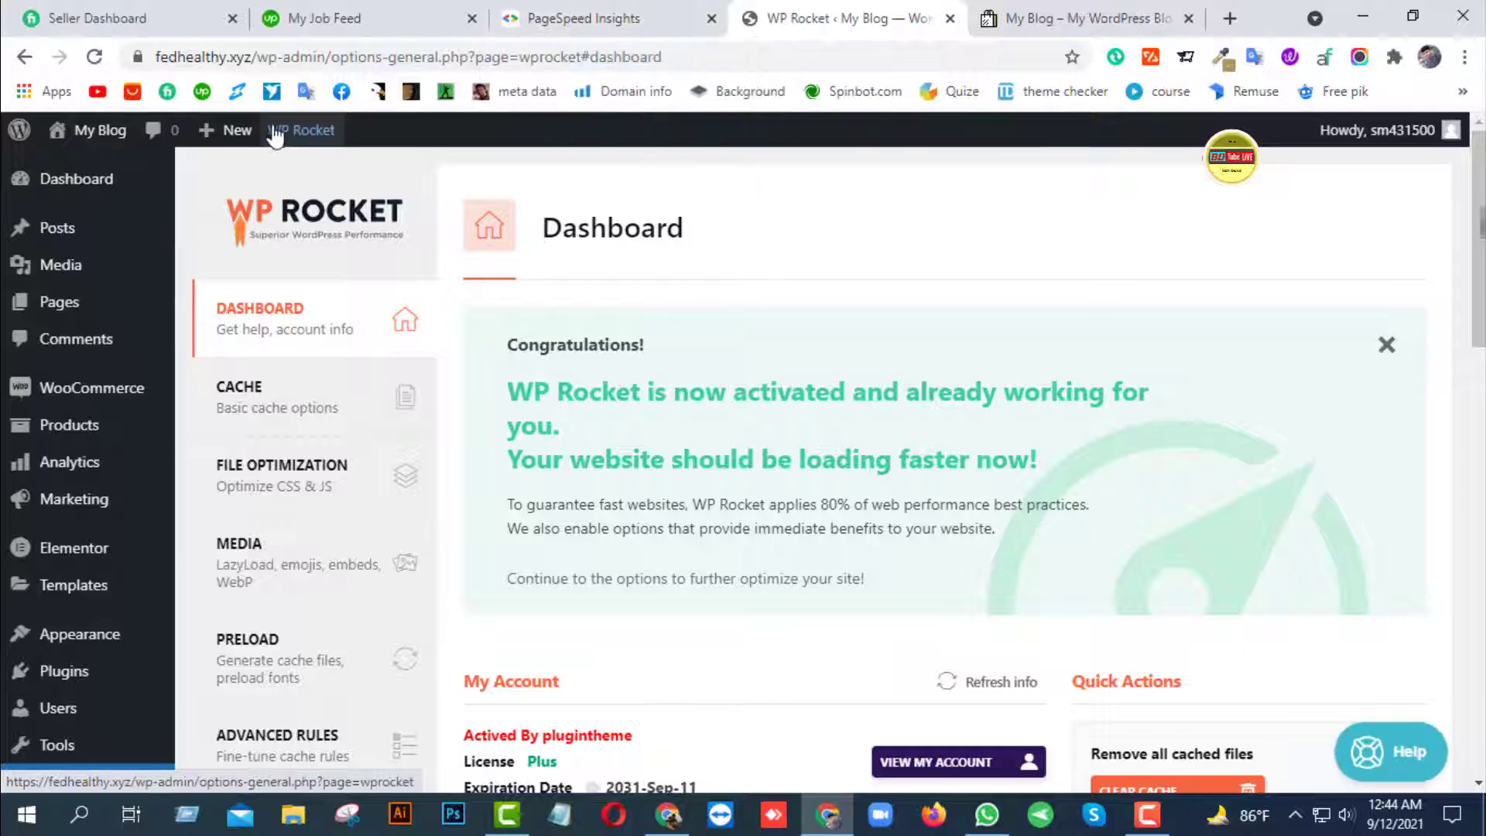
{"action": "left_click", "coordinate": [306, 192]}
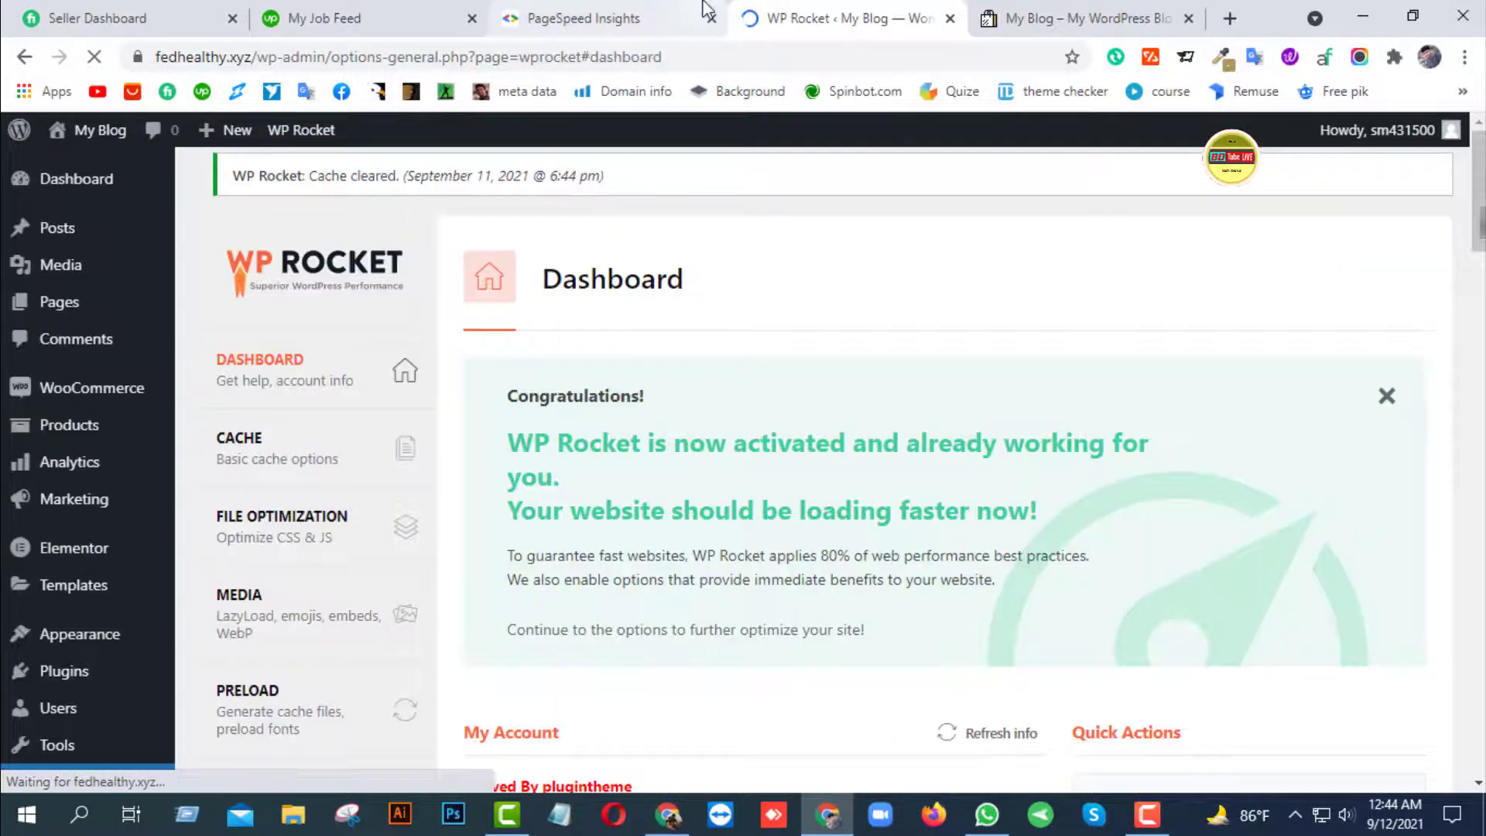
{"action": "left_click", "coordinate": [623, 14]}
{"action": "left_click", "coordinate": [1048, 246]}
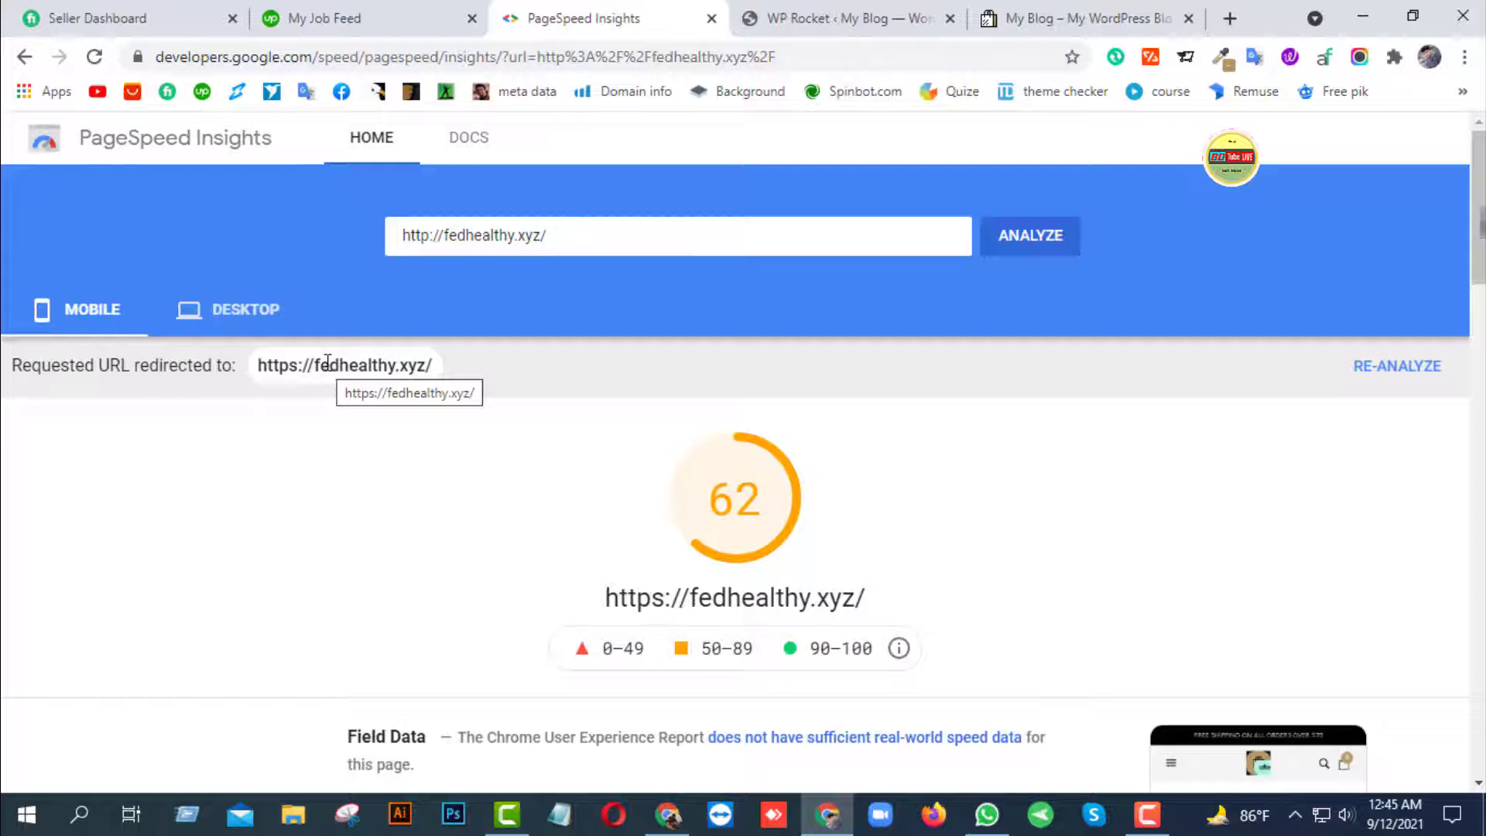
Examine the desktop report for fedhealthy.xyz, including its performance score, Lab Data metrics, Opportunities and Diagnostics
{"action": "left_click", "coordinate": [223, 326]}
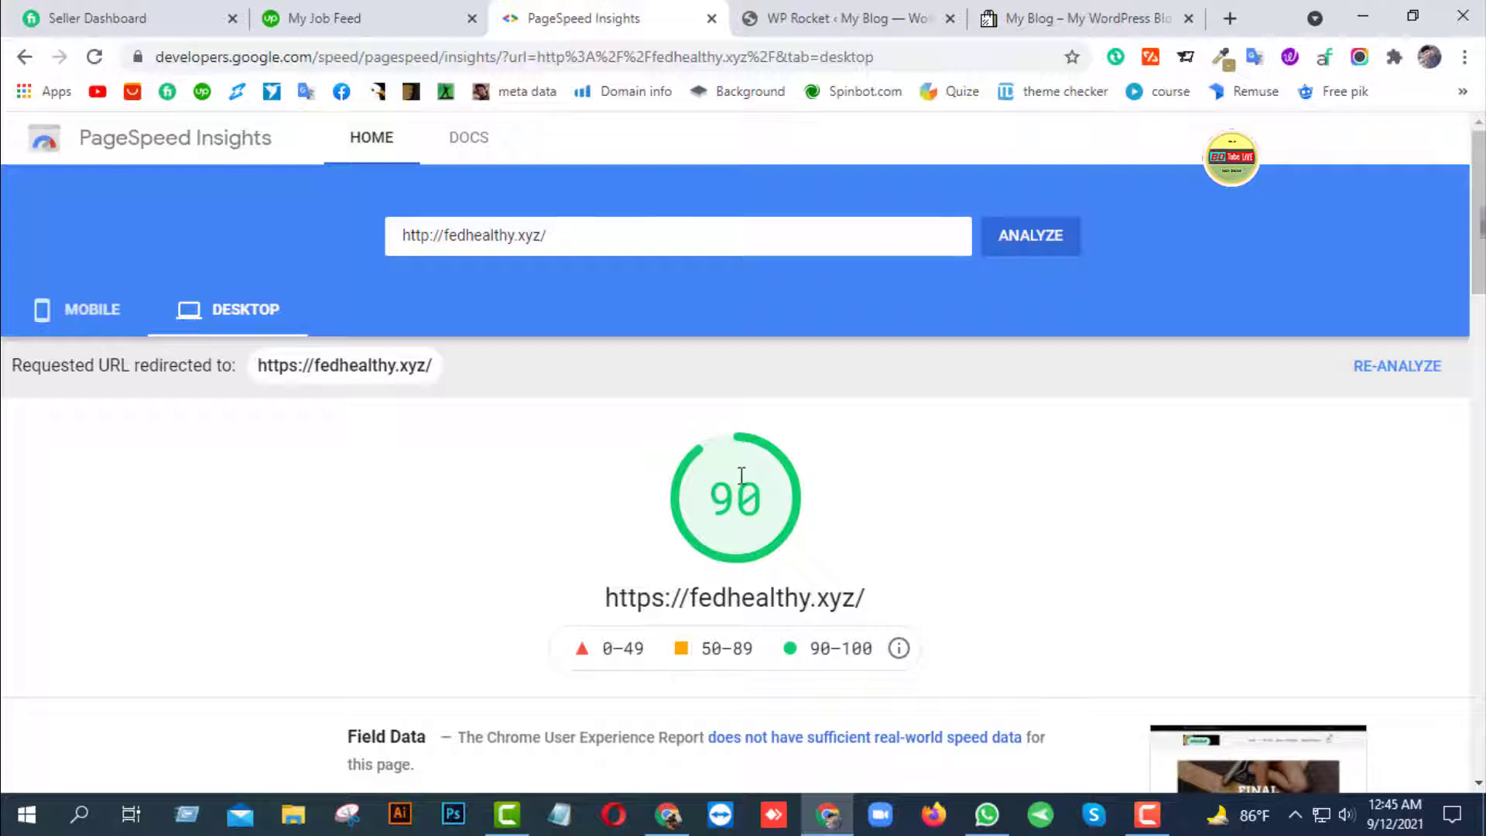
{"action": "scroll", "coordinate": [546, 596], "scroll_direction": "down", "scroll_amount": 5}
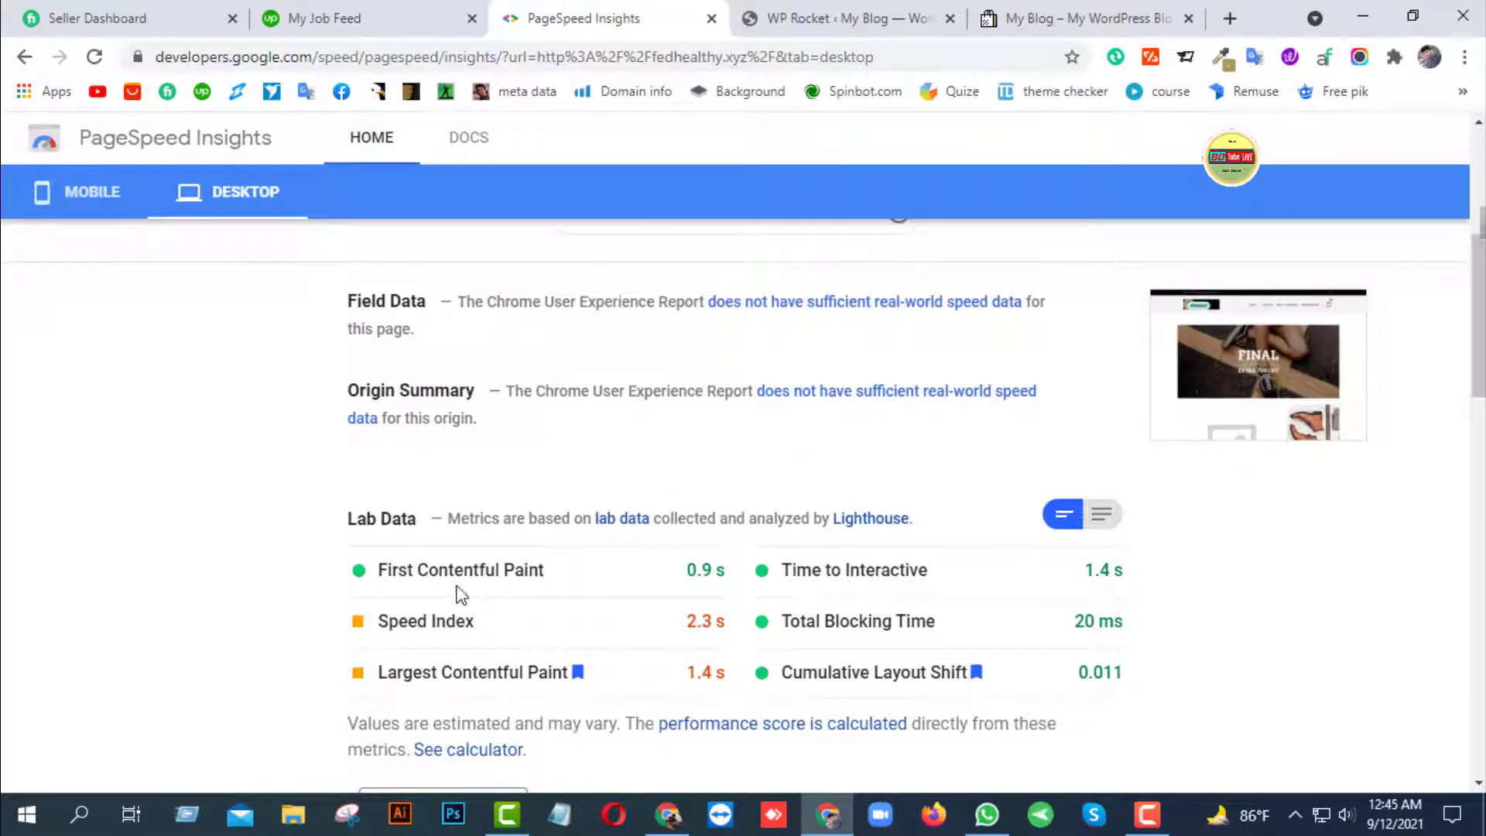
{"action": "scroll", "coordinate": [536, 522], "scroll_direction": "down", "scroll_amount": 2}
{"action": "scroll", "coordinate": [536, 523], "scroll_direction": "down", "scroll_amount": 1}
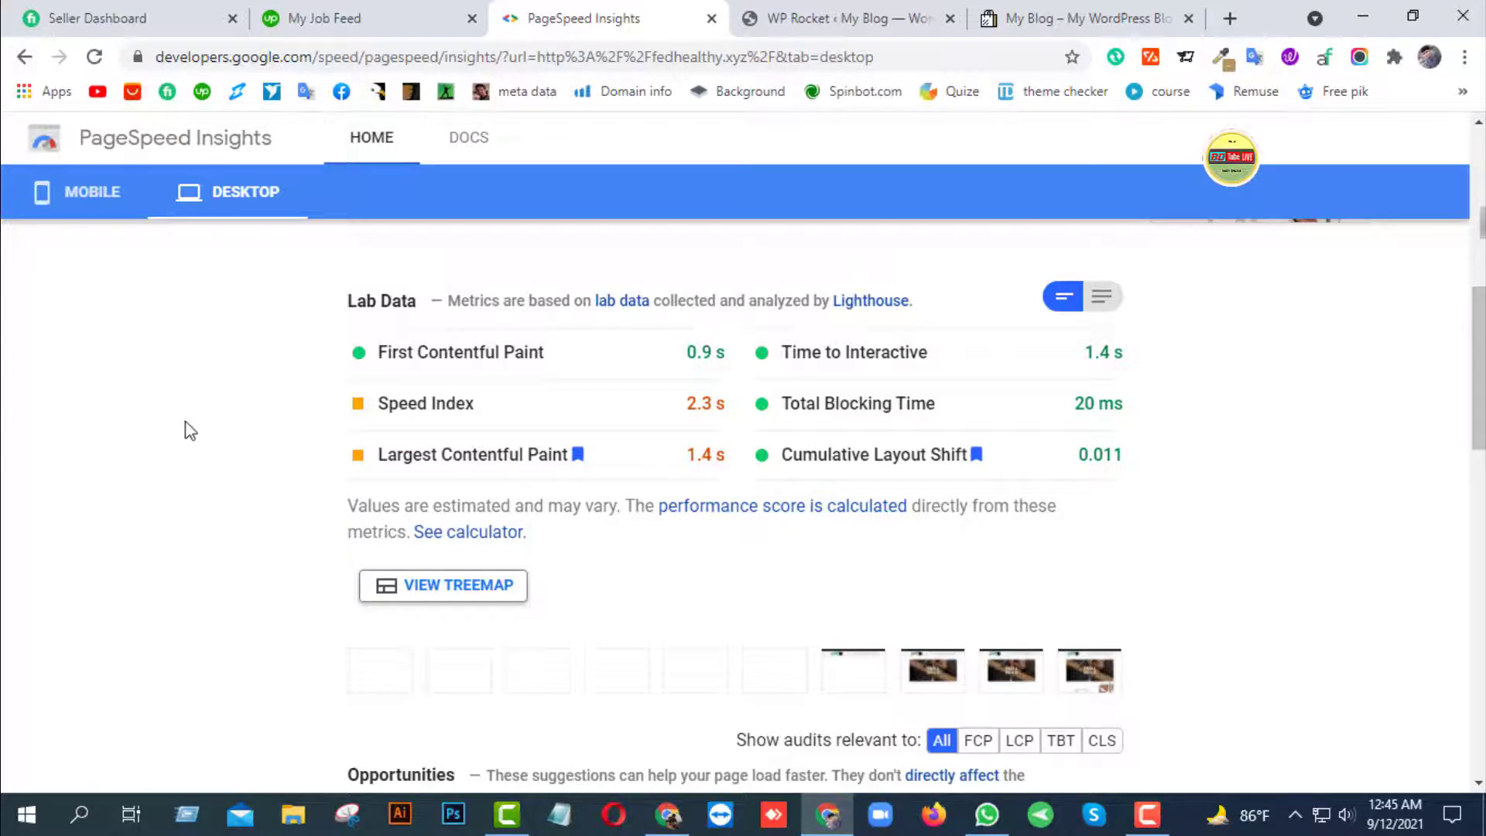
{"action": "scroll", "coordinate": [259, 448], "scroll_direction": "down", "scroll_amount": 8}
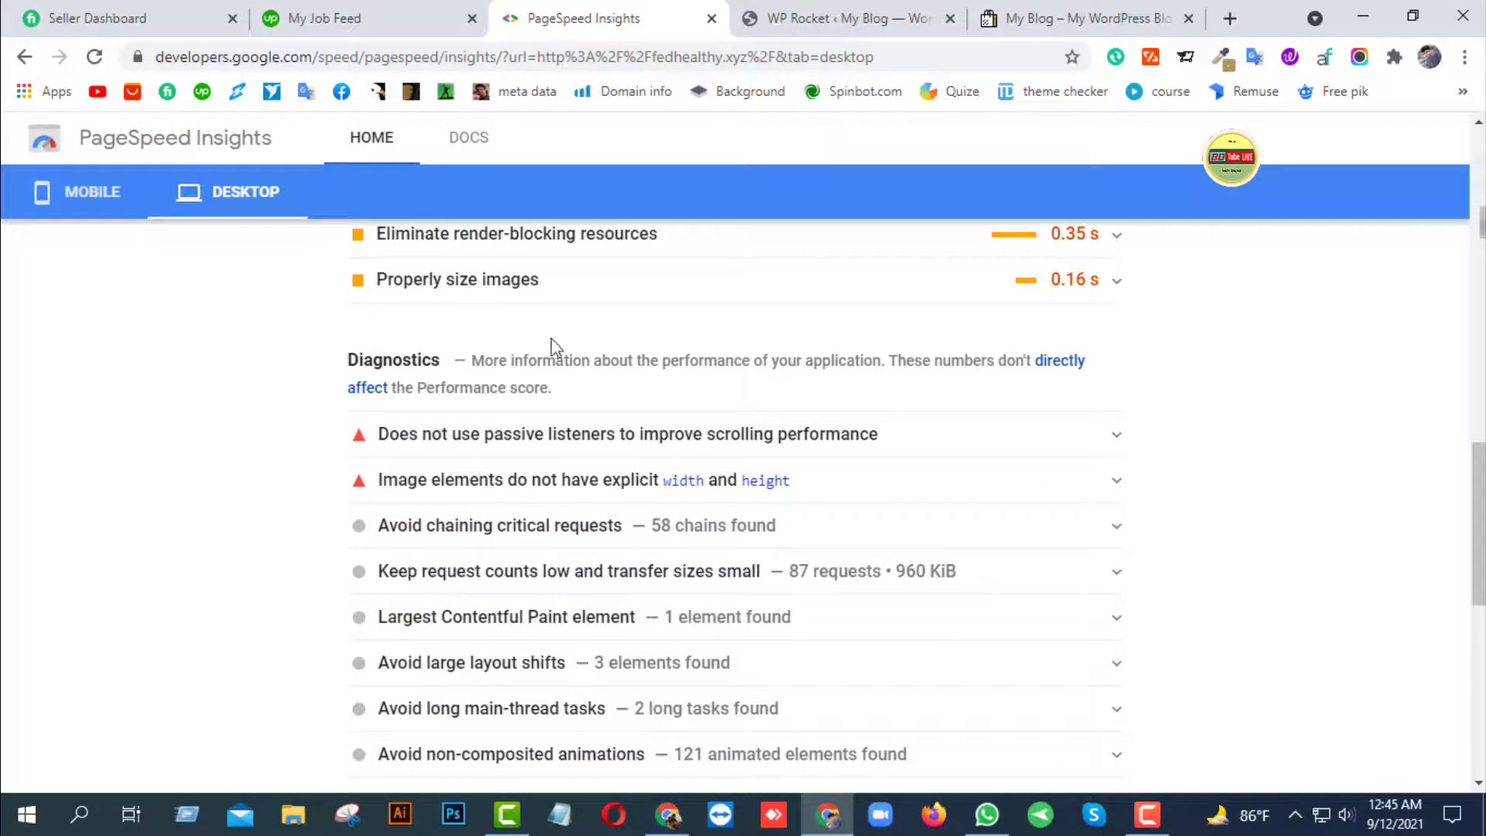
{"action": "scroll", "coordinate": [725, 470], "scroll_direction": "up", "scroll_amount": 1}
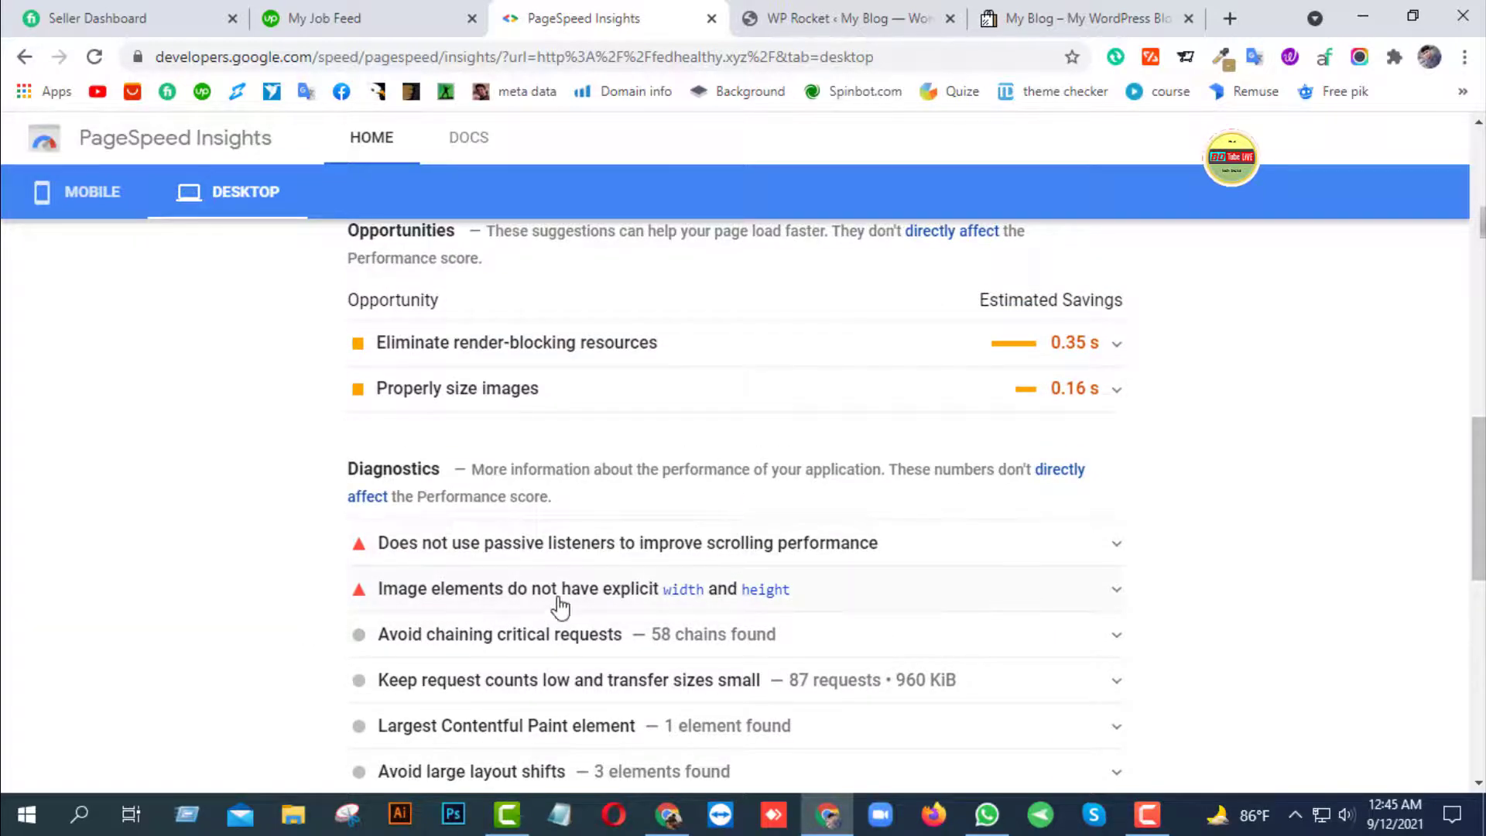
{"action": "scroll", "coordinate": [704, 519], "scroll_direction": "up", "scroll_amount": 1}
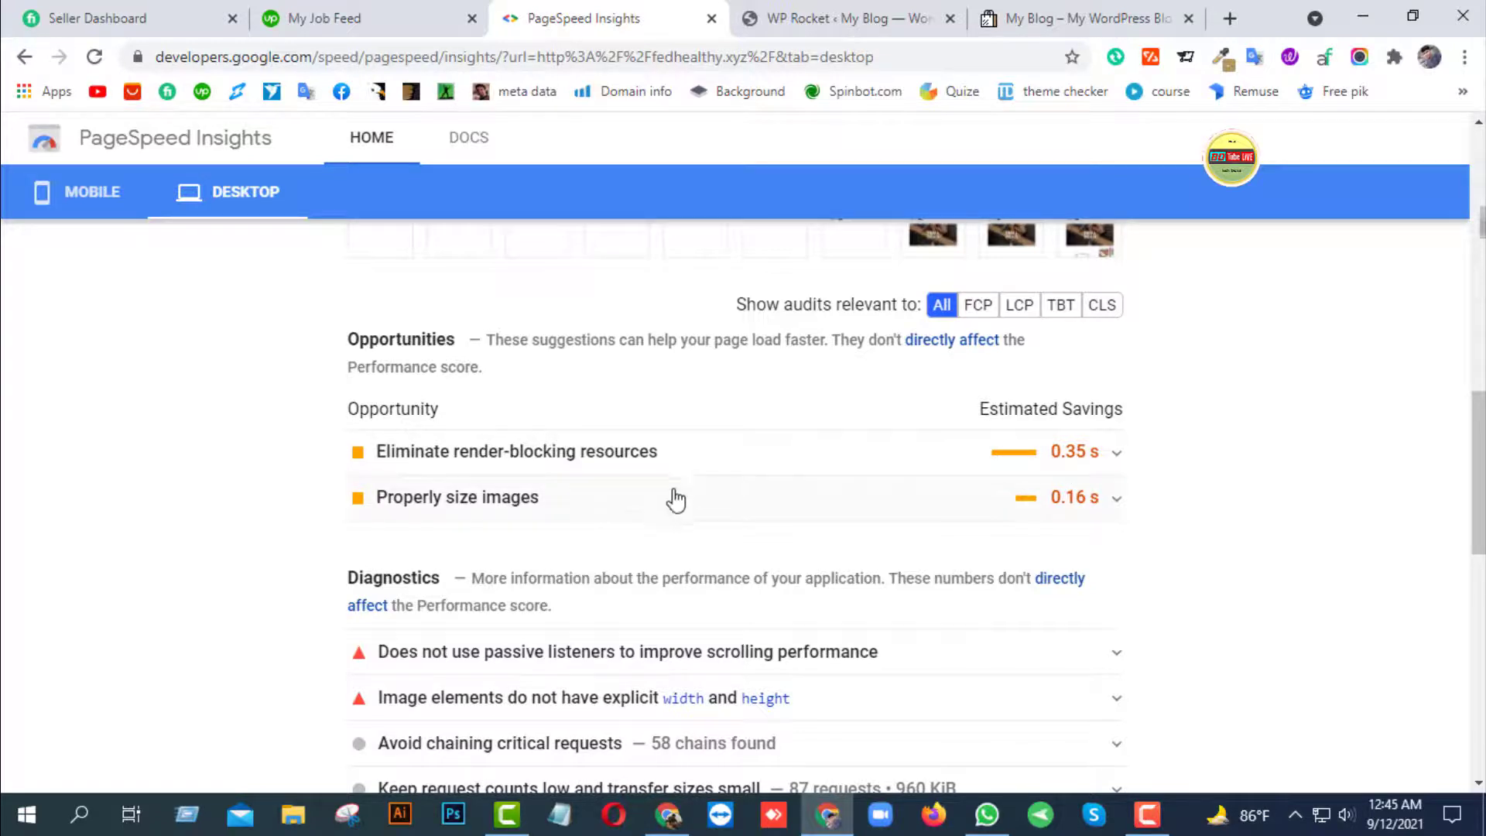
{"action": "scroll", "coordinate": [789, 475], "scroll_direction": "up", "scroll_amount": 4}
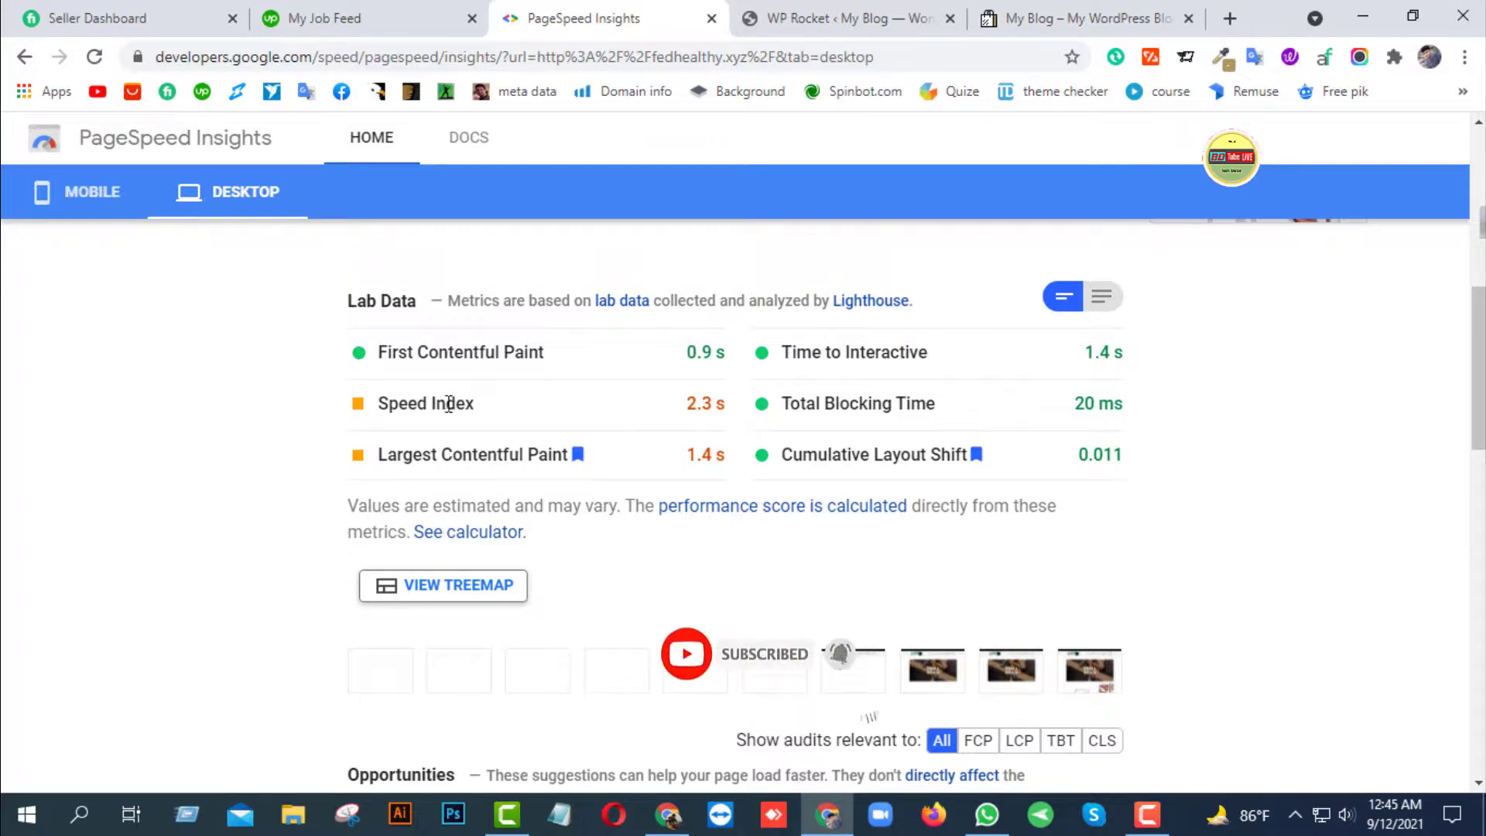
{"action": "scroll", "coordinate": [480, 476], "scroll_direction": "up", "scroll_amount": 5}
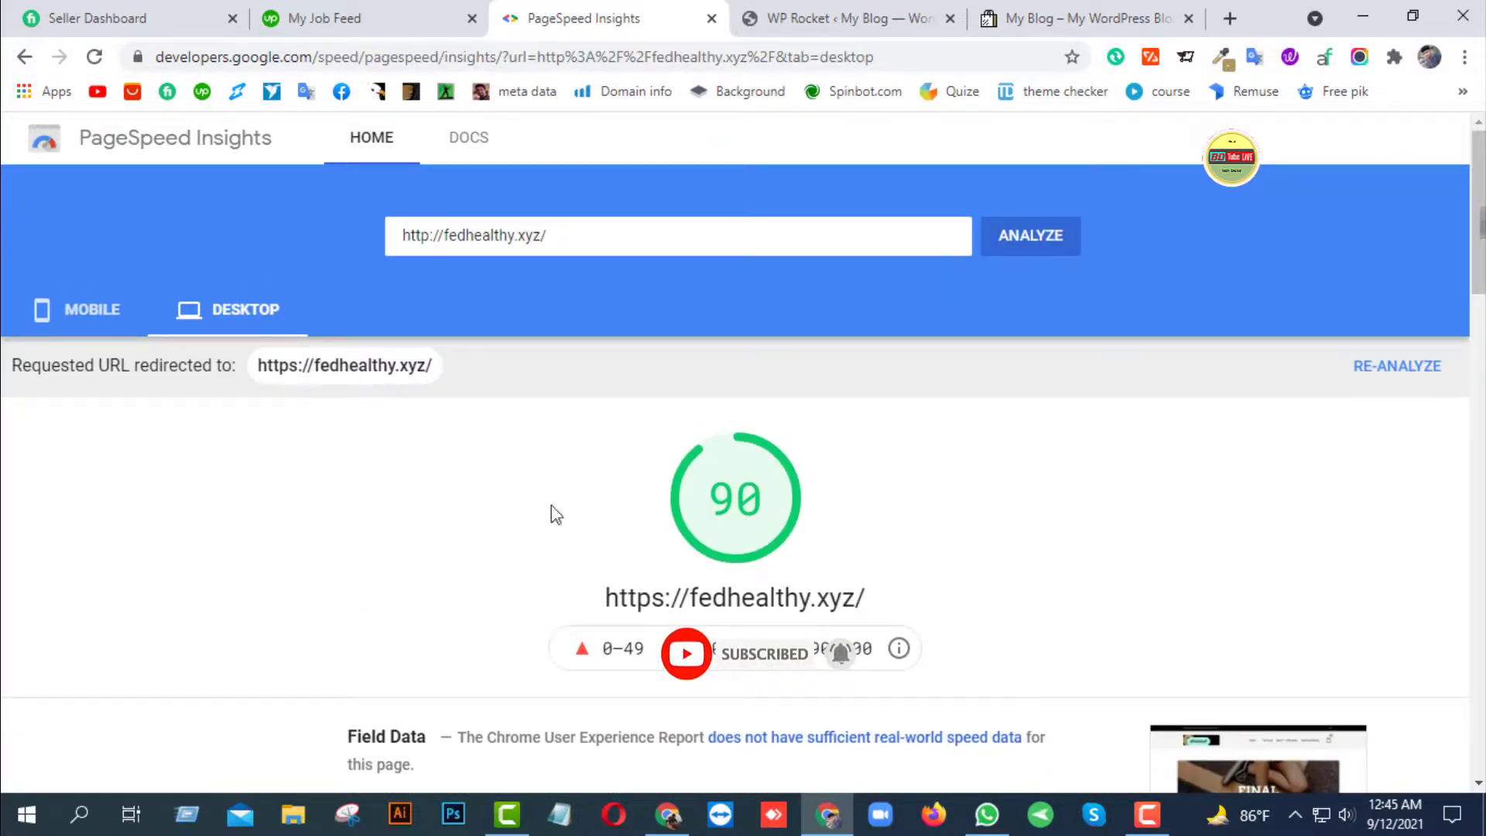